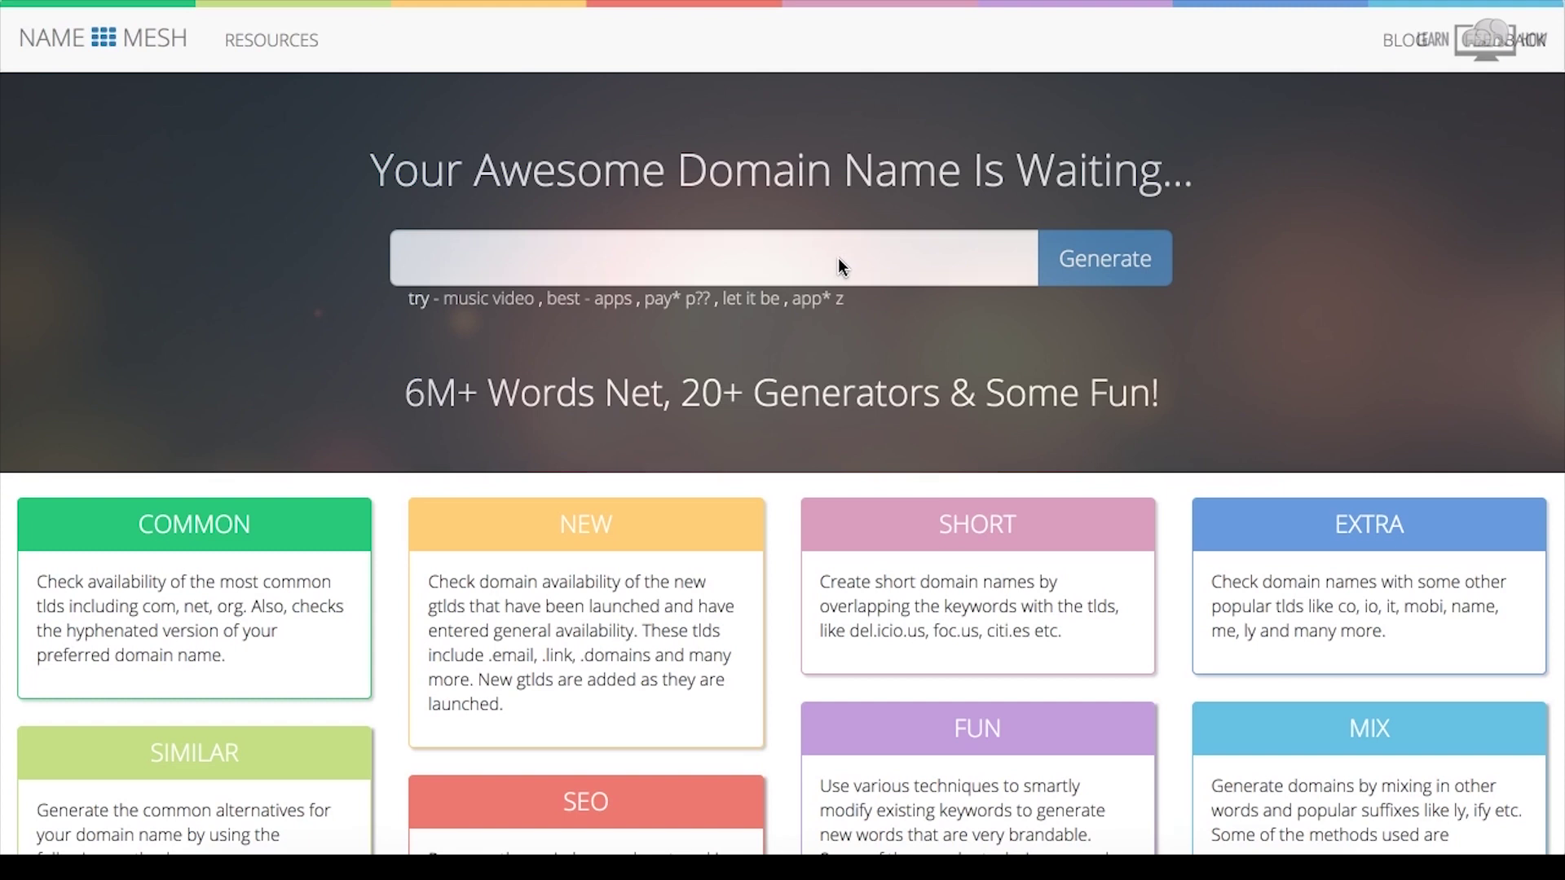
# Generate domain name ideas for the keywords "art pottery" and look through the suggestions
pyautogui.click(824, 259)
pyautogui.write('a')
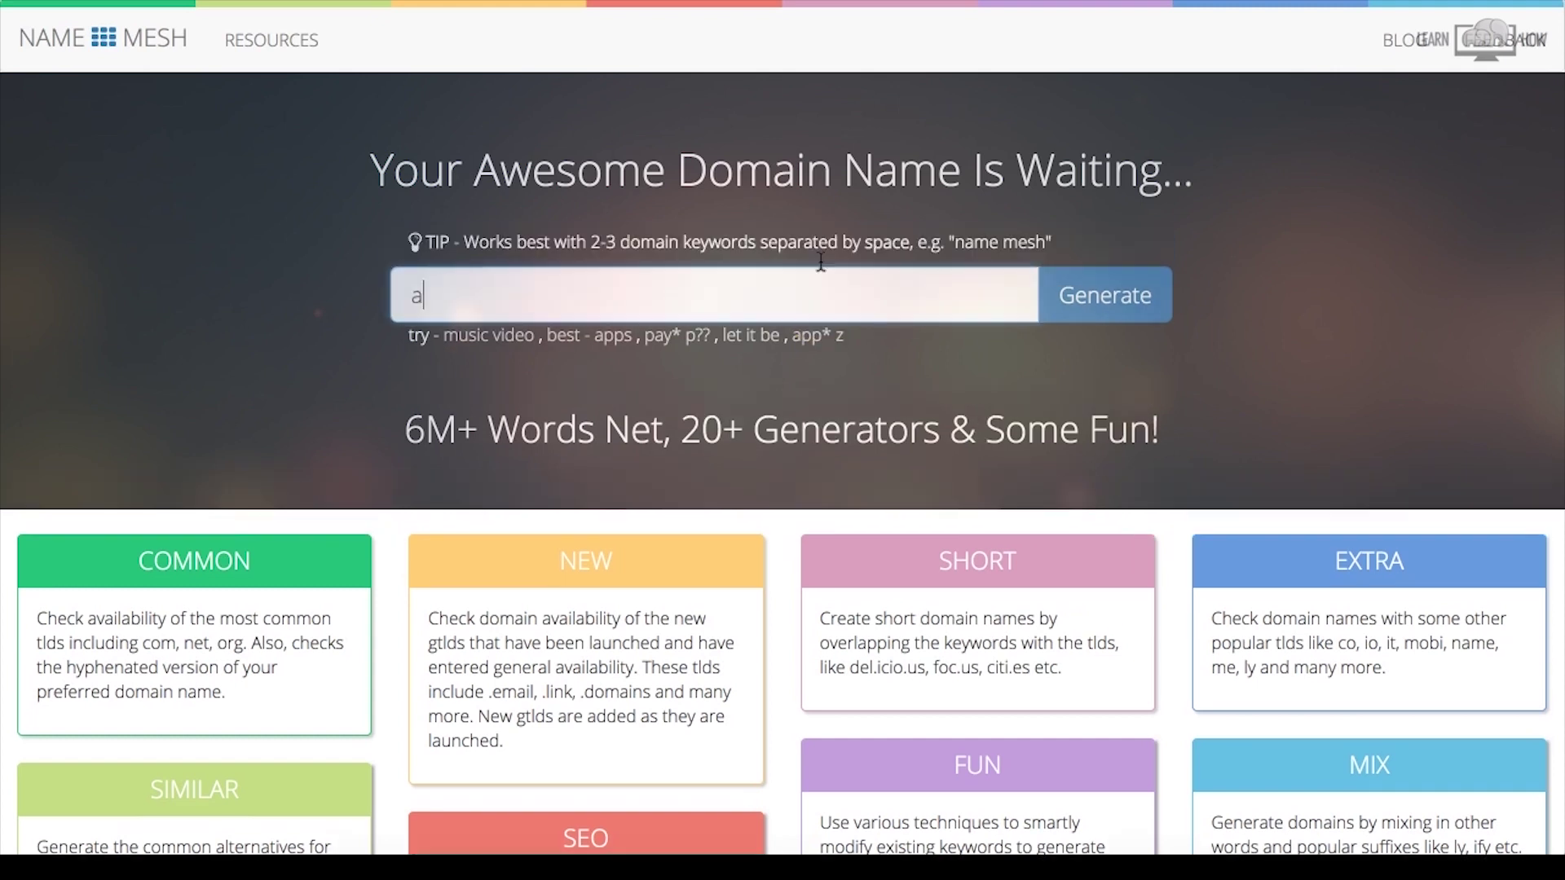
pyautogui.write('rt pottery')
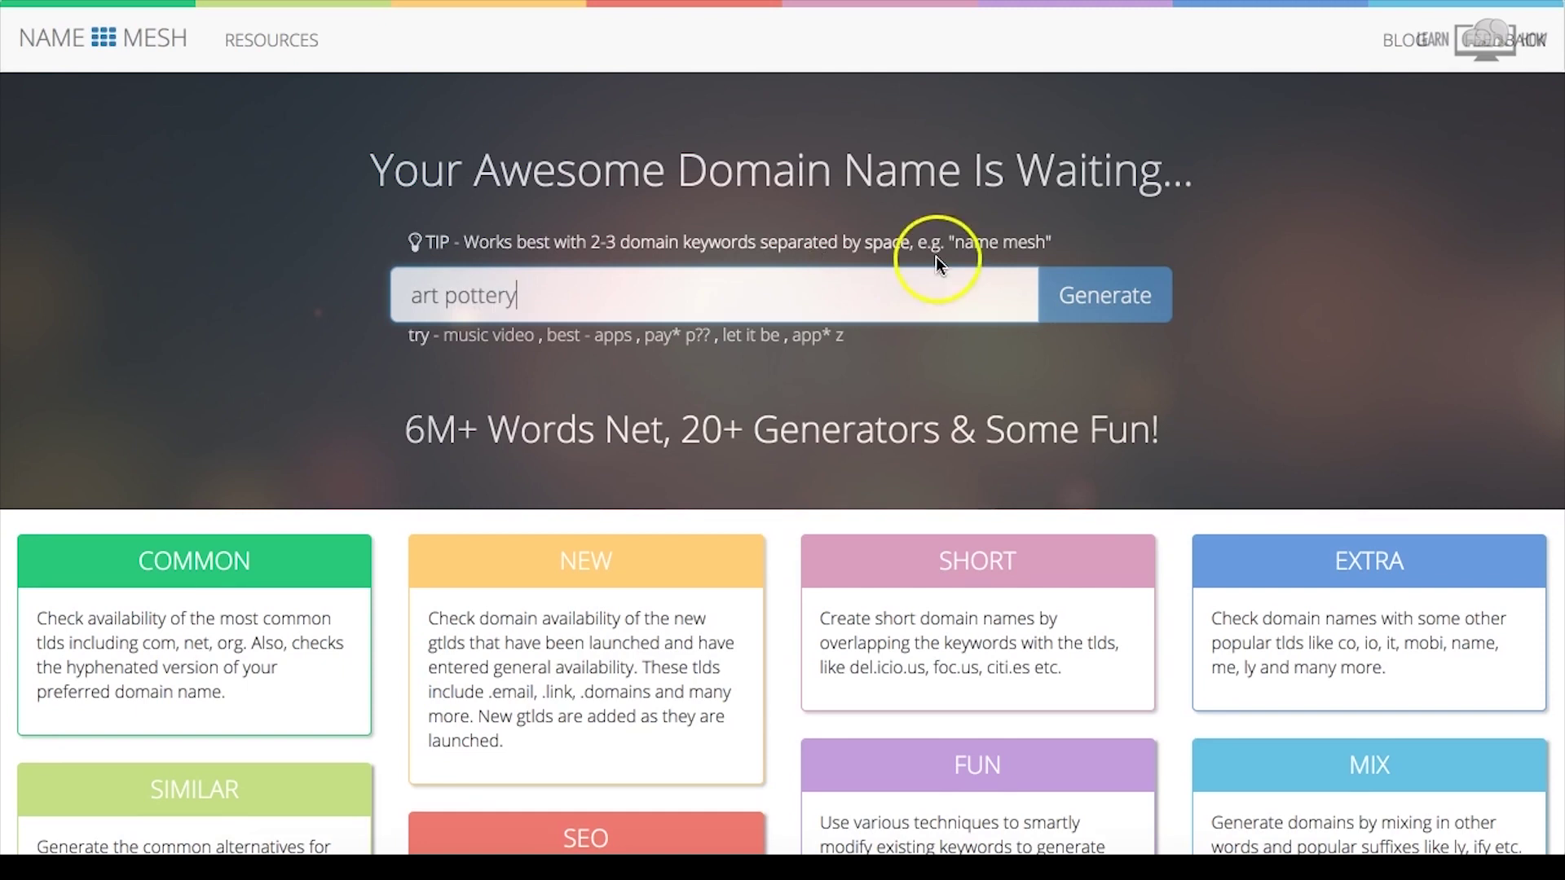
pyautogui.click(1119, 298)
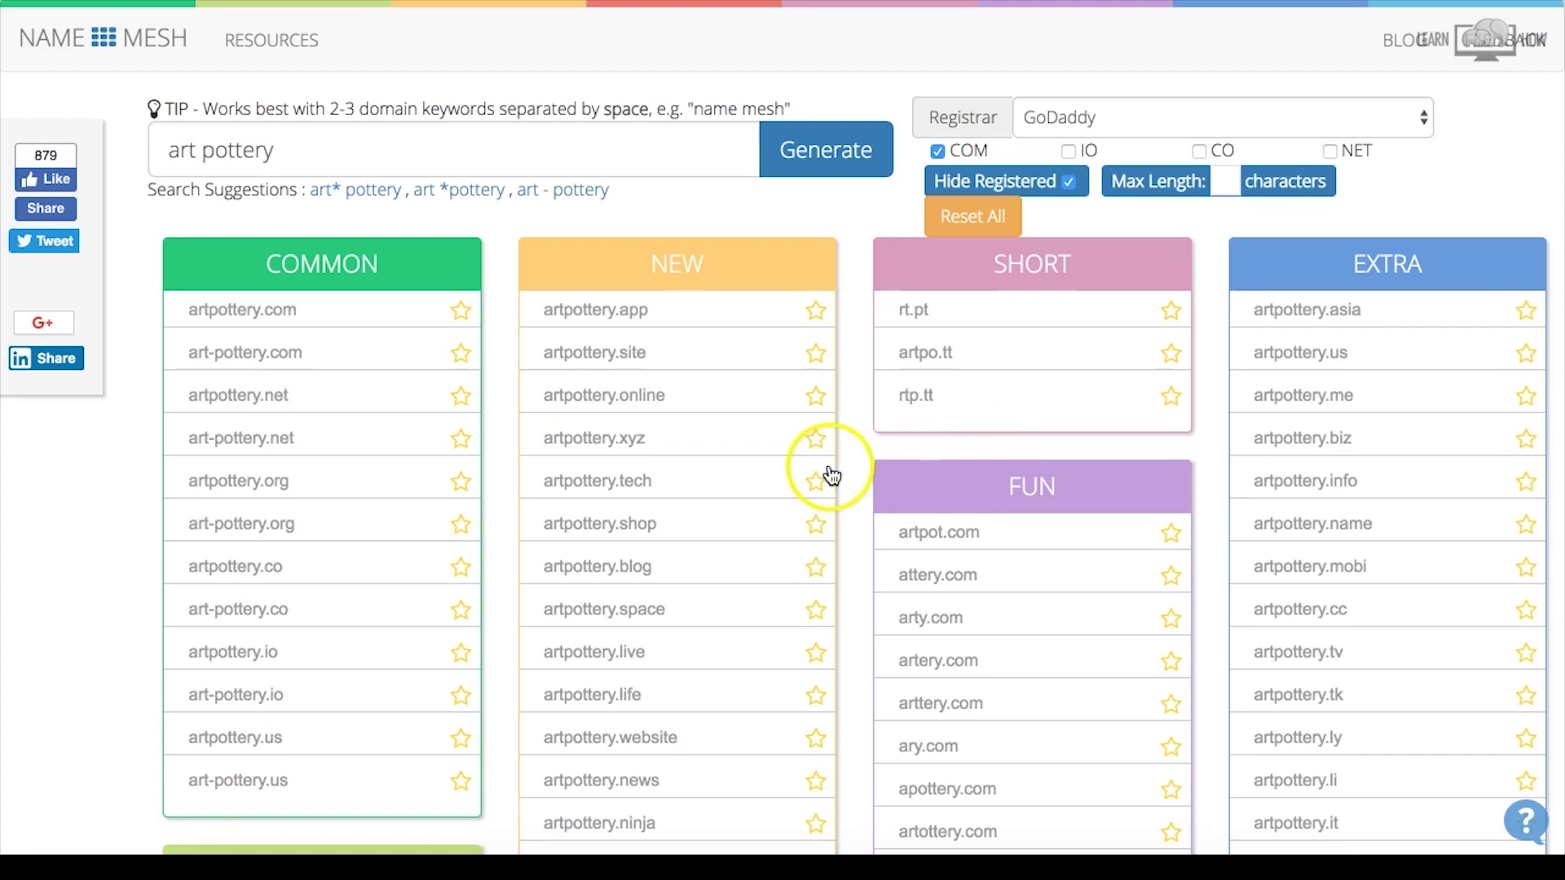
pyautogui.scroll(-4, 835, 466)
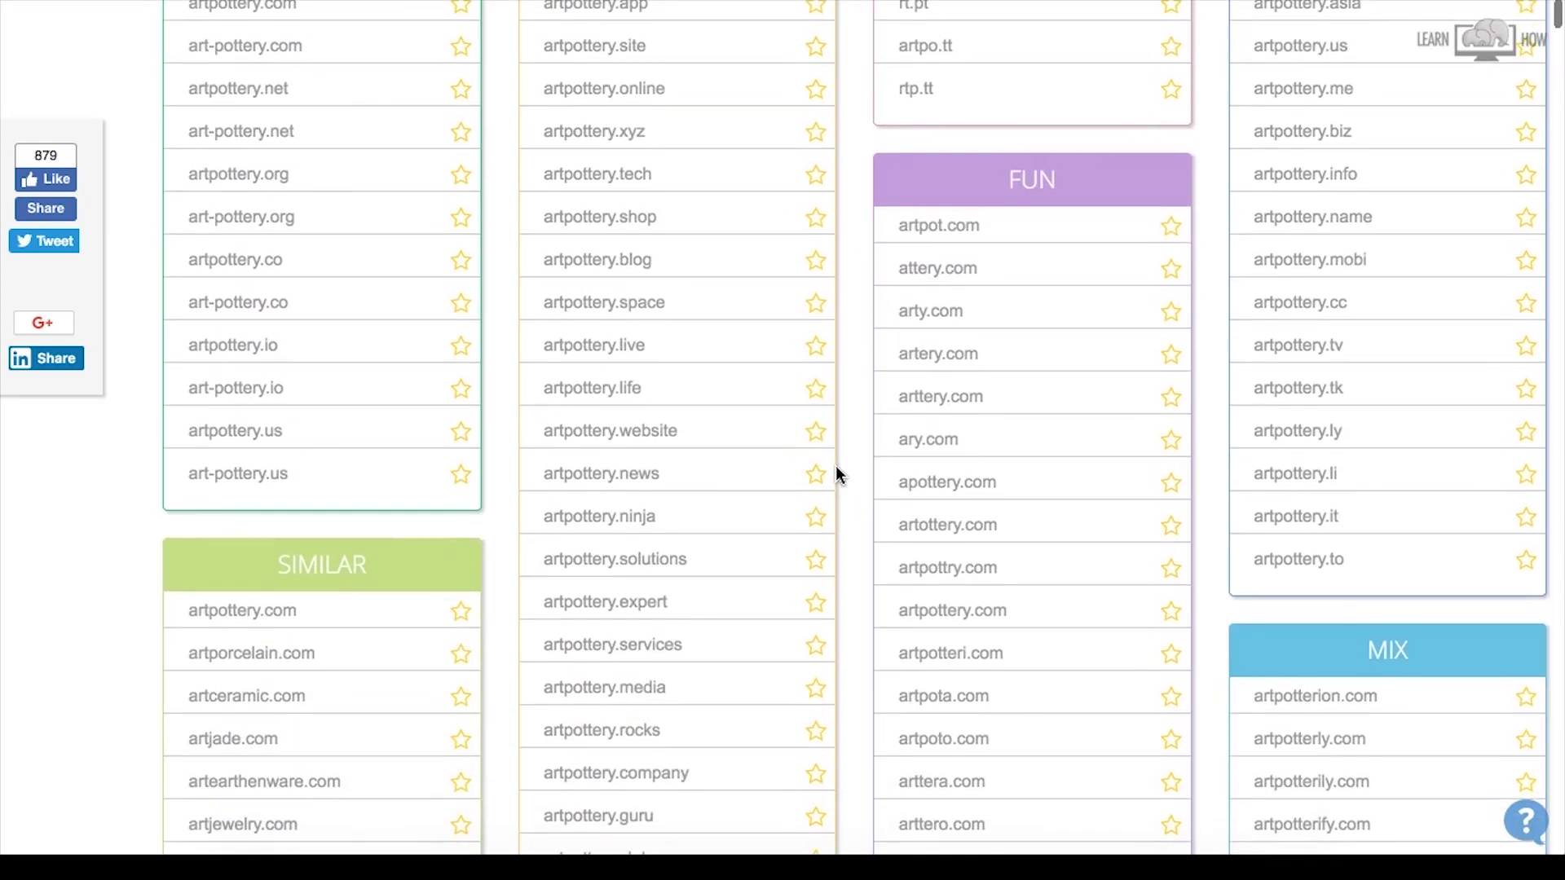
pyautogui.scroll(4, 835, 466)
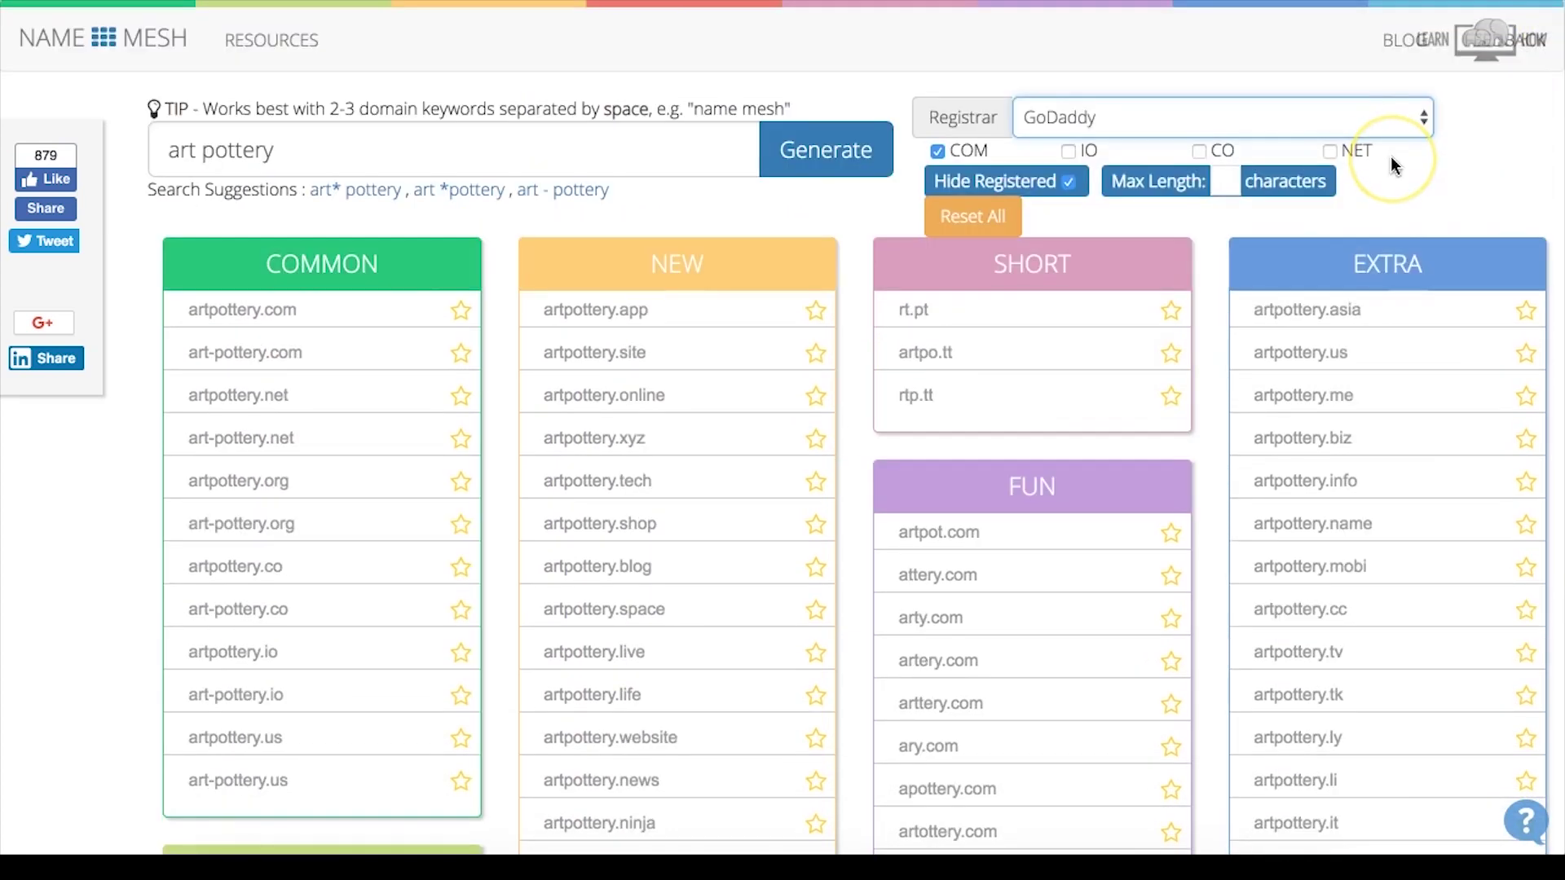
# Set the registrar to NameCheap and look over the suggested domains
pyautogui.click(1420, 119)
pyautogui.click(1241, 275)
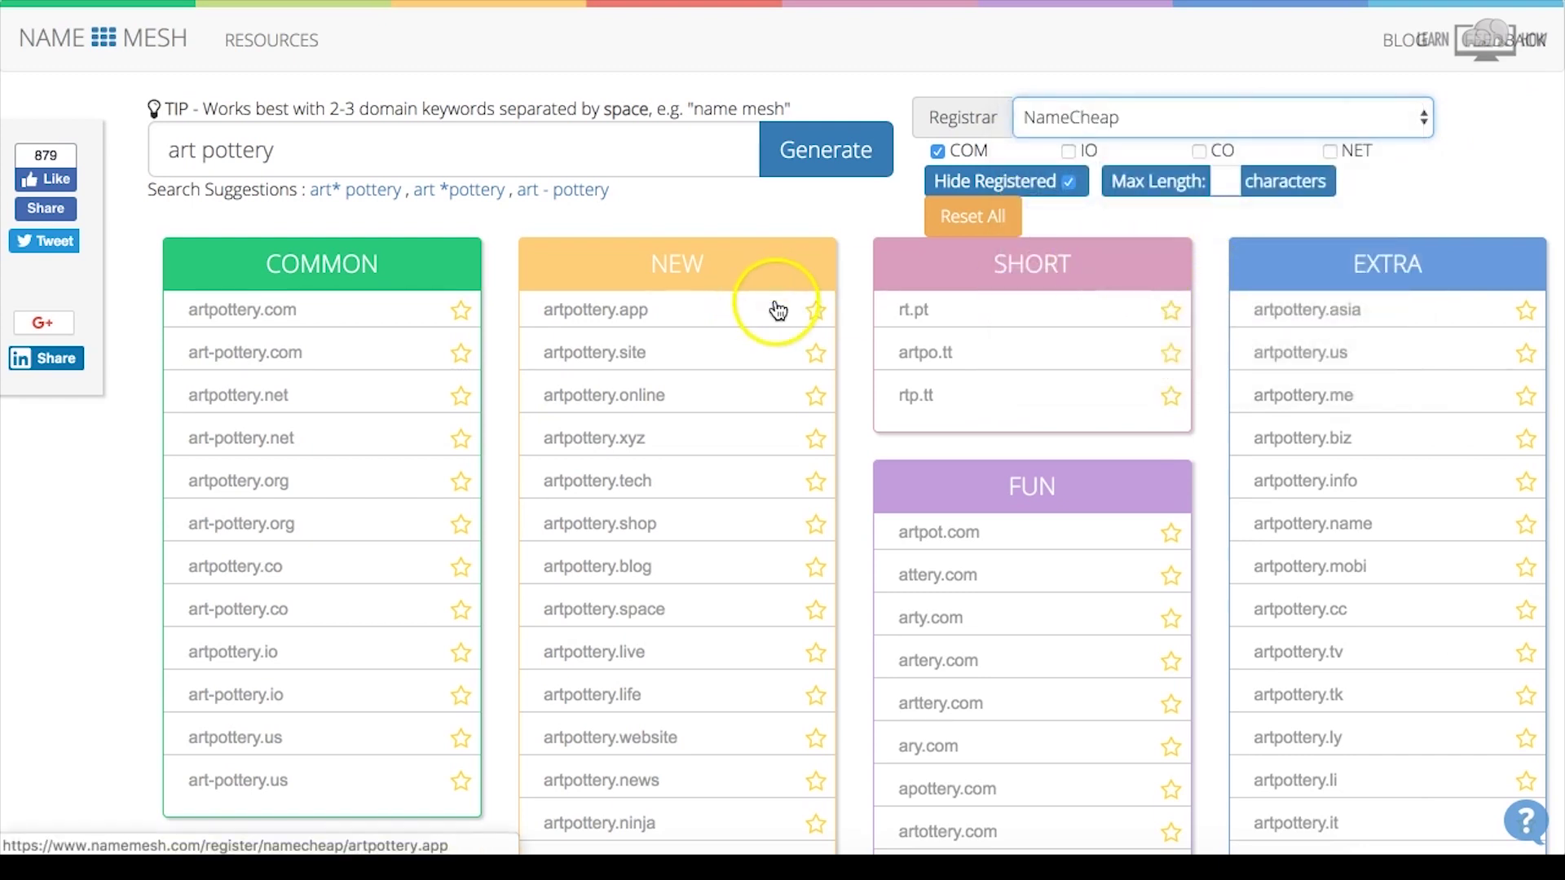
pyautogui.scroll(-2, 783, 367)
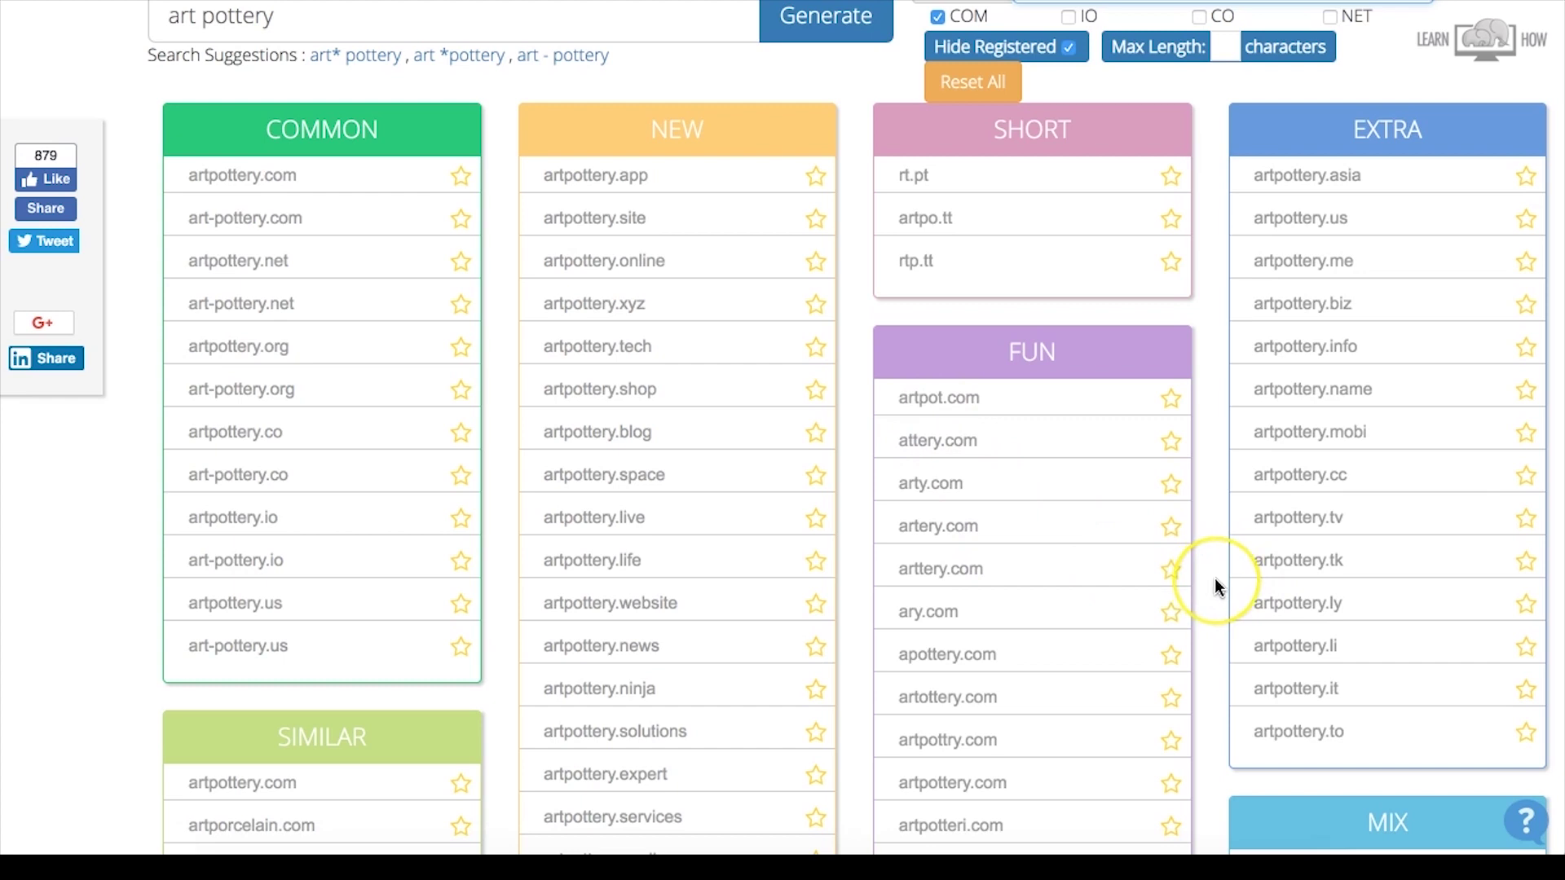
pyautogui.scroll(2, 905, 505)
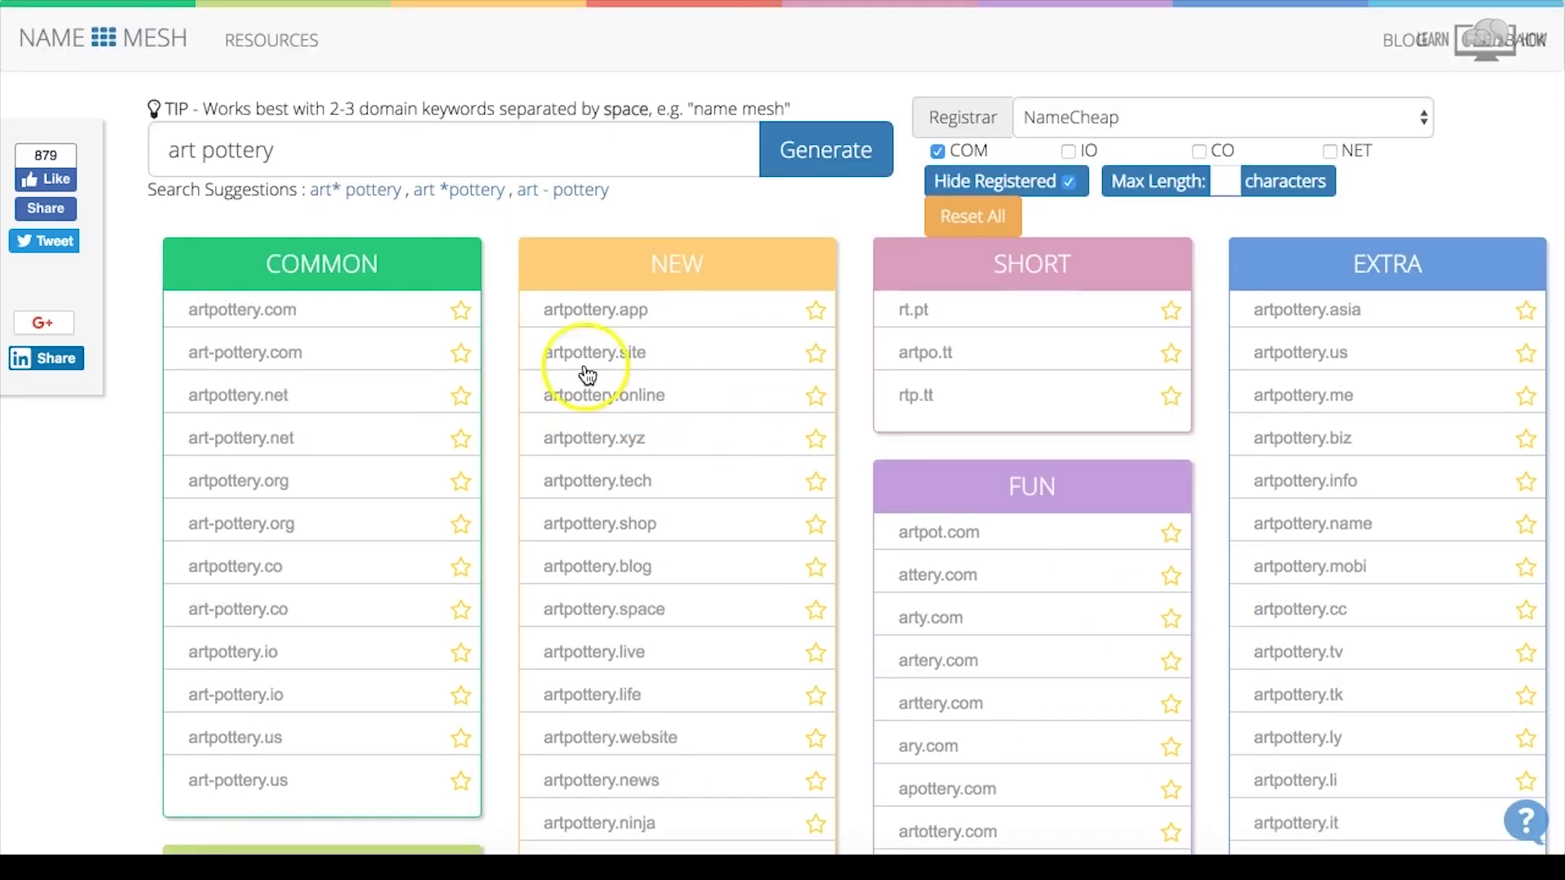
# Extend the keywords to "art pottery kate", generate new domain ideas and look through the suggestions
pyautogui.click(395, 146)
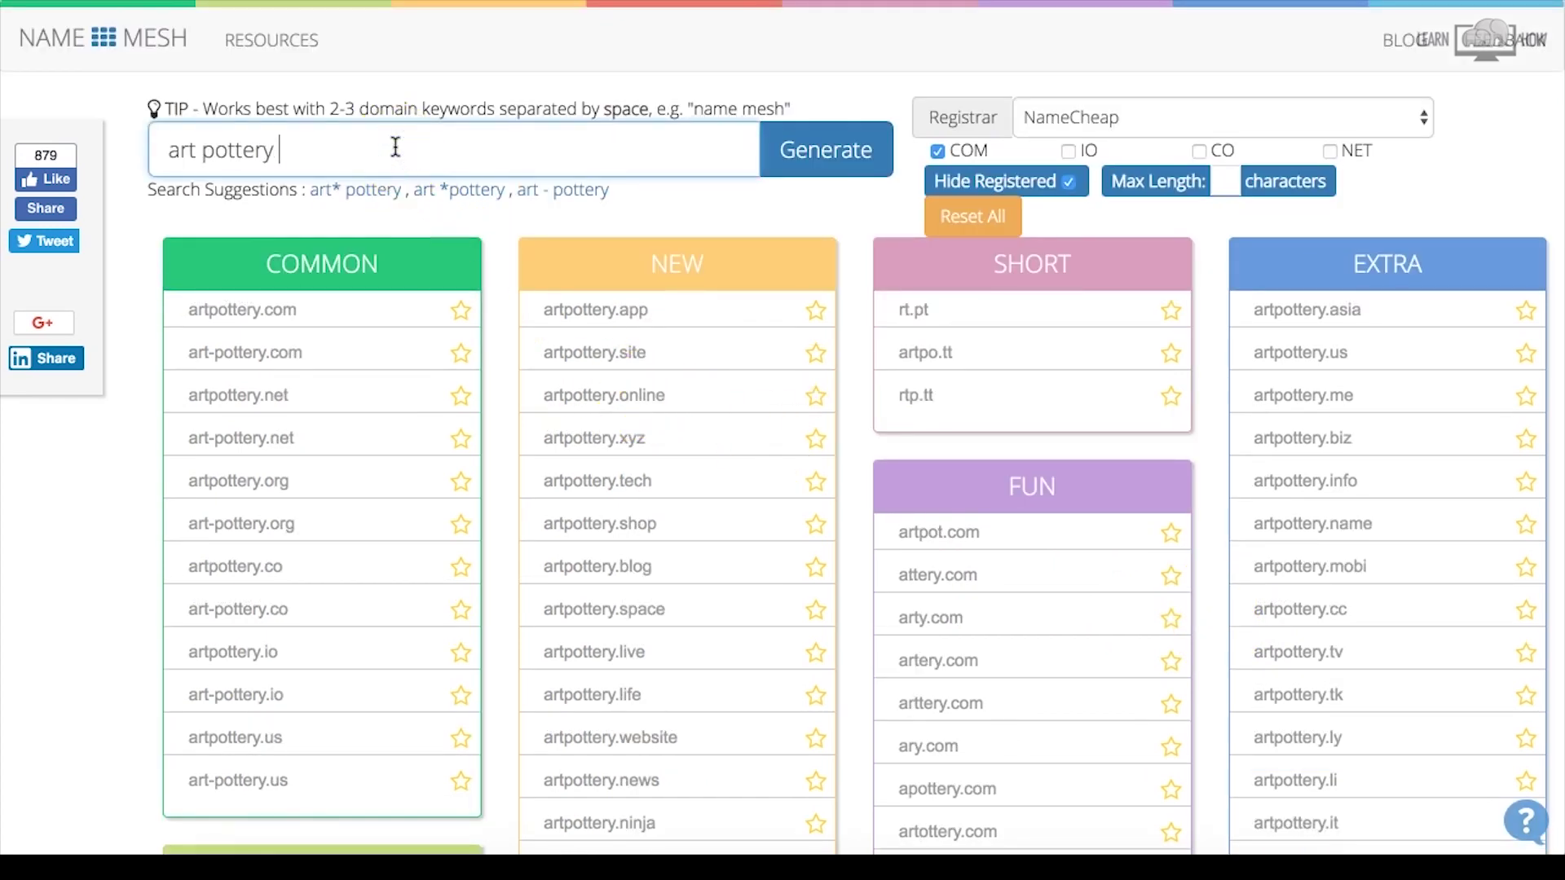
pyautogui.write('kate')
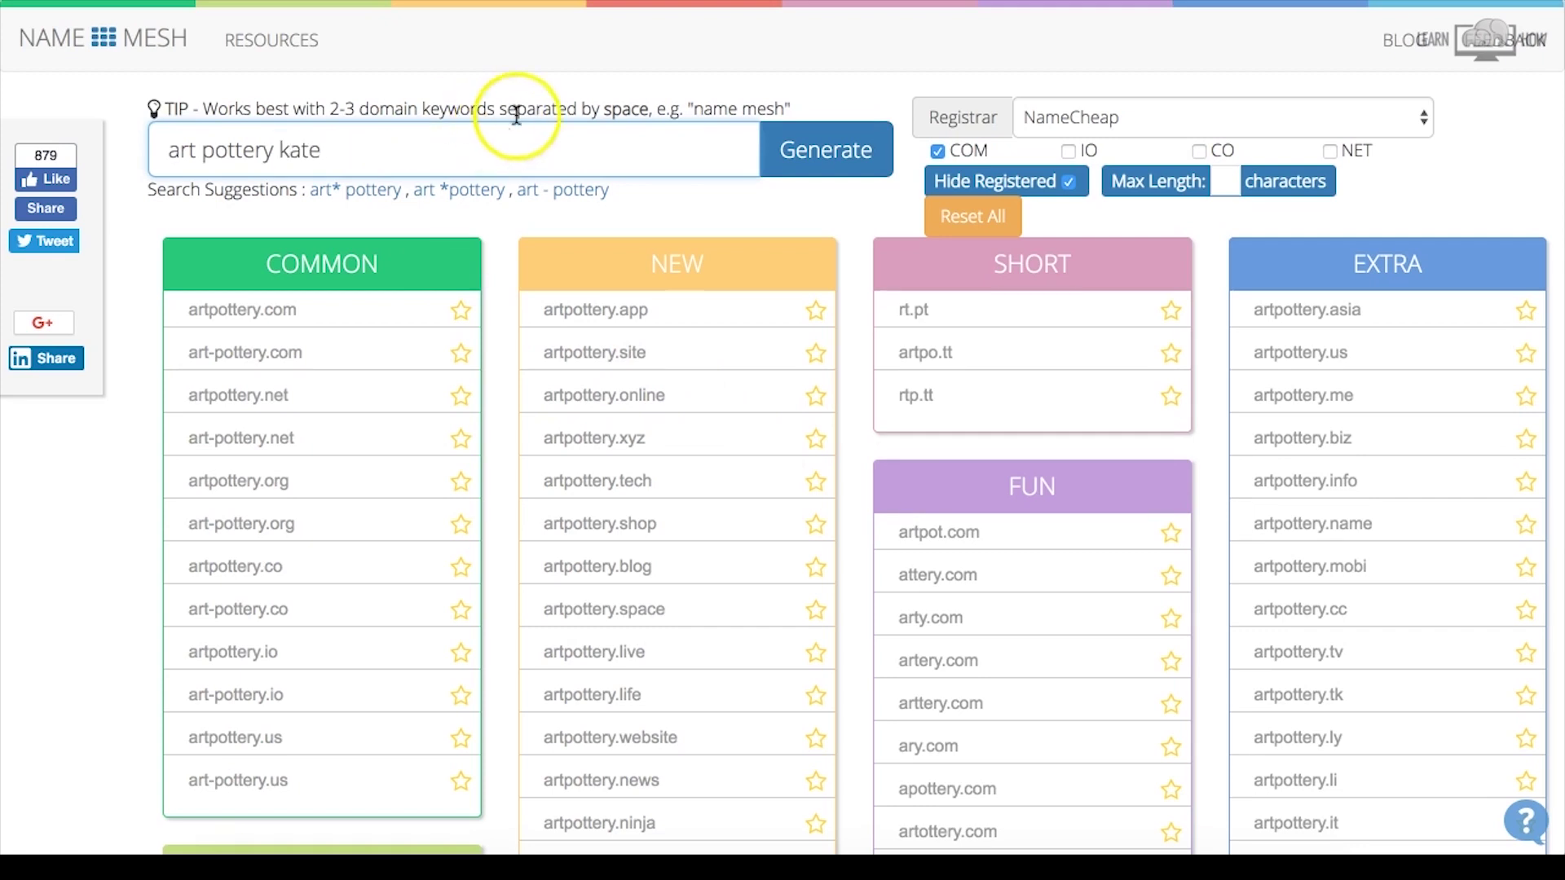
pyautogui.click(828, 150)
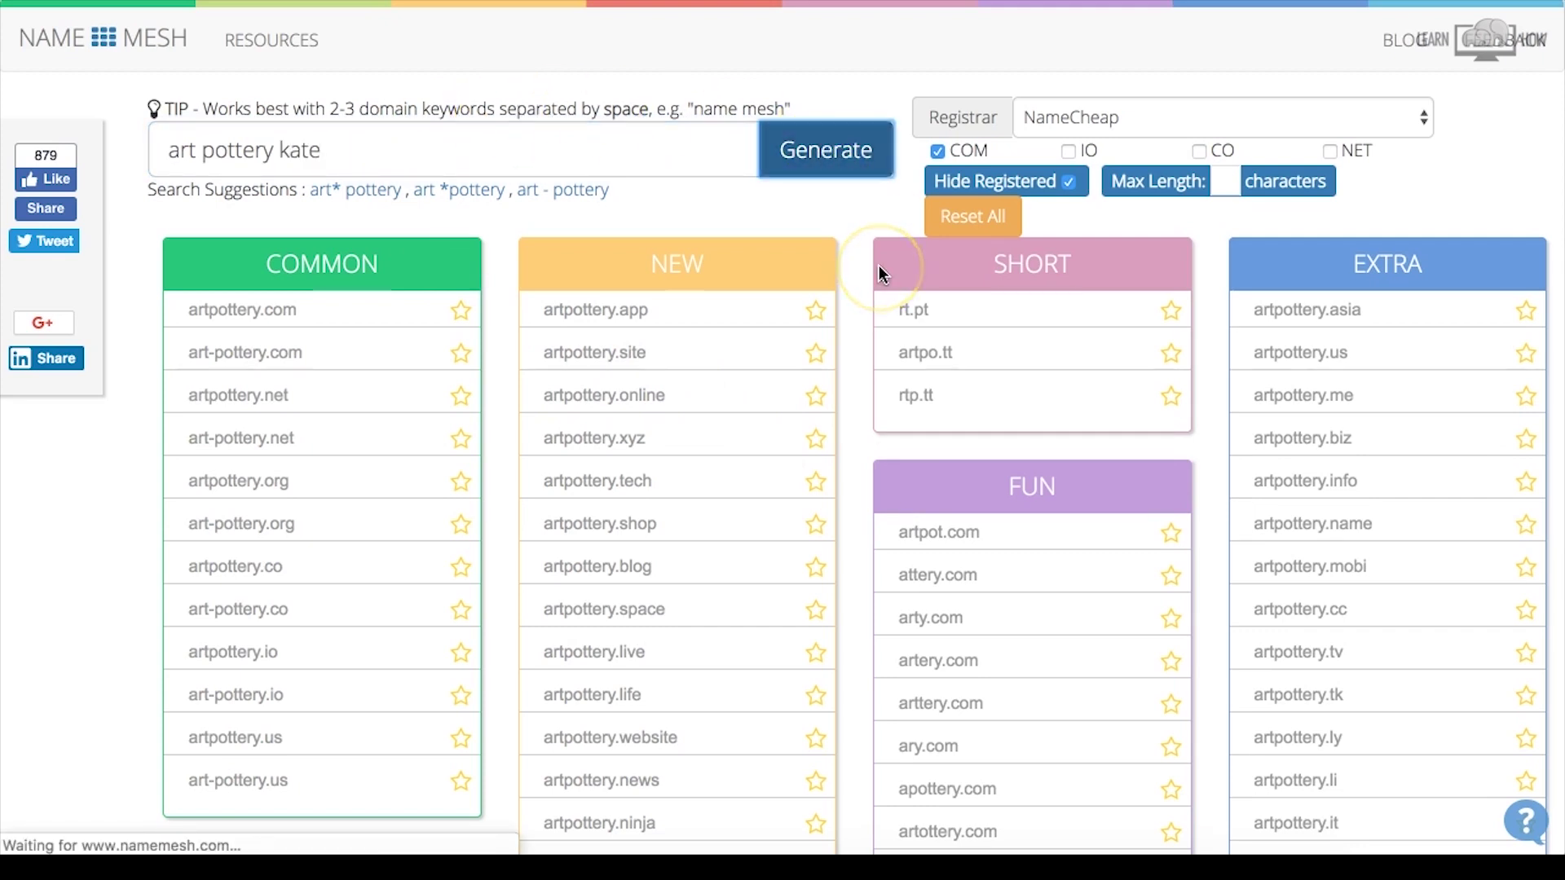
pyautogui.scroll(-3, 862, 570)
pyautogui.scroll(-3, 862, 572)
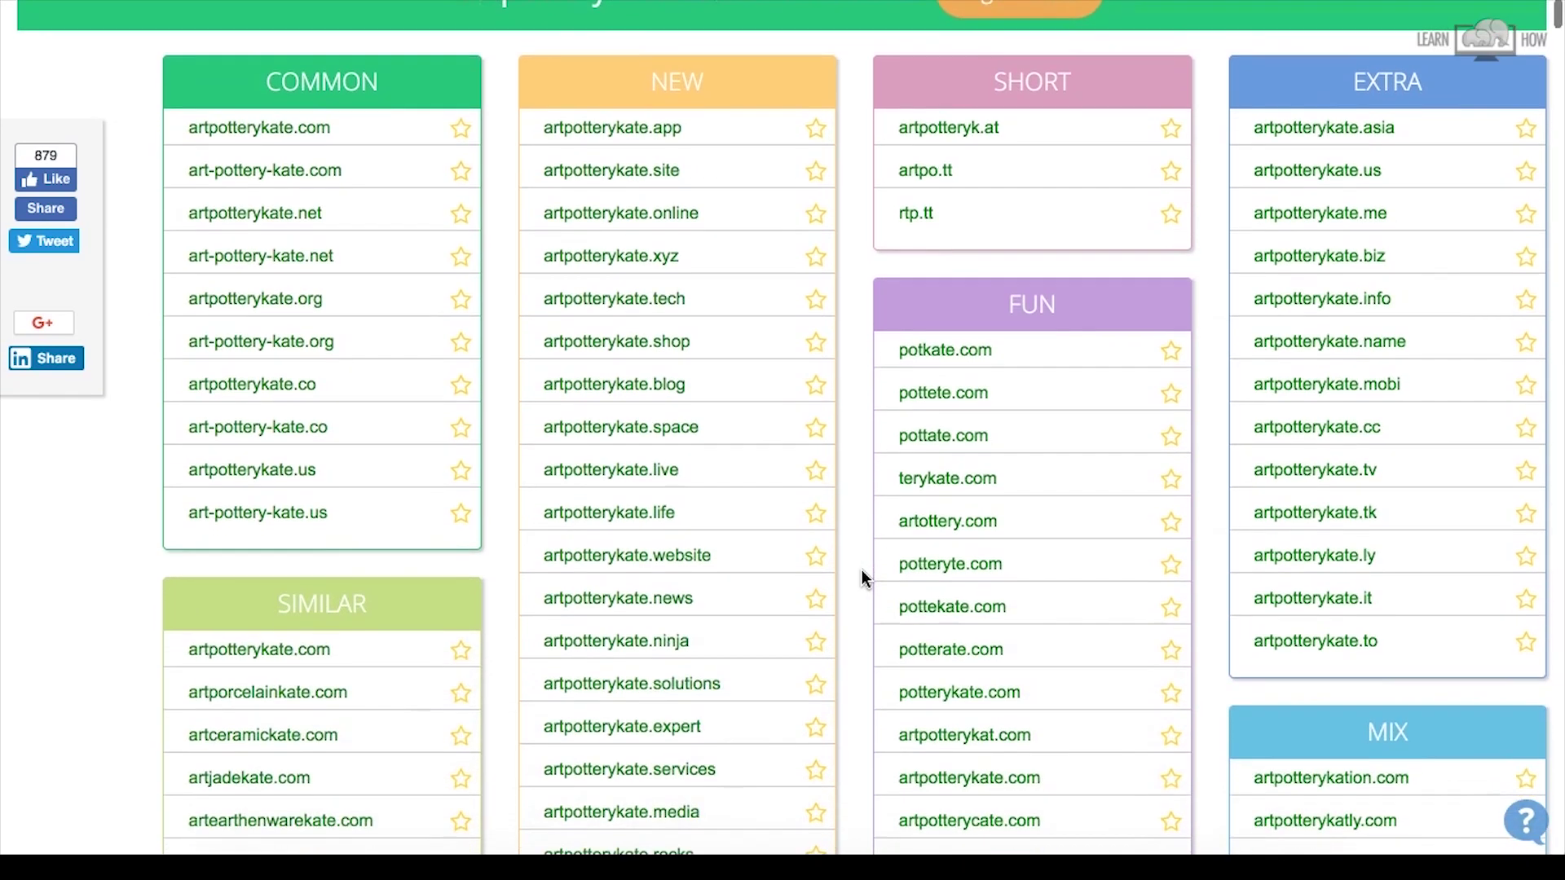
pyautogui.scroll(-7, 863, 577)
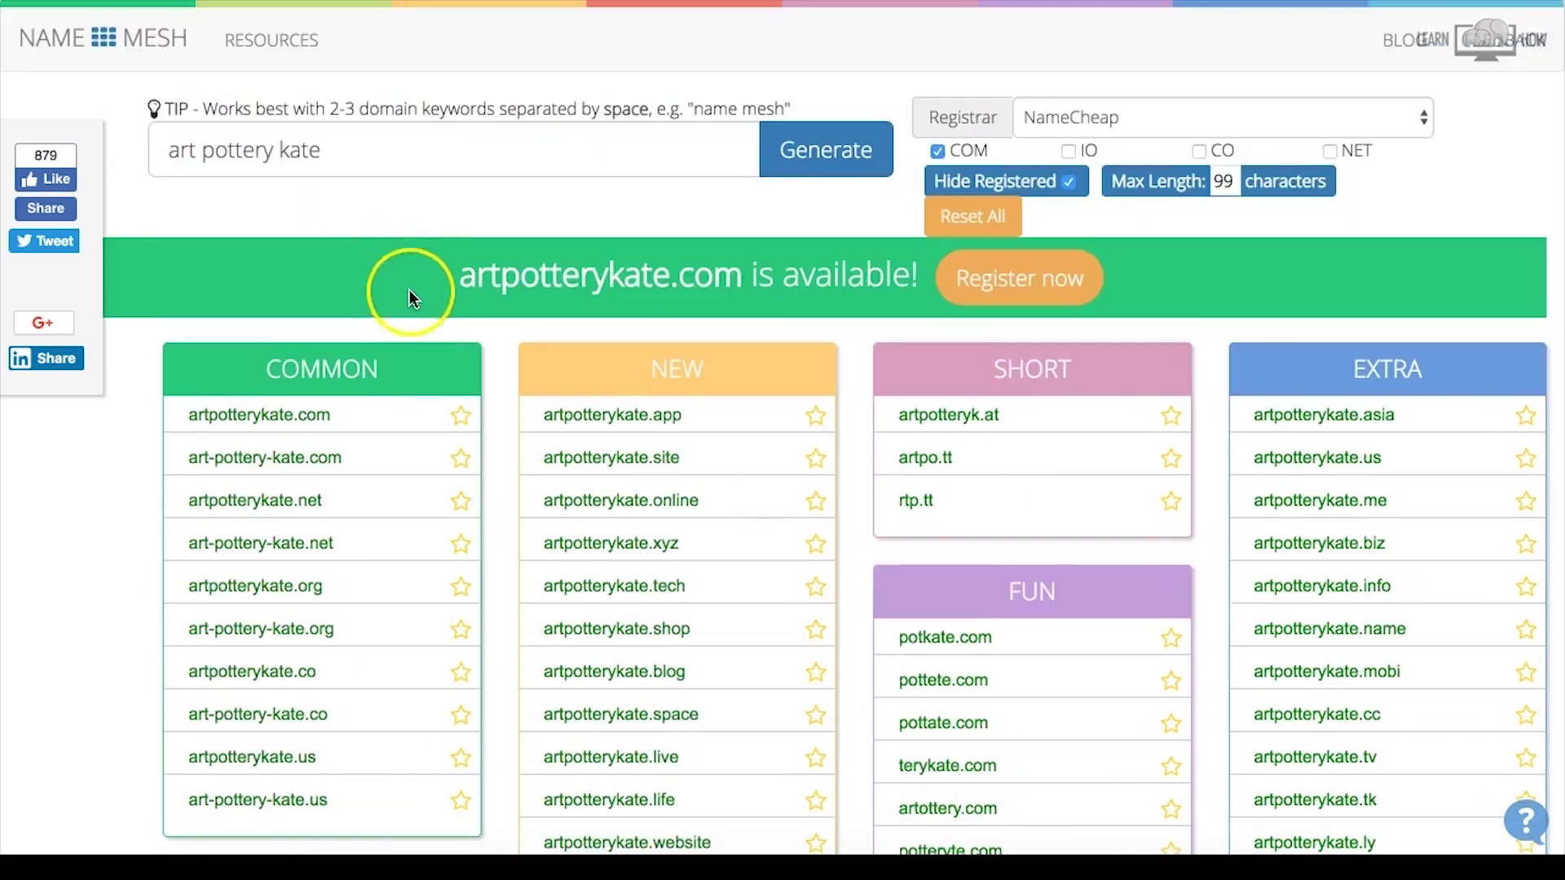
# Generate domain ideas for "pottery with kate" instead and choose potterywithkate.com from the common suggestions
pyautogui.moveTo(335, 155); pyautogui.dragTo(139, 150)
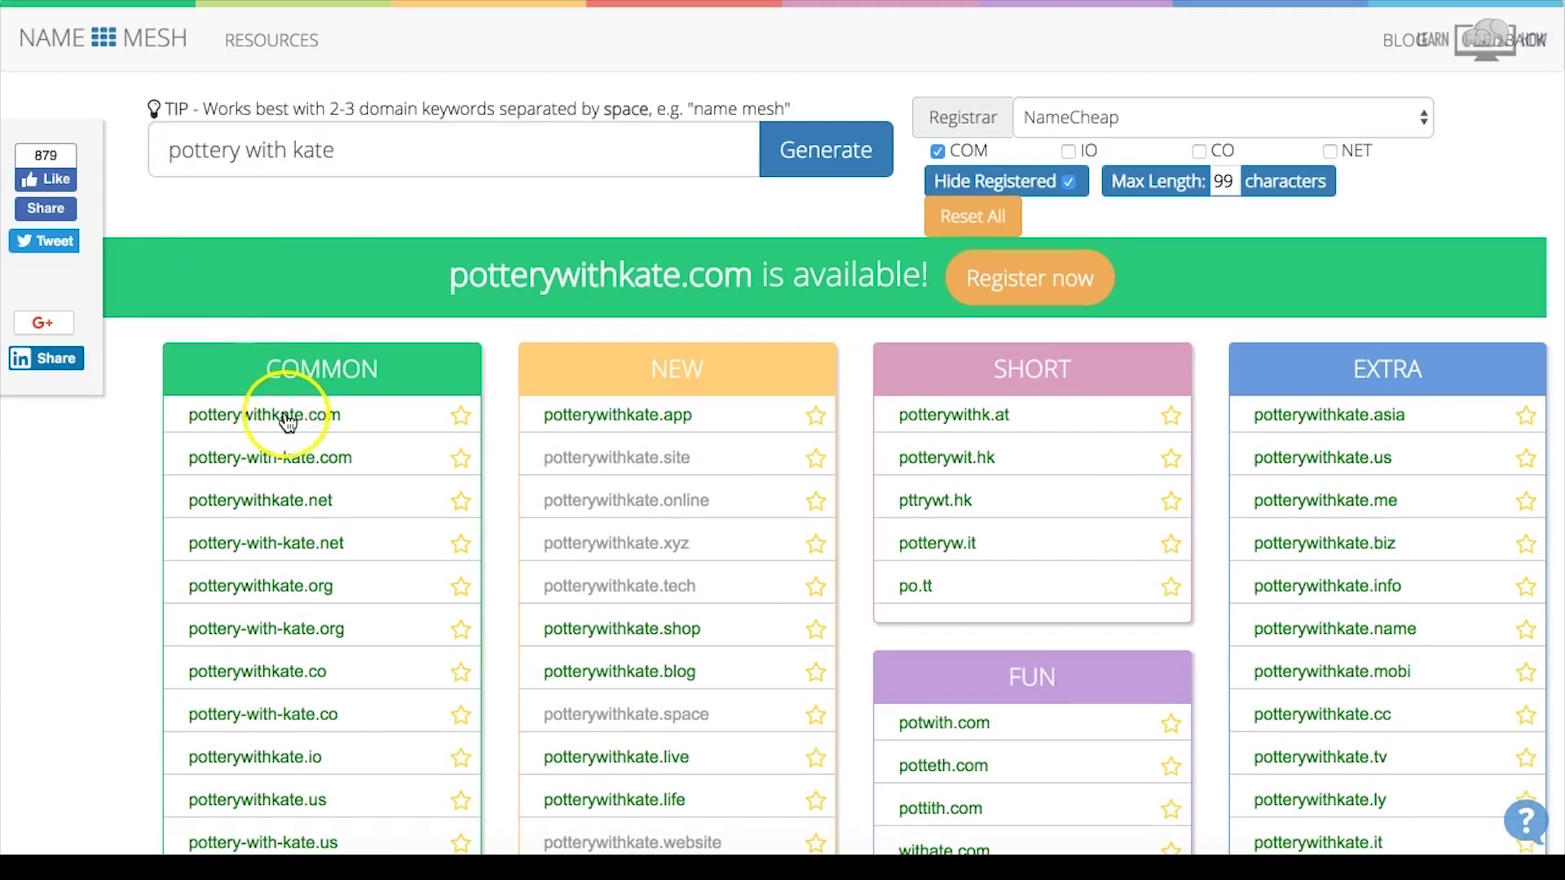
pyautogui.click(298, 417)
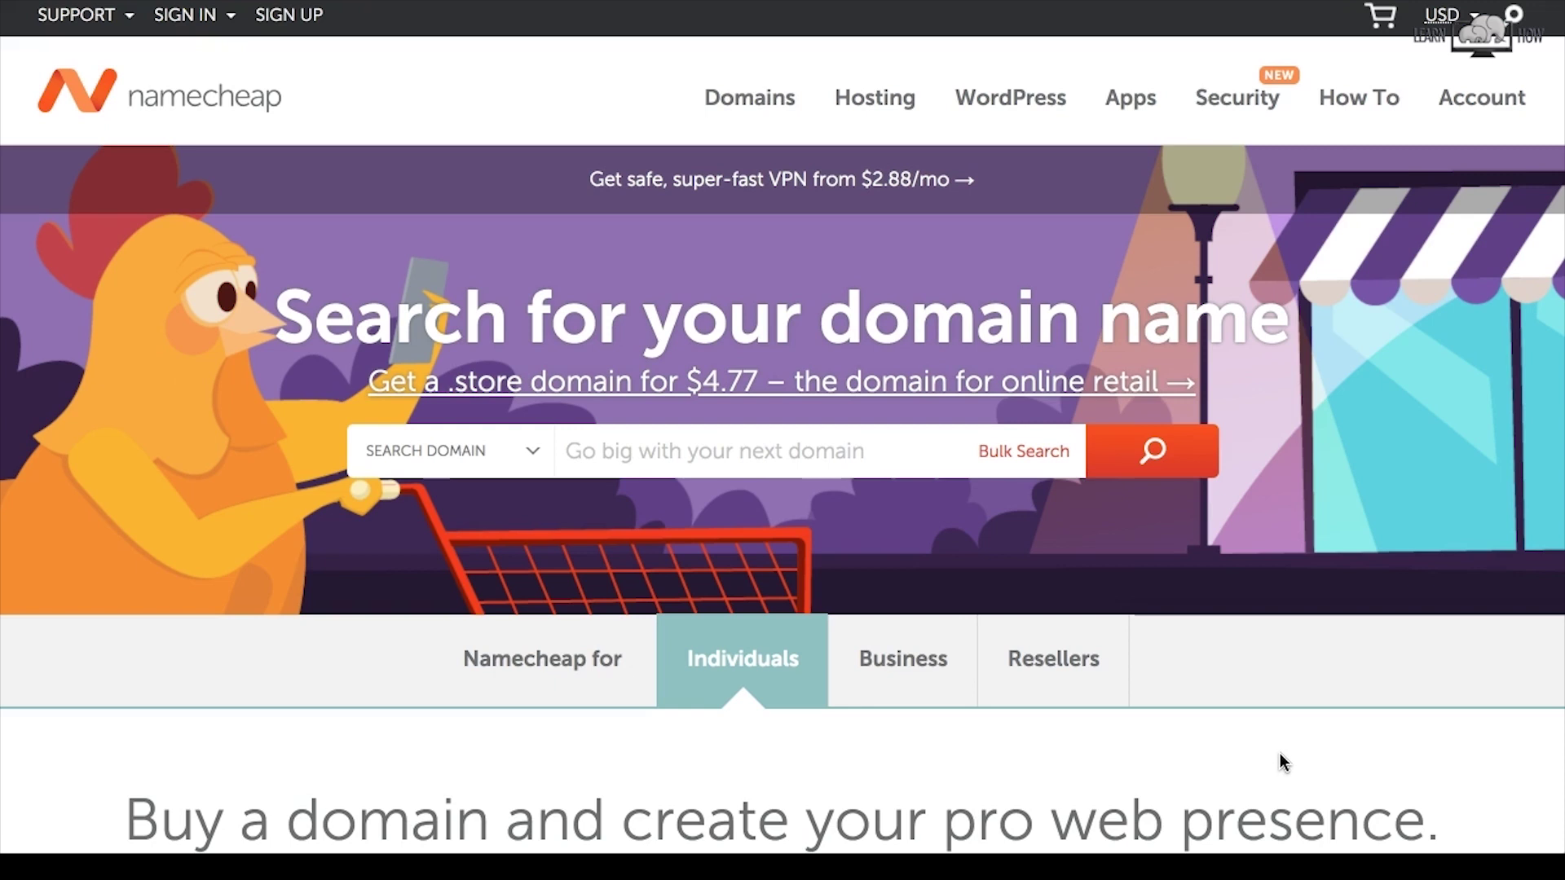
# On the Namecheap home page, search for the domain potterywithkate.com
pyautogui.click(1277, 750)
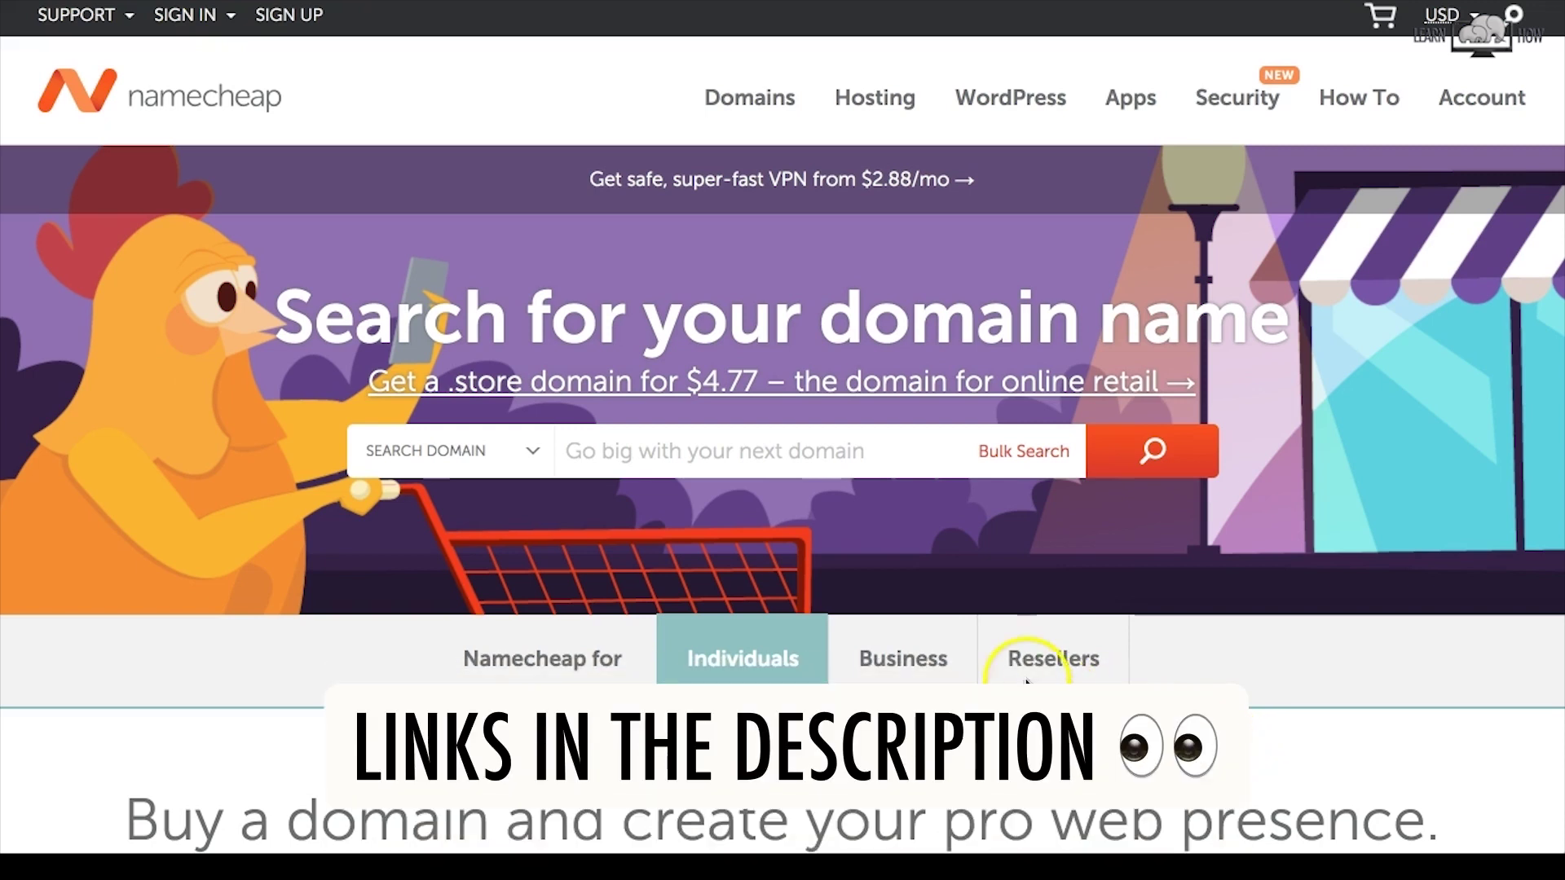
pyautogui.click(801, 454)
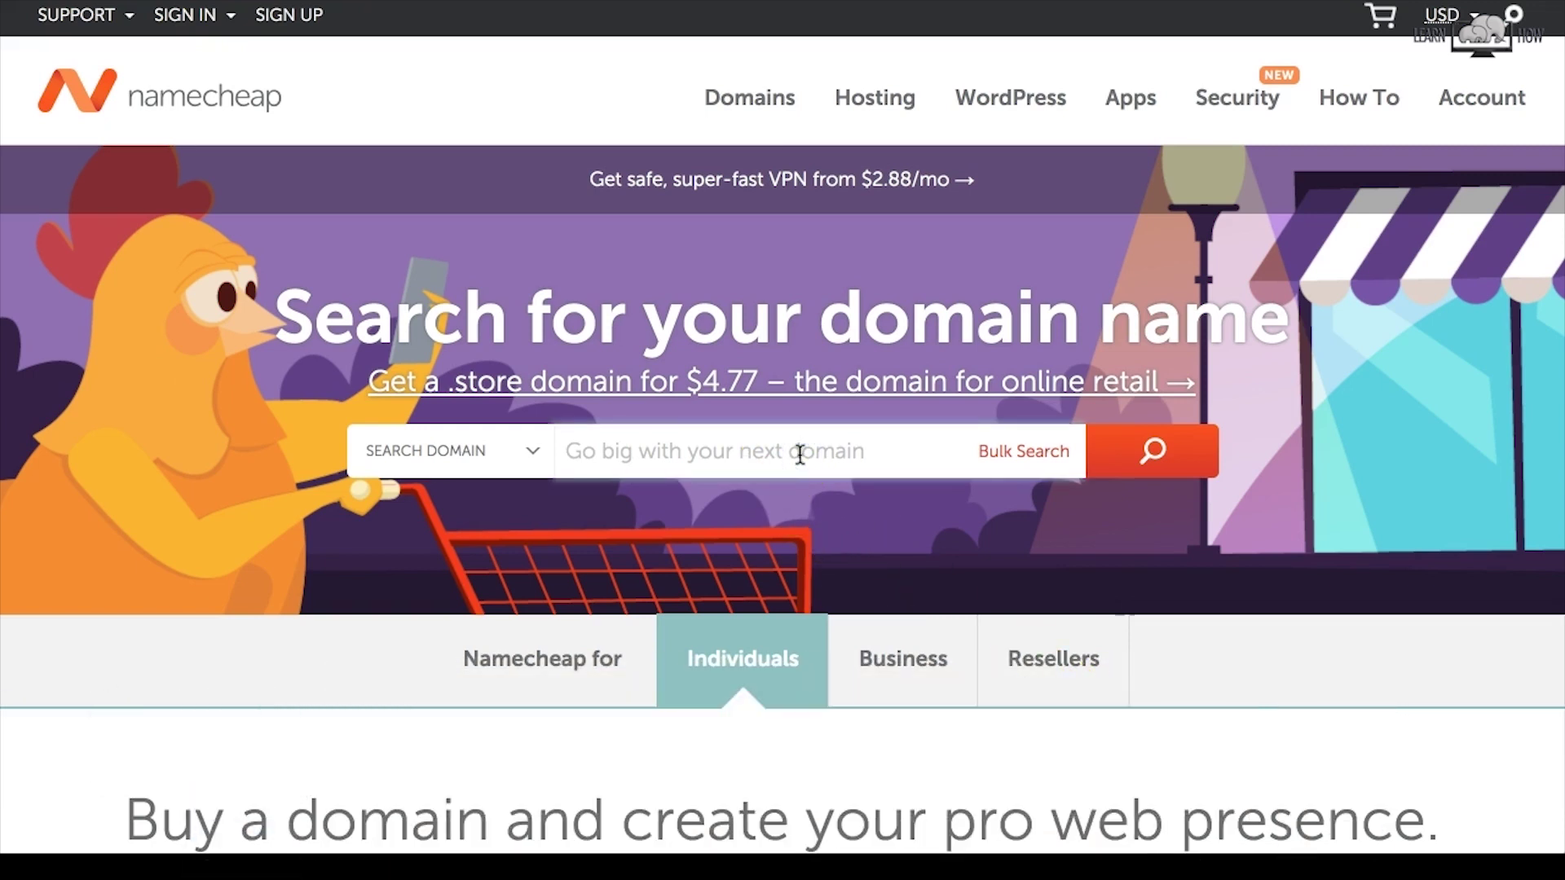
pyautogui.write('pot')
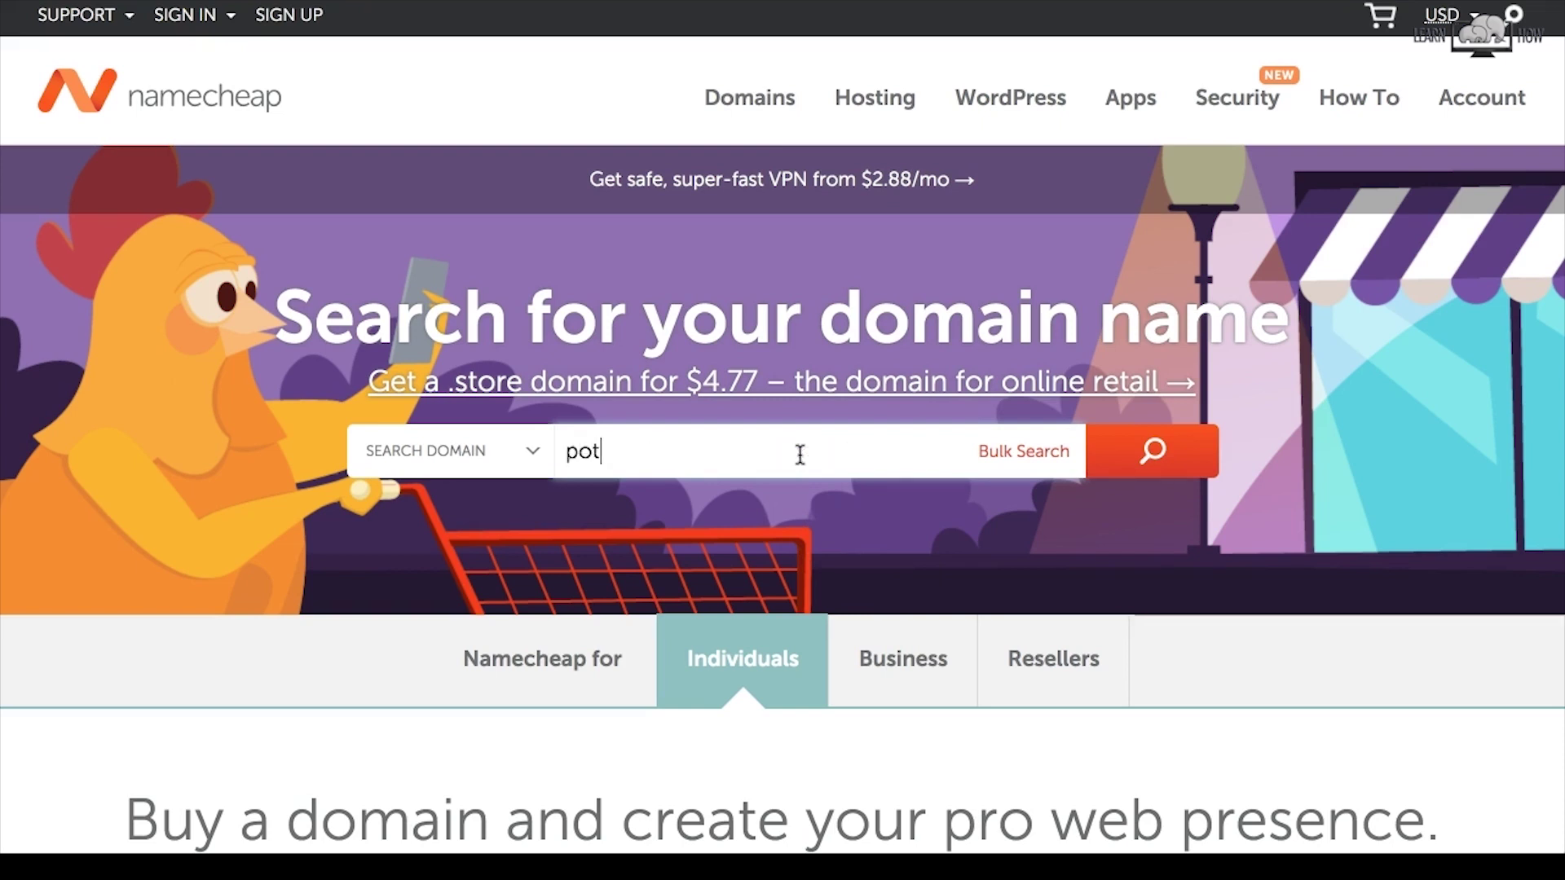
pyautogui.write('terywithkate.com')
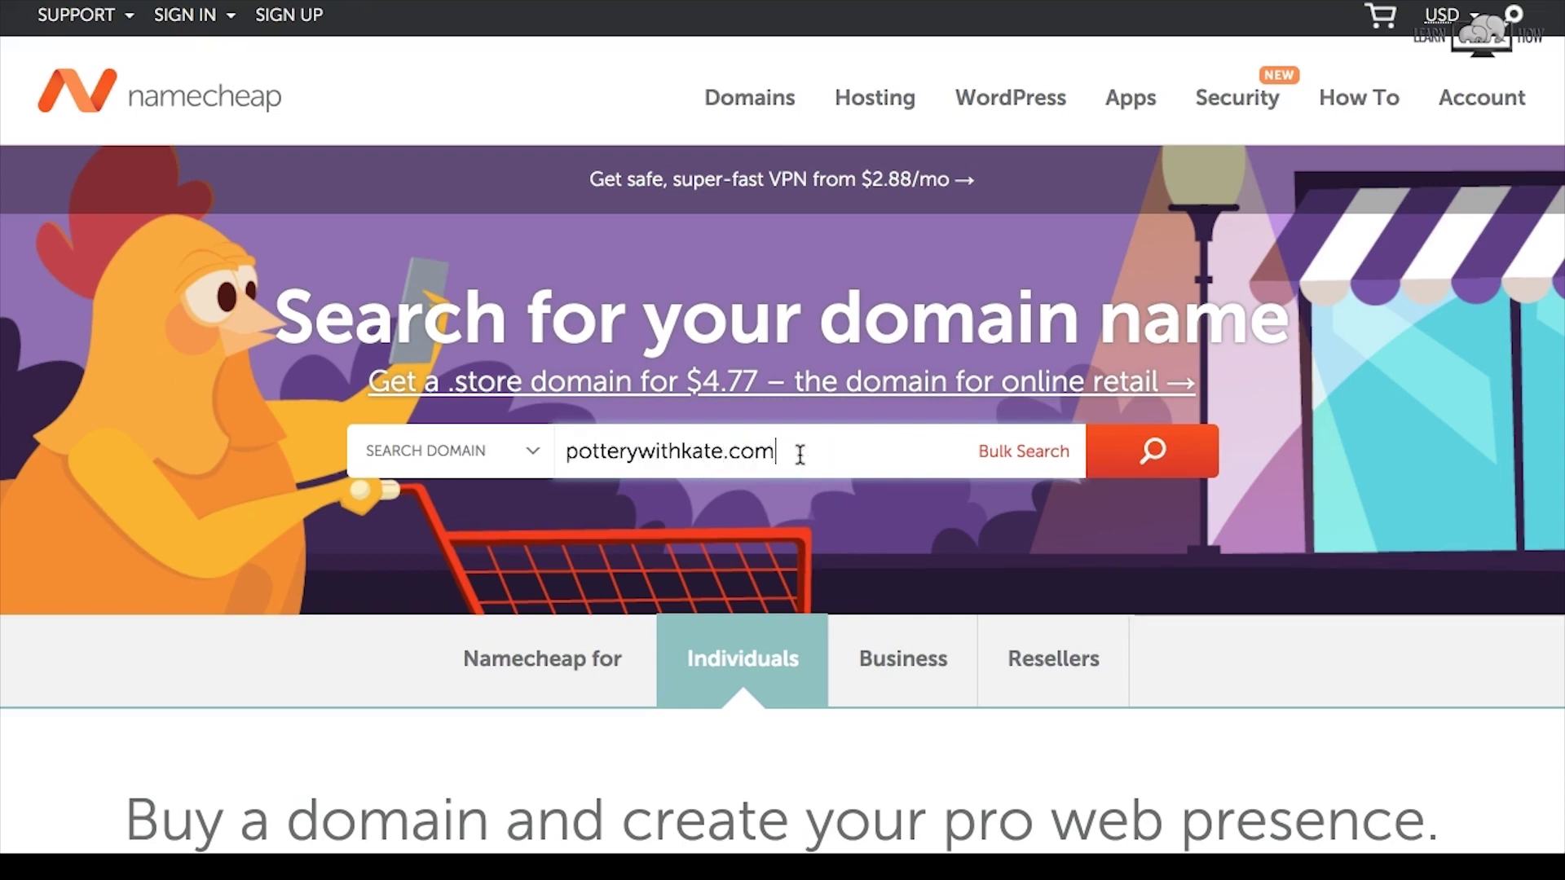
pyautogui.press('Return')
pyautogui.click(878, 398)
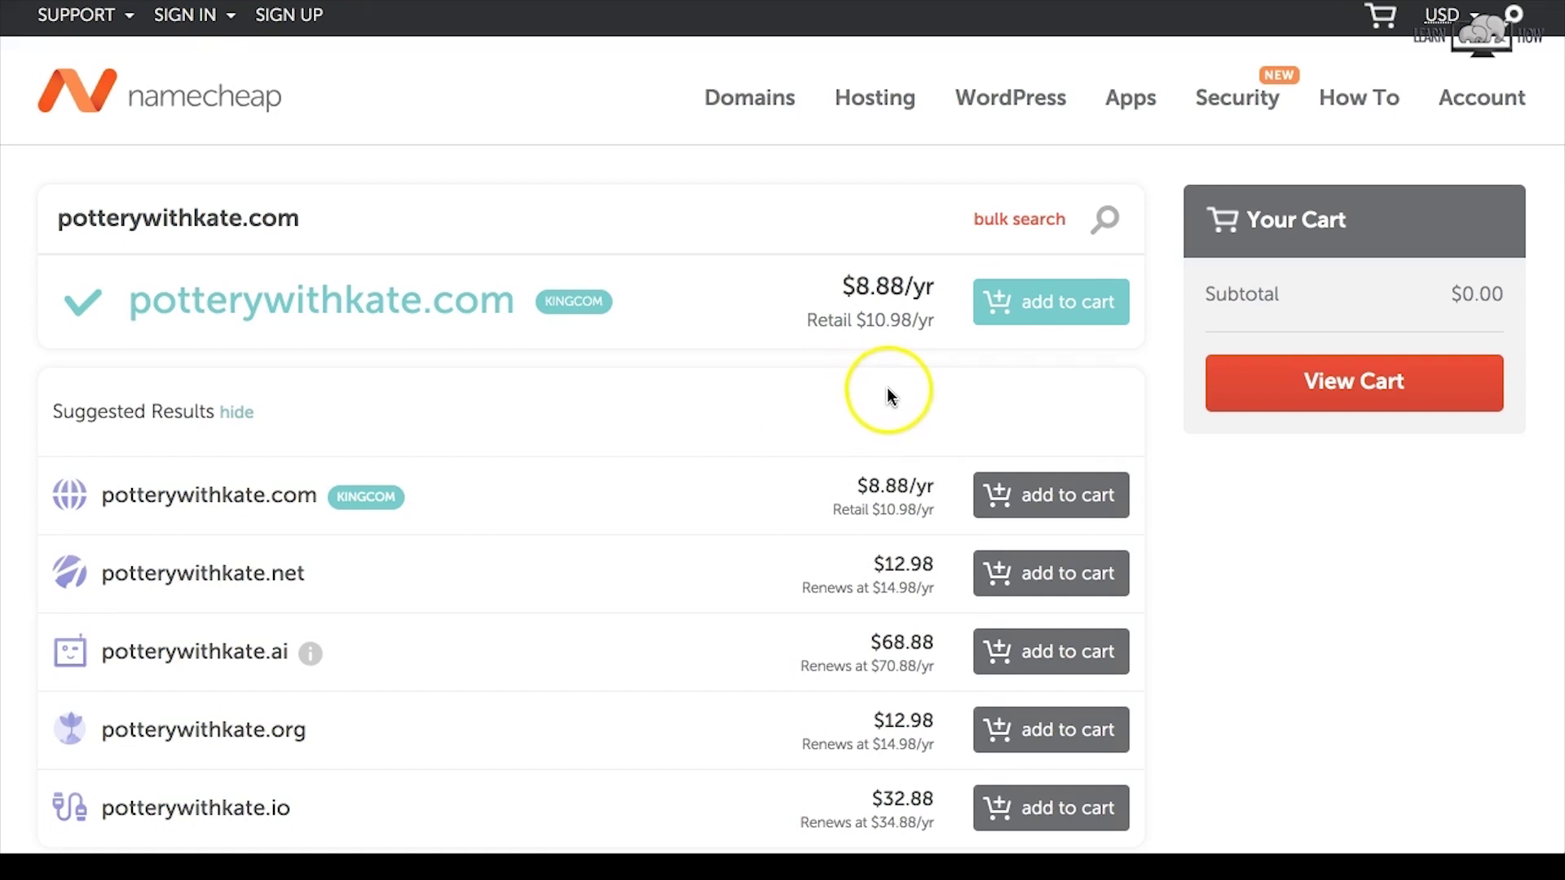
# Add potterywithkate.com to the cart and open the shopping cart to check its WhoisGuard option
pyautogui.click(1061, 308)
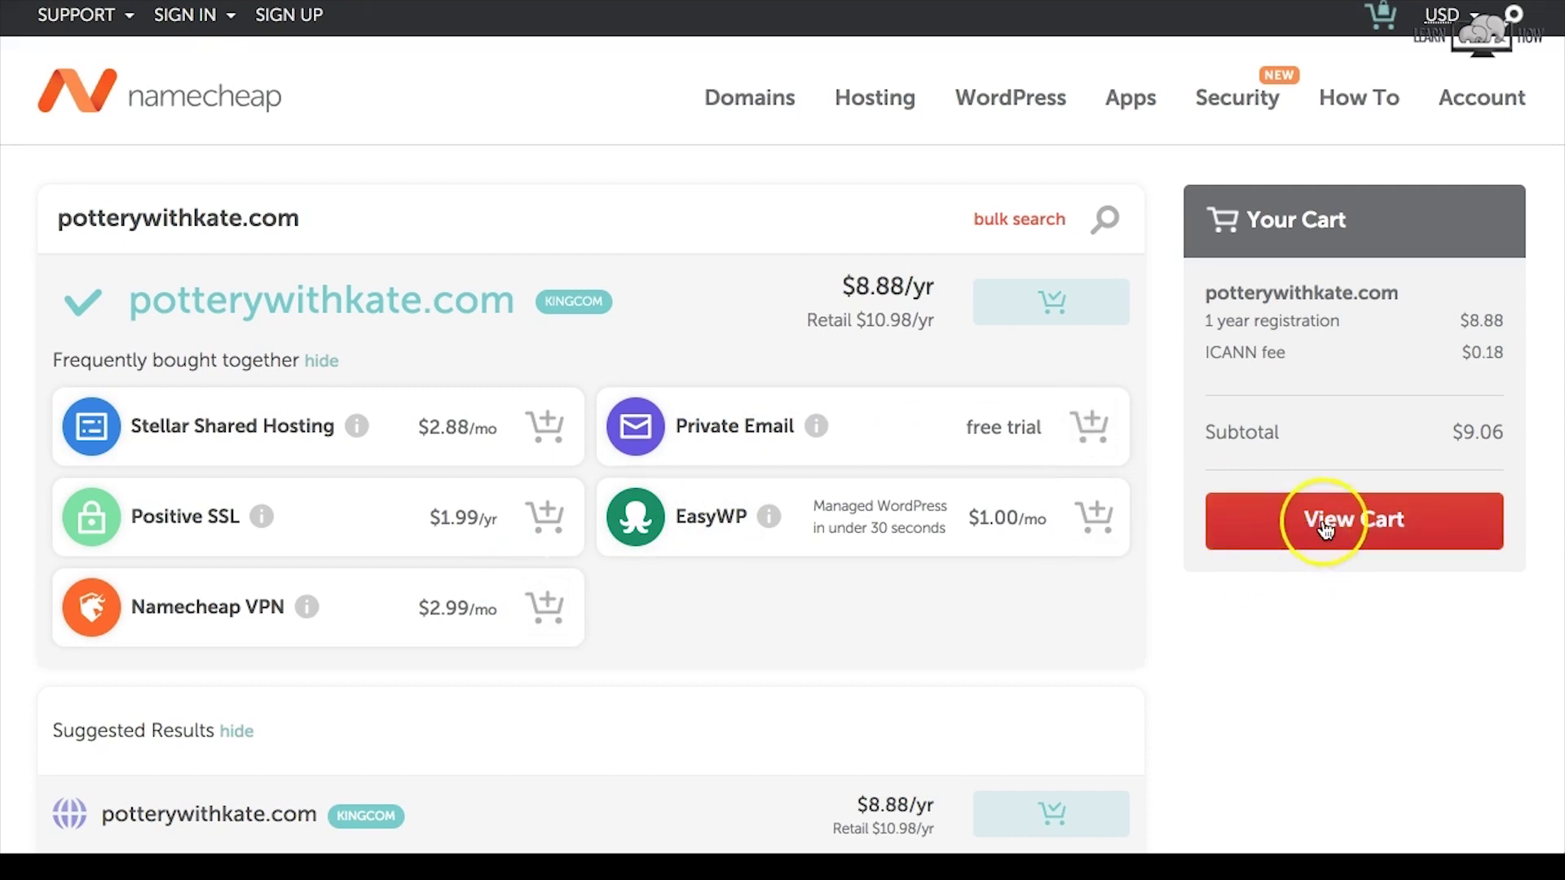
pyautogui.click(1447, 532)
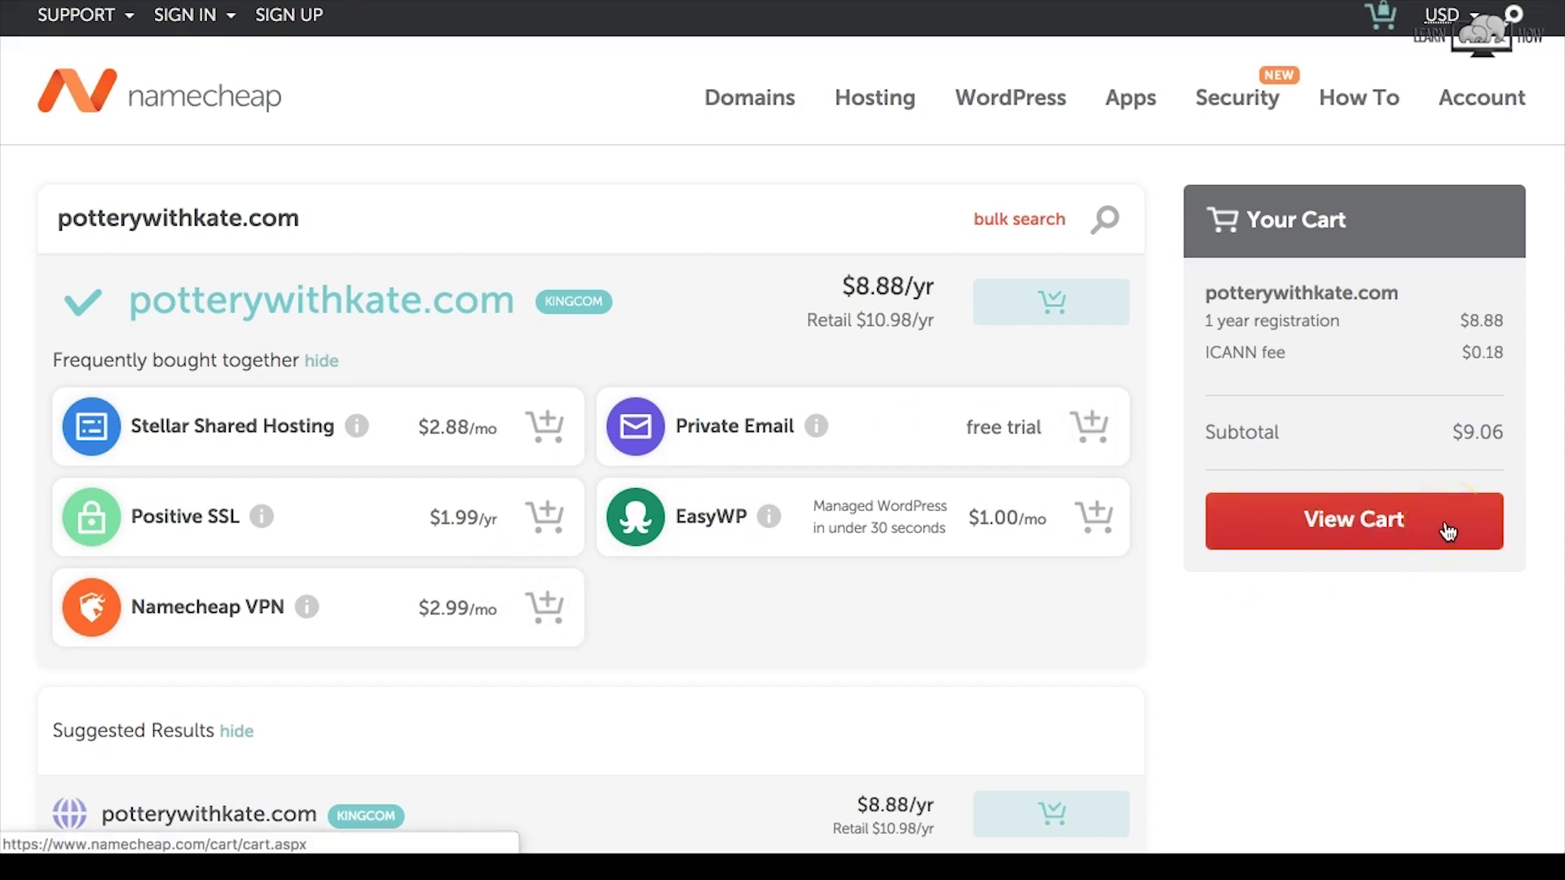
pyautogui.scroll(-2, 1185, 422)
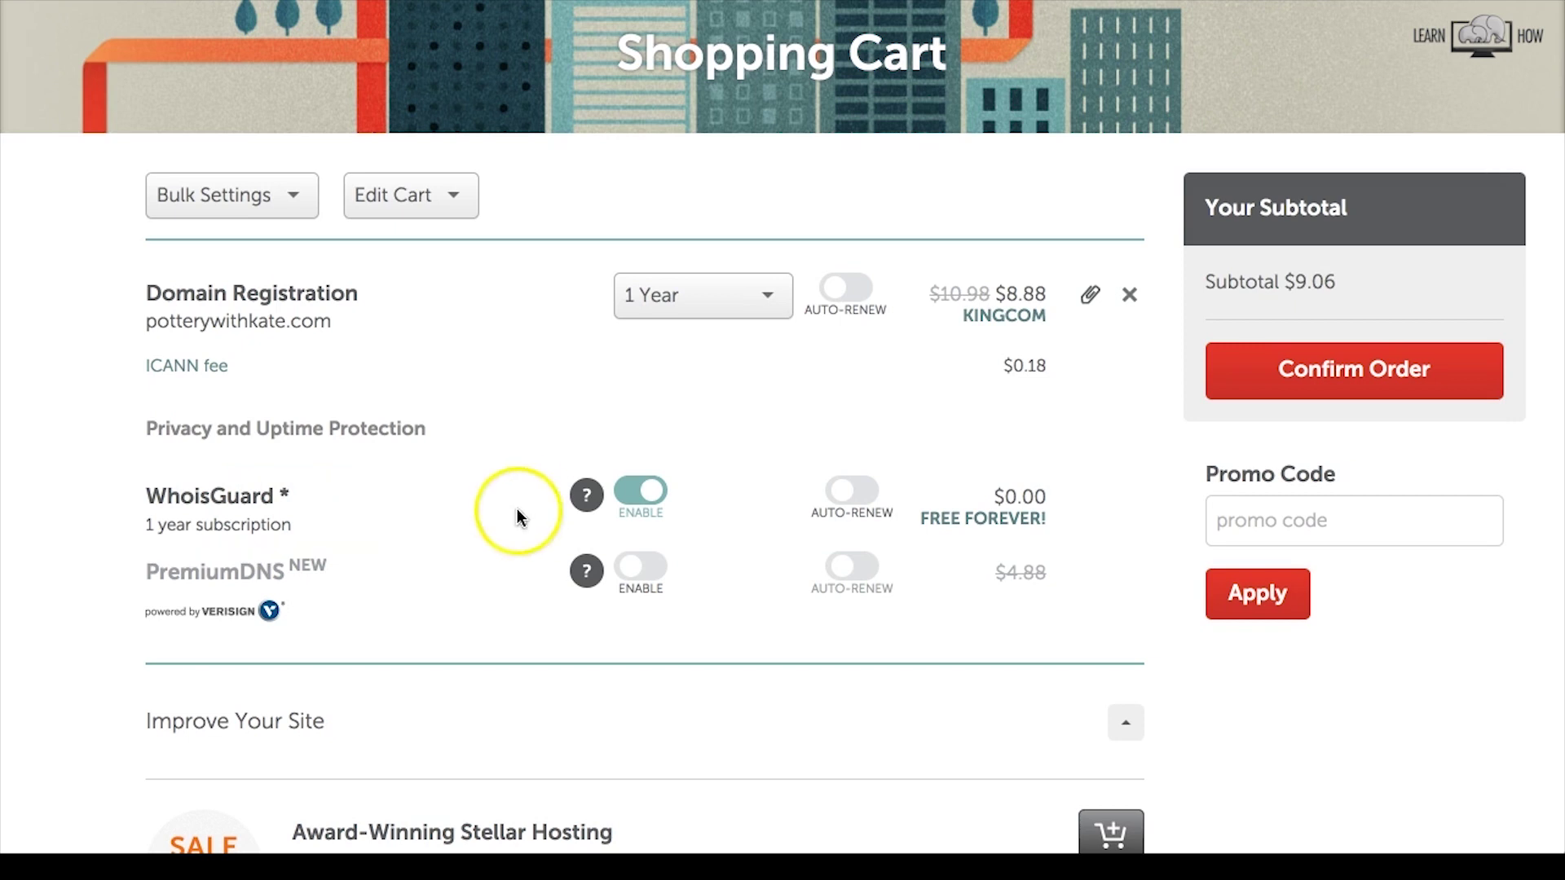
pyautogui.moveTo(587, 501)
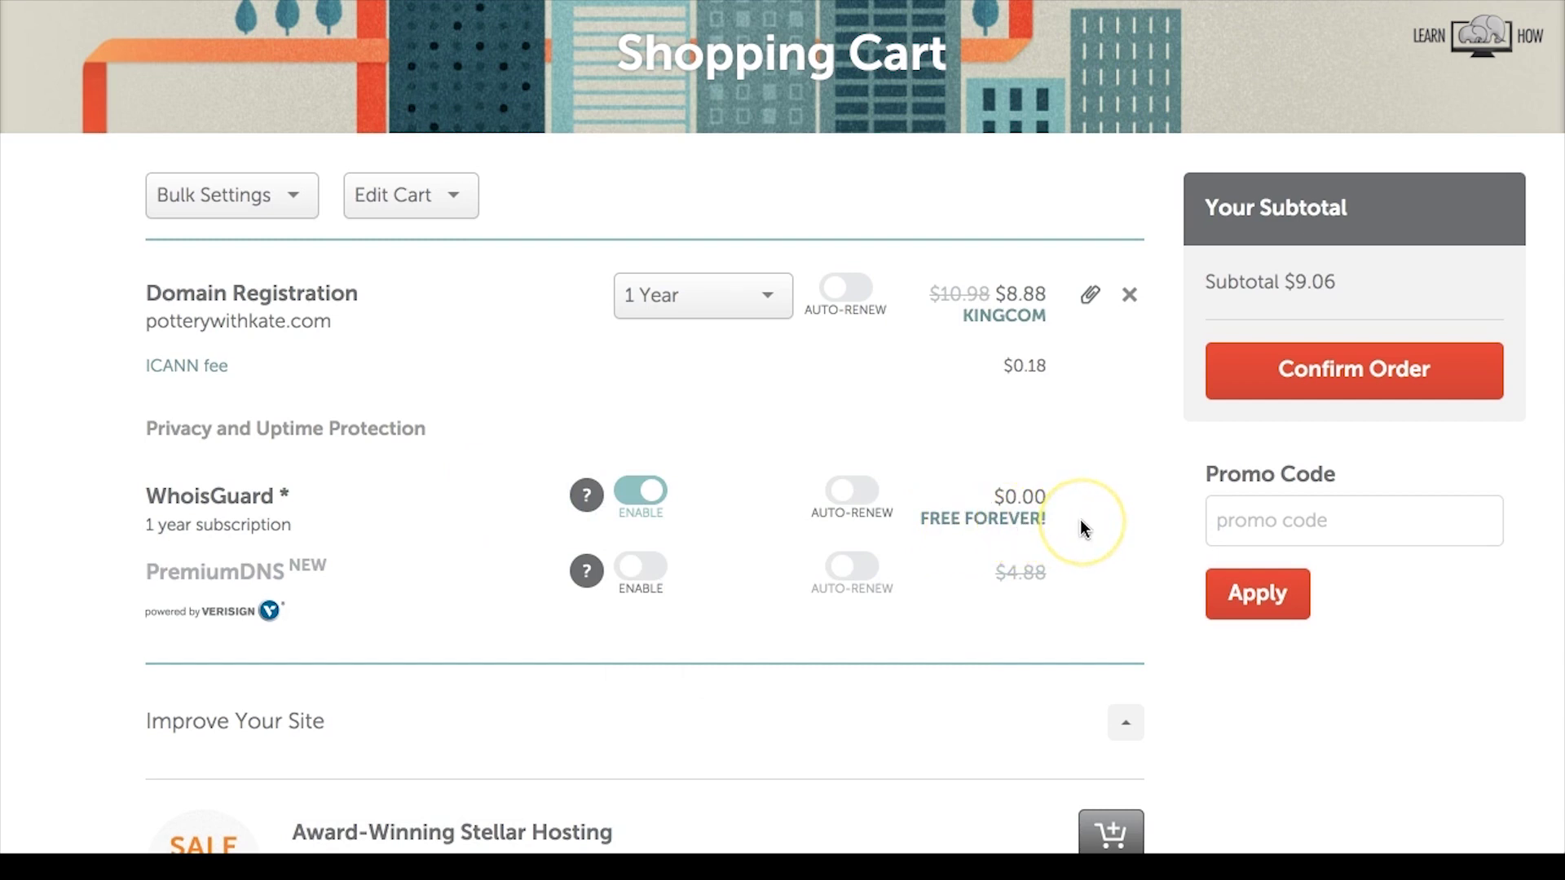
# Keep the 1 Year registration, turn on auto-renew for the domain and WhoisGuard, and confirm the order
pyautogui.click(764, 299)
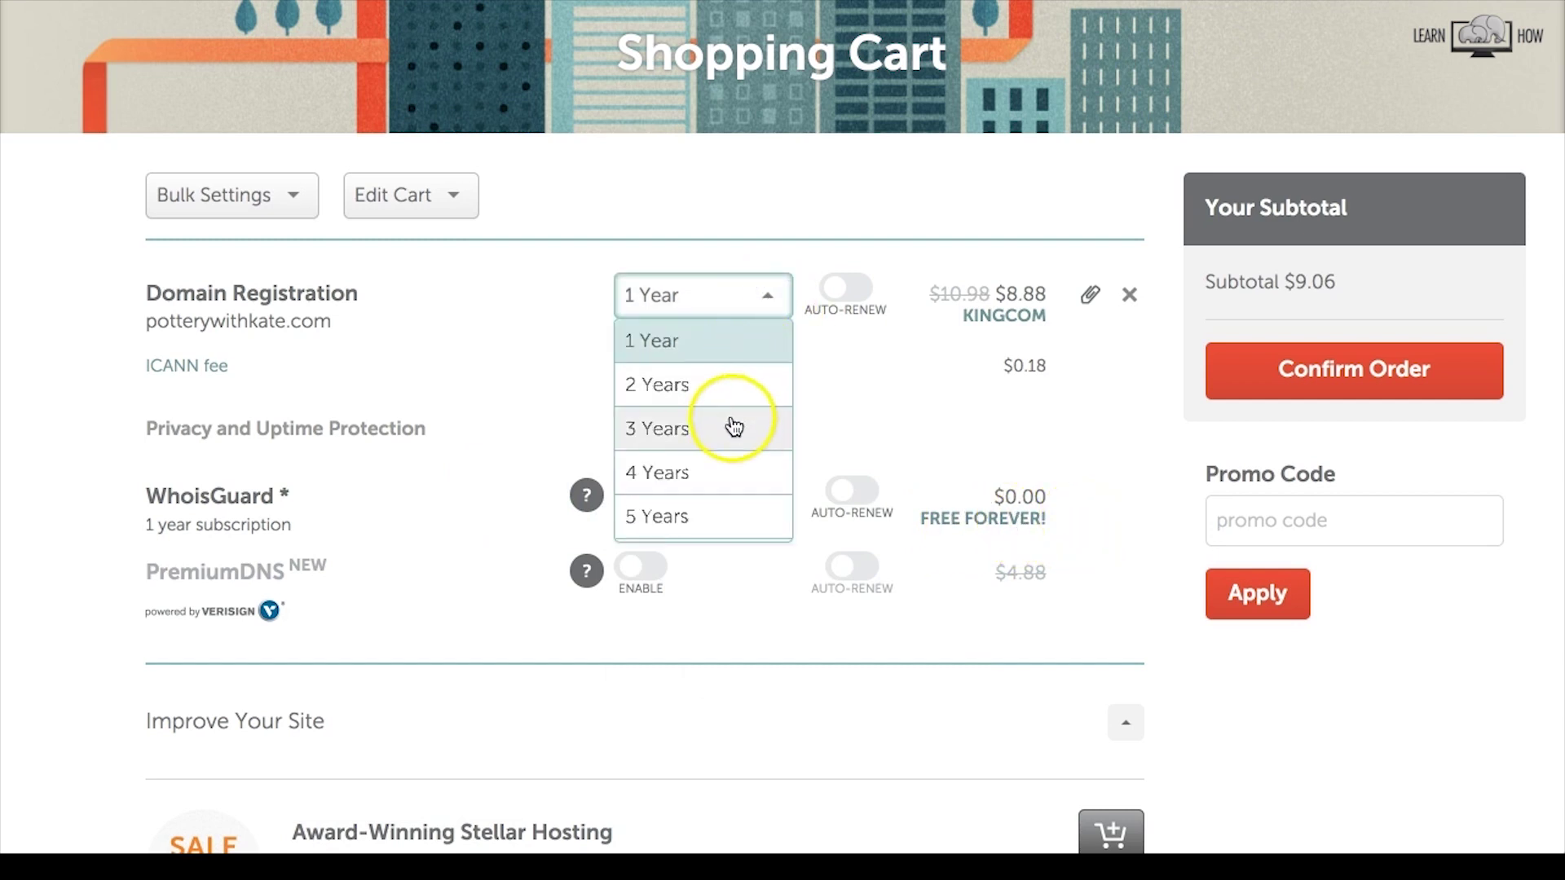
pyautogui.click(866, 349)
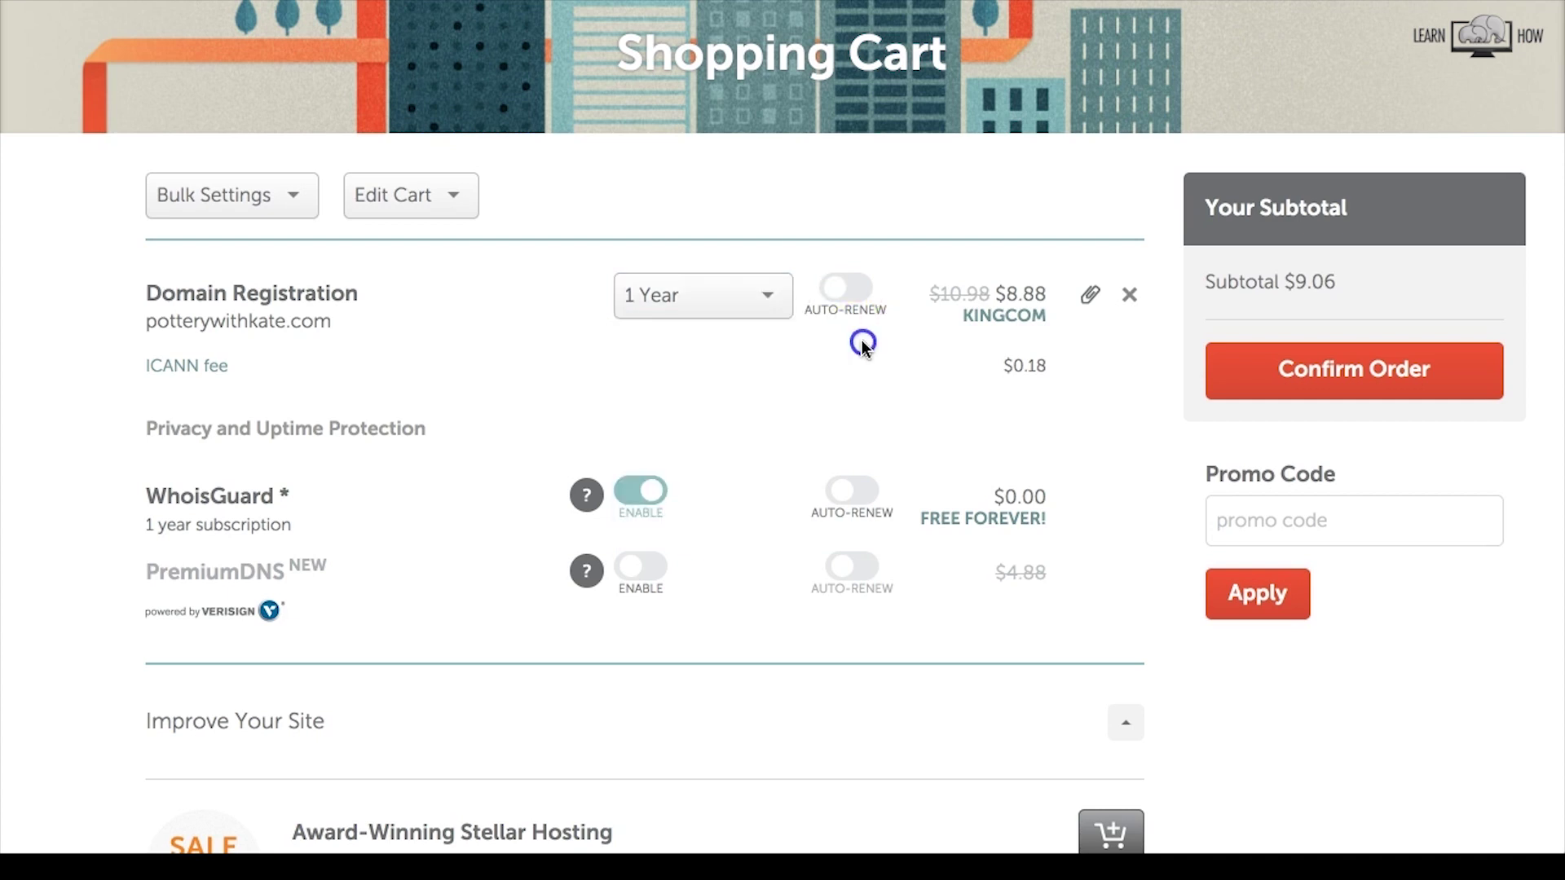
pyautogui.click(845, 299)
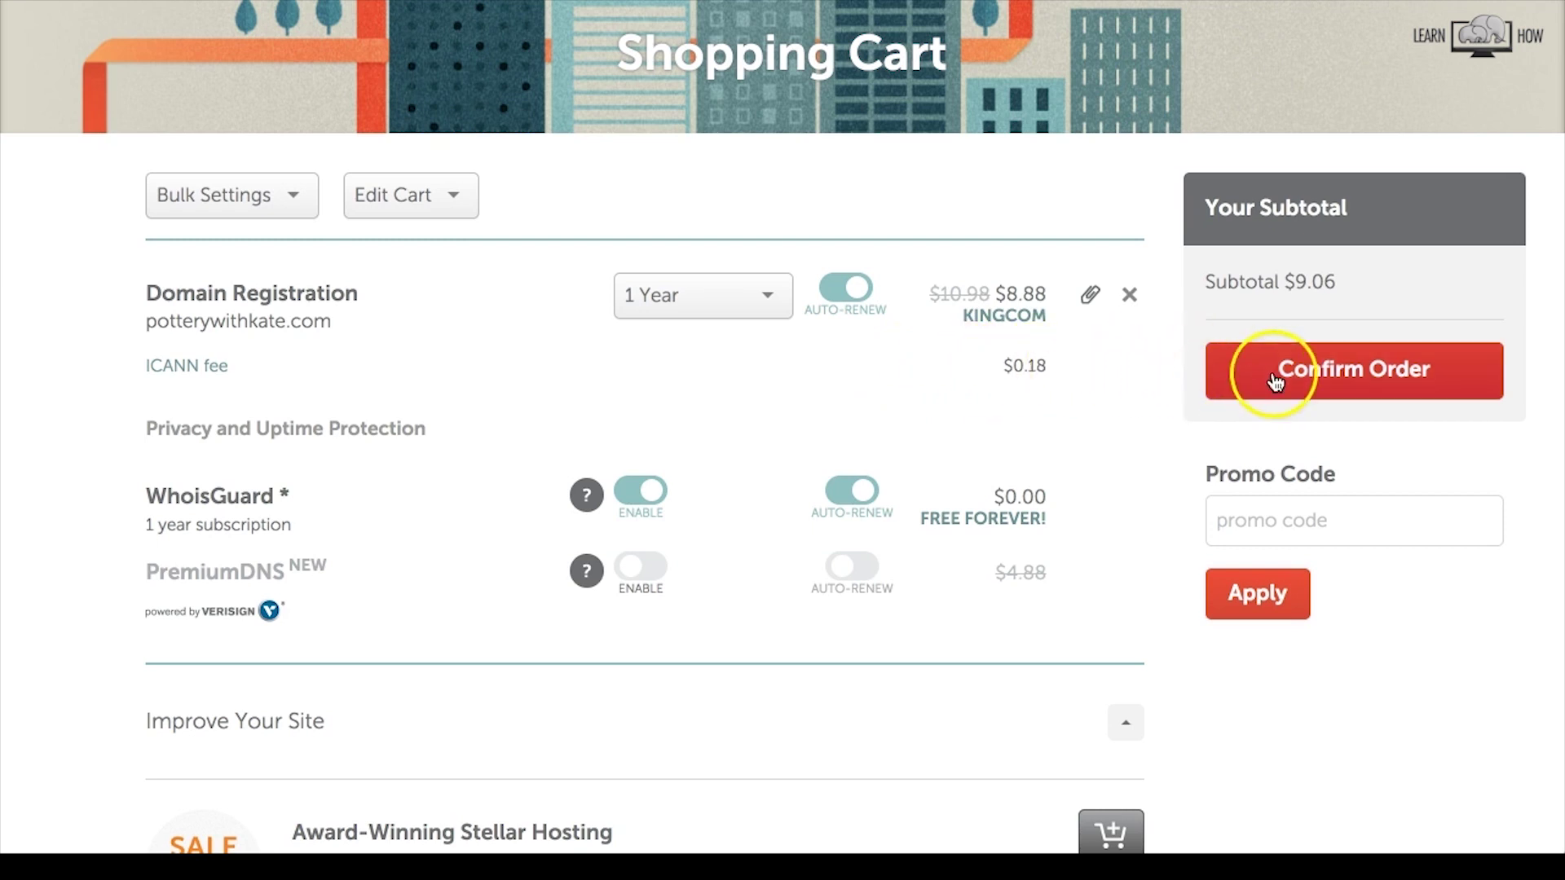
pyautogui.click(1302, 381)
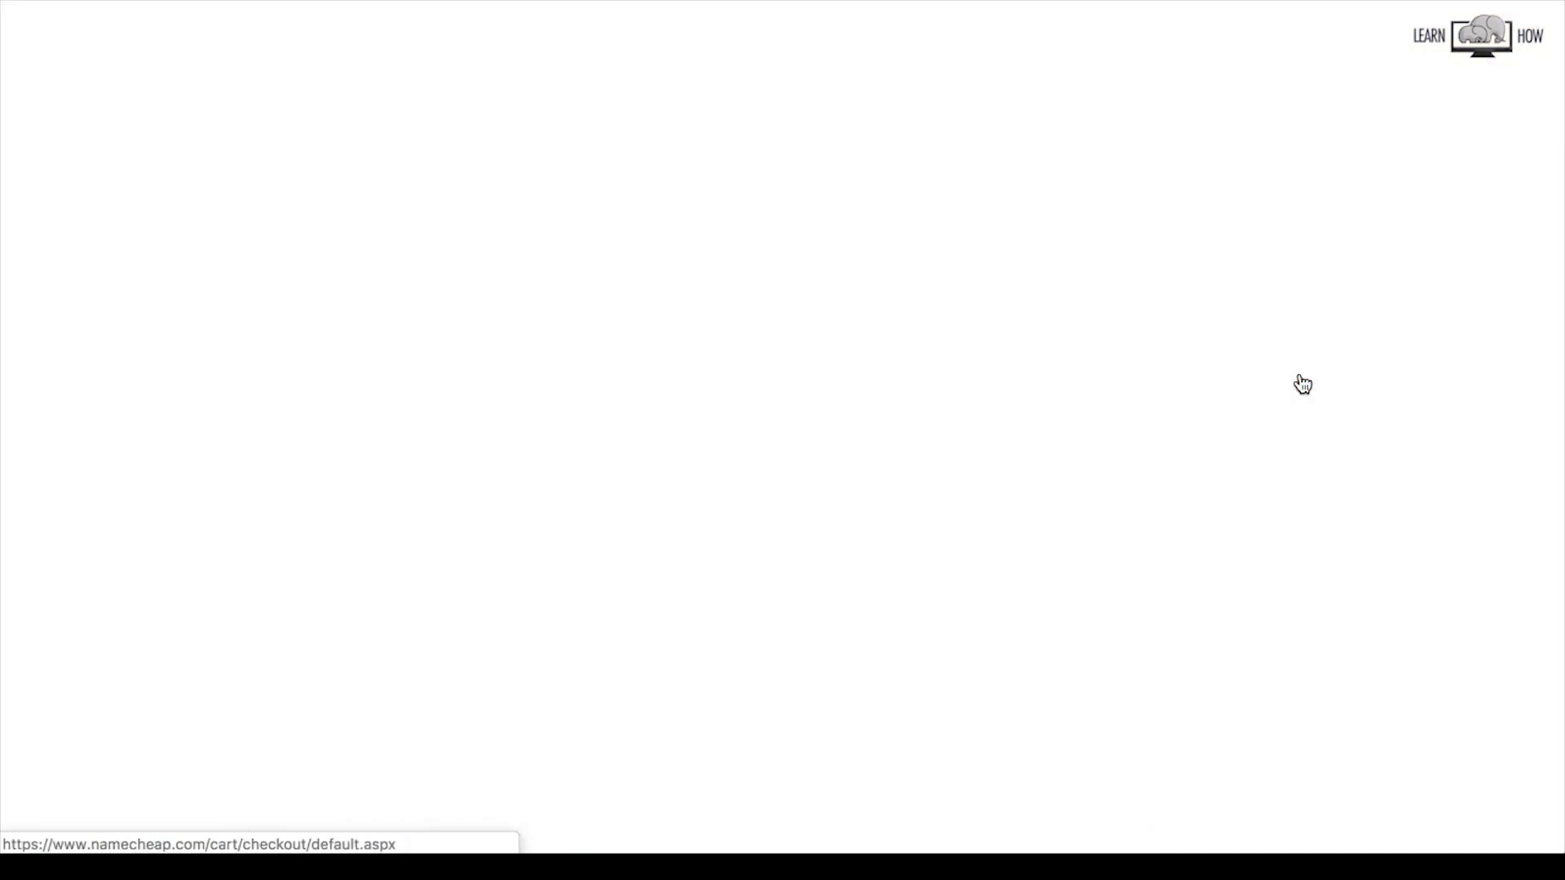
# Create the new account from the filled-in sign-up form, leaving the newsletter option off, and continue the checkout
pyautogui.scroll(-2, 1430, 472)
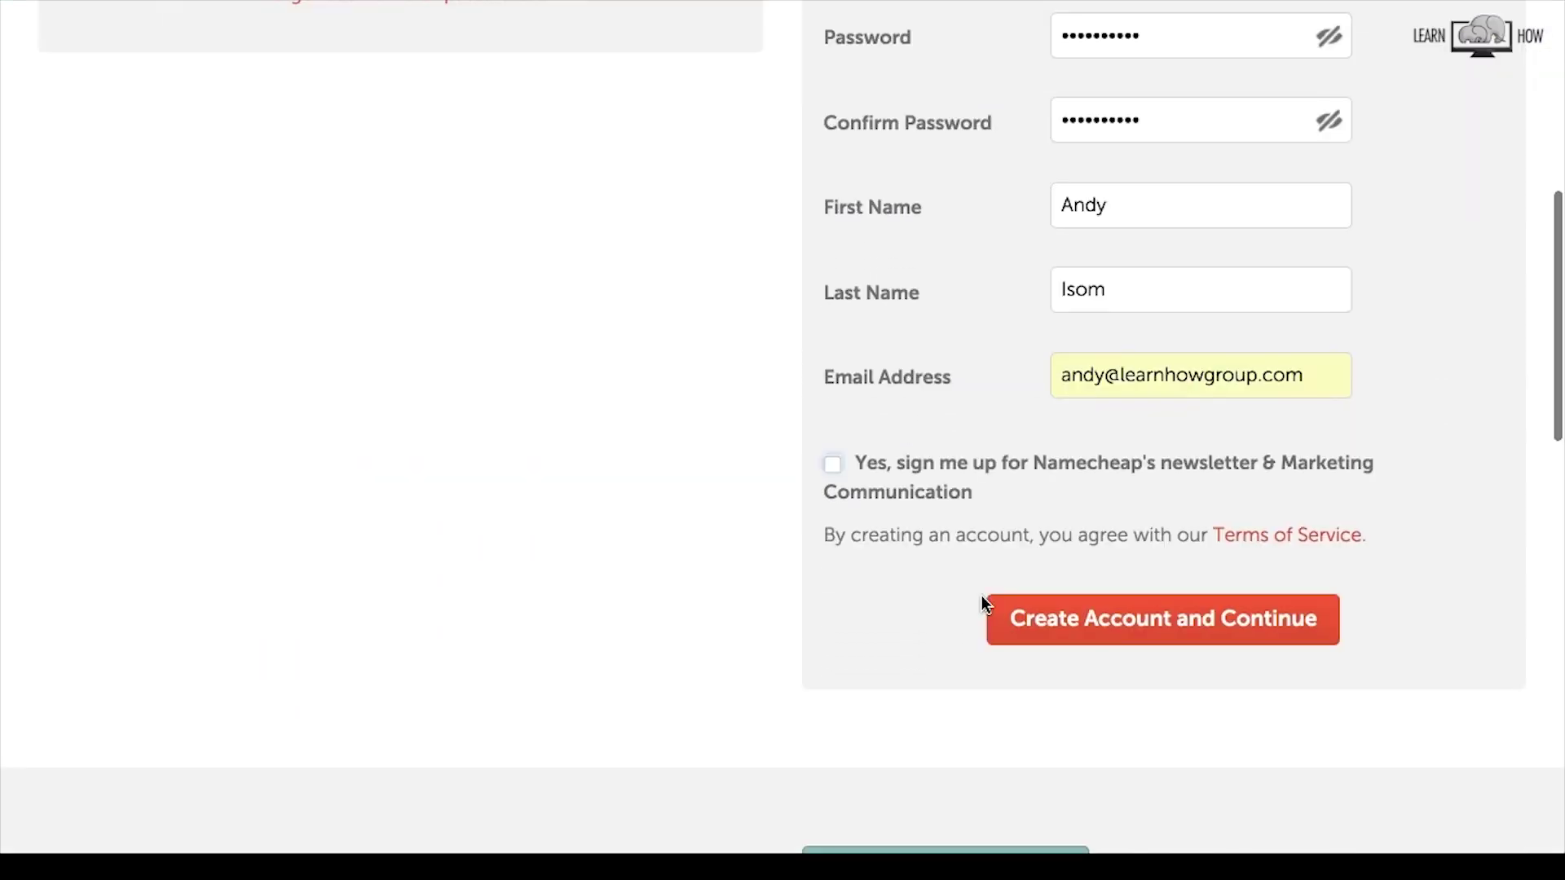
pyautogui.click(1071, 624)
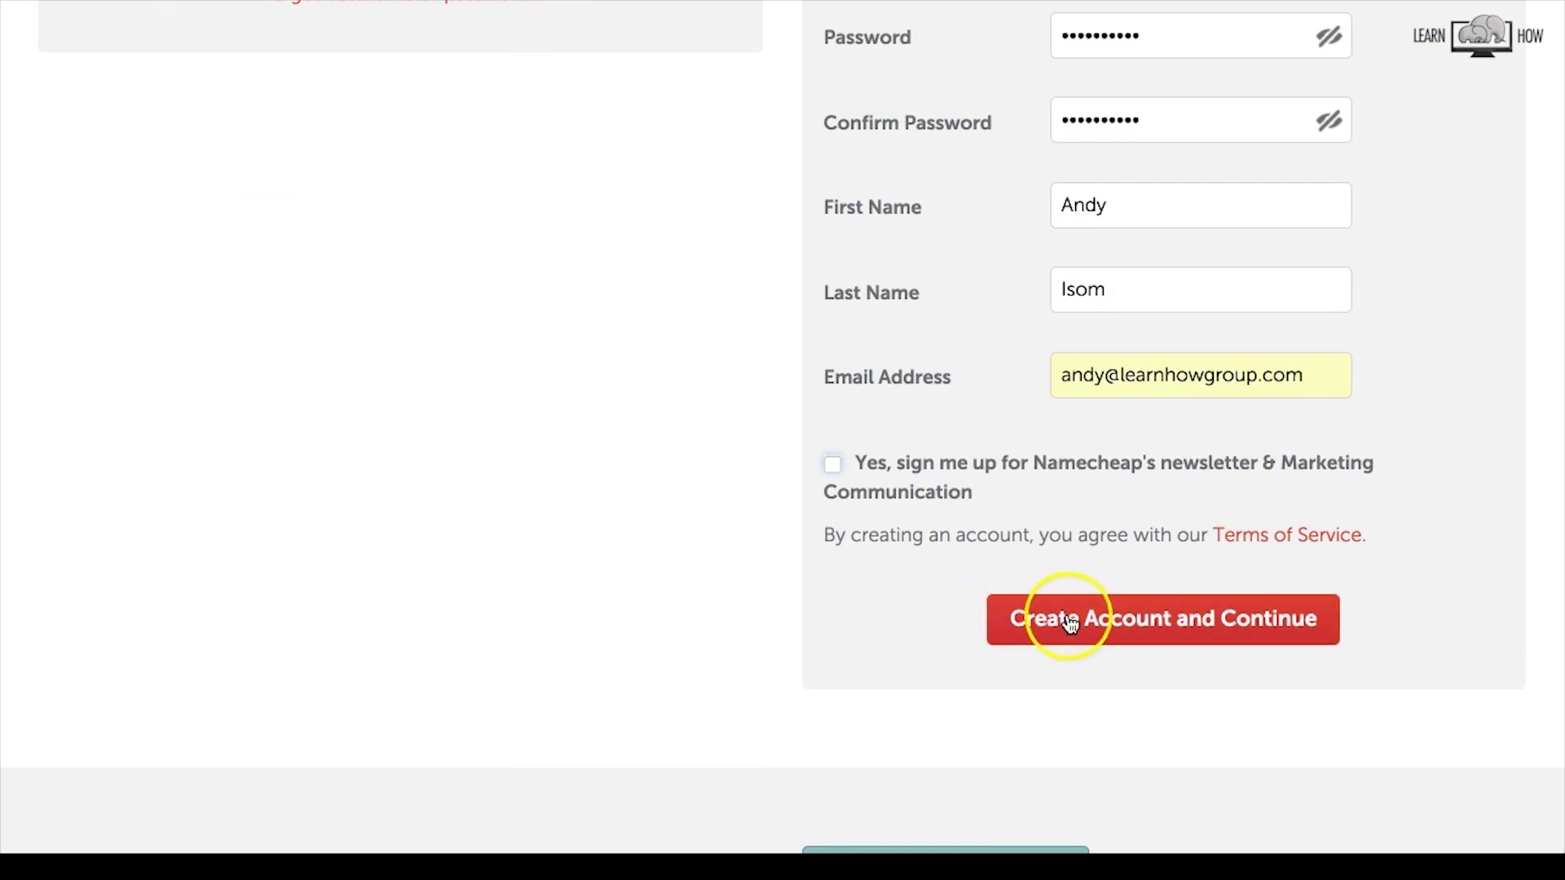
pyautogui.click(1302, 632)
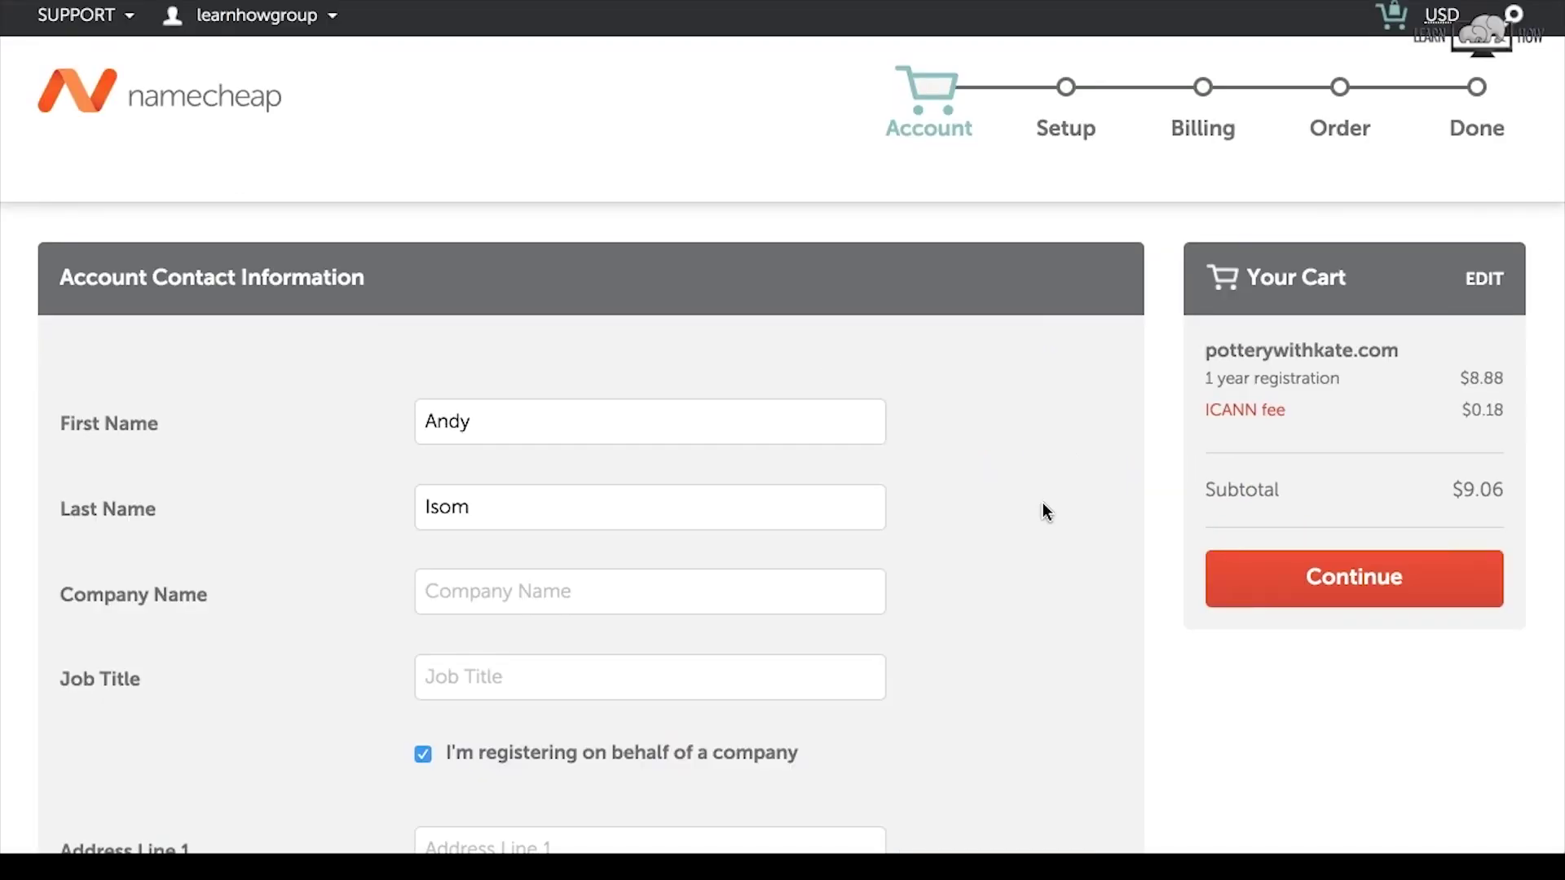
# Complete the account contact information form and continue to the domain setup stage
pyautogui.click(870, 503)
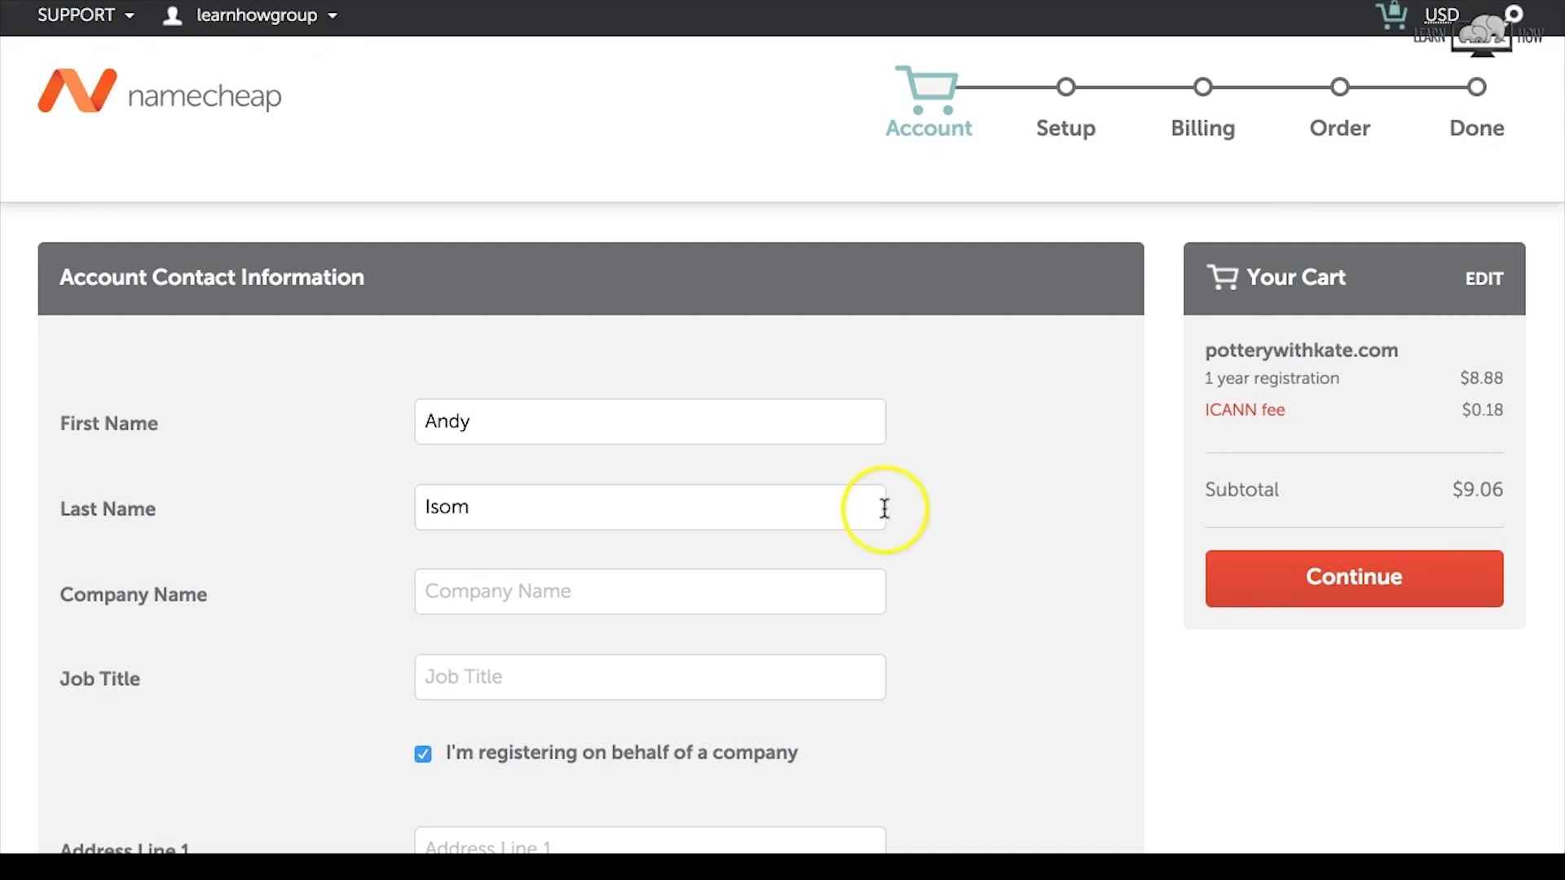
pyautogui.scroll(-15, 387, 509)
pyautogui.click(217, 662)
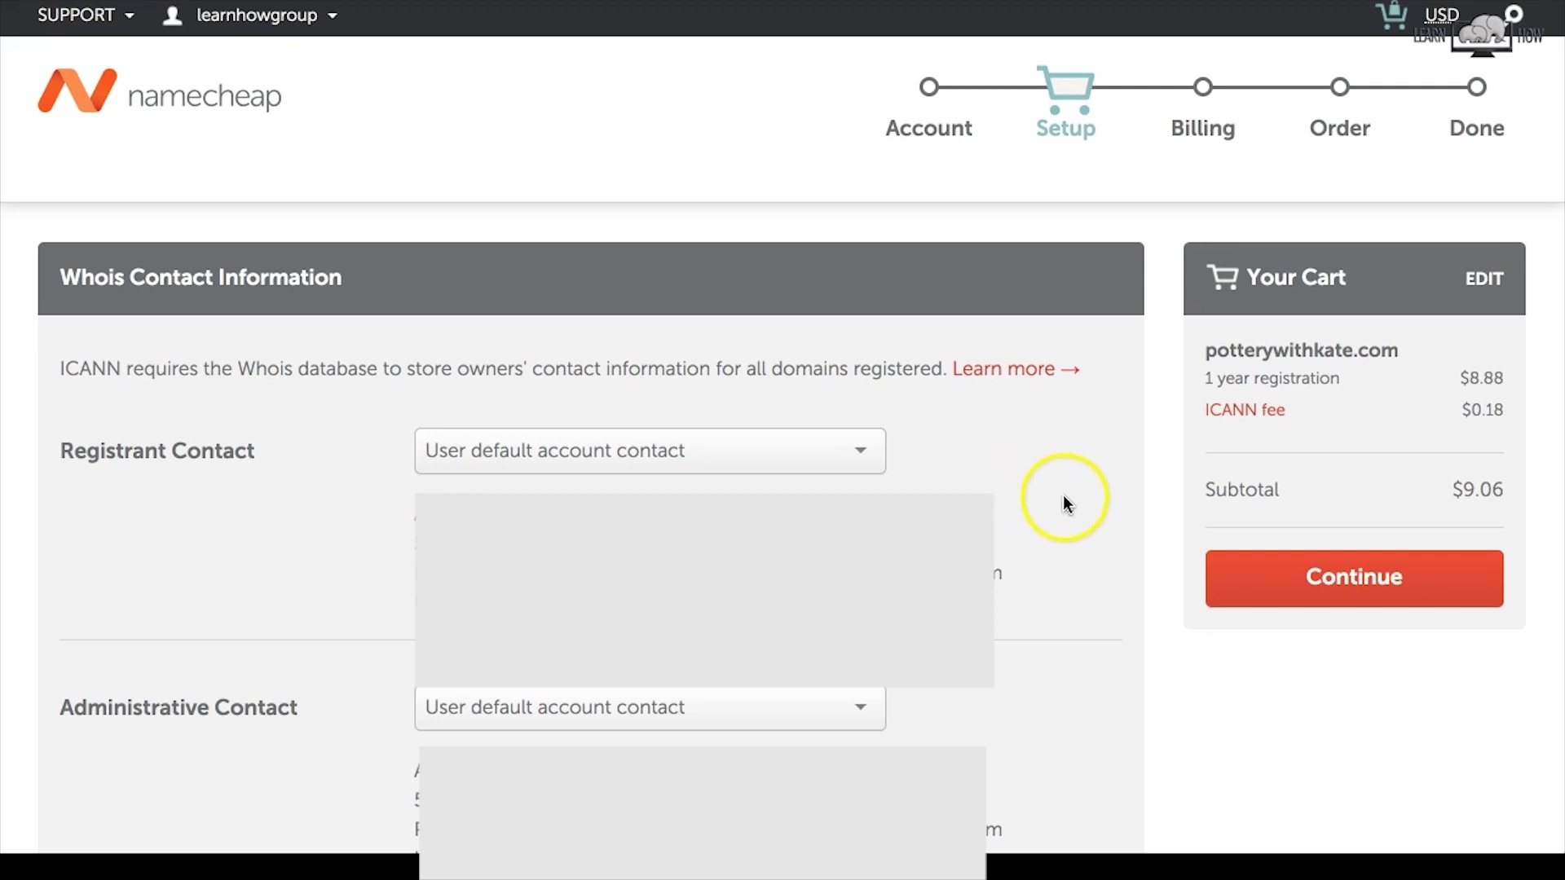
# Keep the default account contacts and WhoisGuard privacy protection enabled for the domain, and continue to the billing stage
pyautogui.scroll(-3, 1083, 524)
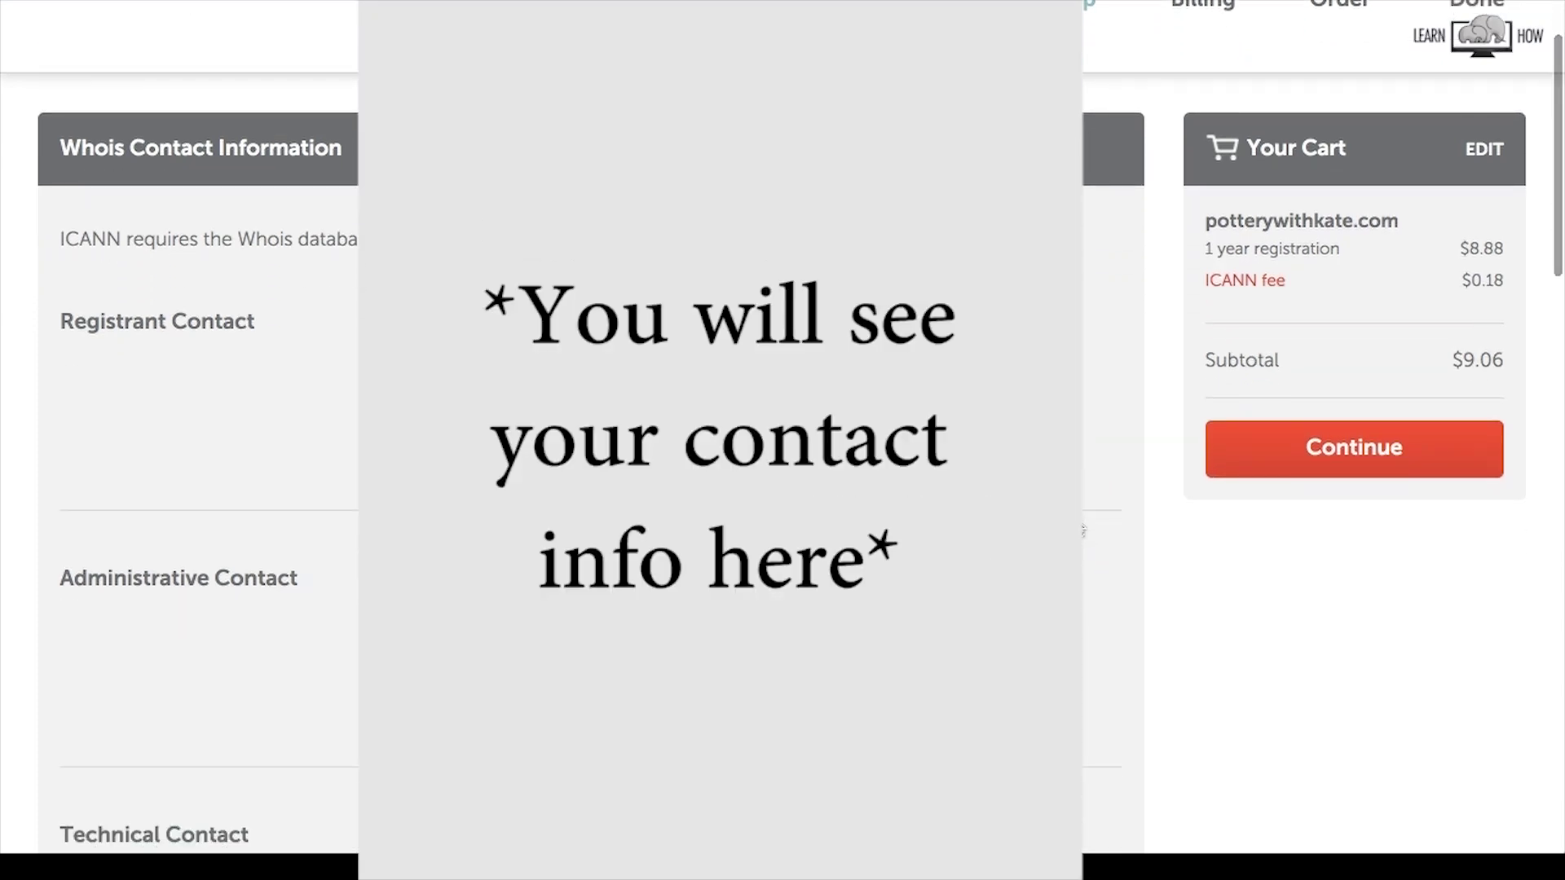
pyautogui.scroll(-3, 1084, 532)
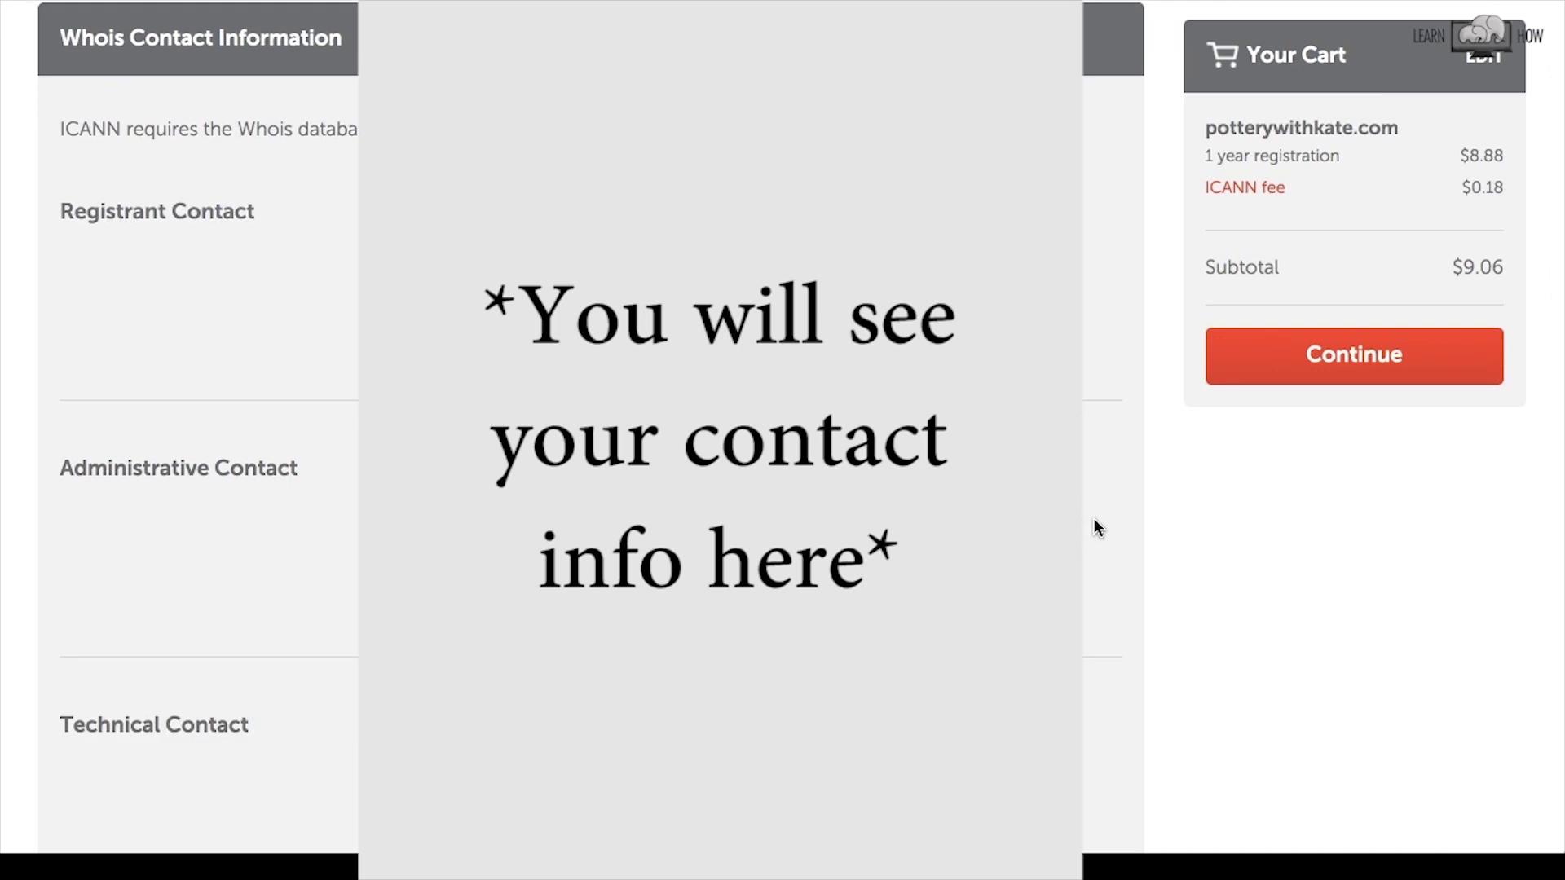
pyautogui.scroll(-2, 1100, 529)
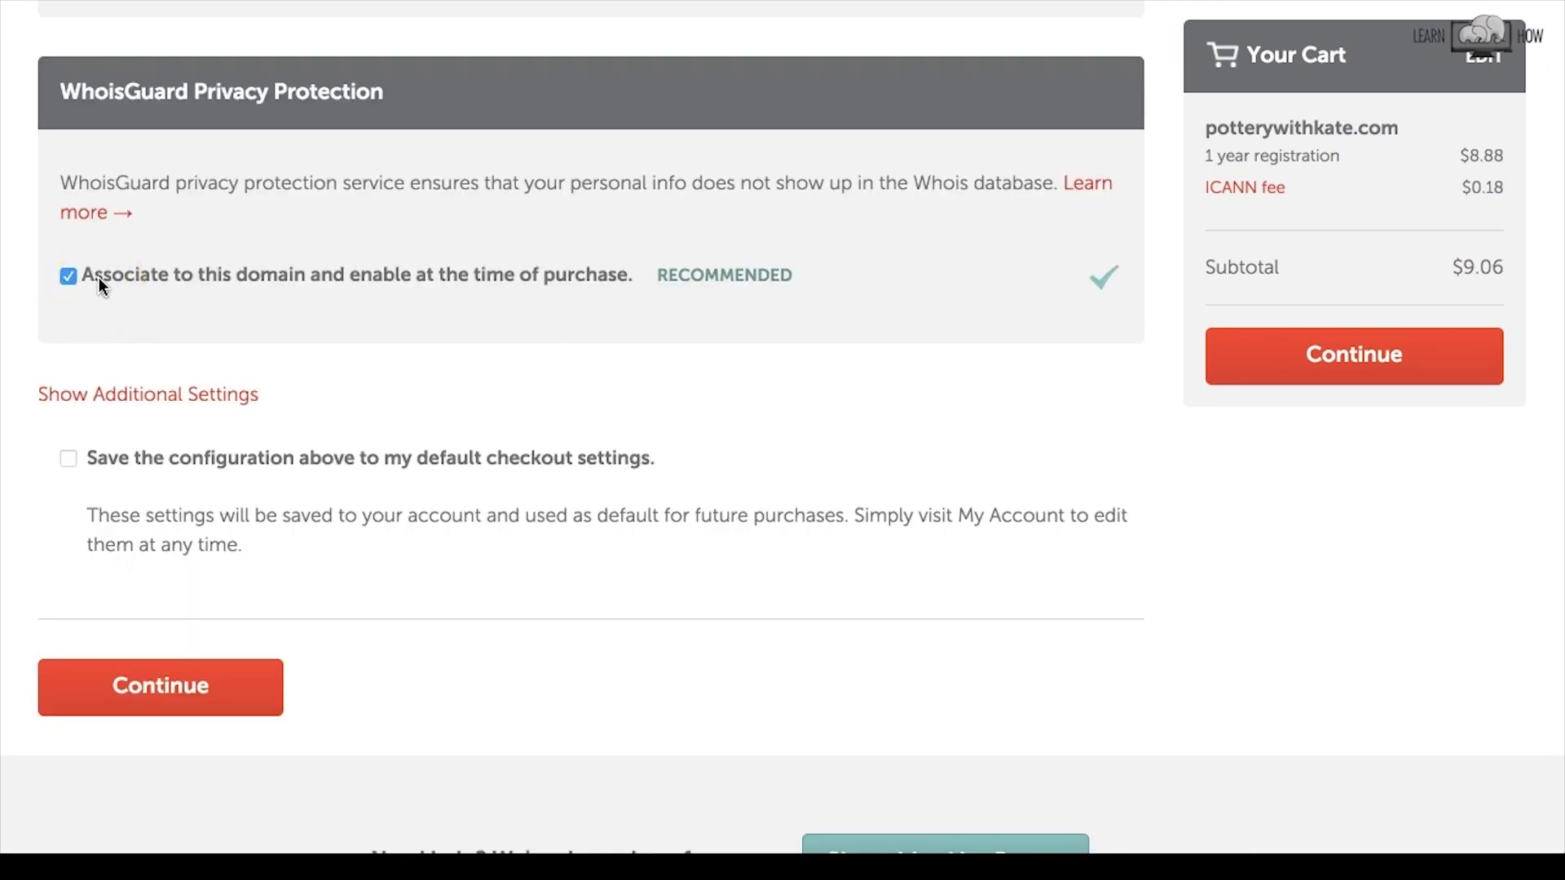
pyautogui.click(241, 536)
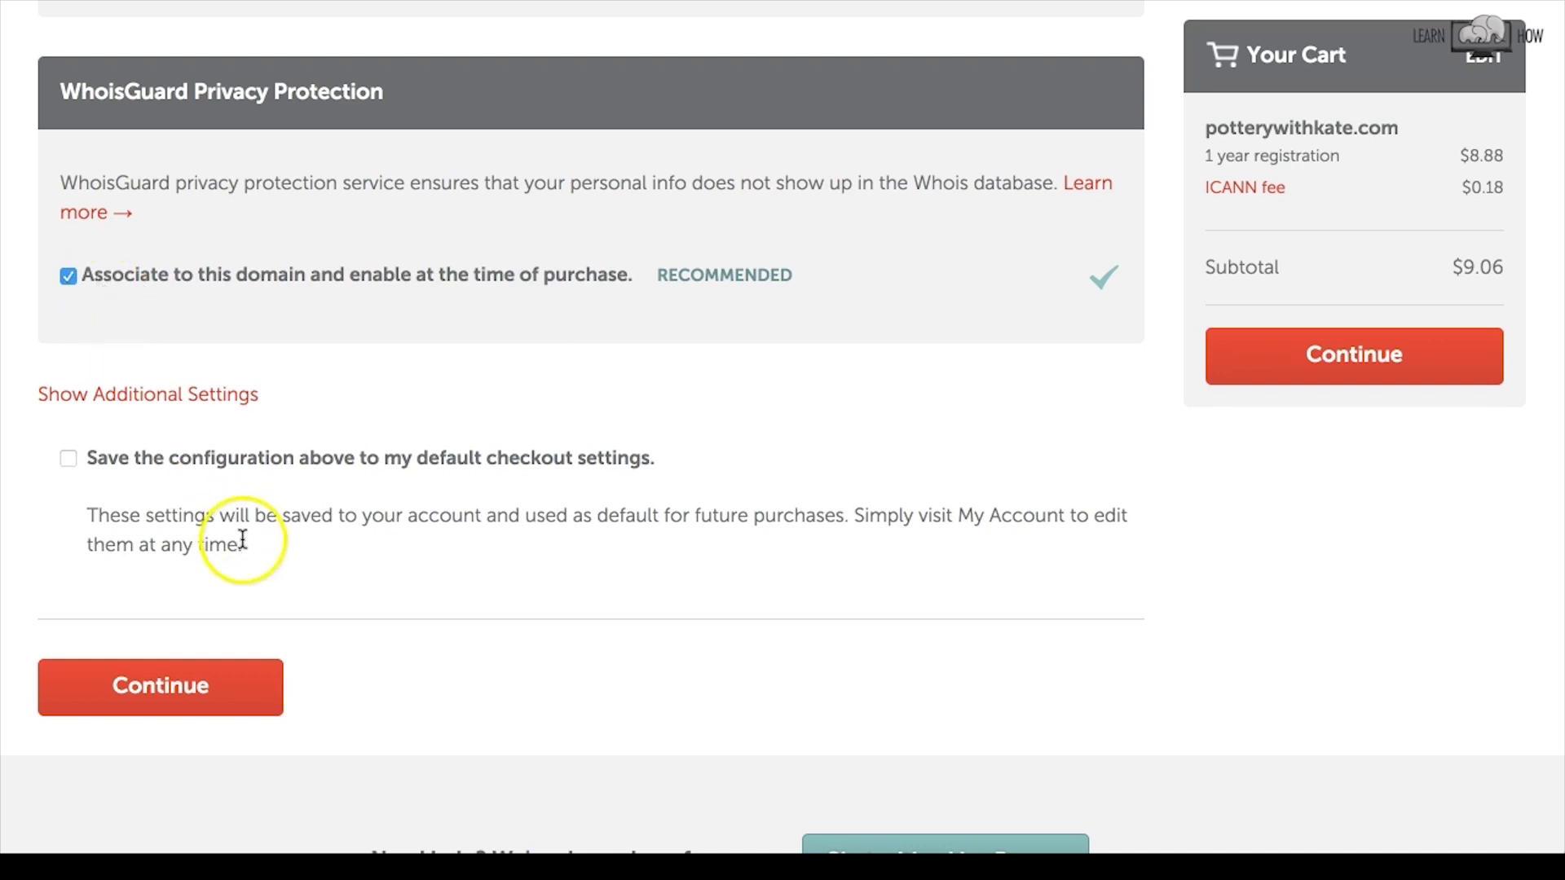
pyautogui.click(224, 682)
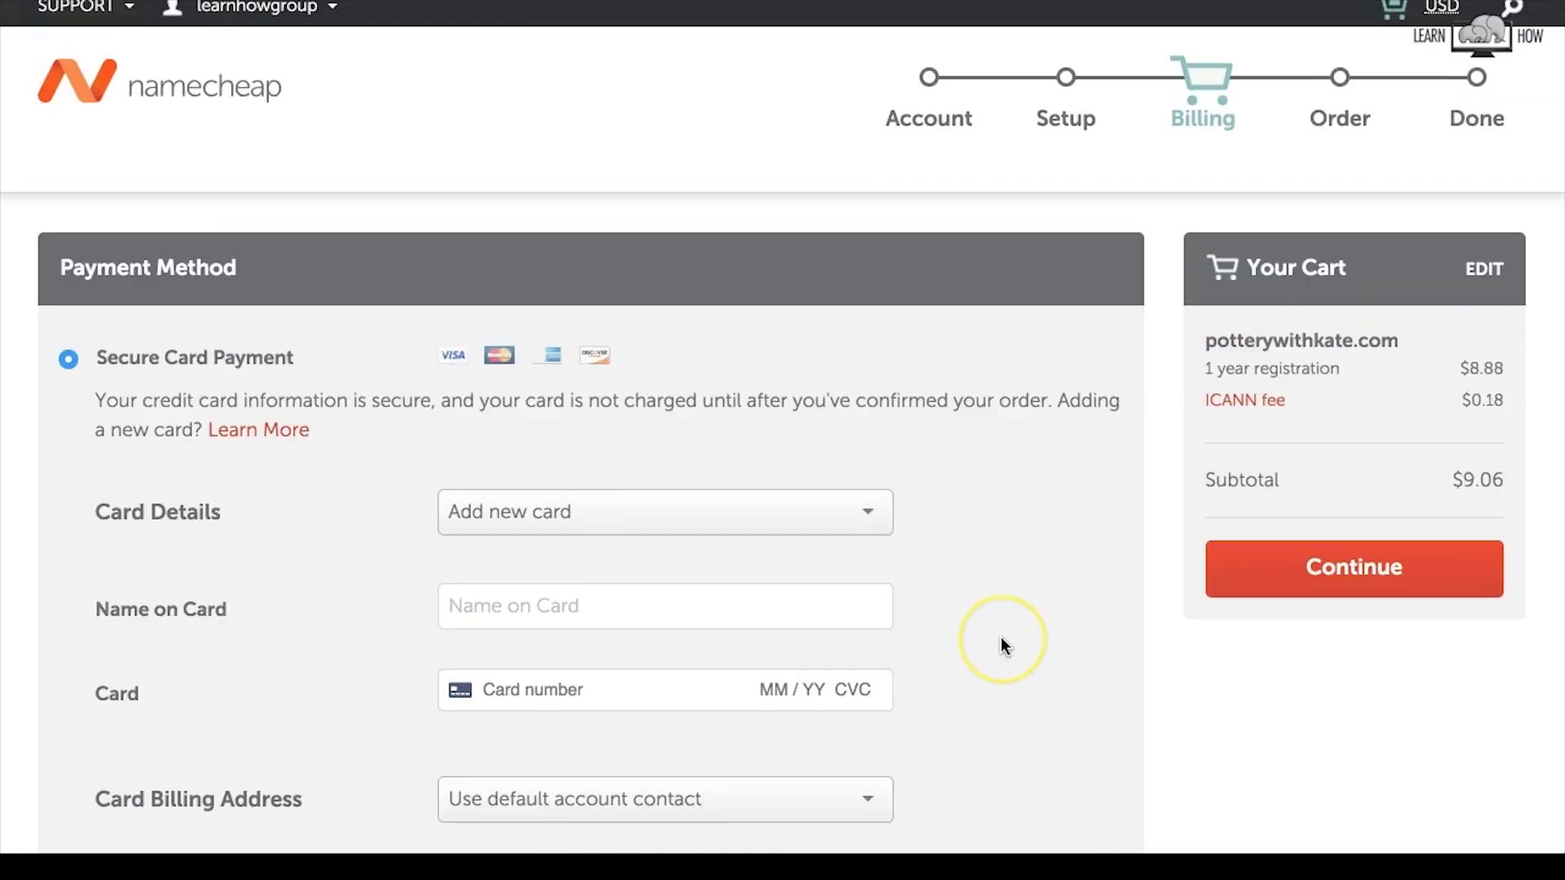
# Choose PayPal as the payment method, keep auto-renewal for the domain and WhoisGuard only, and continue to the order stage
pyautogui.scroll(-3, 1002, 644)
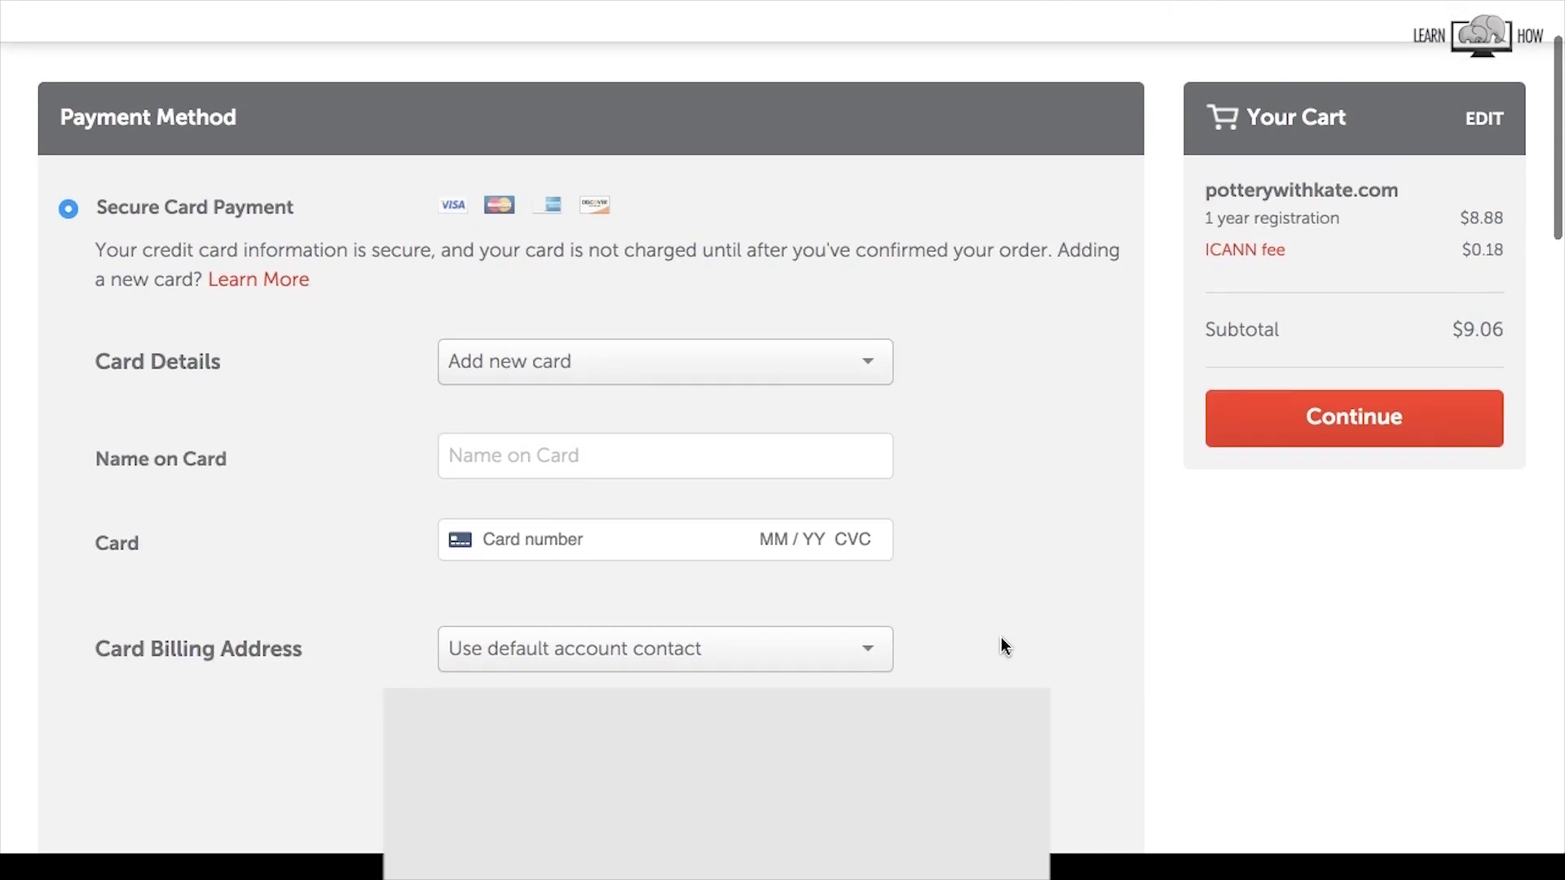
pyautogui.scroll(-9, 213, 481)
pyautogui.click(91, 551)
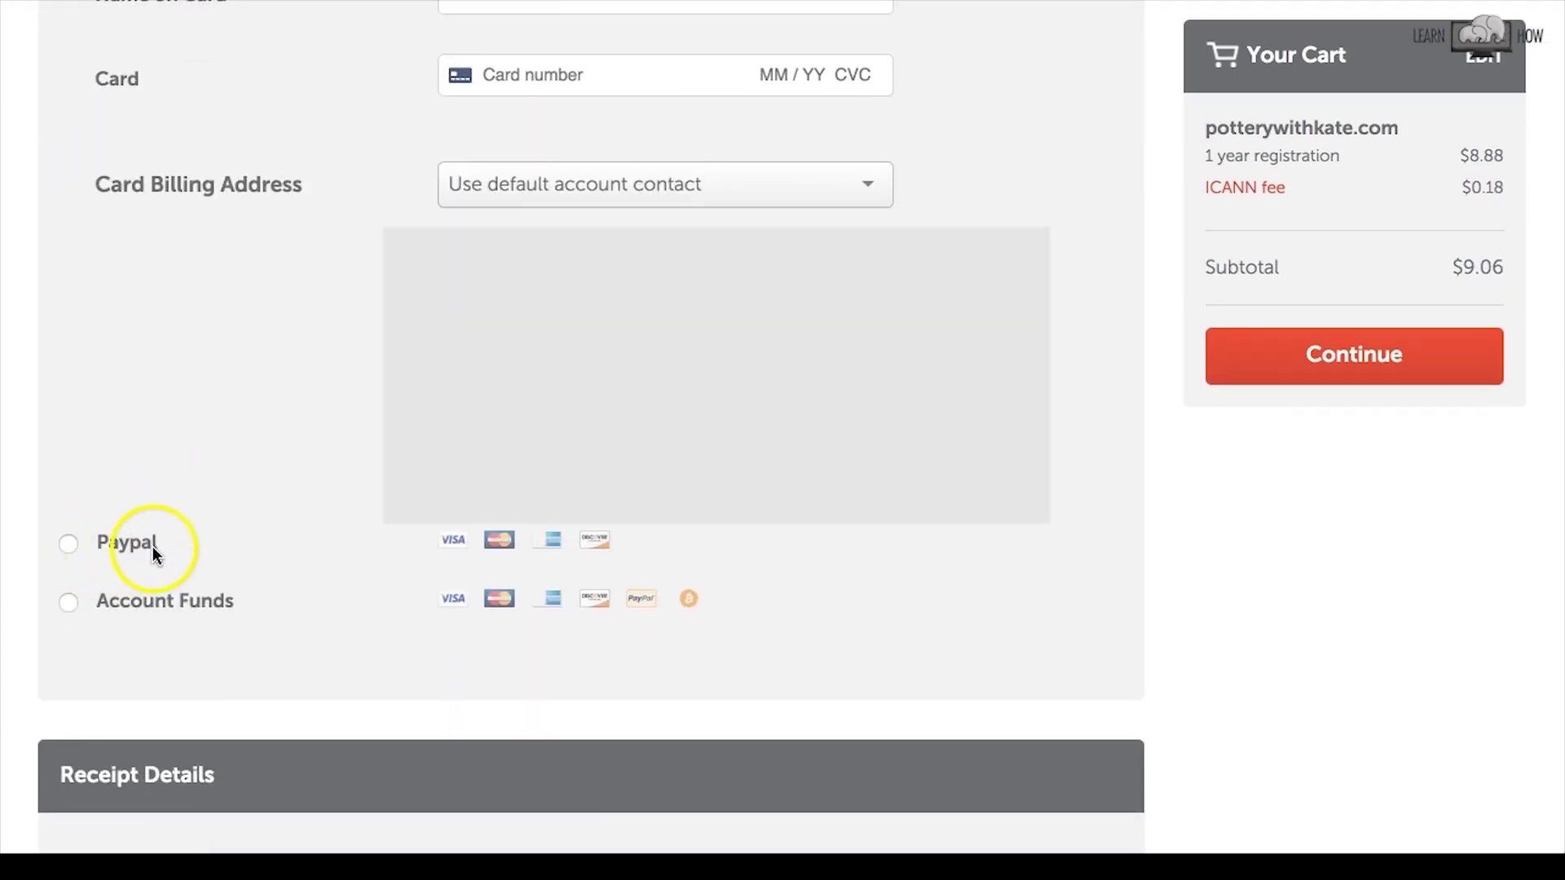
pyautogui.scroll(-10, 183, 546)
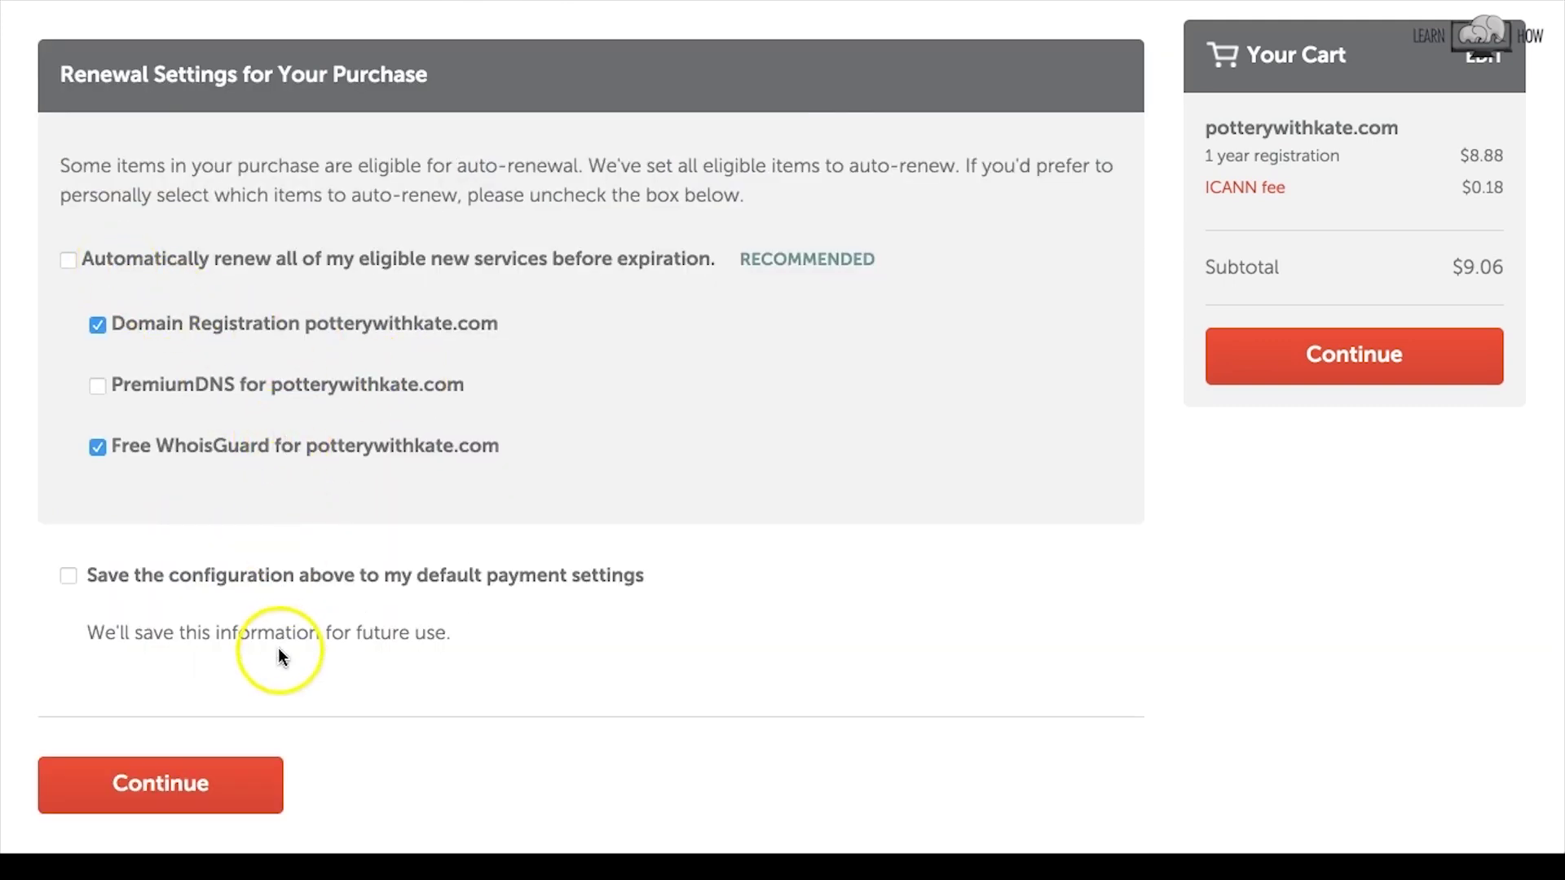
pyautogui.click(227, 784)
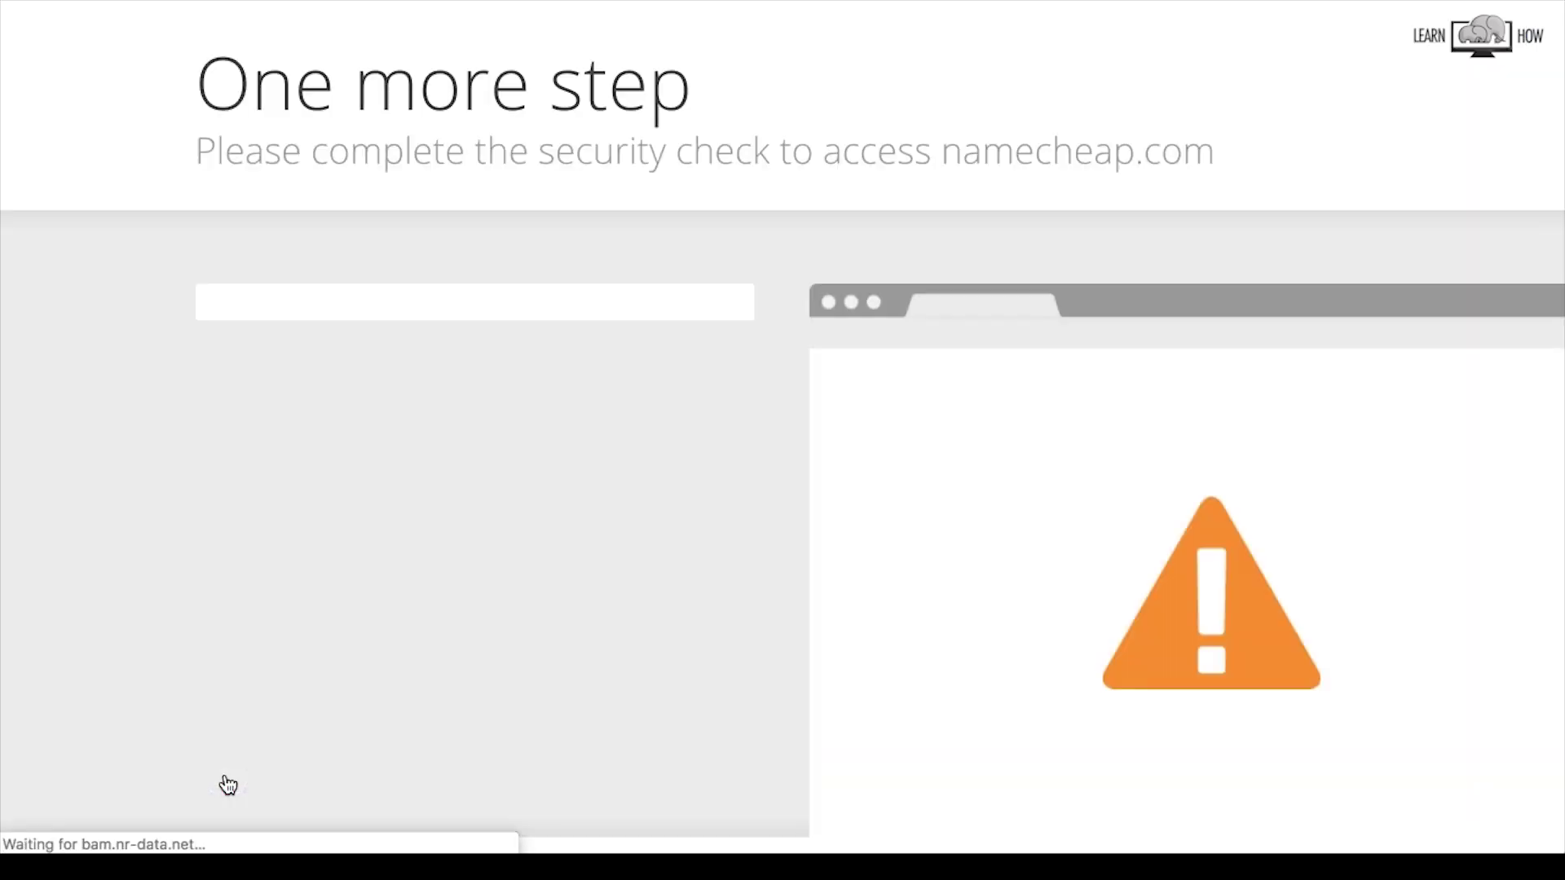
# Check out the domain order with PayPal and dismiss the shopping experience survey
pyautogui.scroll(-5, 294, 377)
pyautogui.scroll(-5, 295, 378)
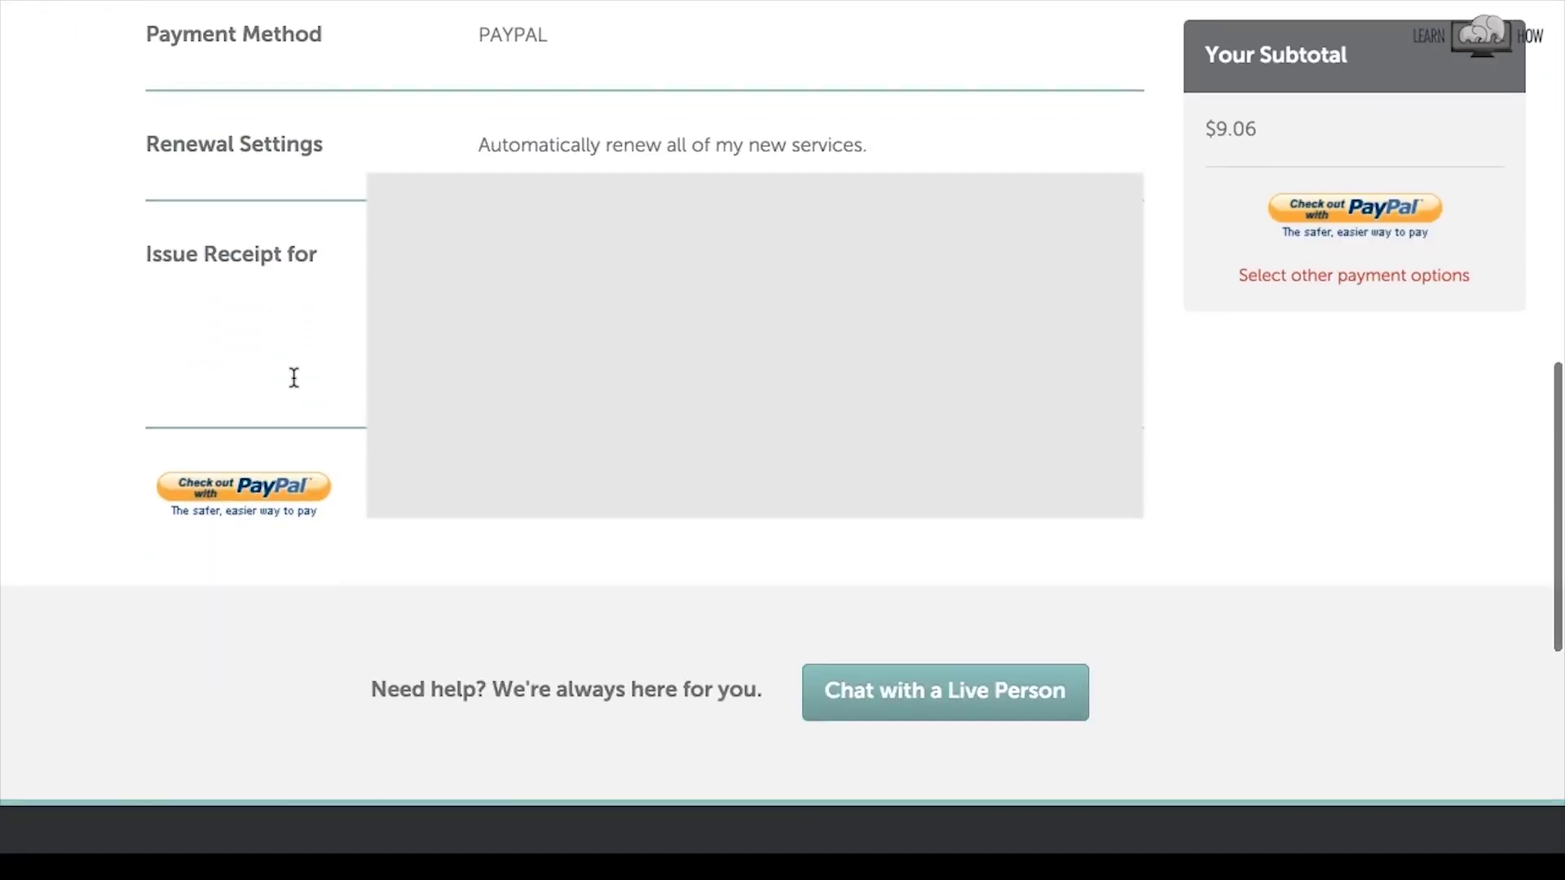
pyautogui.click(292, 482)
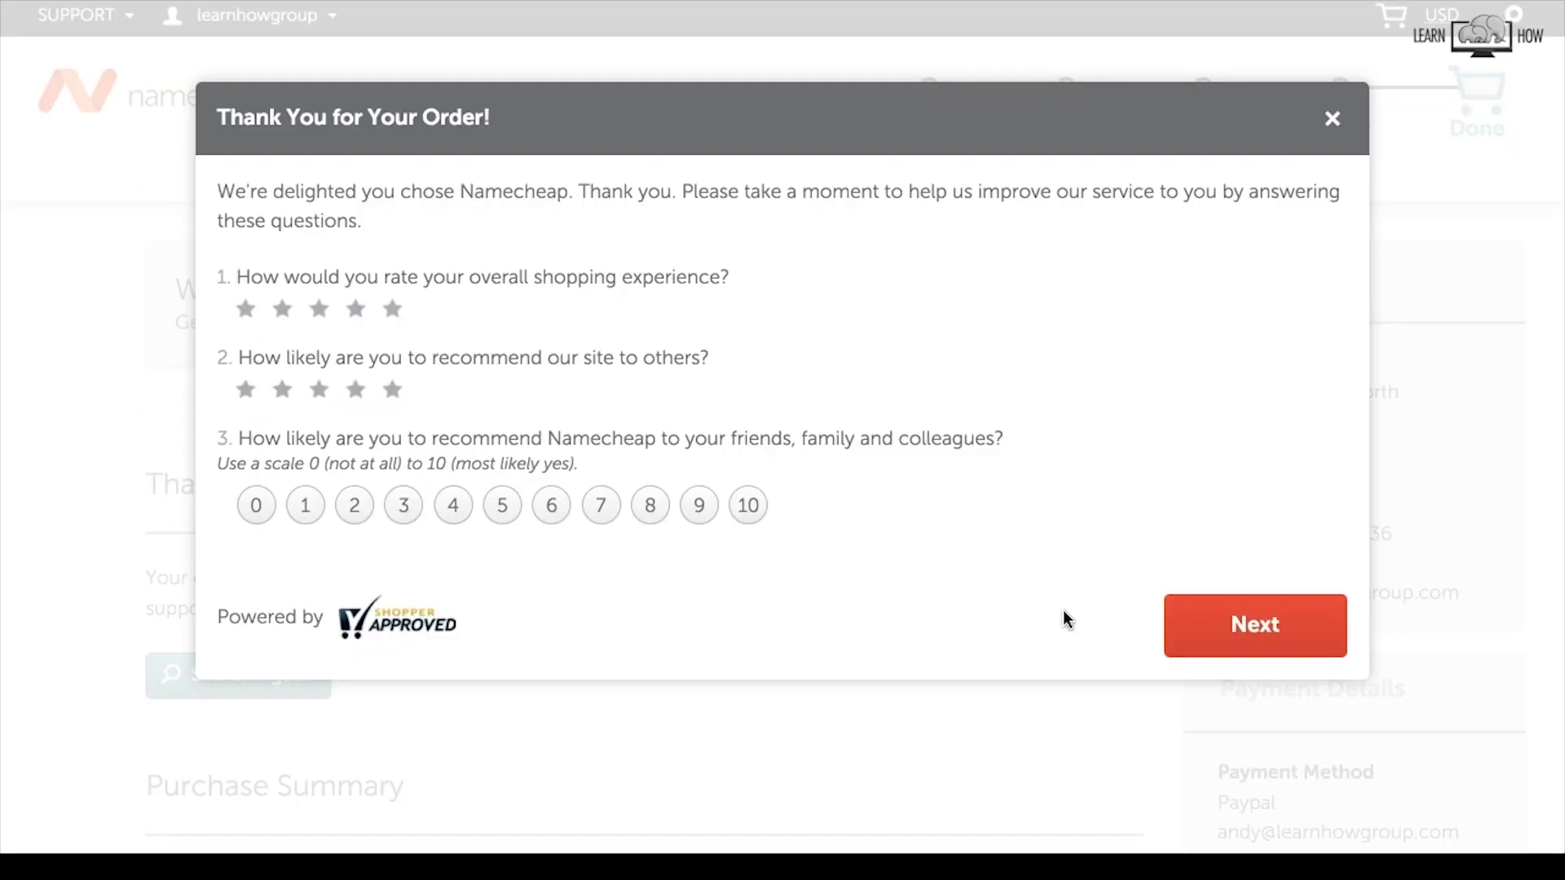
pyautogui.click(1331, 119)
# Review the purchase summary and look up potterywithkate.com in the account's domain list
pyautogui.scroll(-5, 1148, 443)
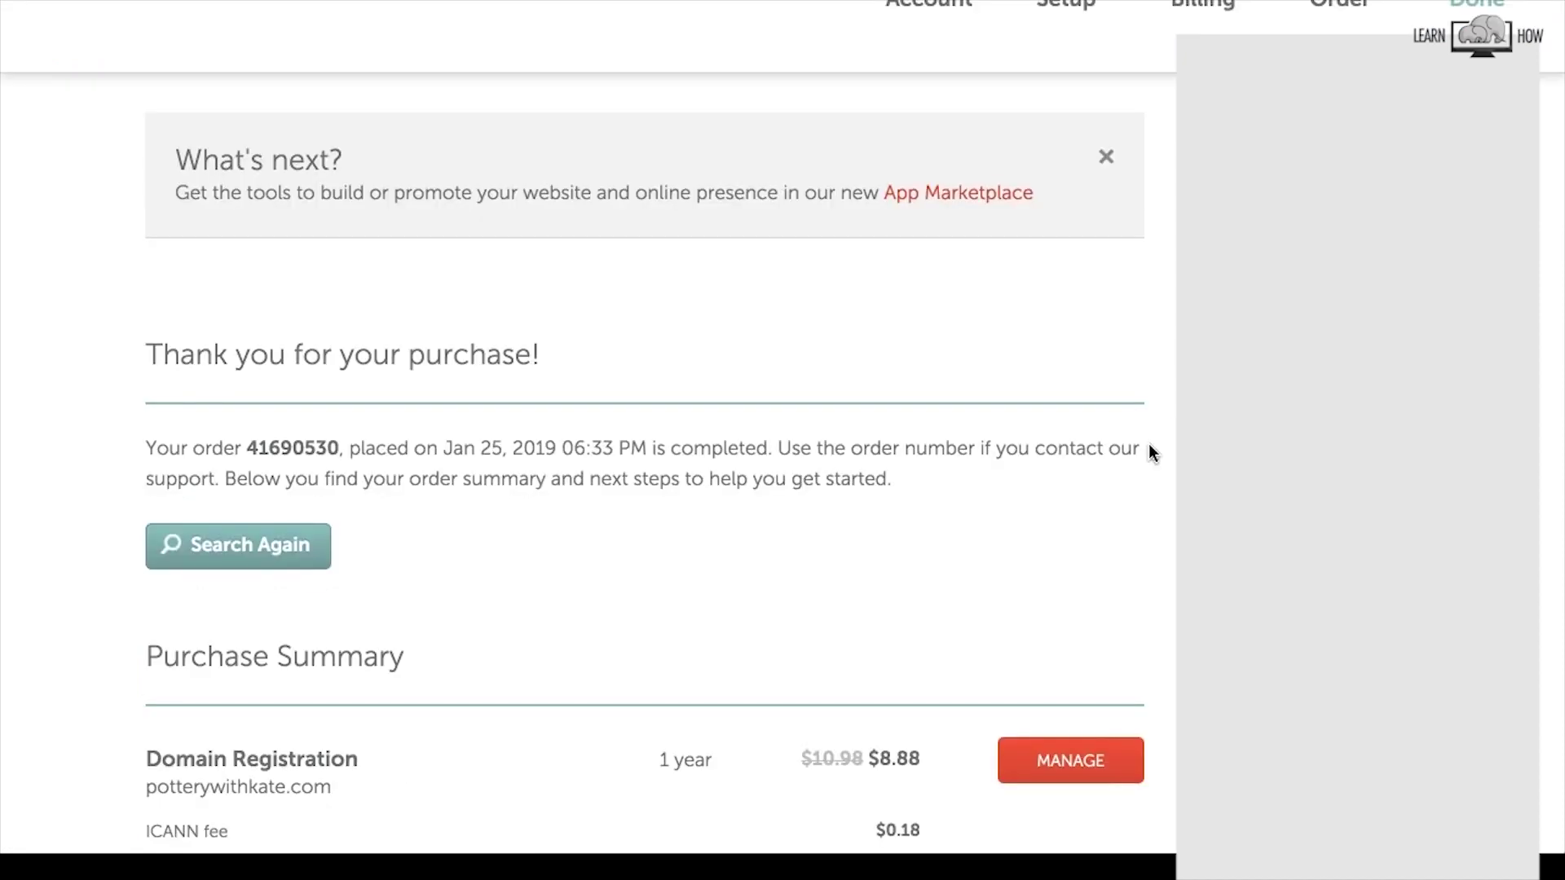
pyautogui.scroll(-2, 1147, 443)
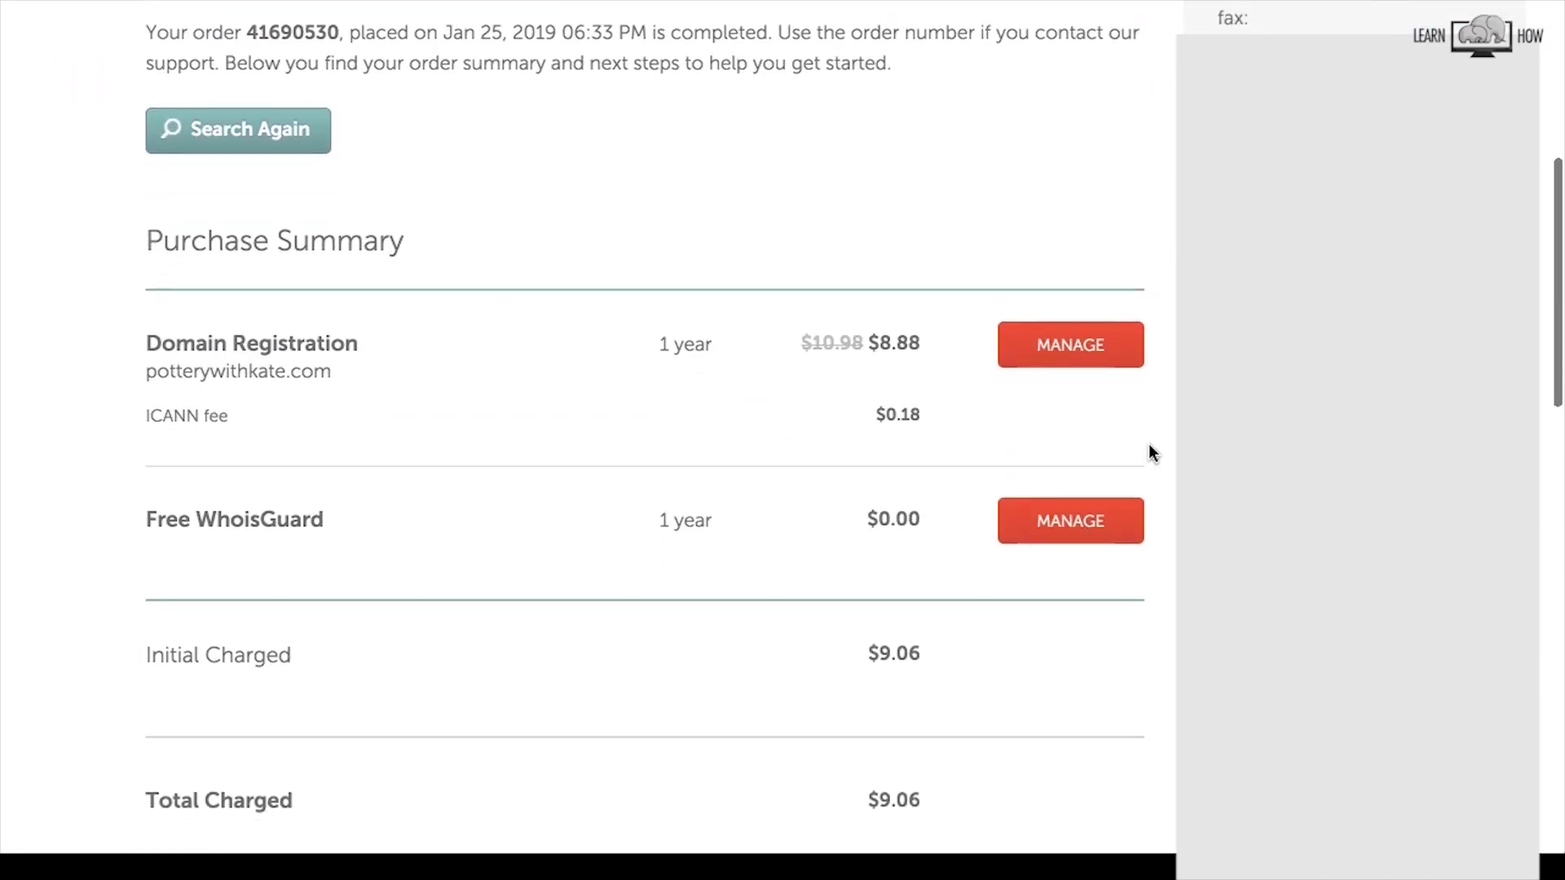
pyautogui.click(1062, 316)
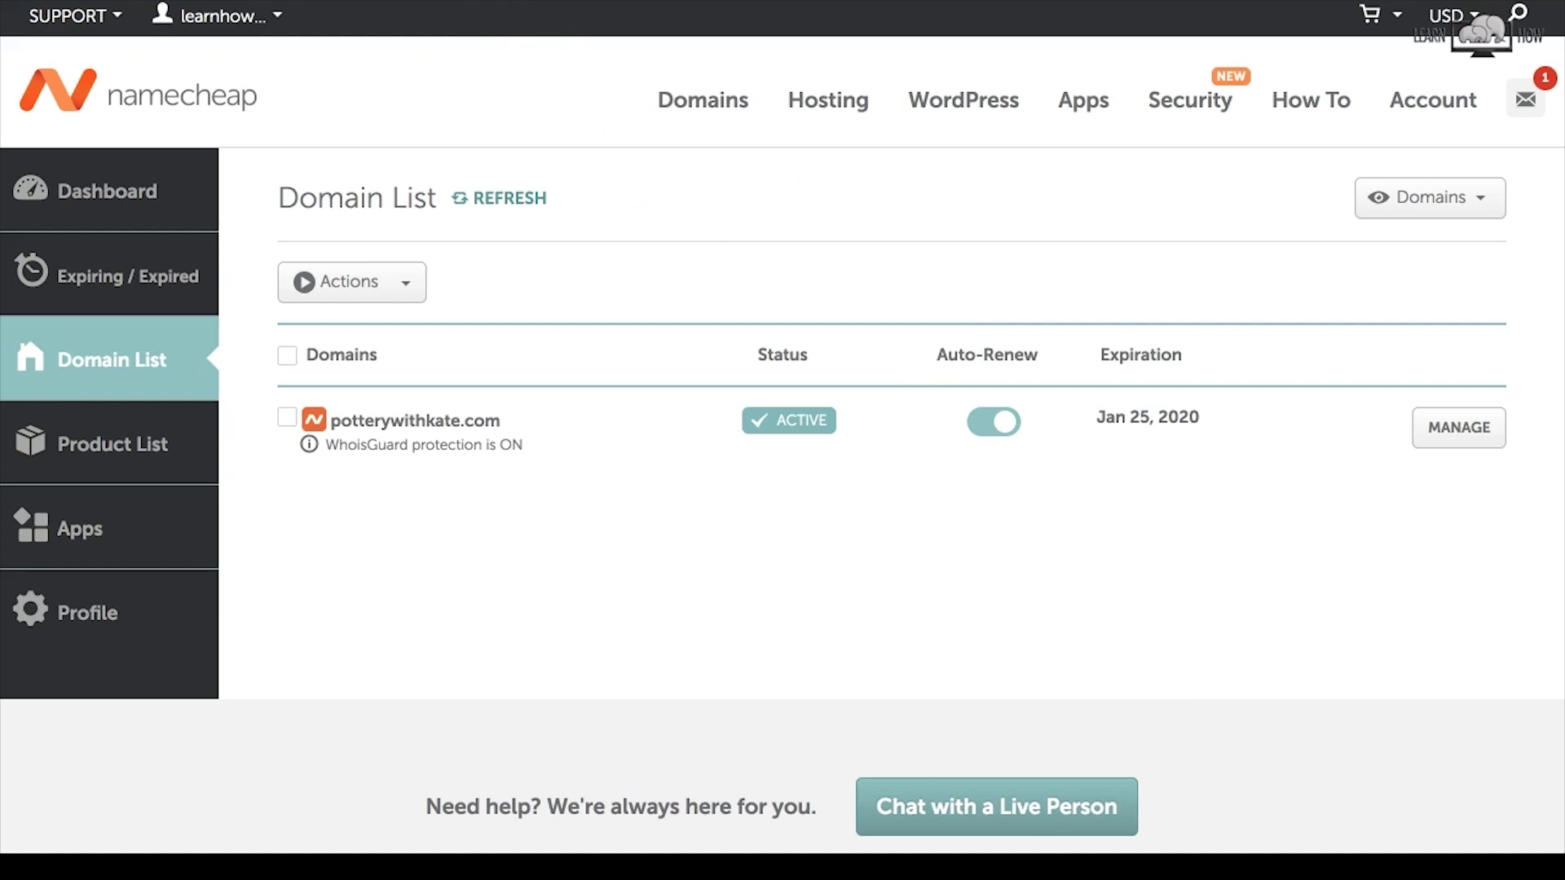
pyautogui.press('Return')
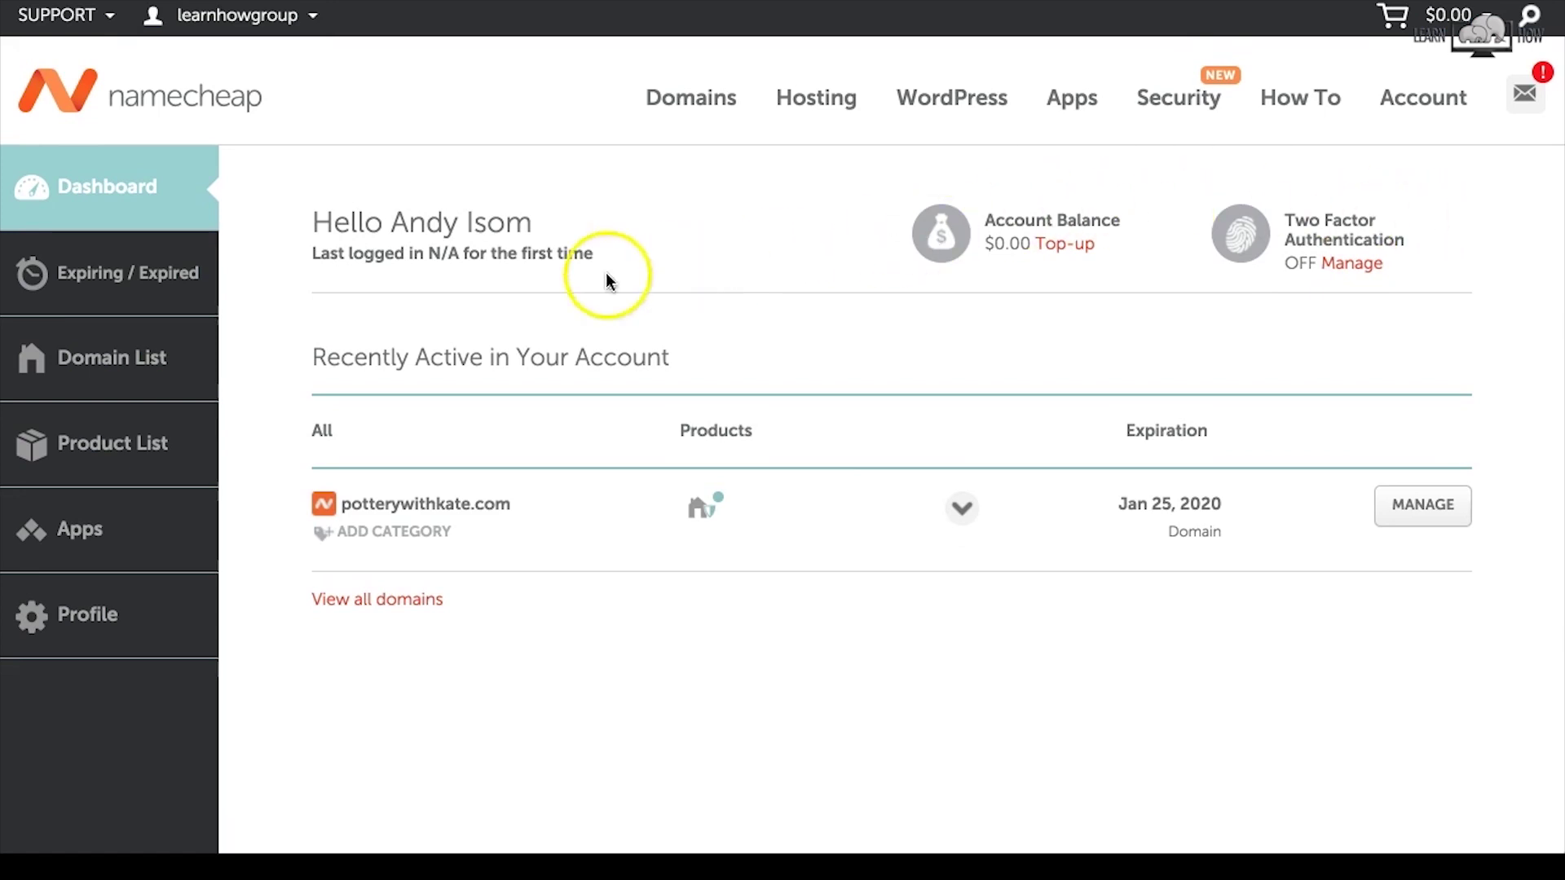
pyautogui.click(134, 367)
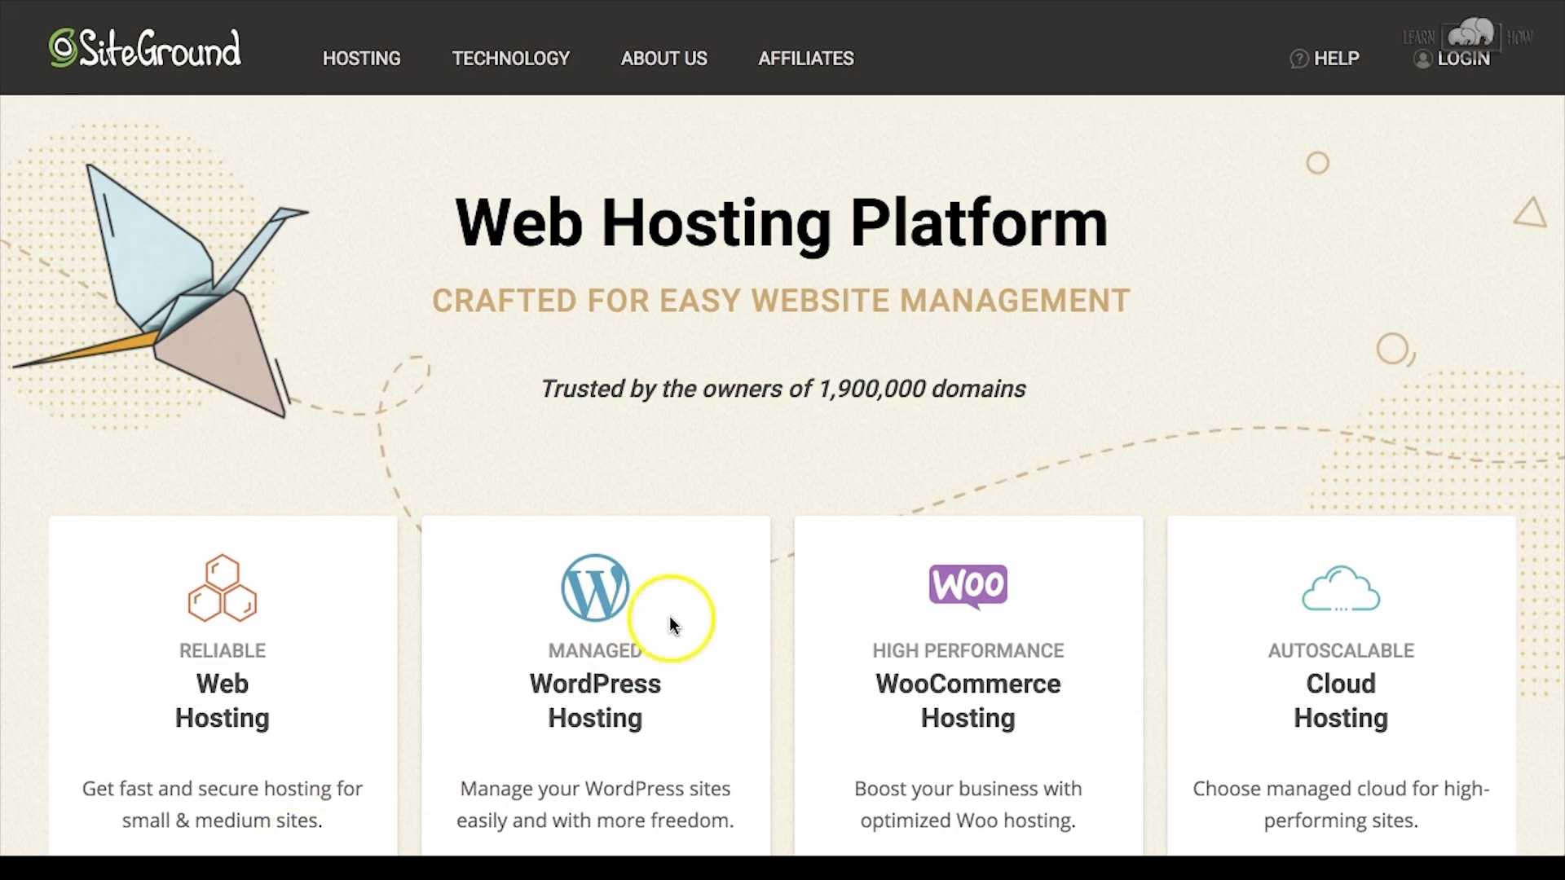
# On the SiteGround website, start with managed WordPress hosting and get the StartUp plan
pyautogui.scroll(-5, 803, 607)
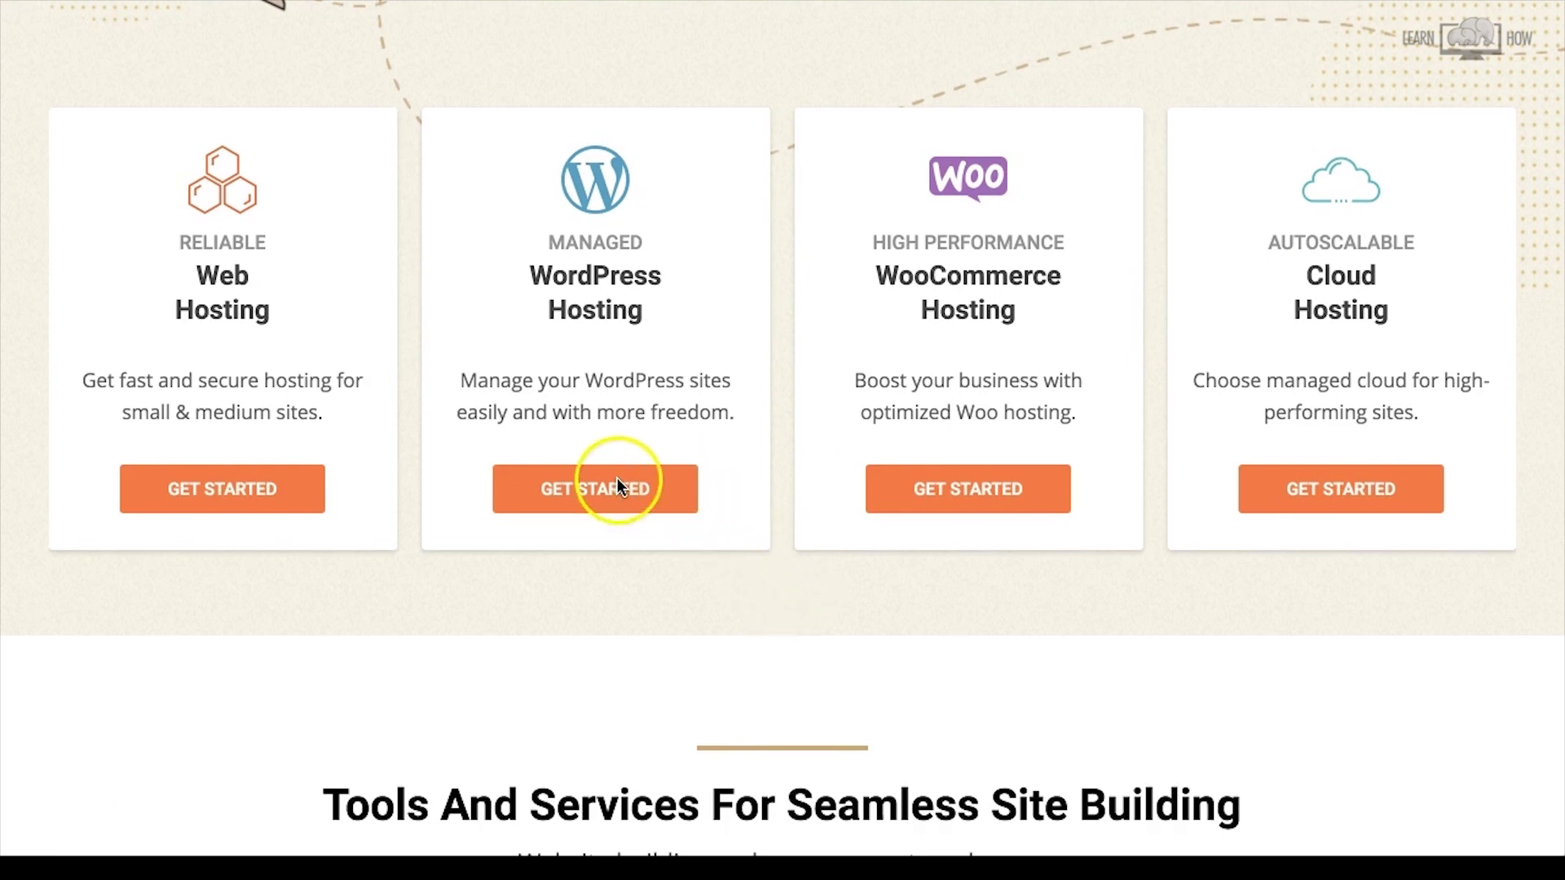
pyautogui.click(602, 488)
pyautogui.scroll(-6, 902, 492)
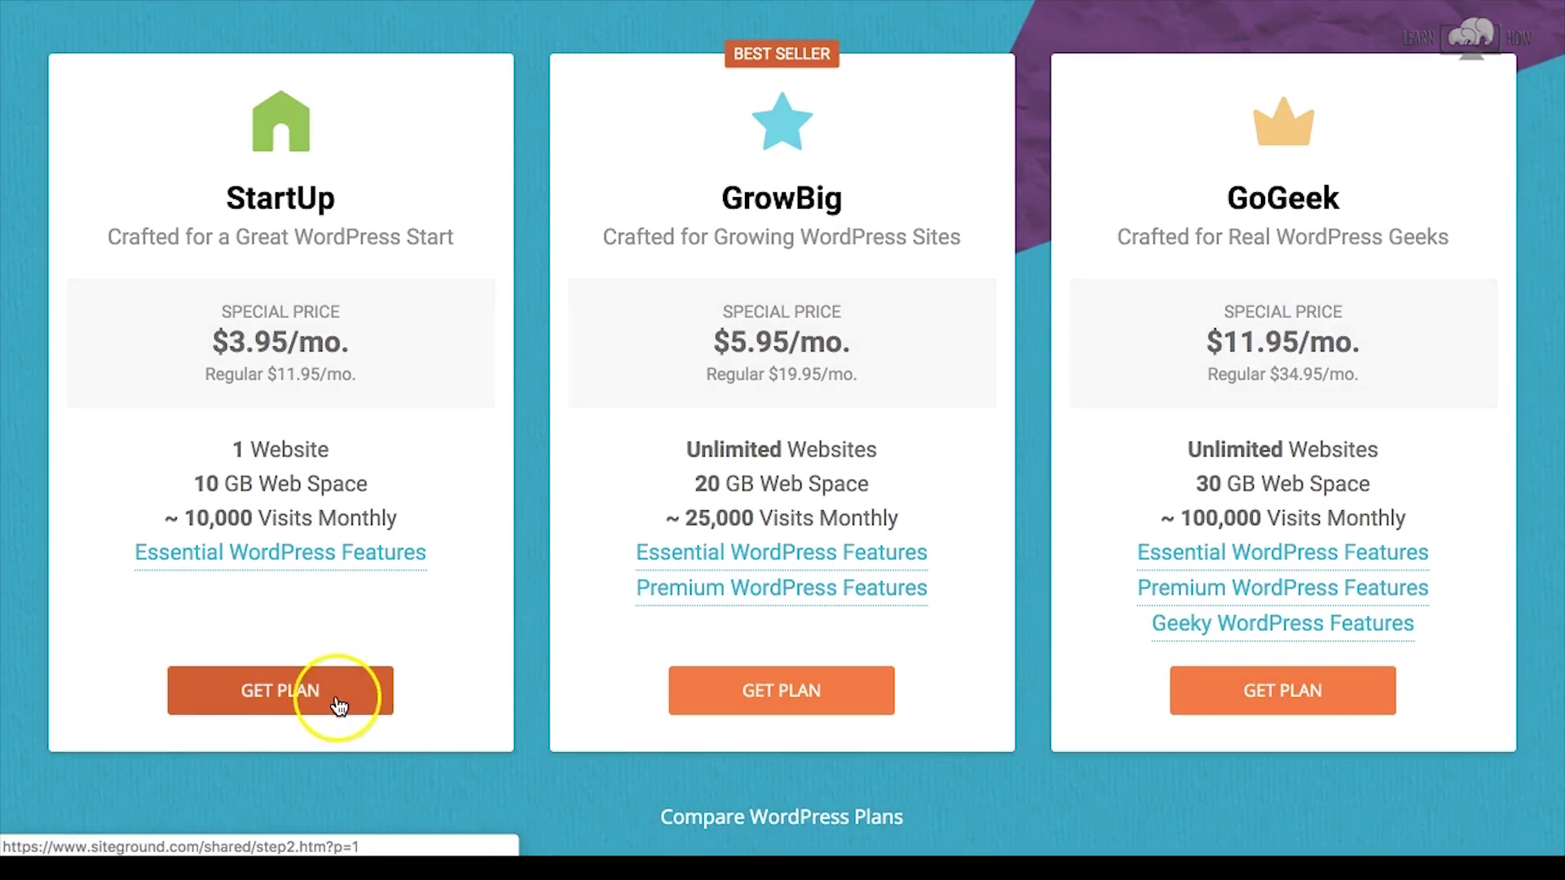
pyautogui.click(326, 695)
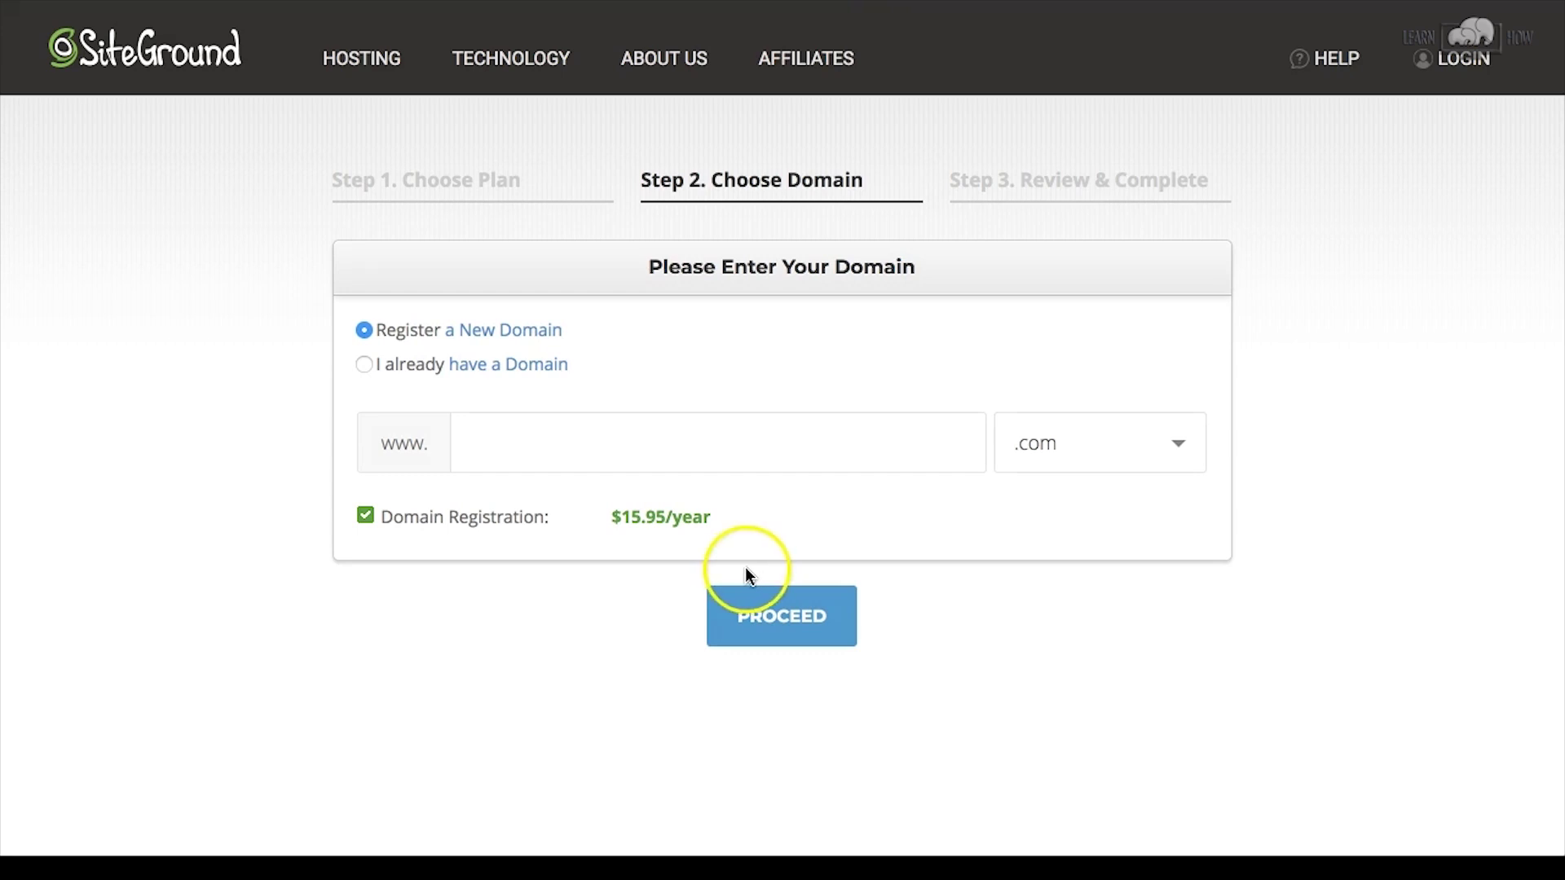
# Specify potterywithkate.com as an already owned domain and proceed to the review stage
pyautogui.click(365, 365)
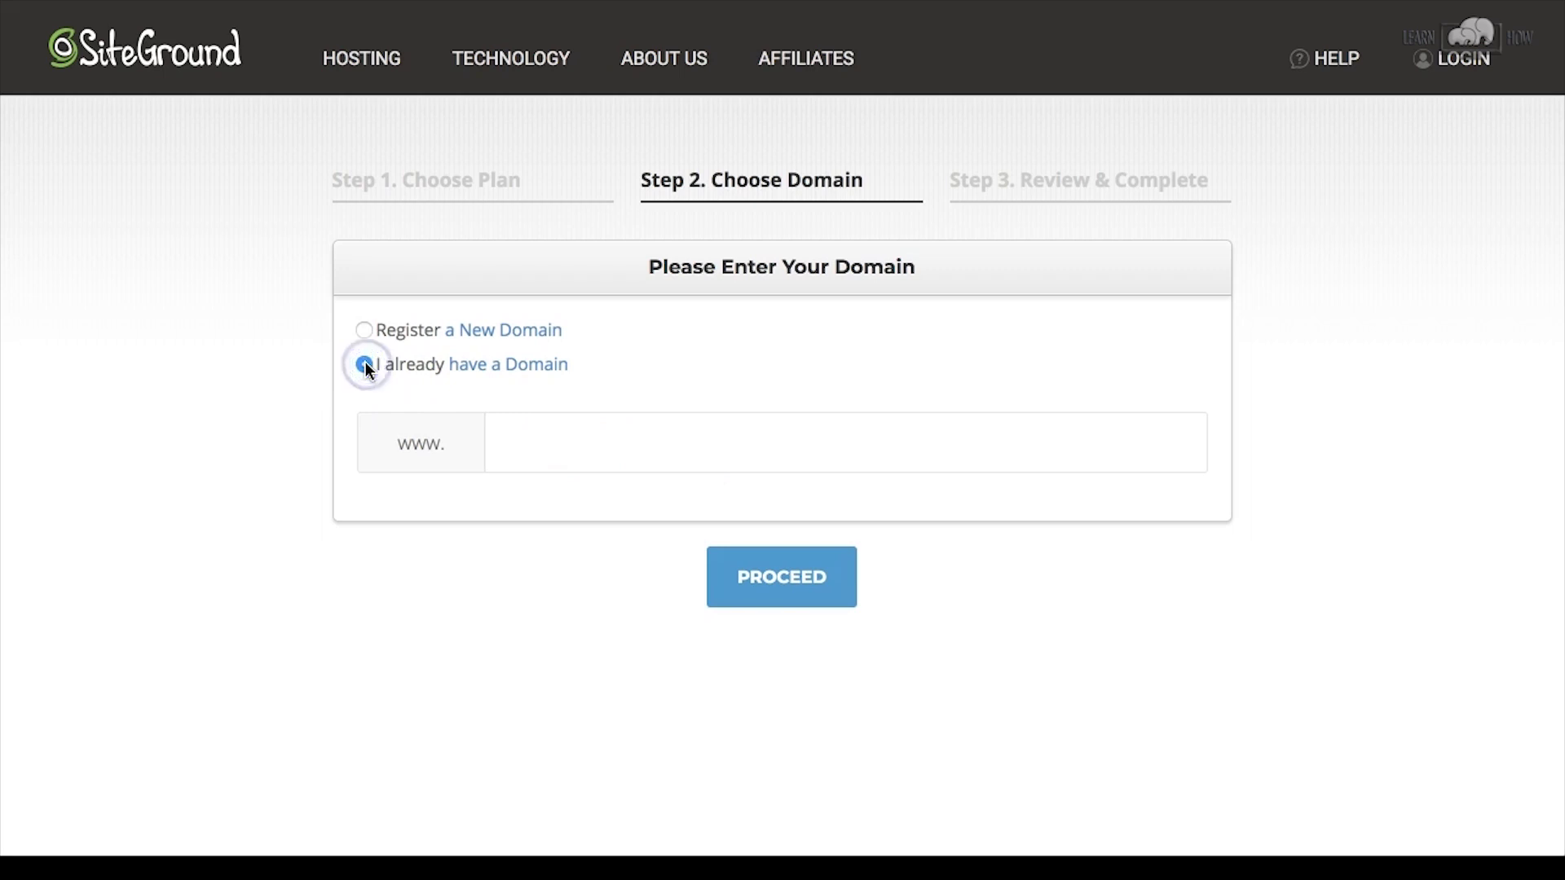
pyautogui.click(525, 444)
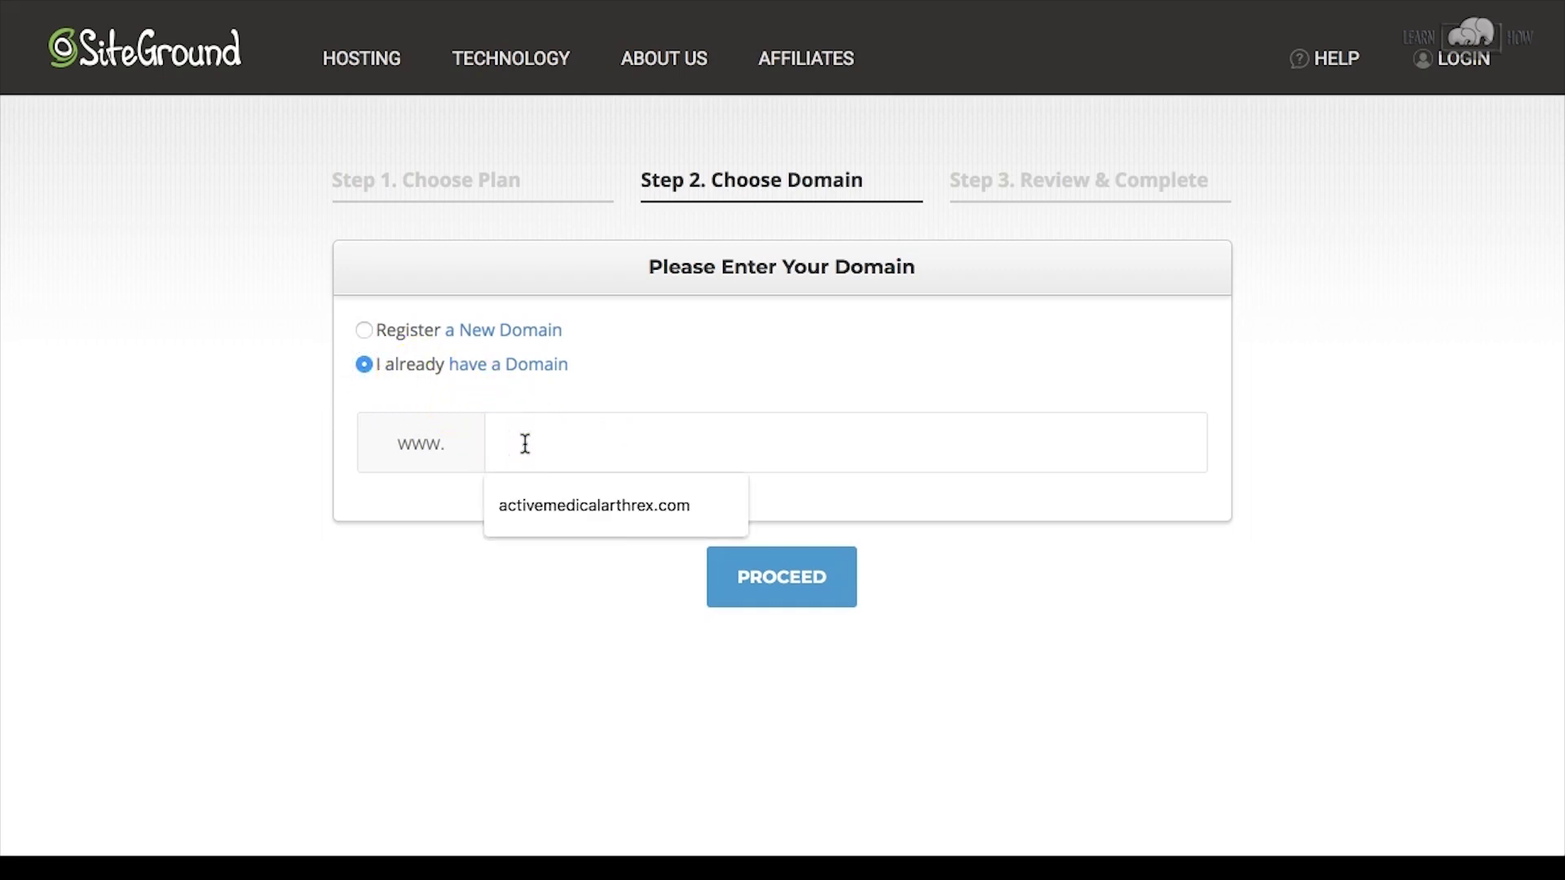
pyautogui.write('potterywithka')
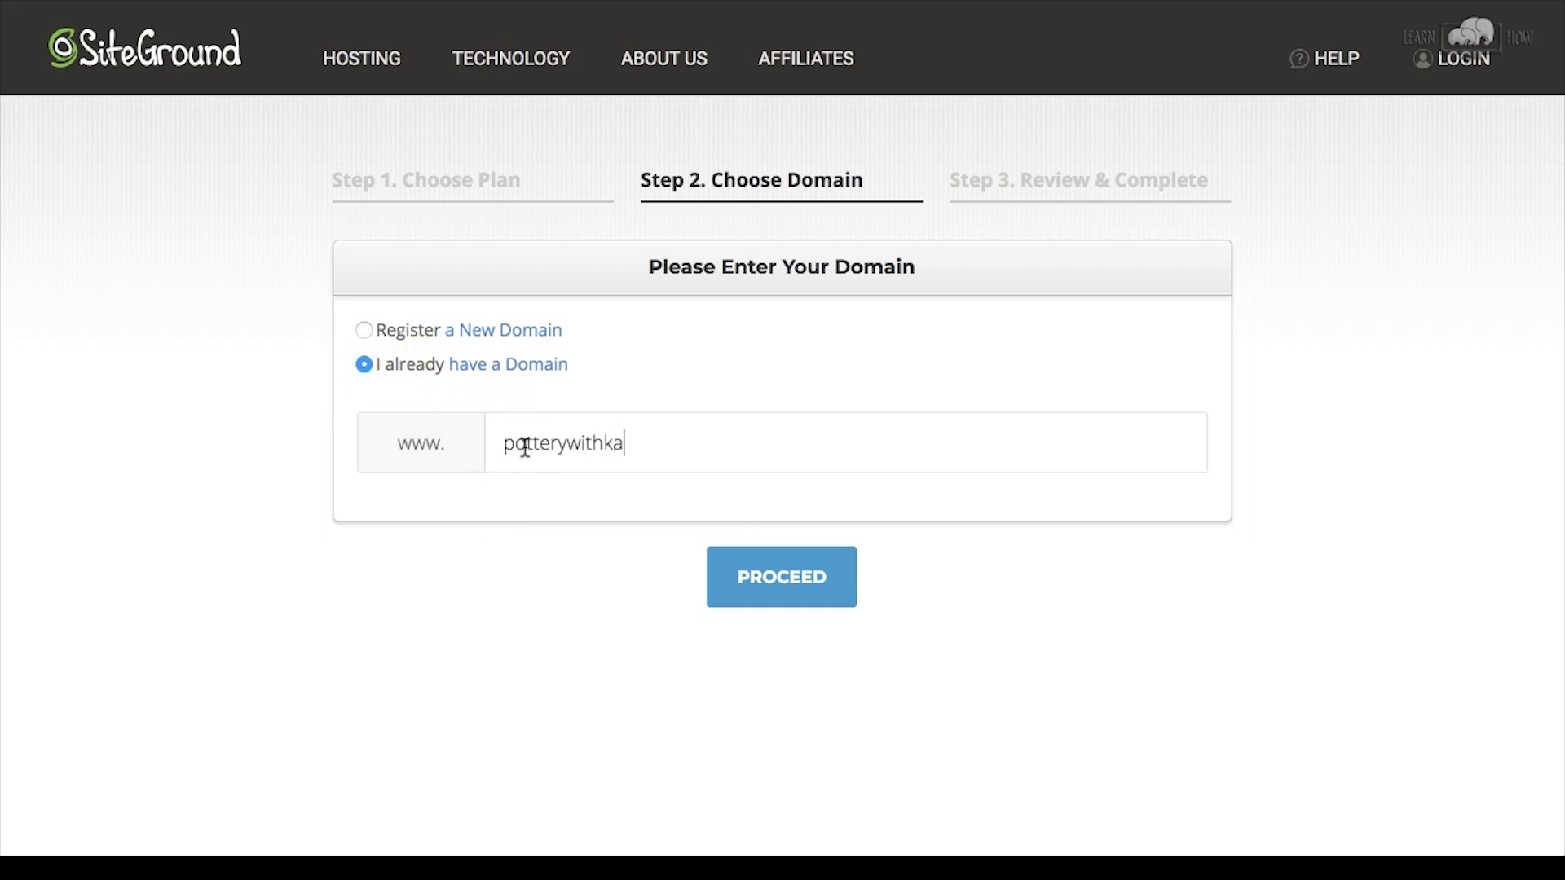
pyautogui.write('te.com')
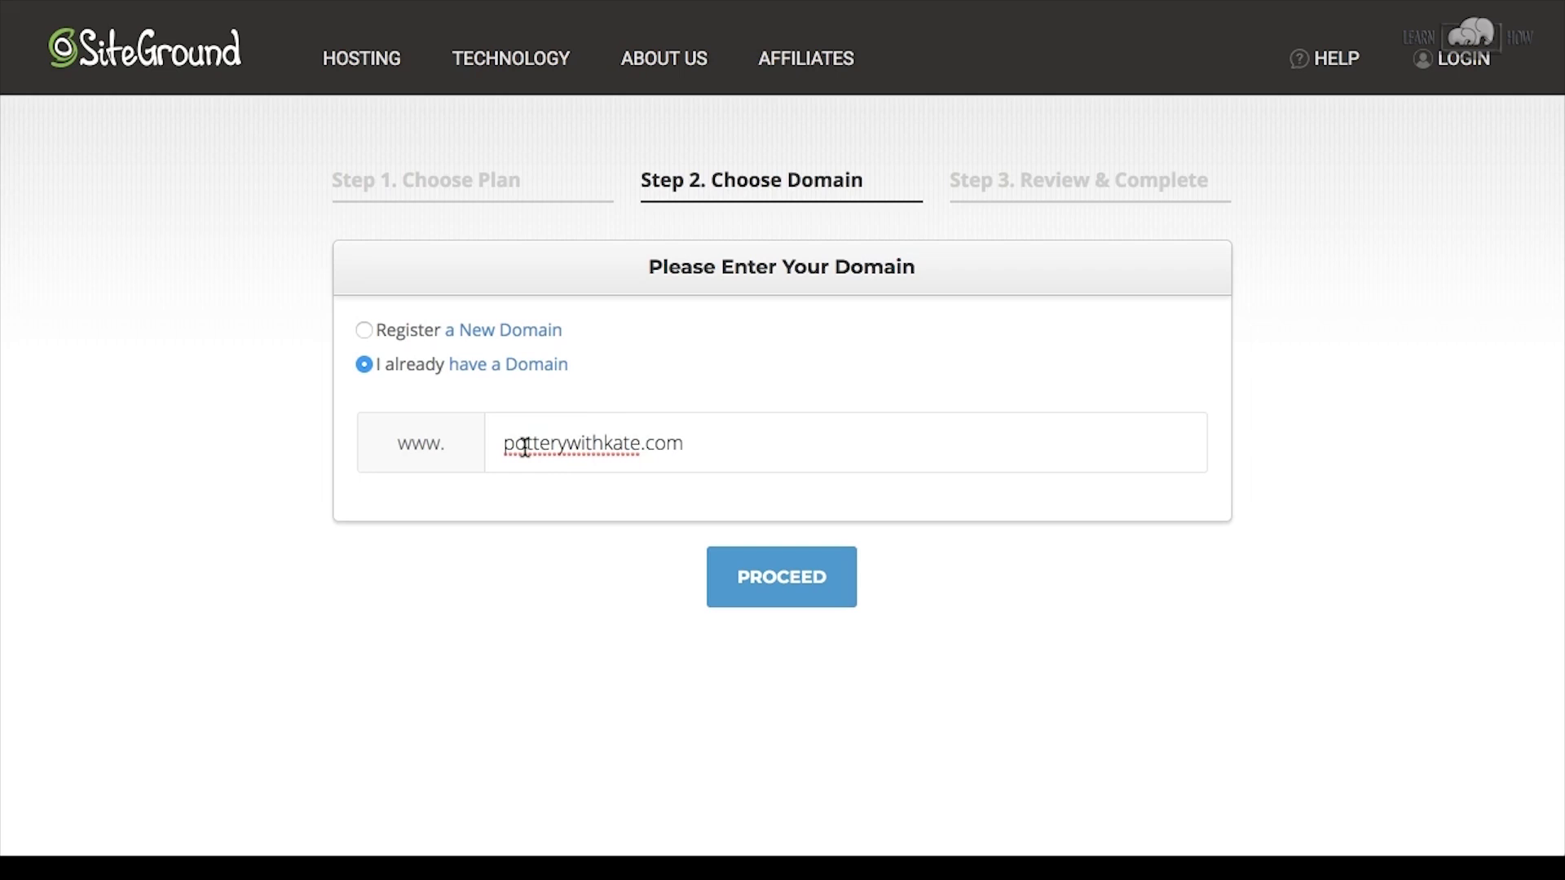
pyautogui.click(761, 570)
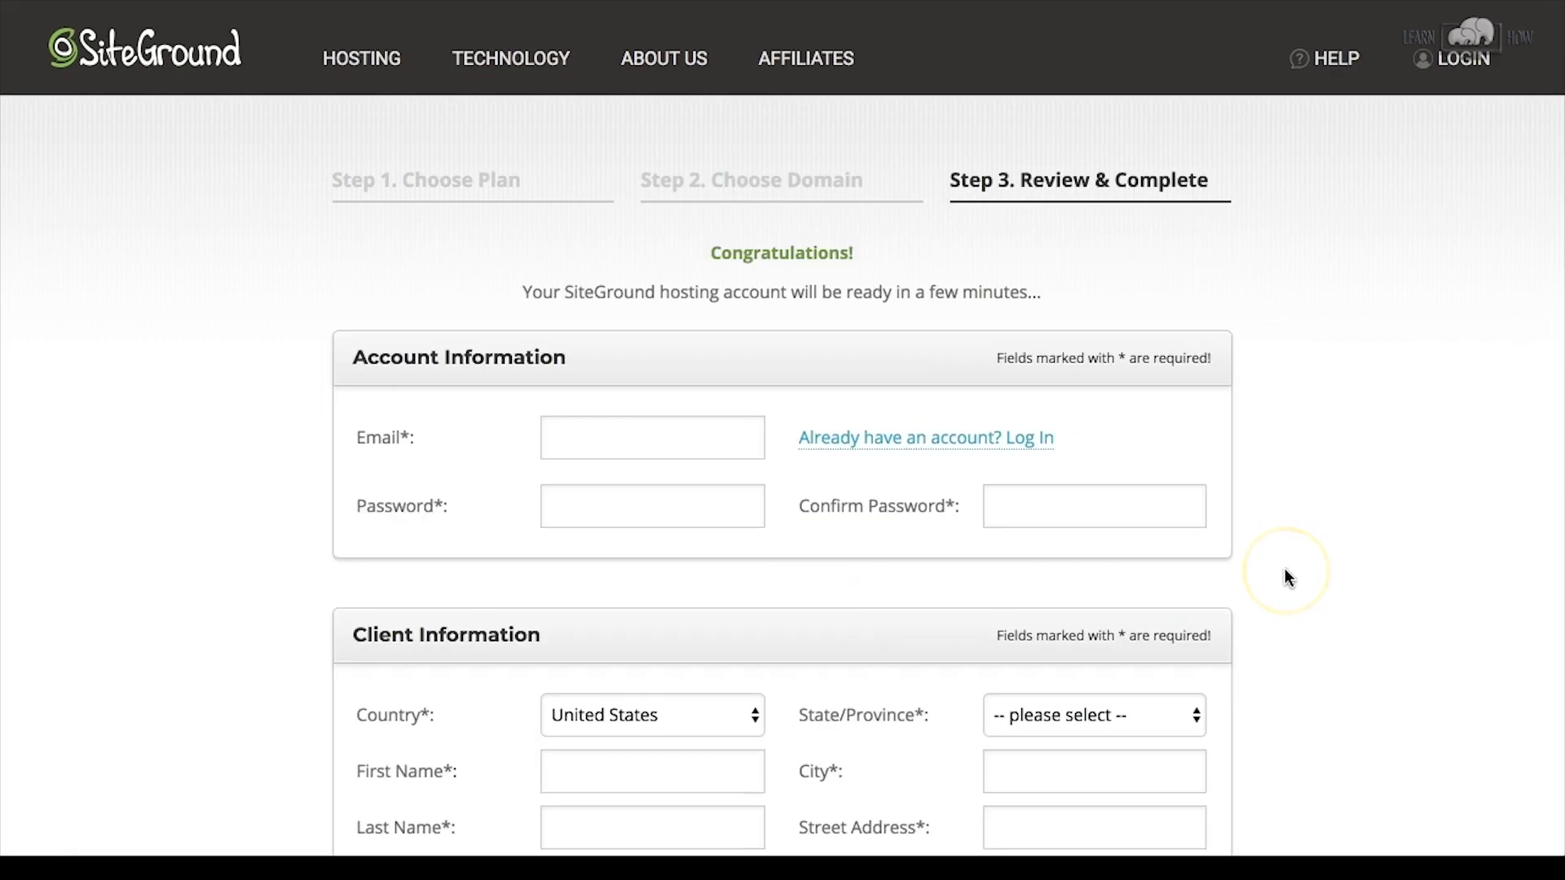
# Fill in the account e-mail, the password with its confirmation, and the client's contact details, keeping United States as the country
pyautogui.scroll(-3, 1287, 577)
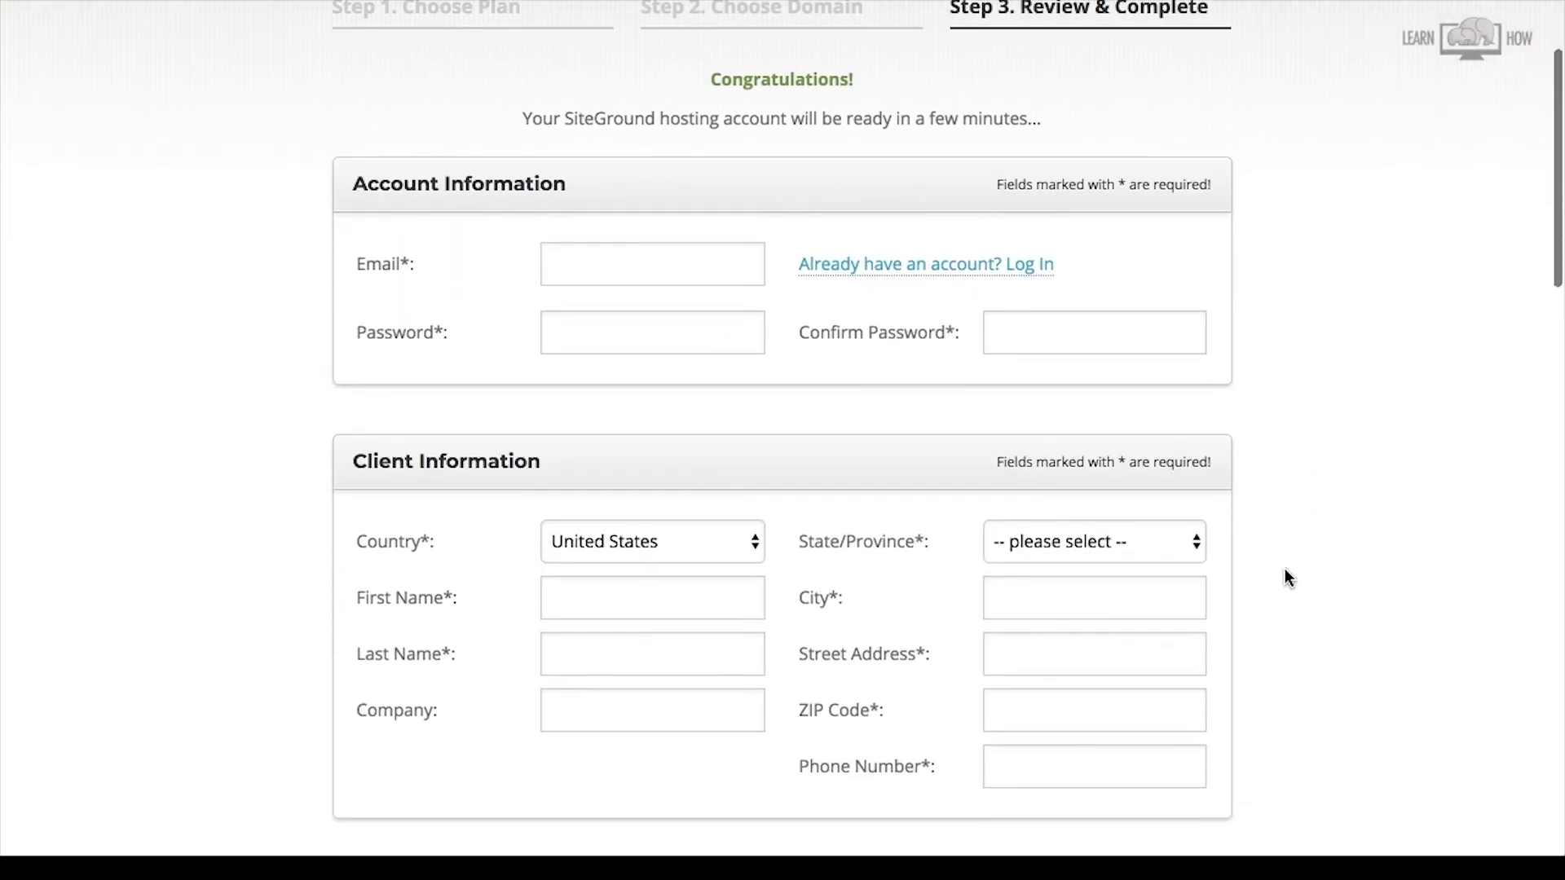
pyautogui.click(761, 389)
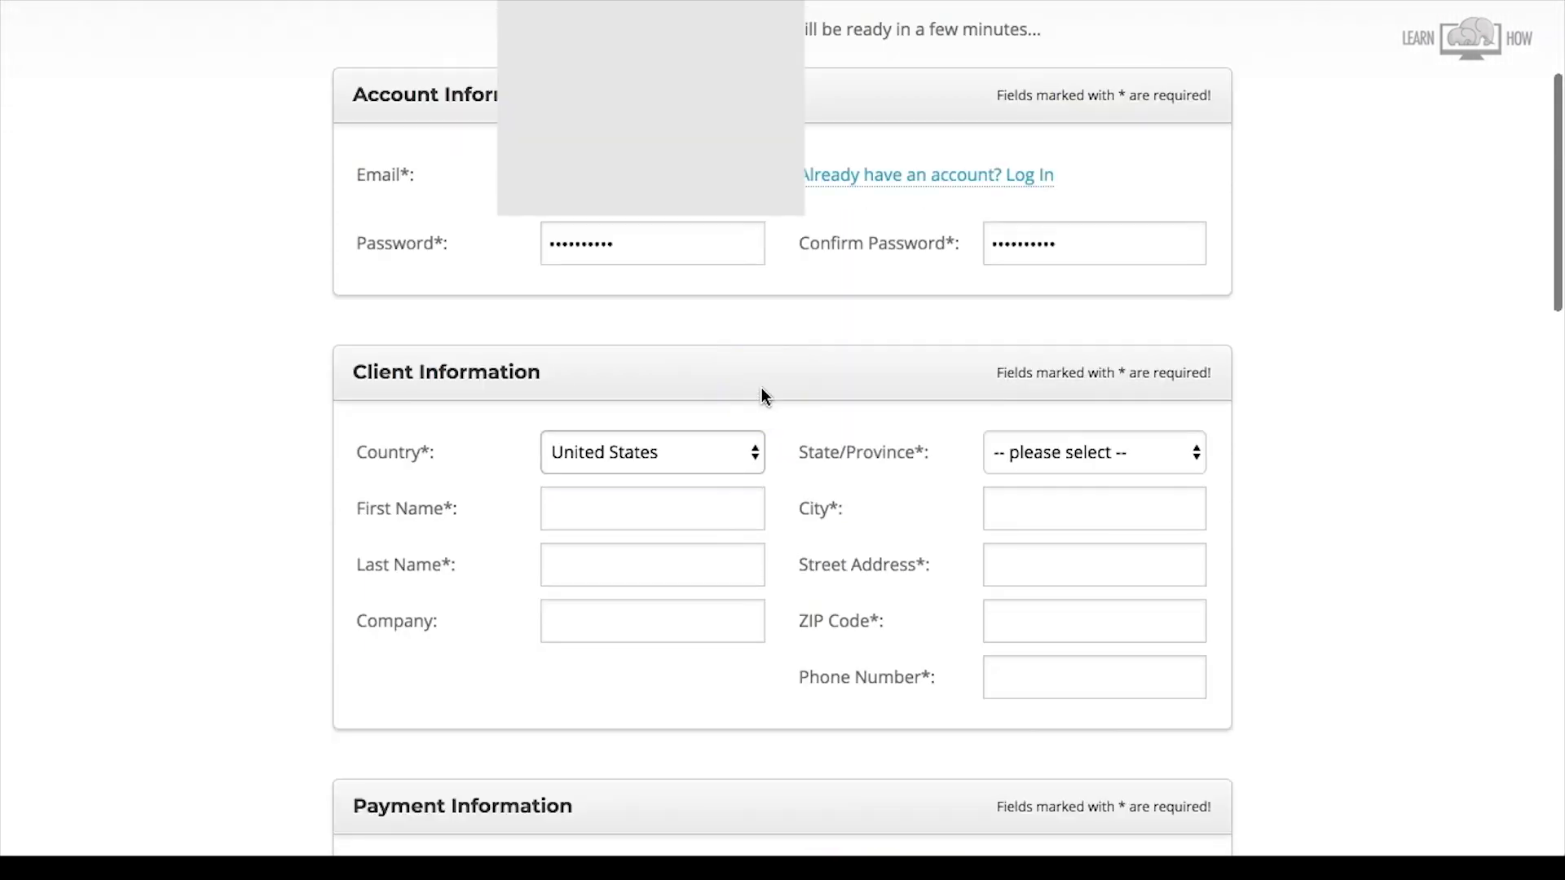
pyautogui.scroll(-3, 761, 388)
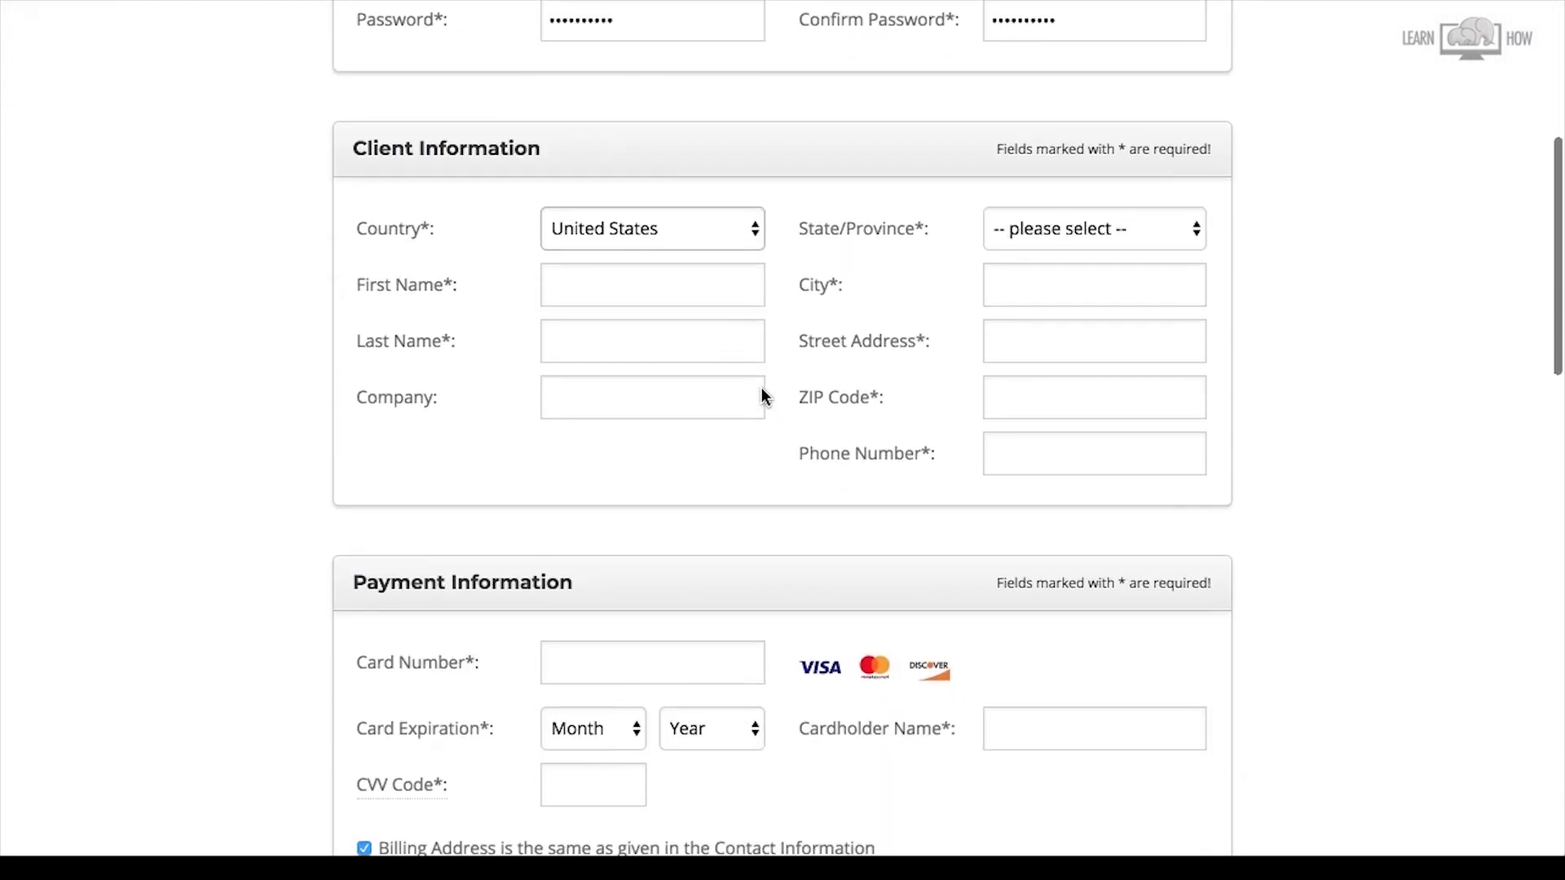
pyautogui.click(642, 267)
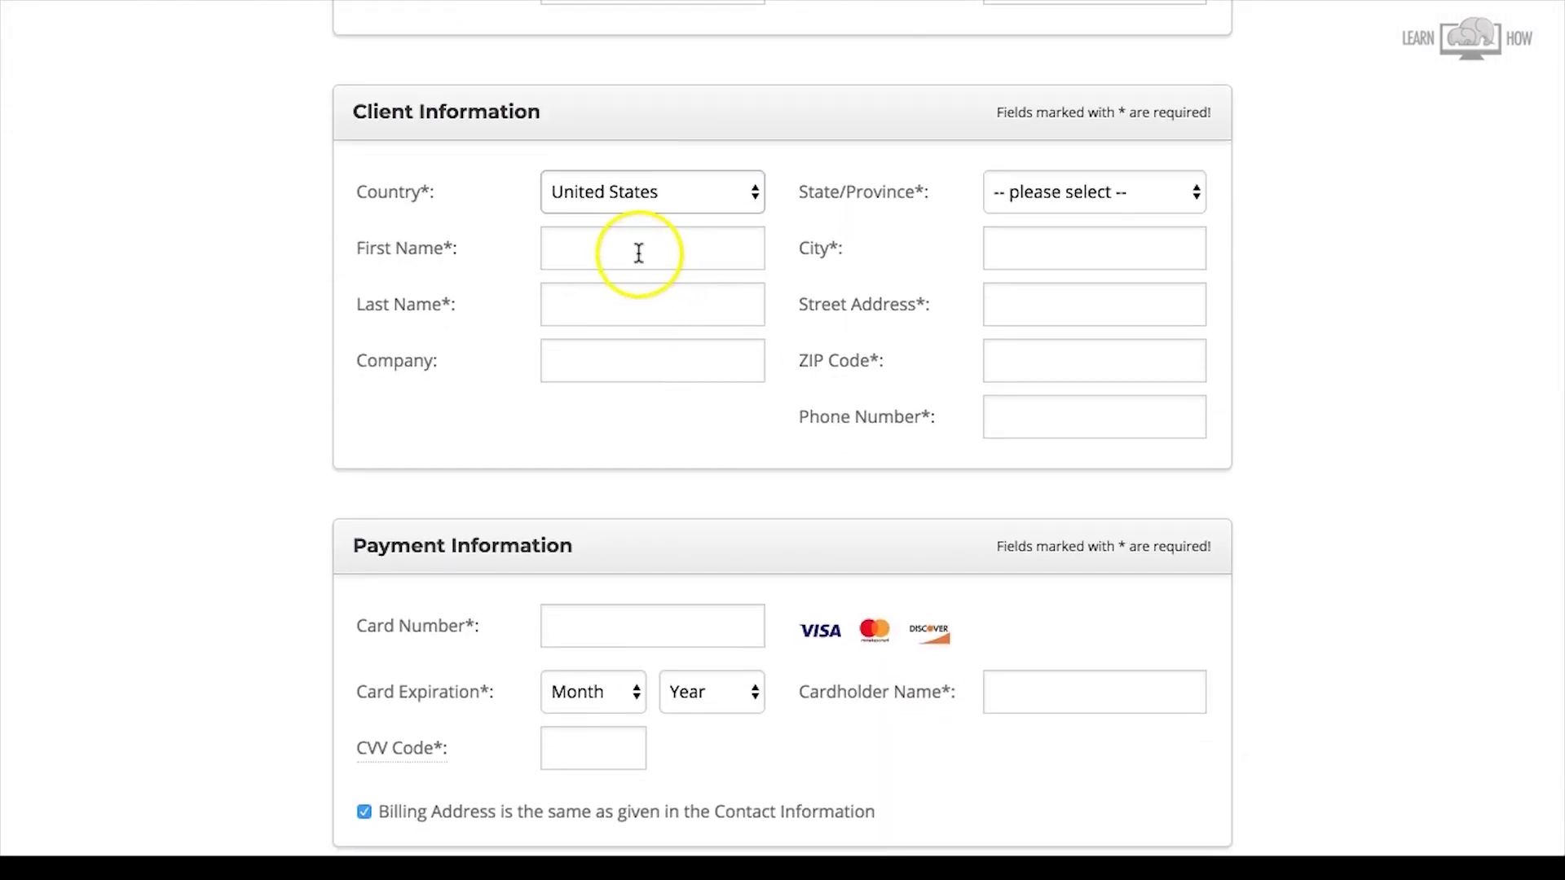
pyautogui.scroll(-5, 1269, 451)
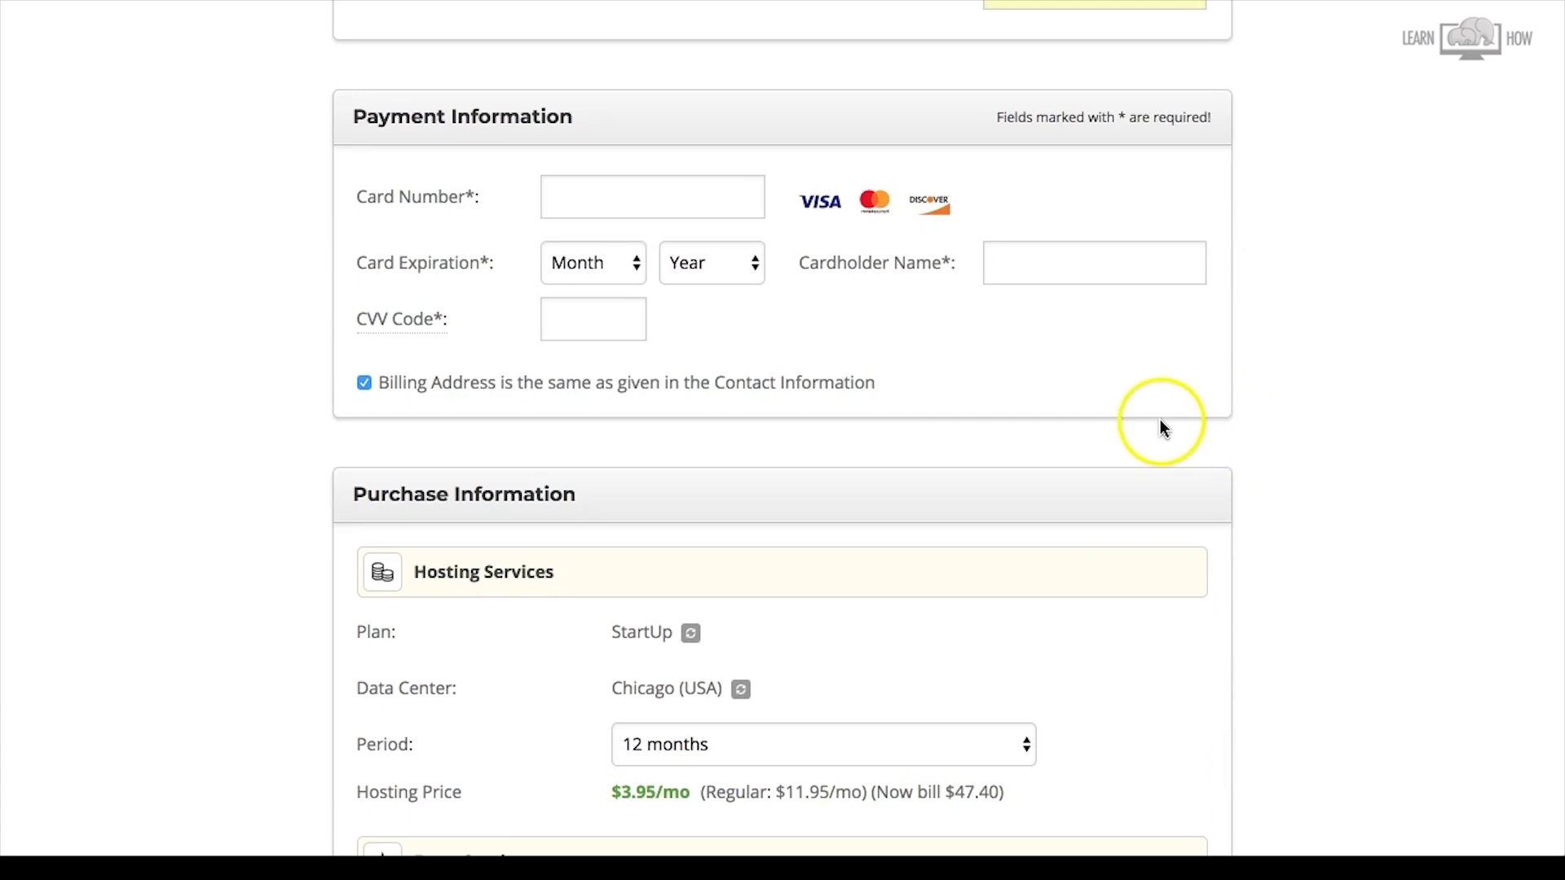
# Make the StartUp plan's data center changeable, examine the available locations, and keep Chicago (USA)
pyautogui.scroll(-5, 1090, 283)
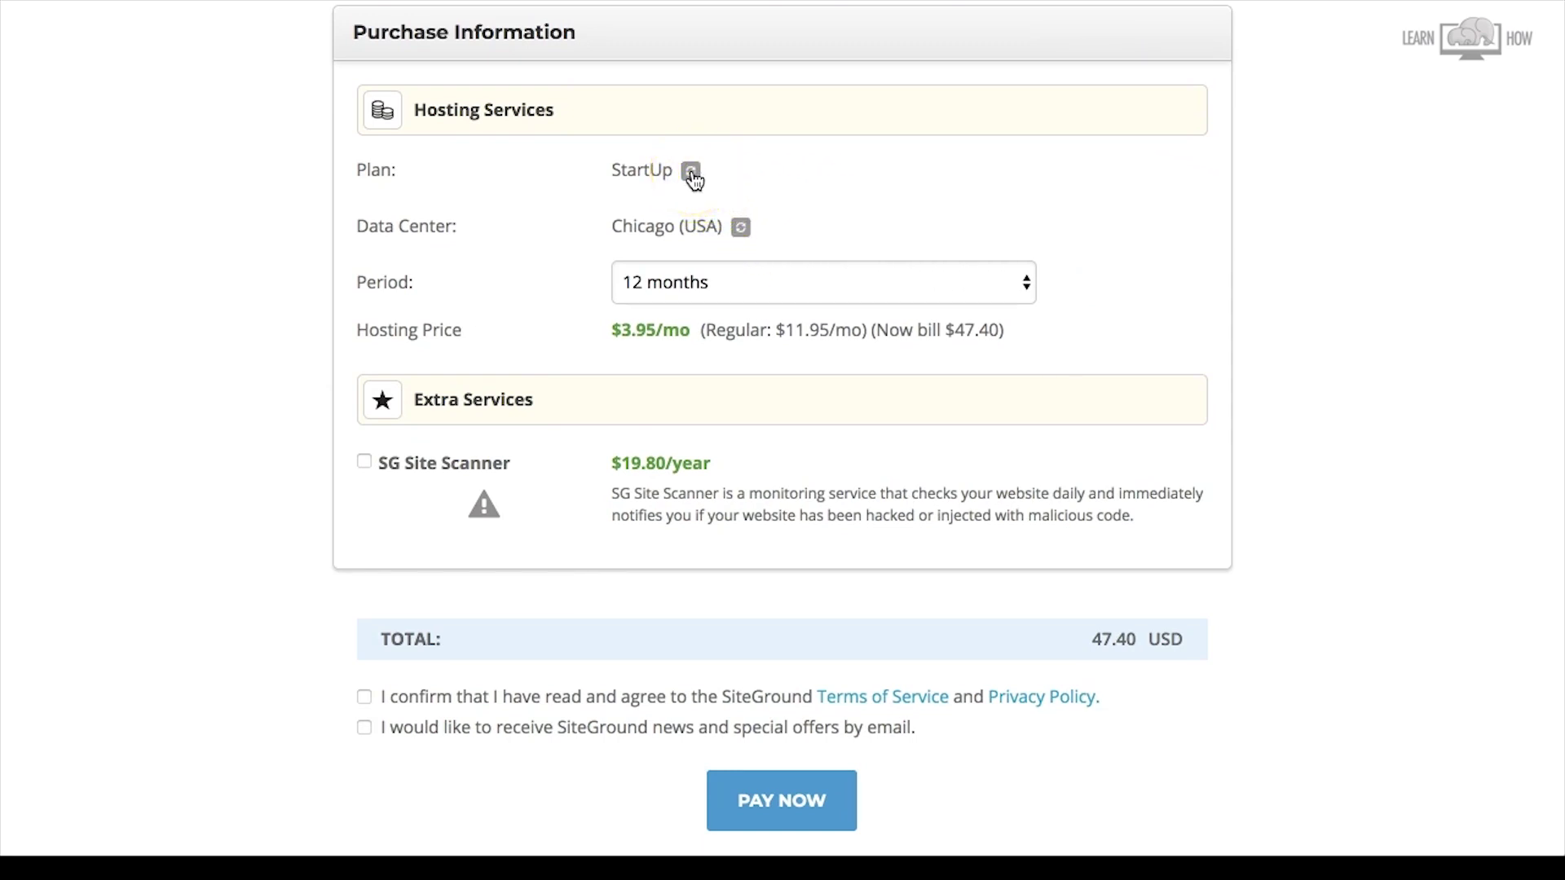
pyautogui.click(741, 237)
pyautogui.click(1019, 227)
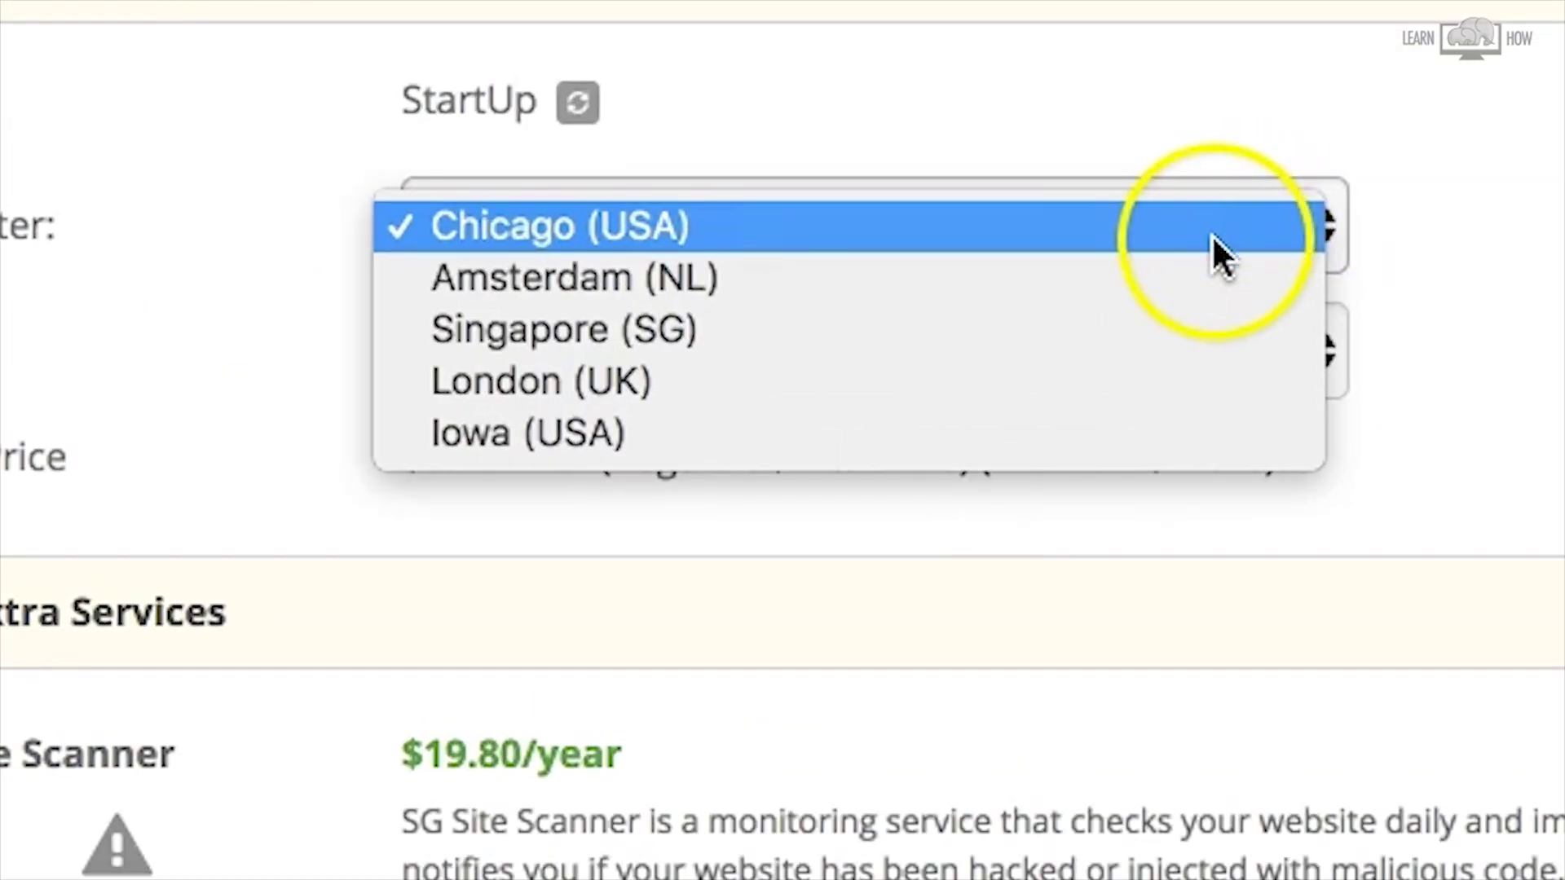
pyautogui.click(1213, 238)
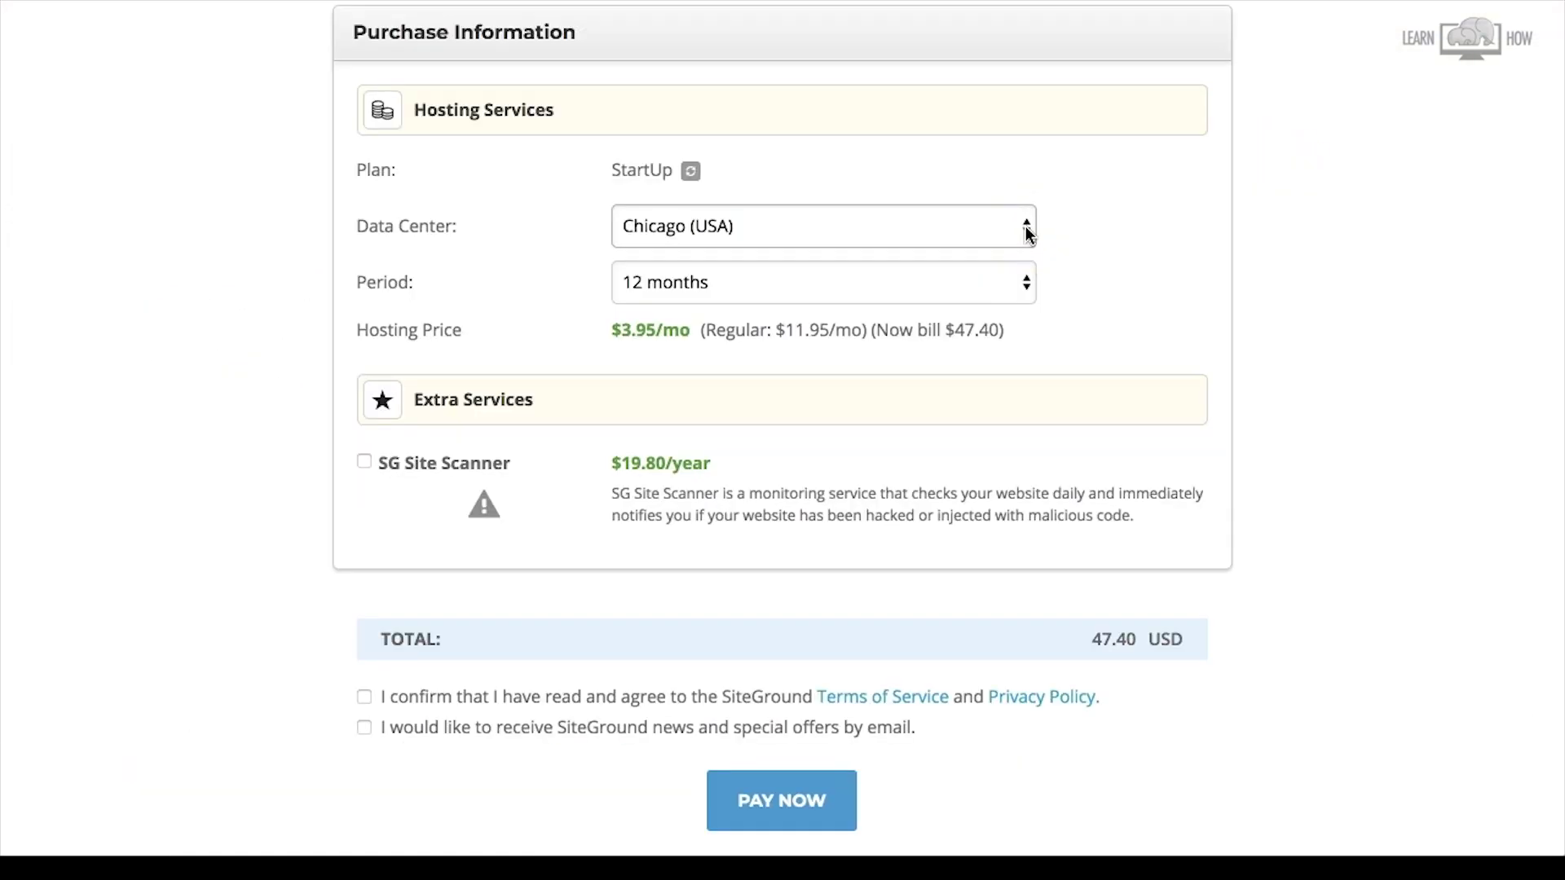
pyautogui.click(1029, 236)
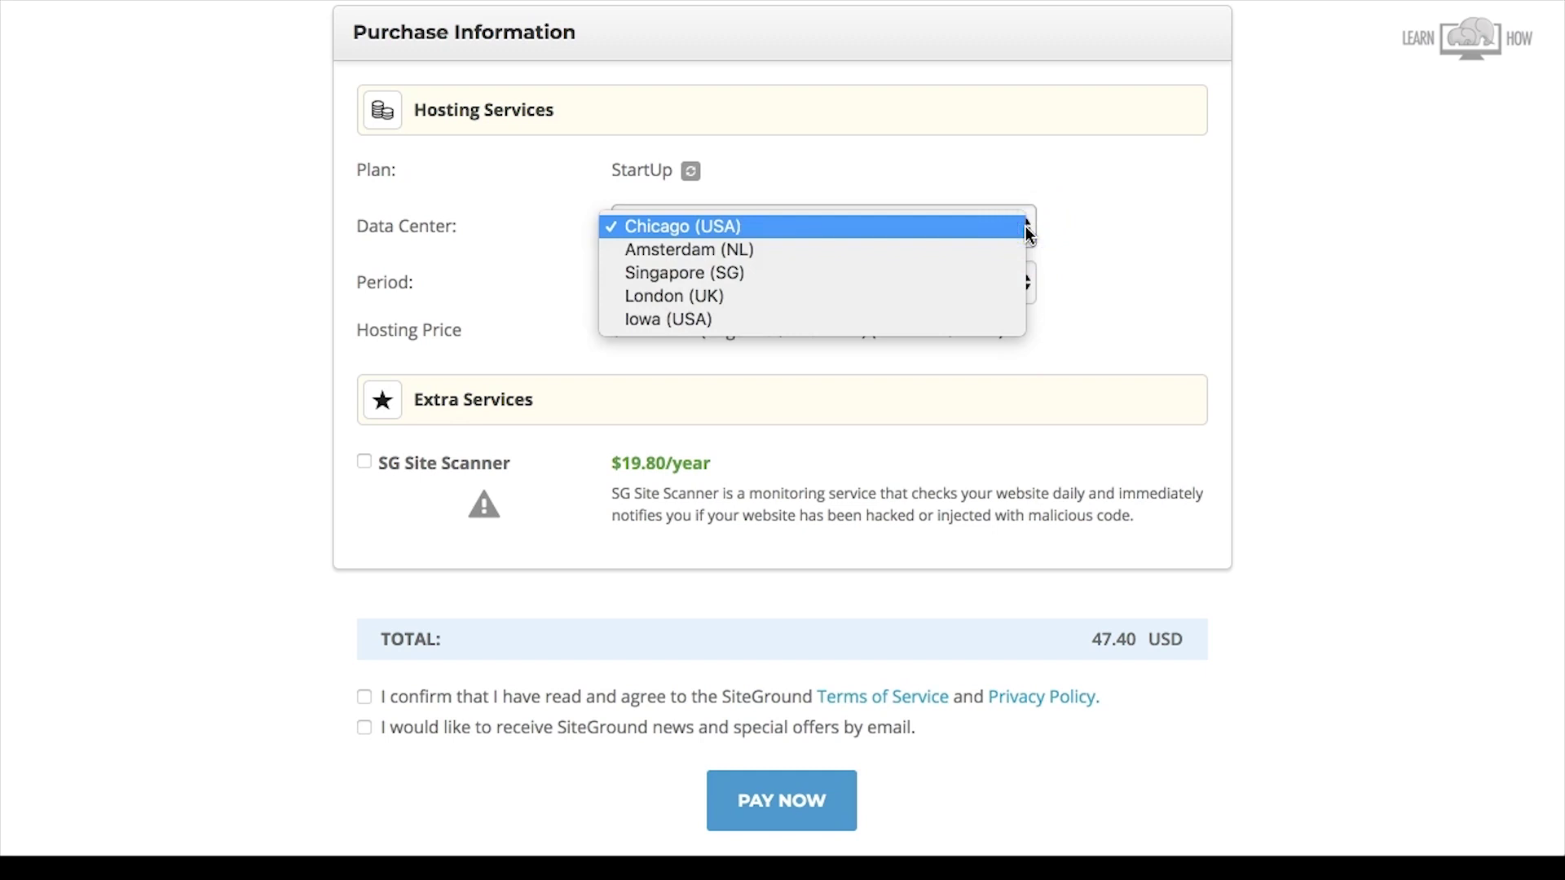
pyautogui.click(1081, 232)
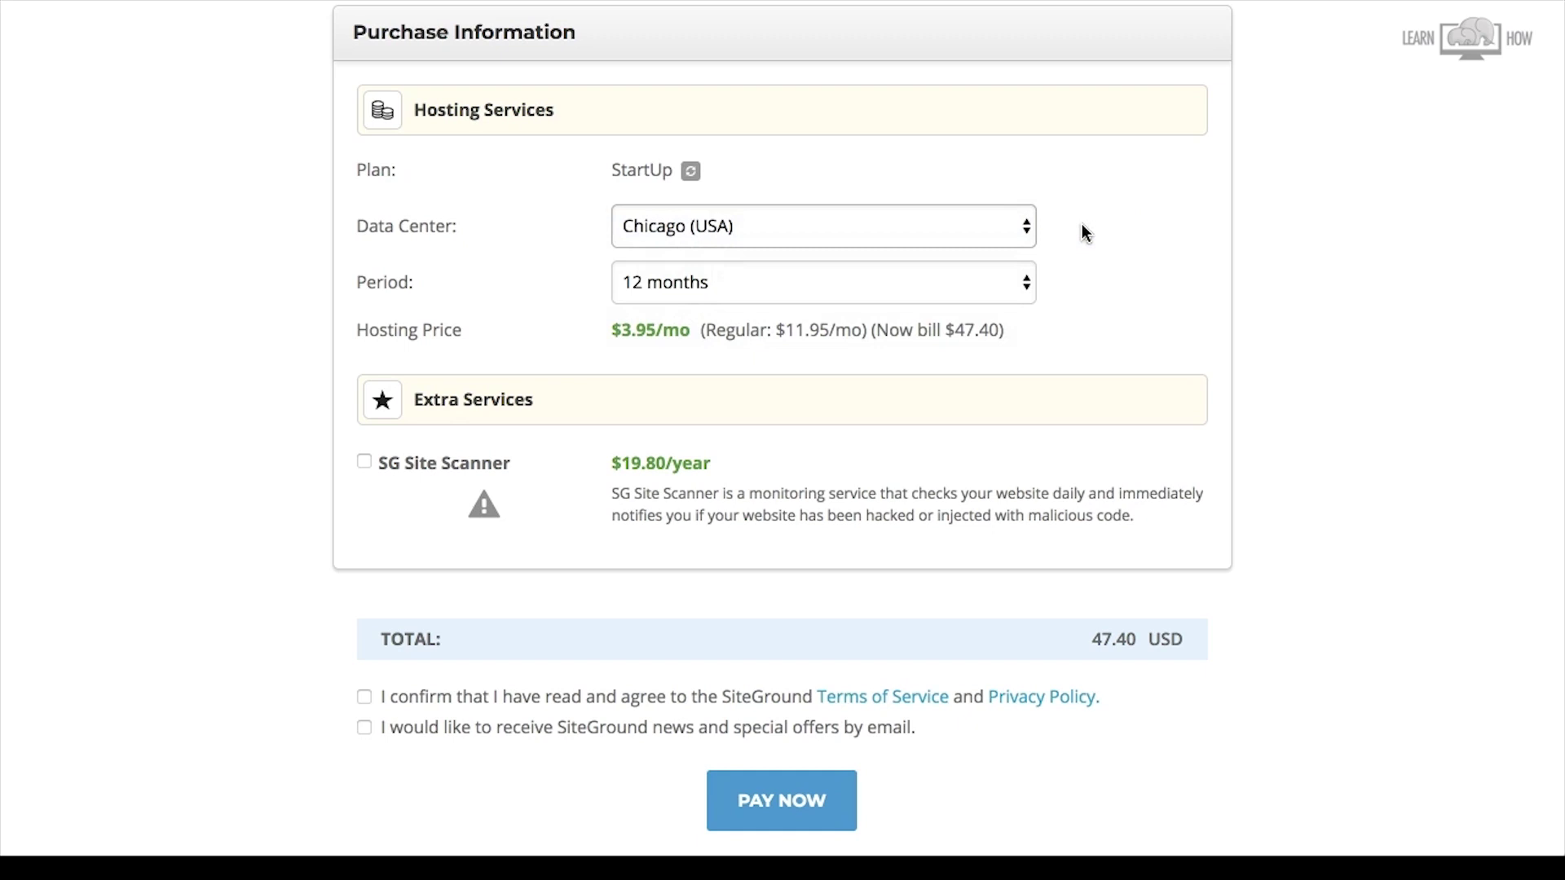
# Examine the available hosting periods for the StartUp plan and keep 12 months
pyautogui.click(1029, 285)
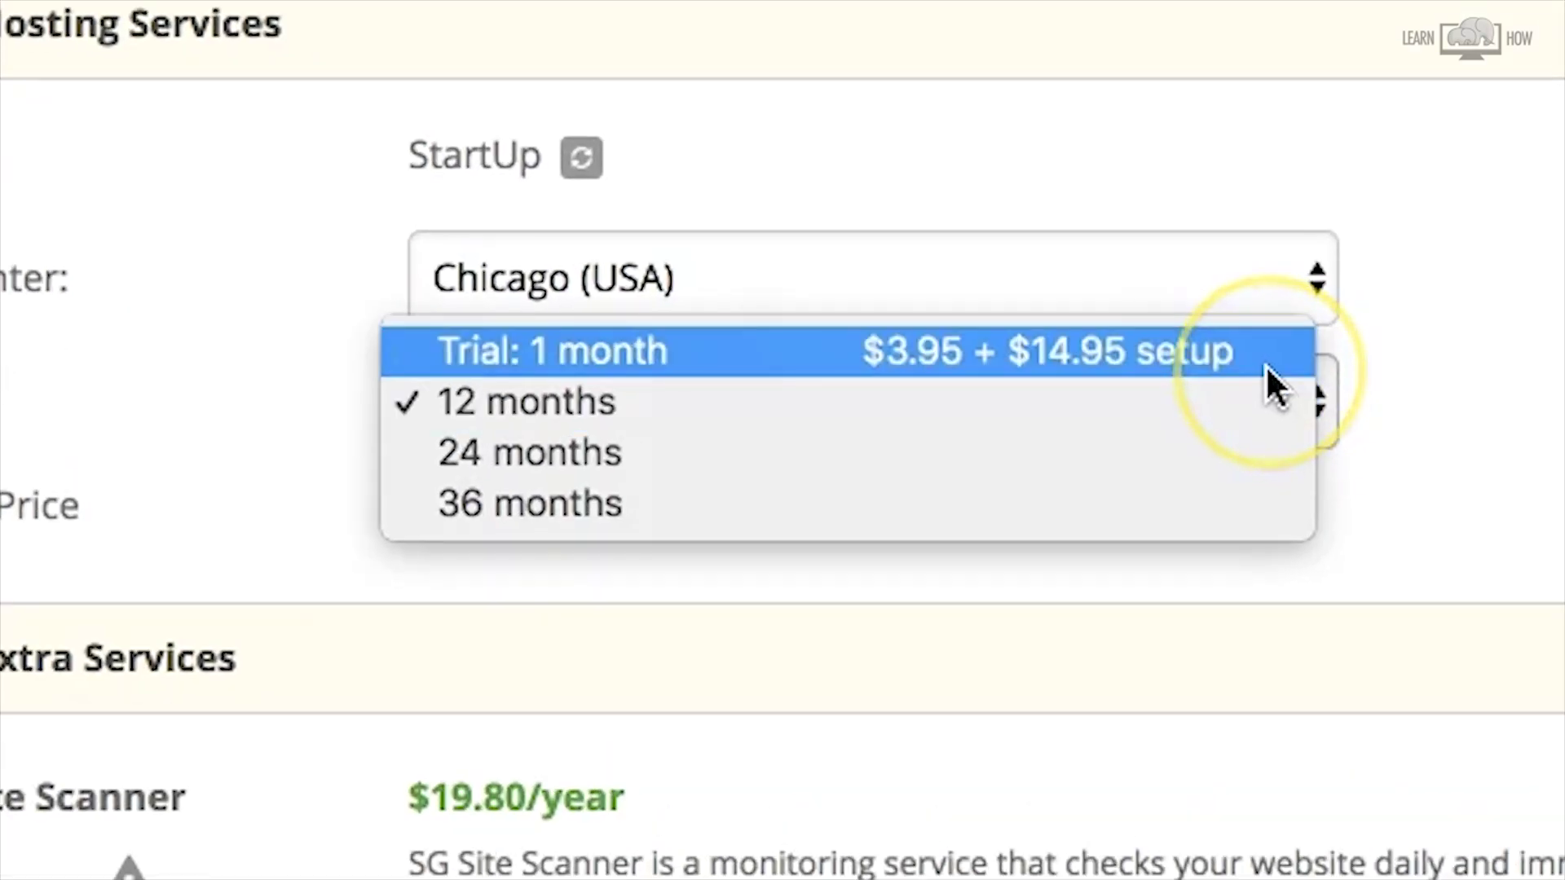
pyautogui.click(1254, 394)
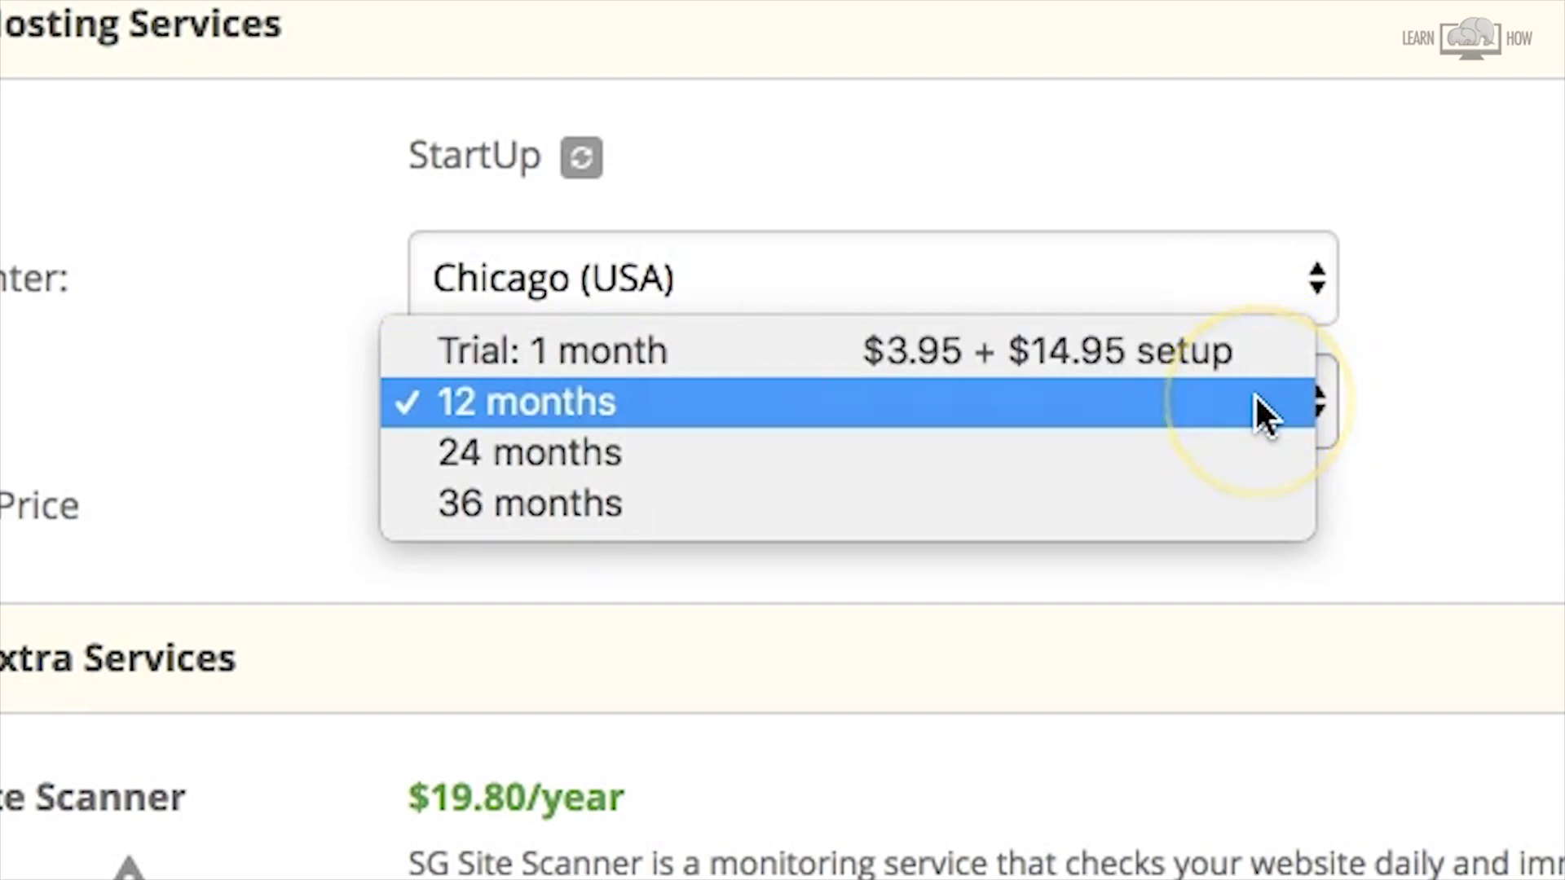
pyautogui.click(1243, 497)
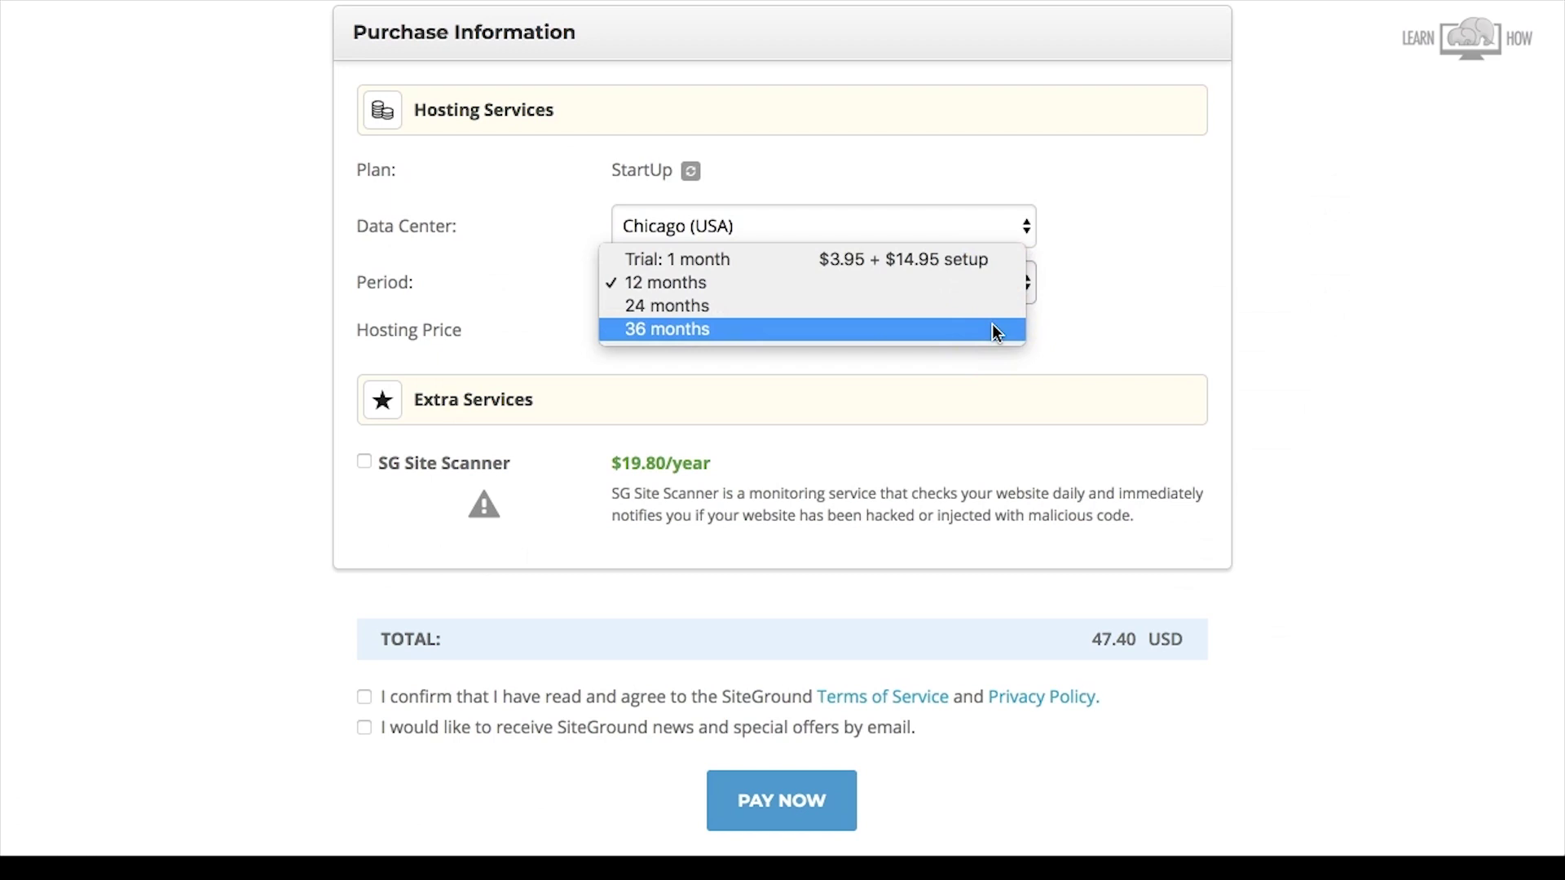
pyautogui.click(1227, 432)
pyautogui.click(982, 295)
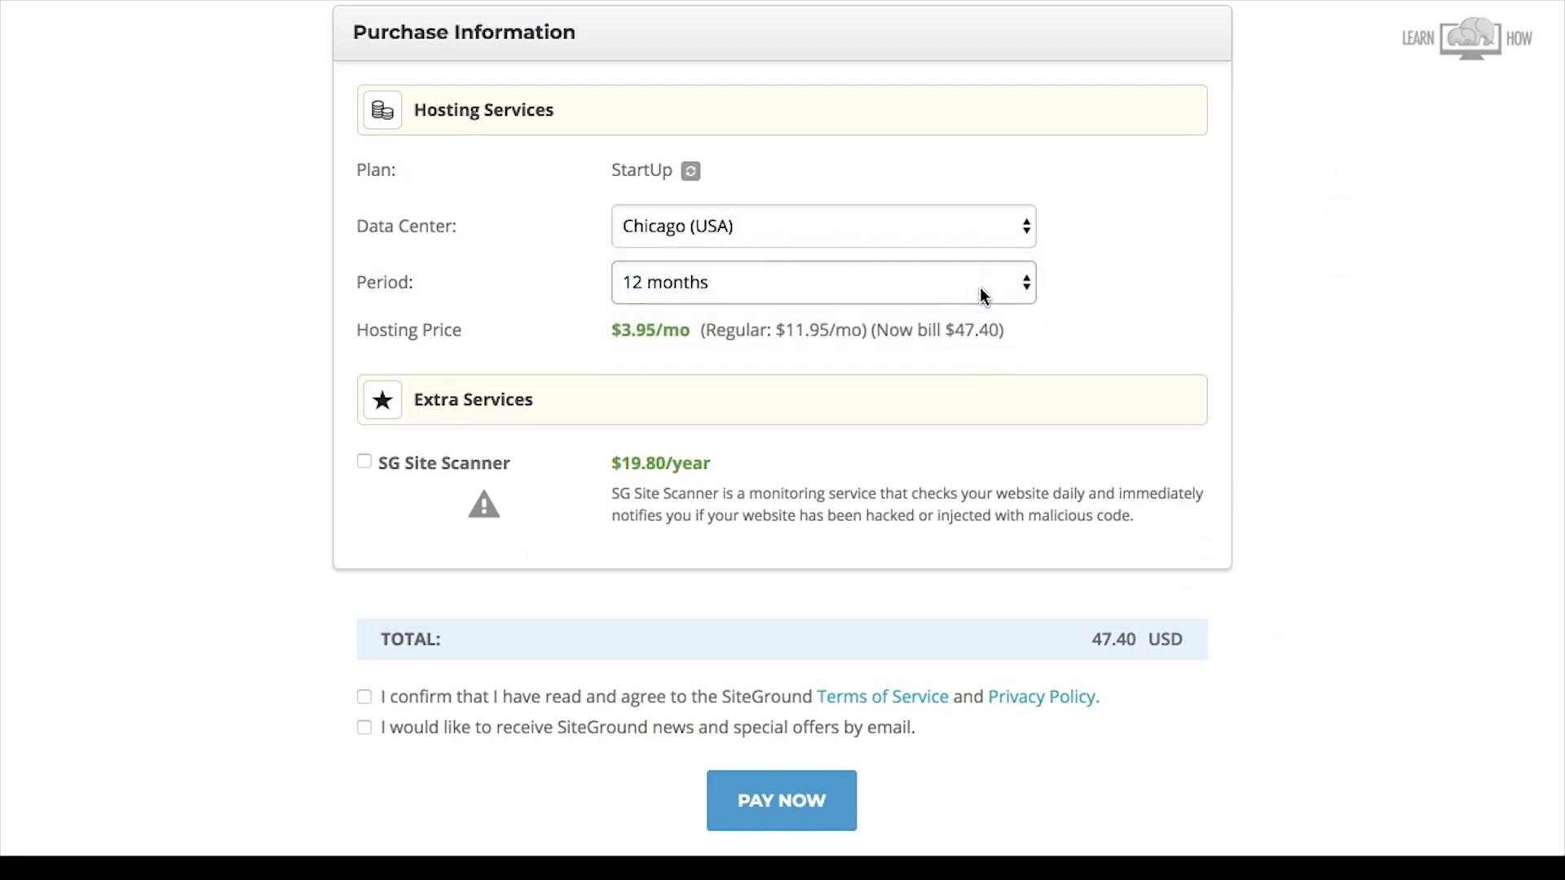
pyautogui.click(1056, 371)
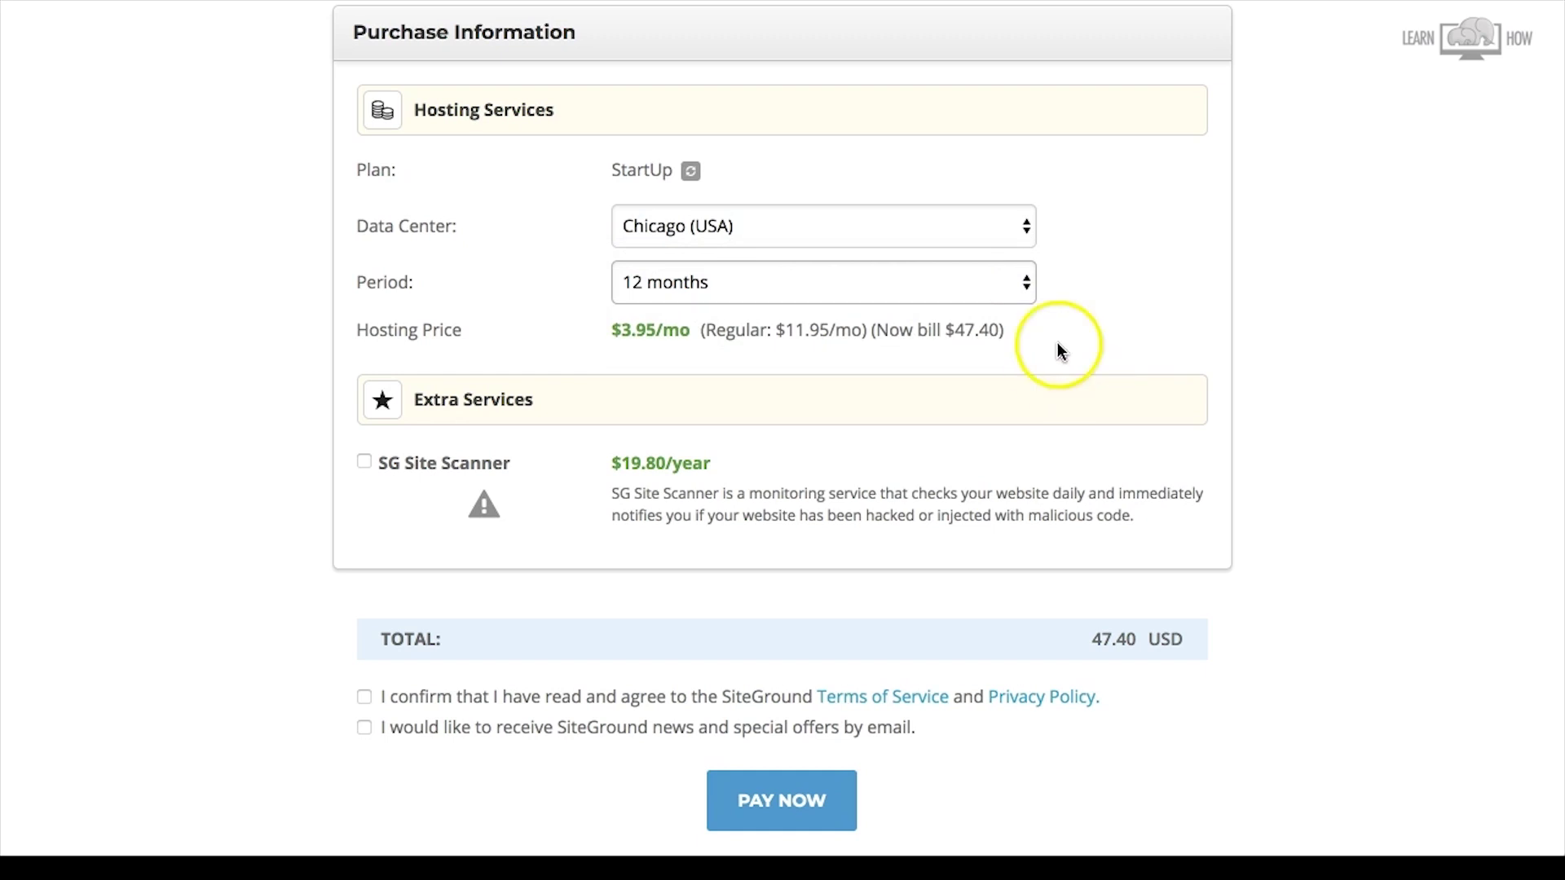
# Agree to the SiteGround Terms of Service and Privacy Policy, leaving SG Site Scanner and promotional e-mails unselected, and pay for the hosting order
pyautogui.scroll(-2, 896, 343)
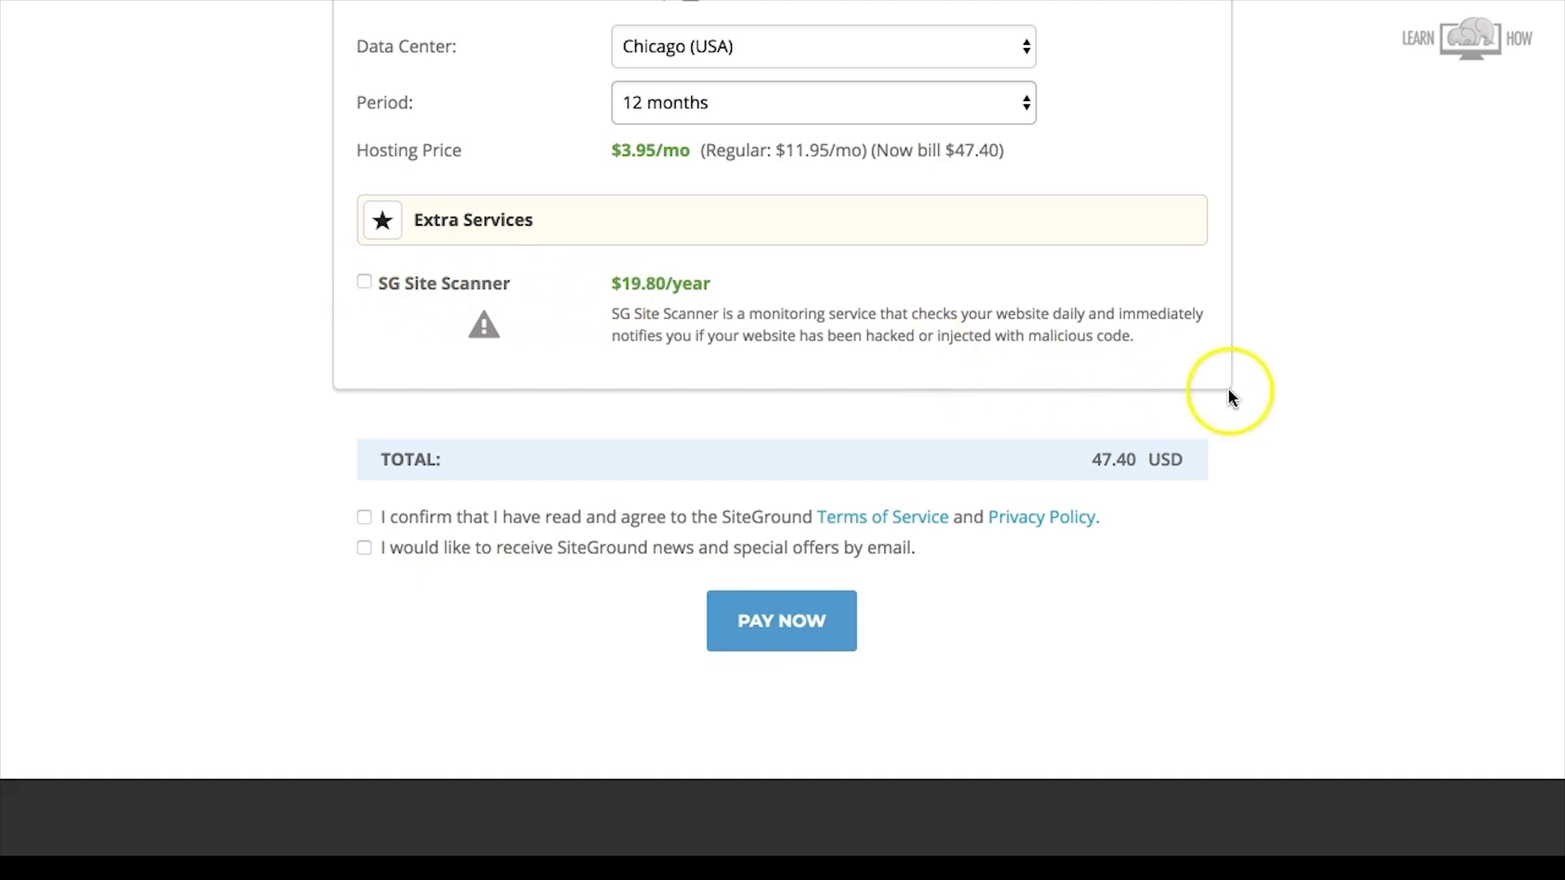
pyautogui.scroll(-2, 1237, 397)
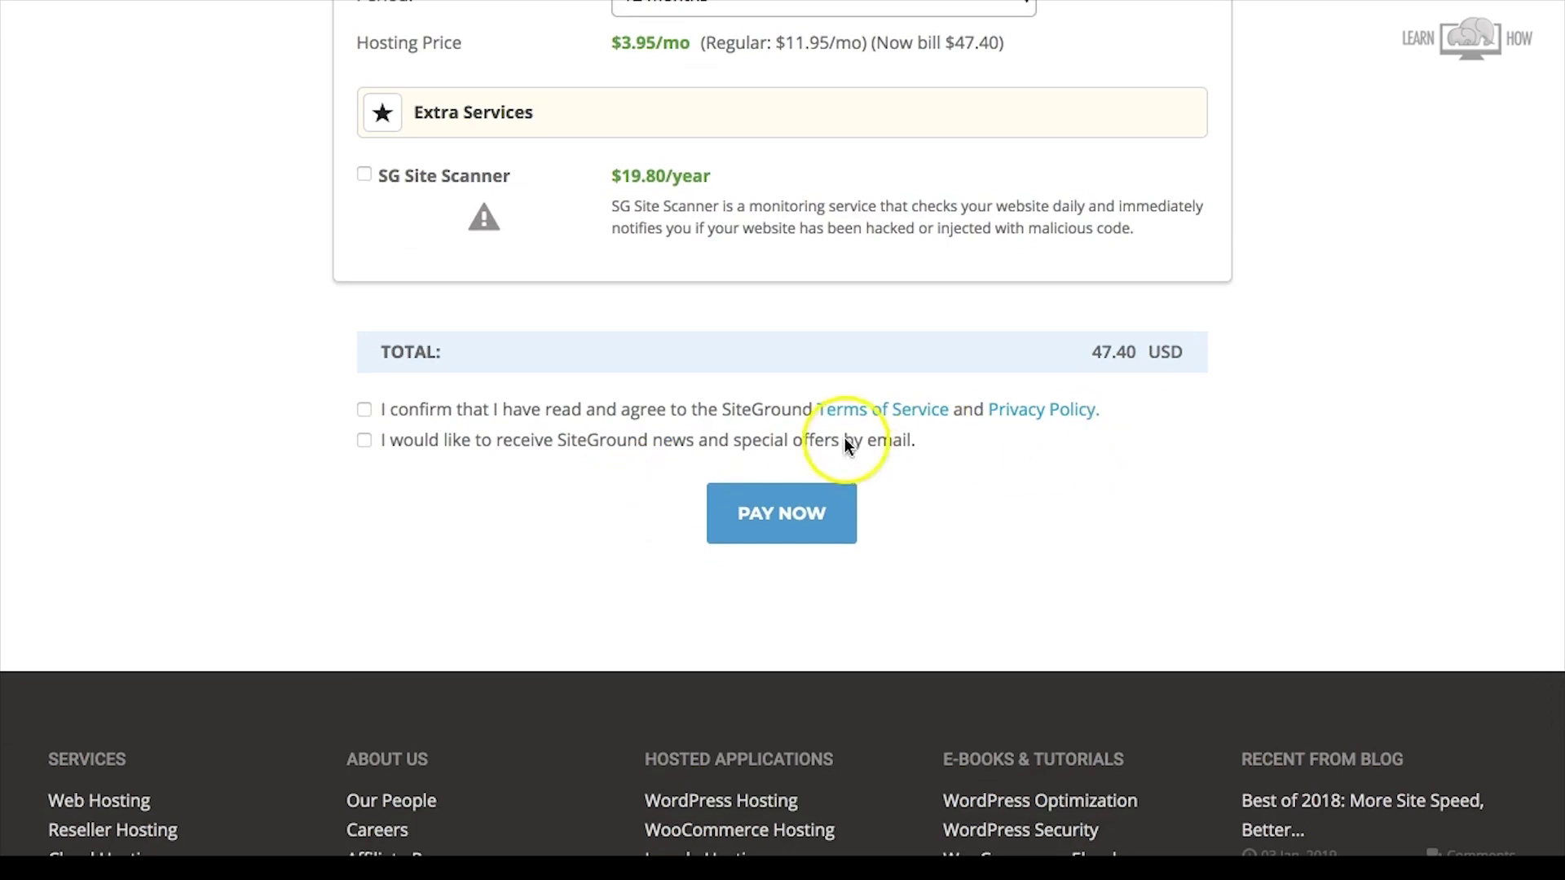
pyautogui.click(366, 413)
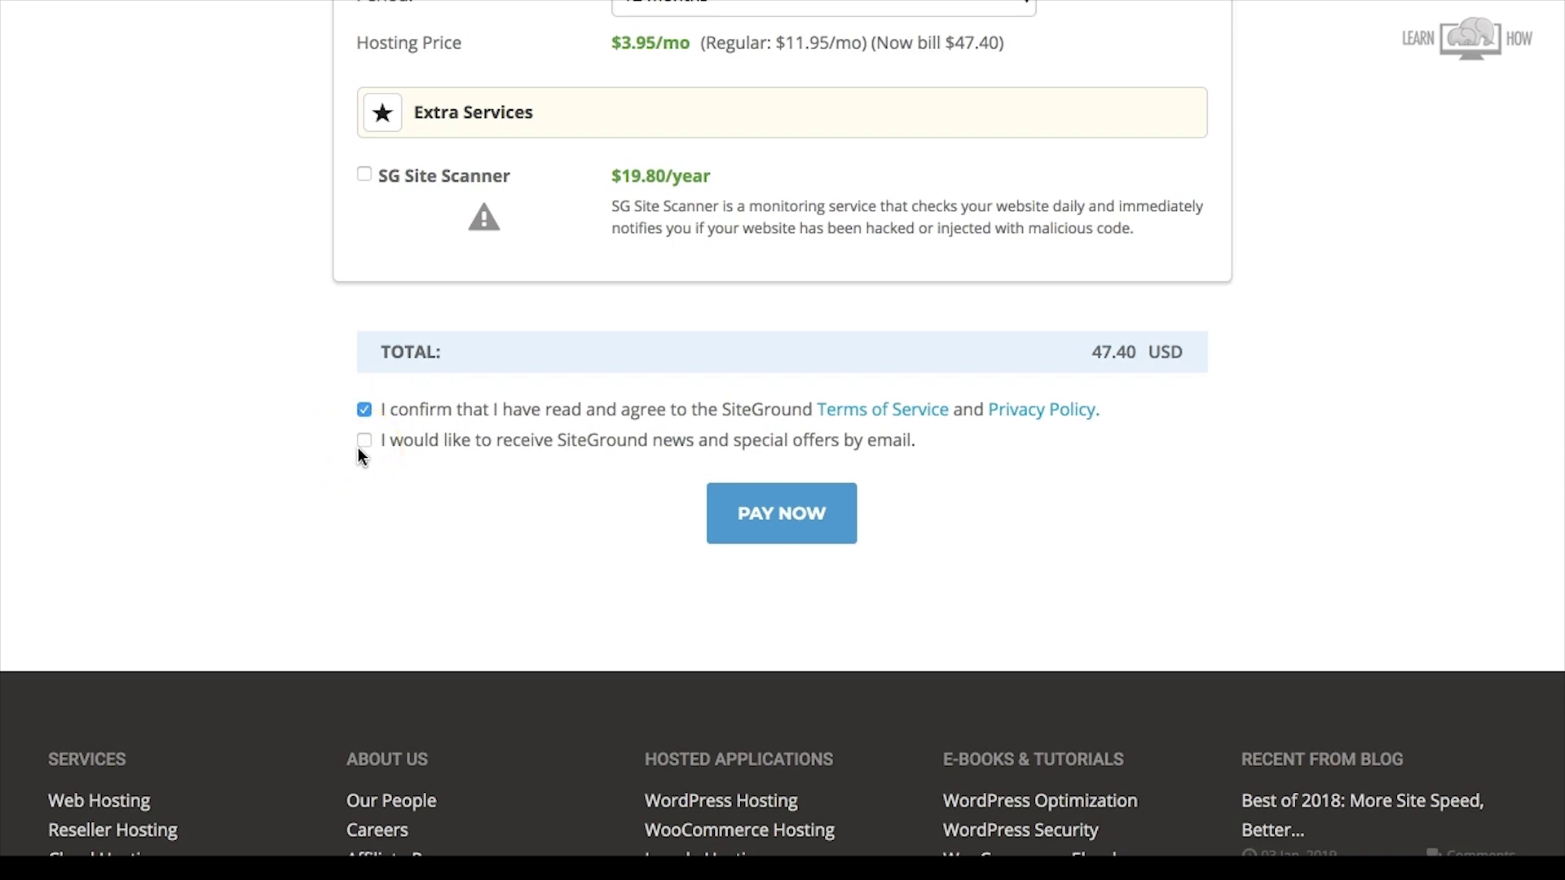
pyautogui.click(817, 533)
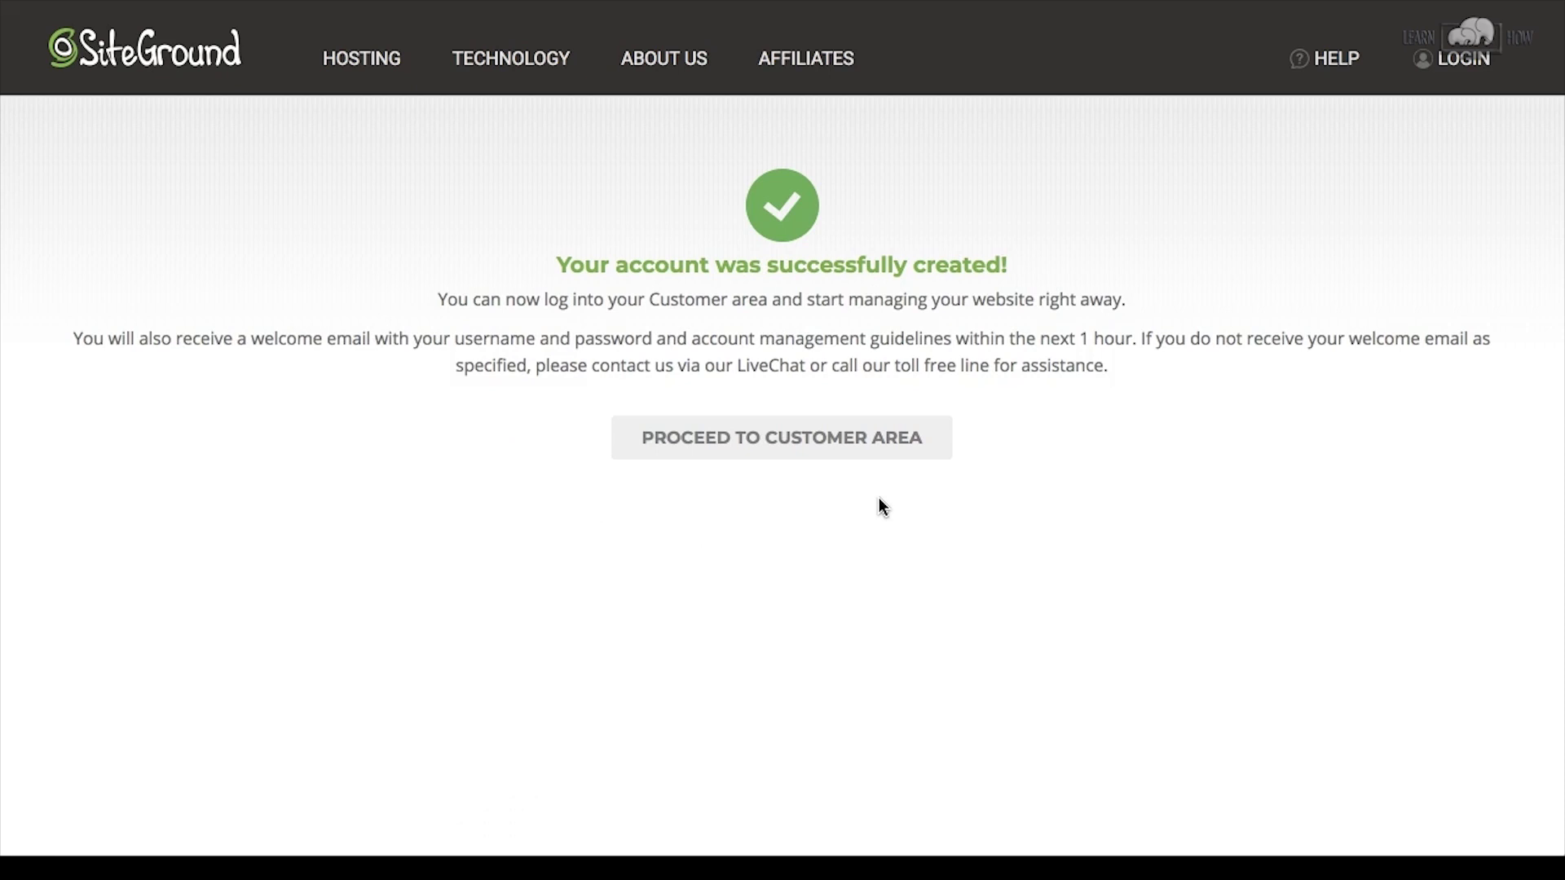
# Proceed to the customer area and request a new WordPress website, providing the admin e-mail, username and password with its confirmation
pyautogui.click(834, 447)
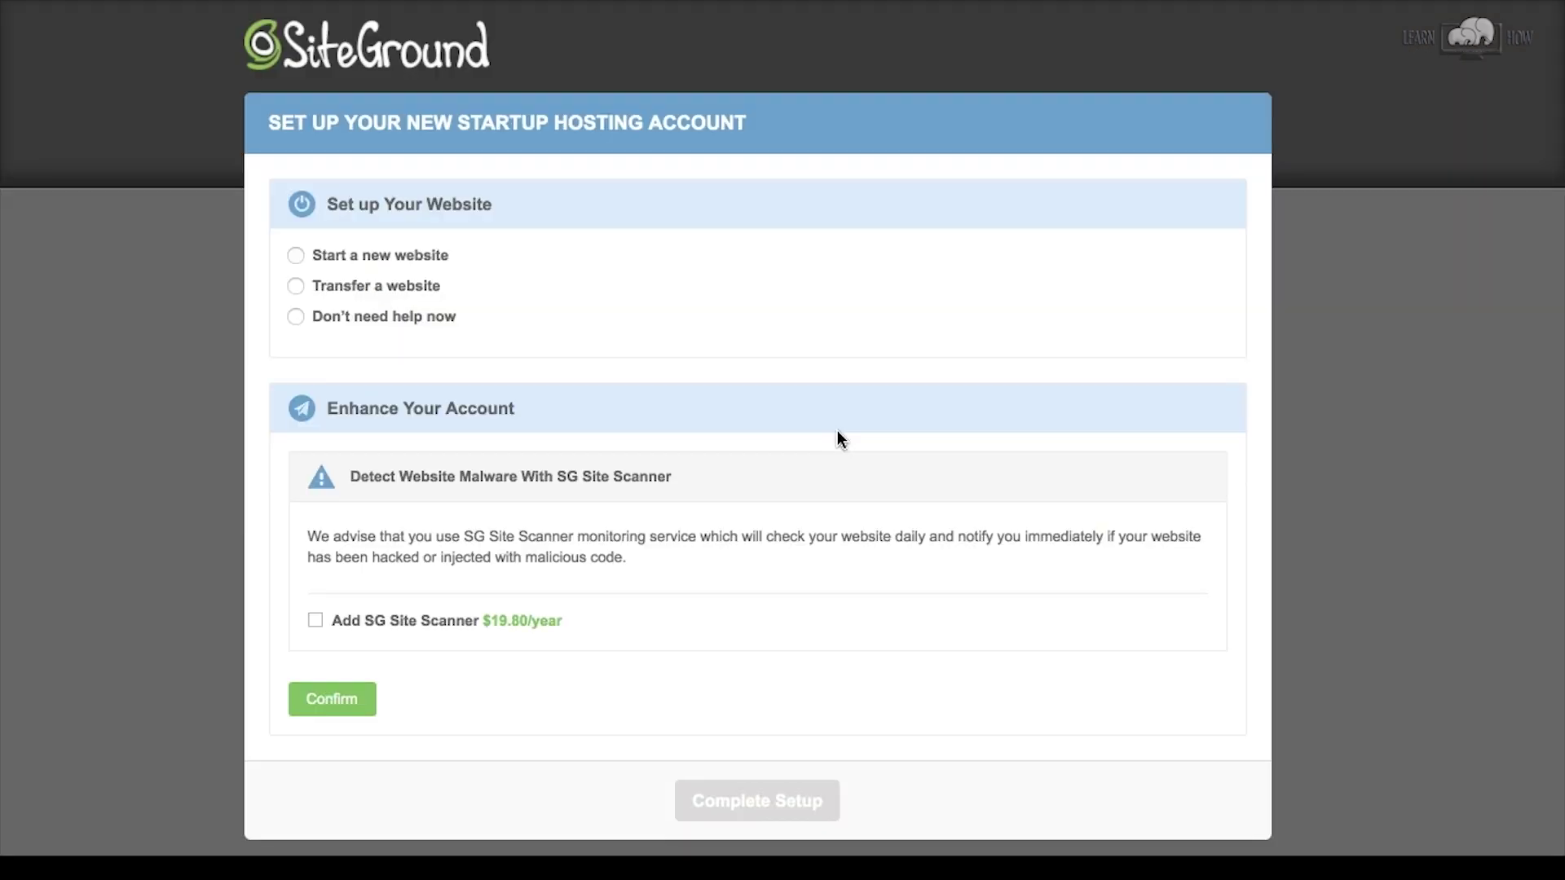
pyautogui.click(825, 432)
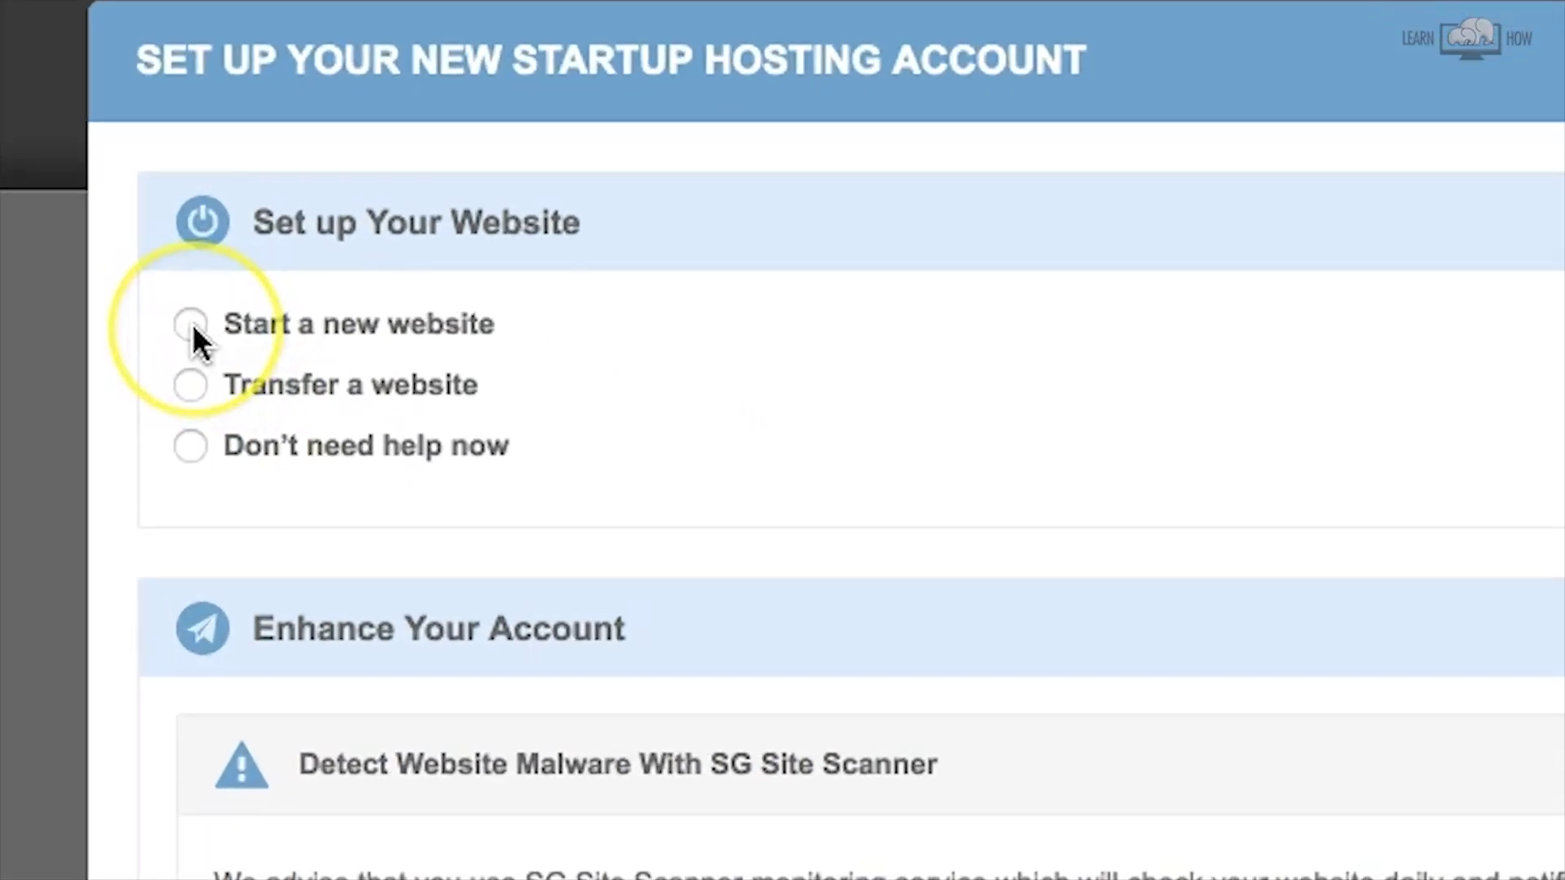
pyautogui.click(192, 324)
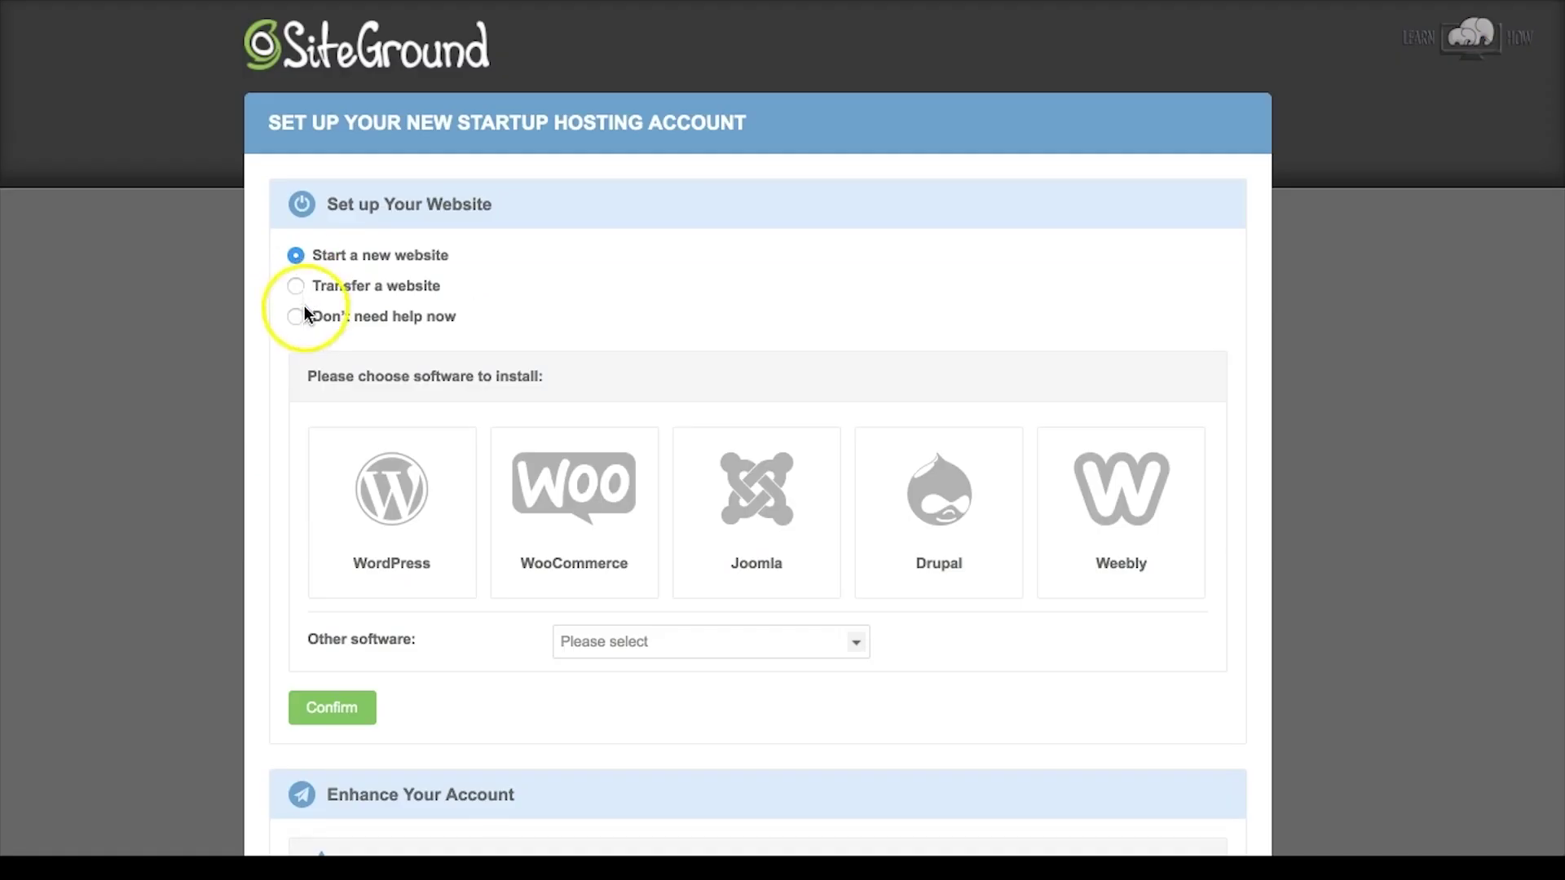
pyautogui.click(375, 782)
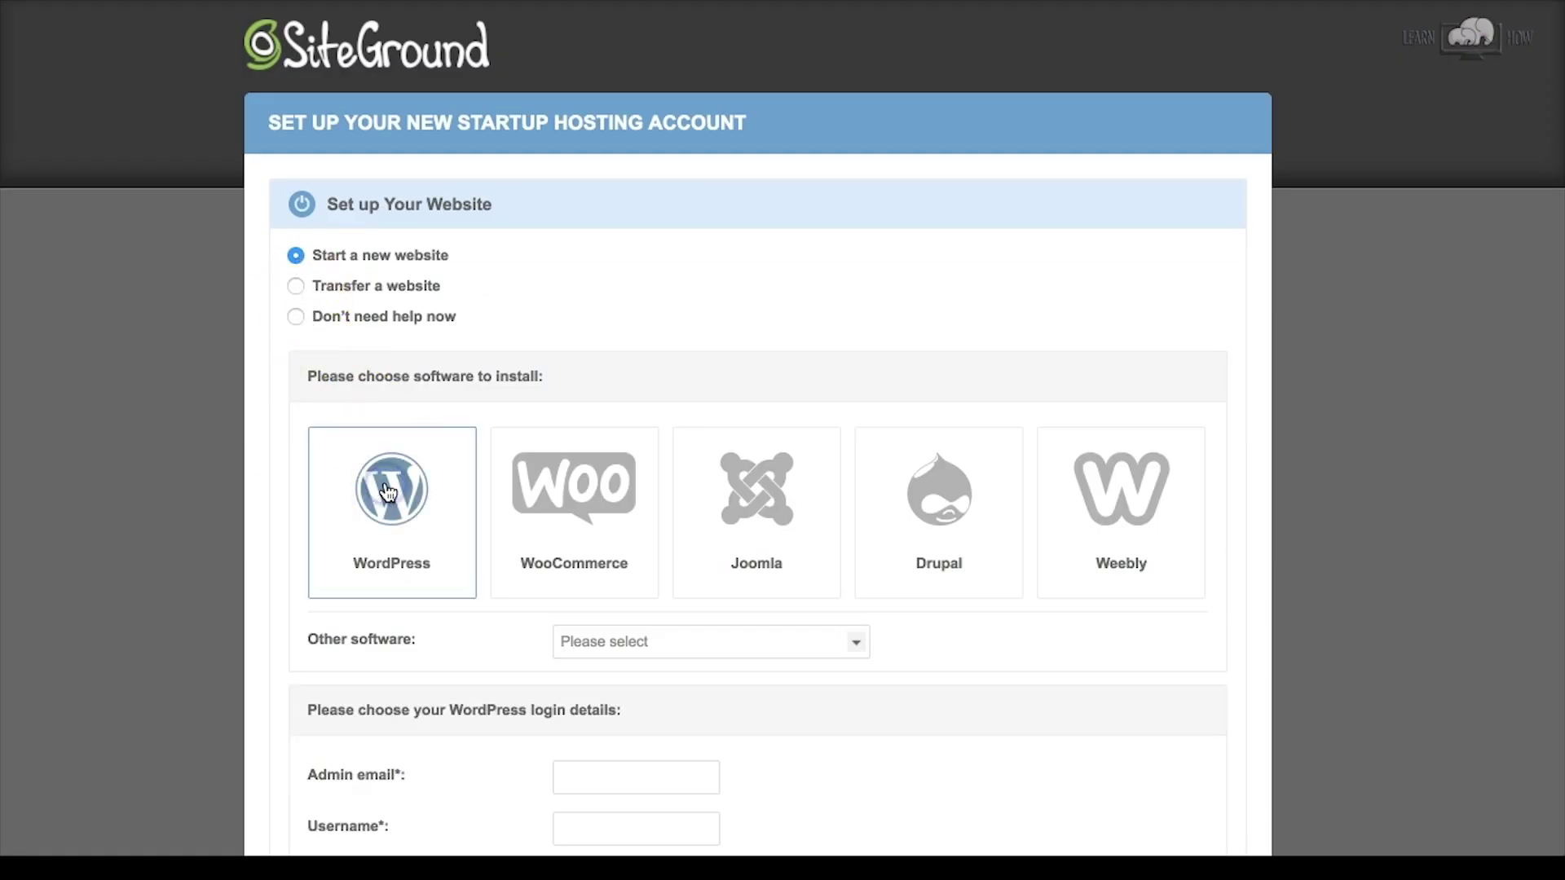
pyautogui.scroll(-5, 988, 630)
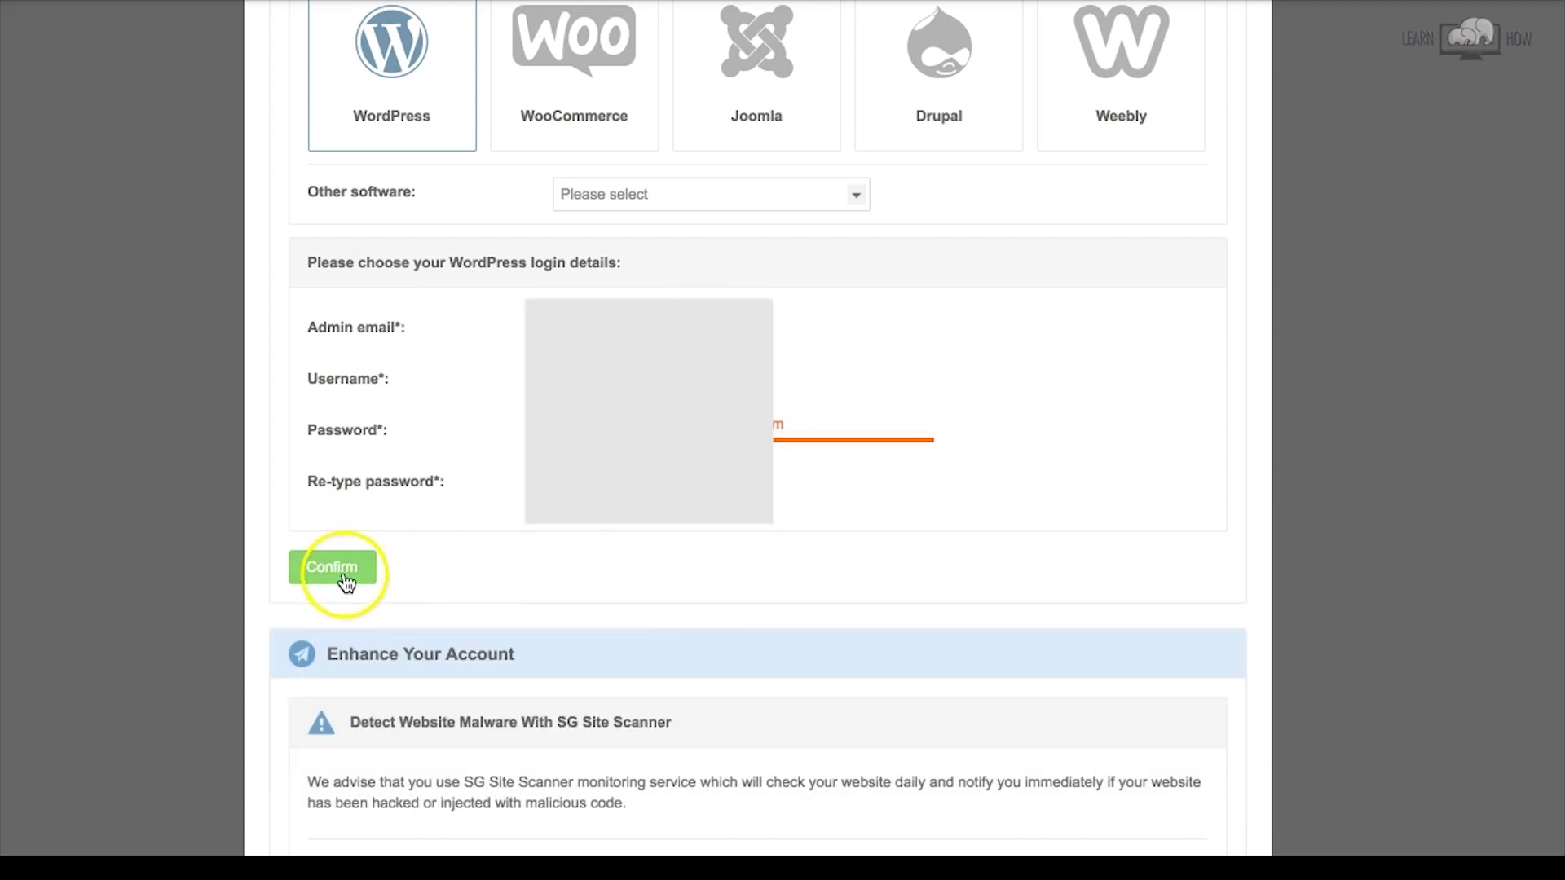
pyautogui.click(336, 570)
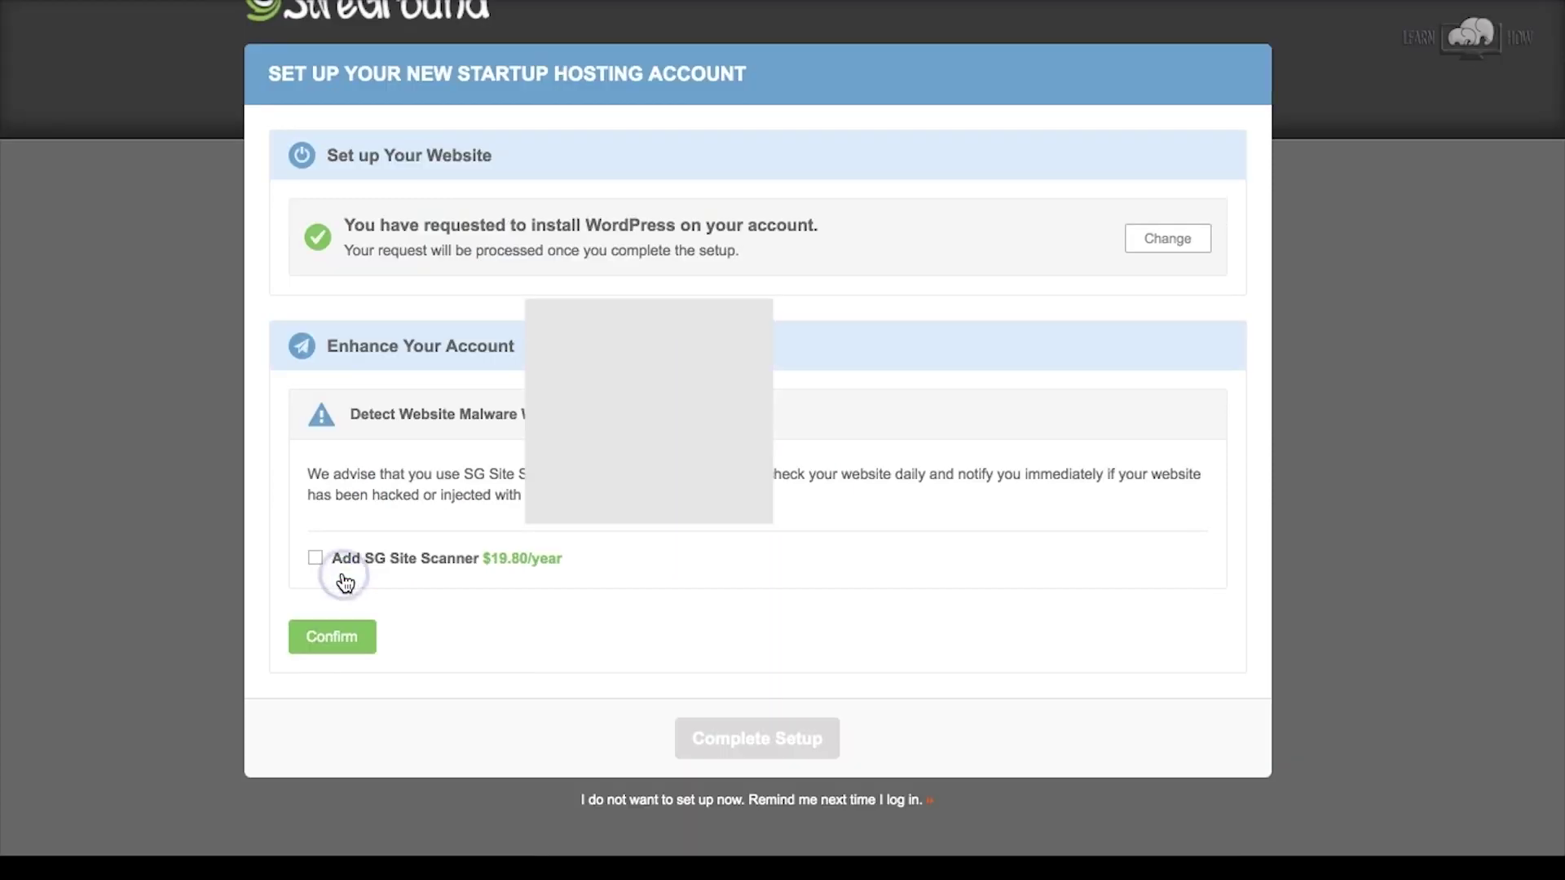
# Confirm the account enhancements without SG Site Scanner, agree to the terms, and complete the hosting account setup
pyautogui.click(395, 574)
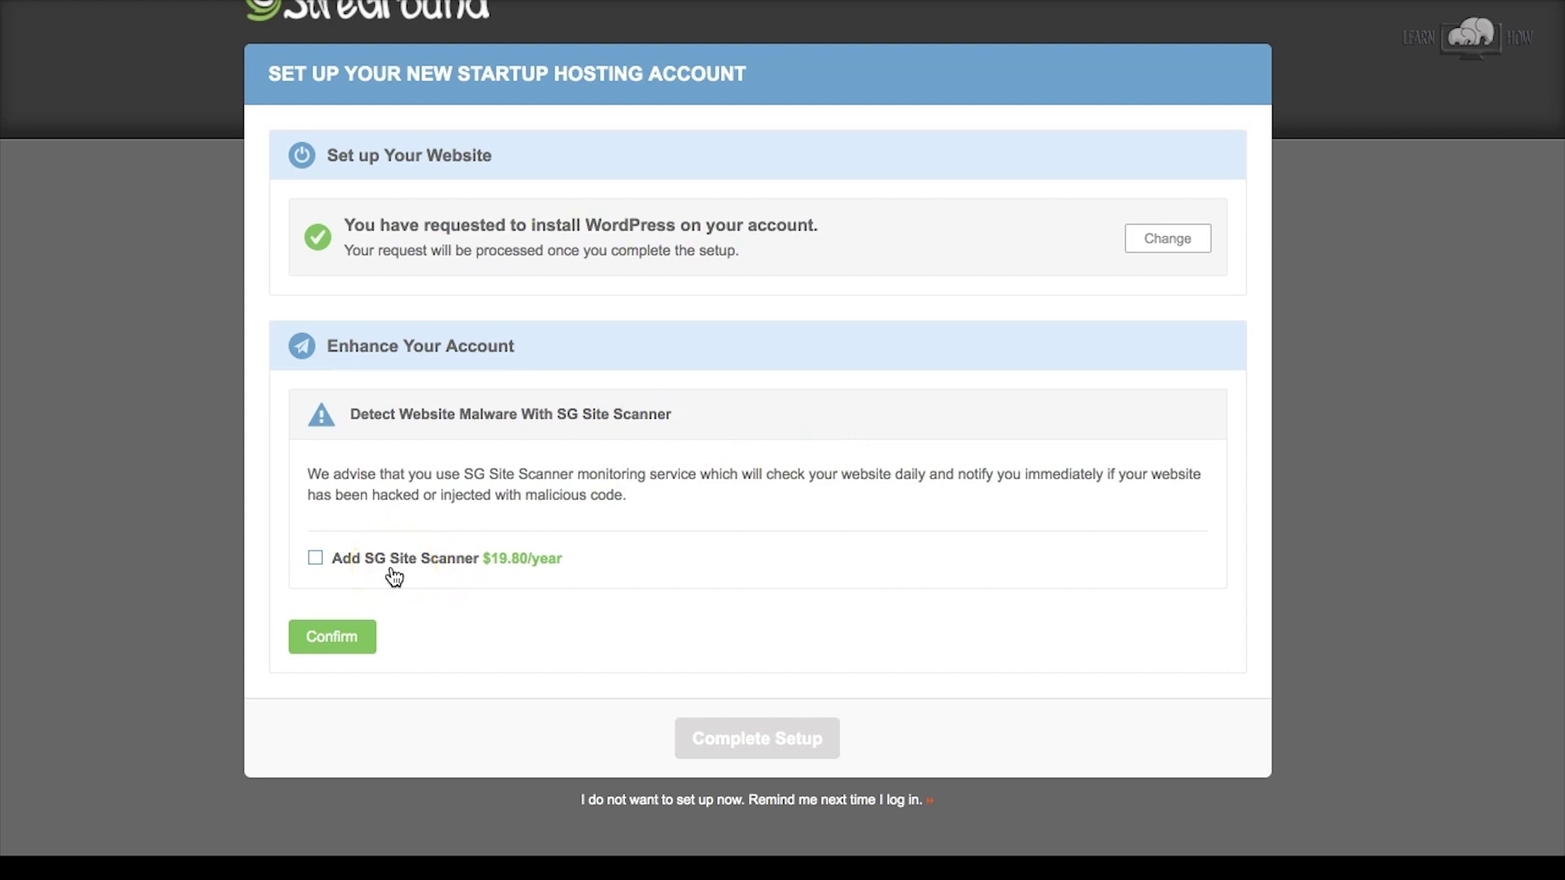
pyautogui.click(342, 638)
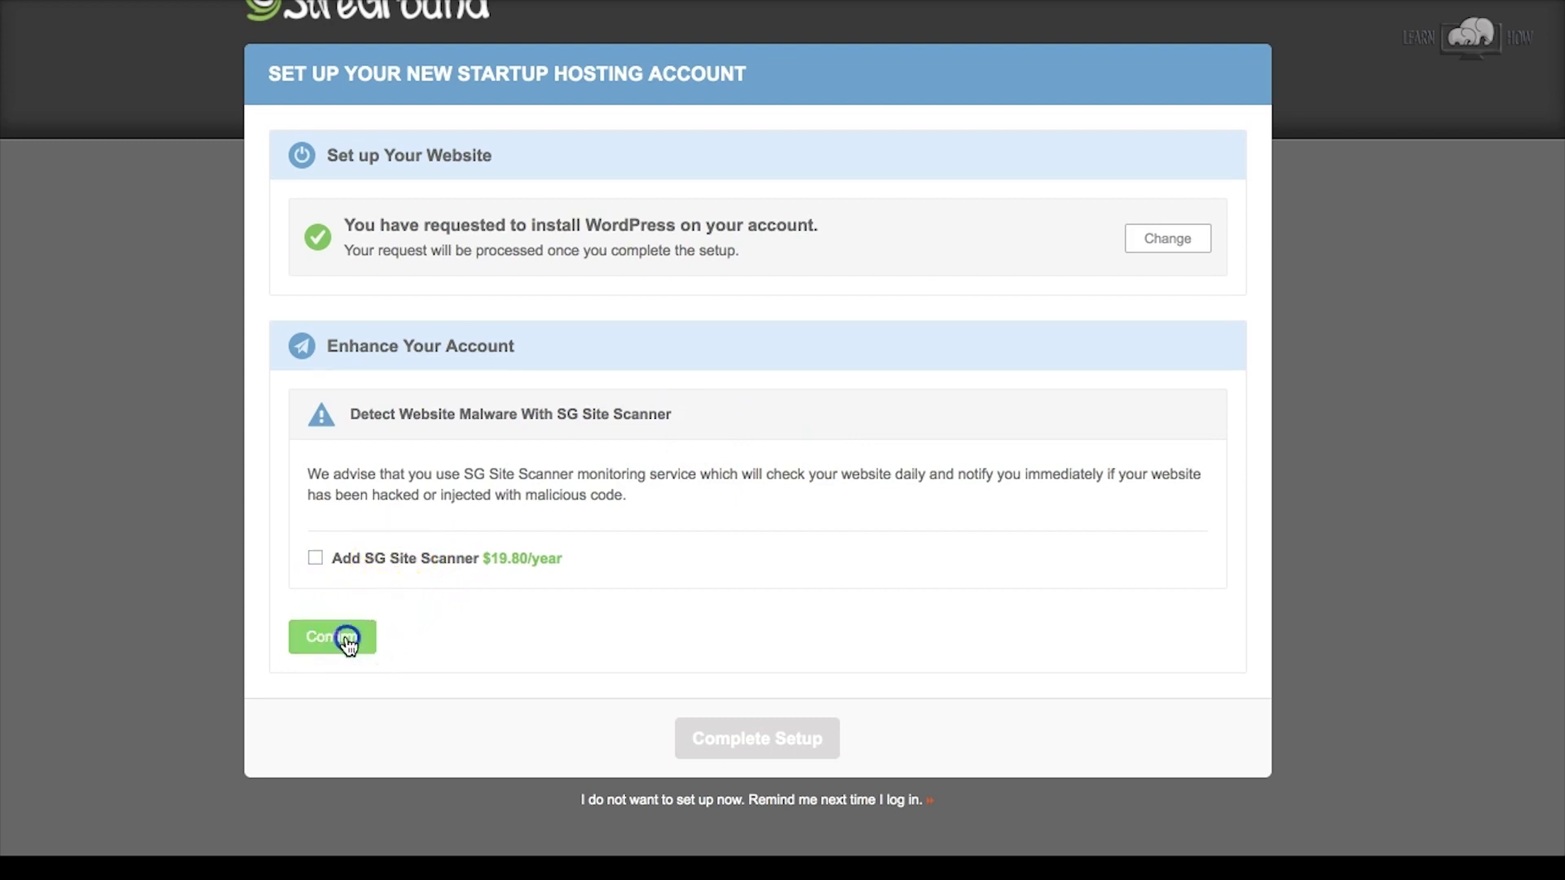
pyautogui.click(459, 545)
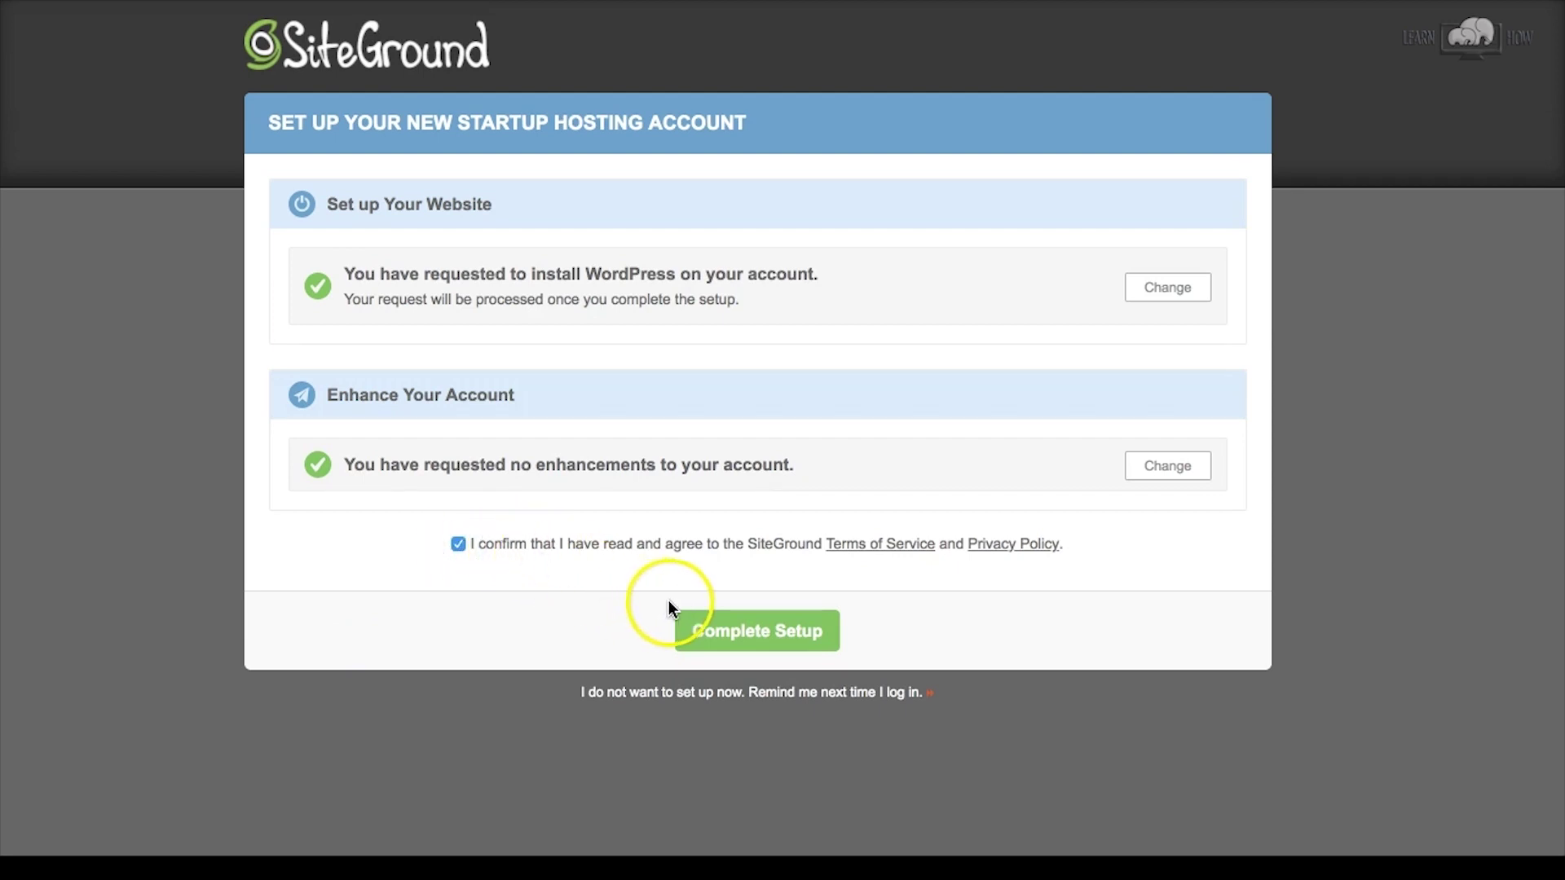
pyautogui.click(758, 632)
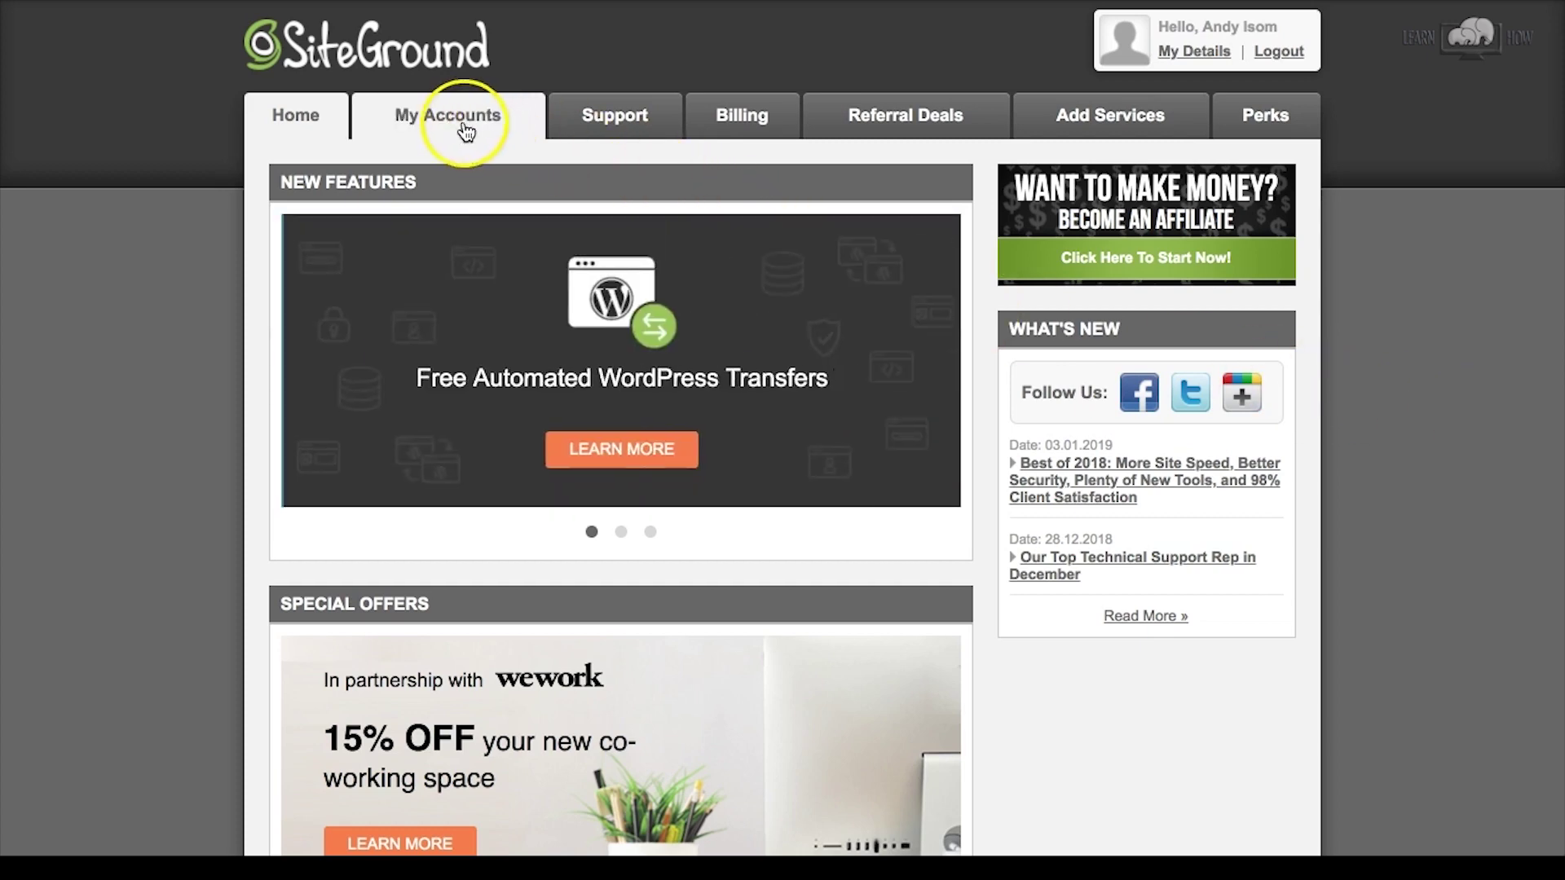
# Display the SiteGround account's information and settings, and in Namecheap set the nameserver type of potterywithkate.com to Custom DNS
pyautogui.click(461, 124)
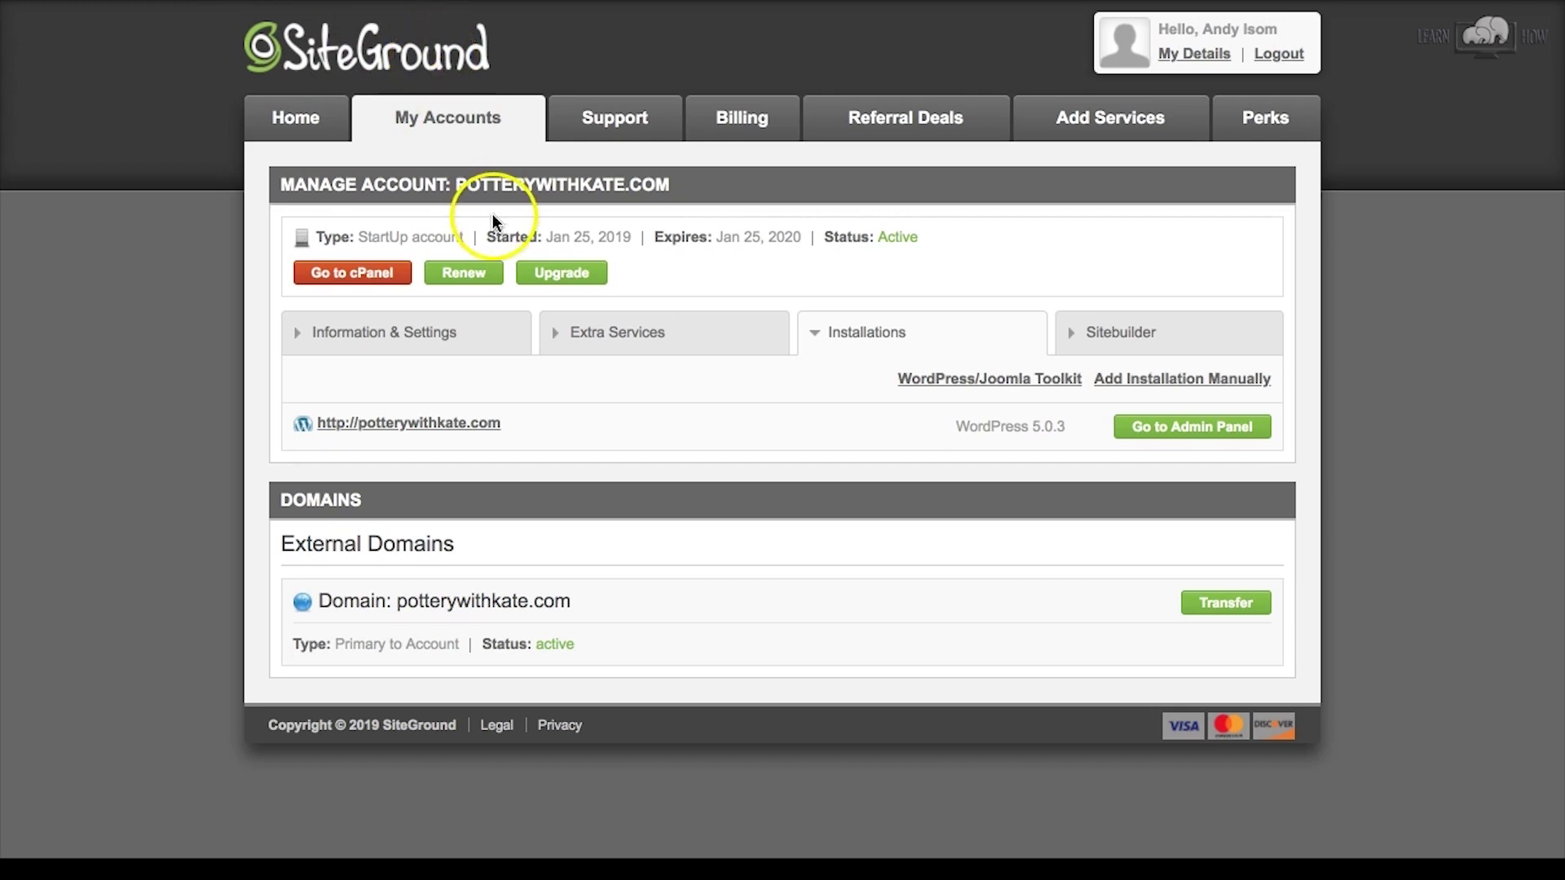
pyautogui.click(423, 339)
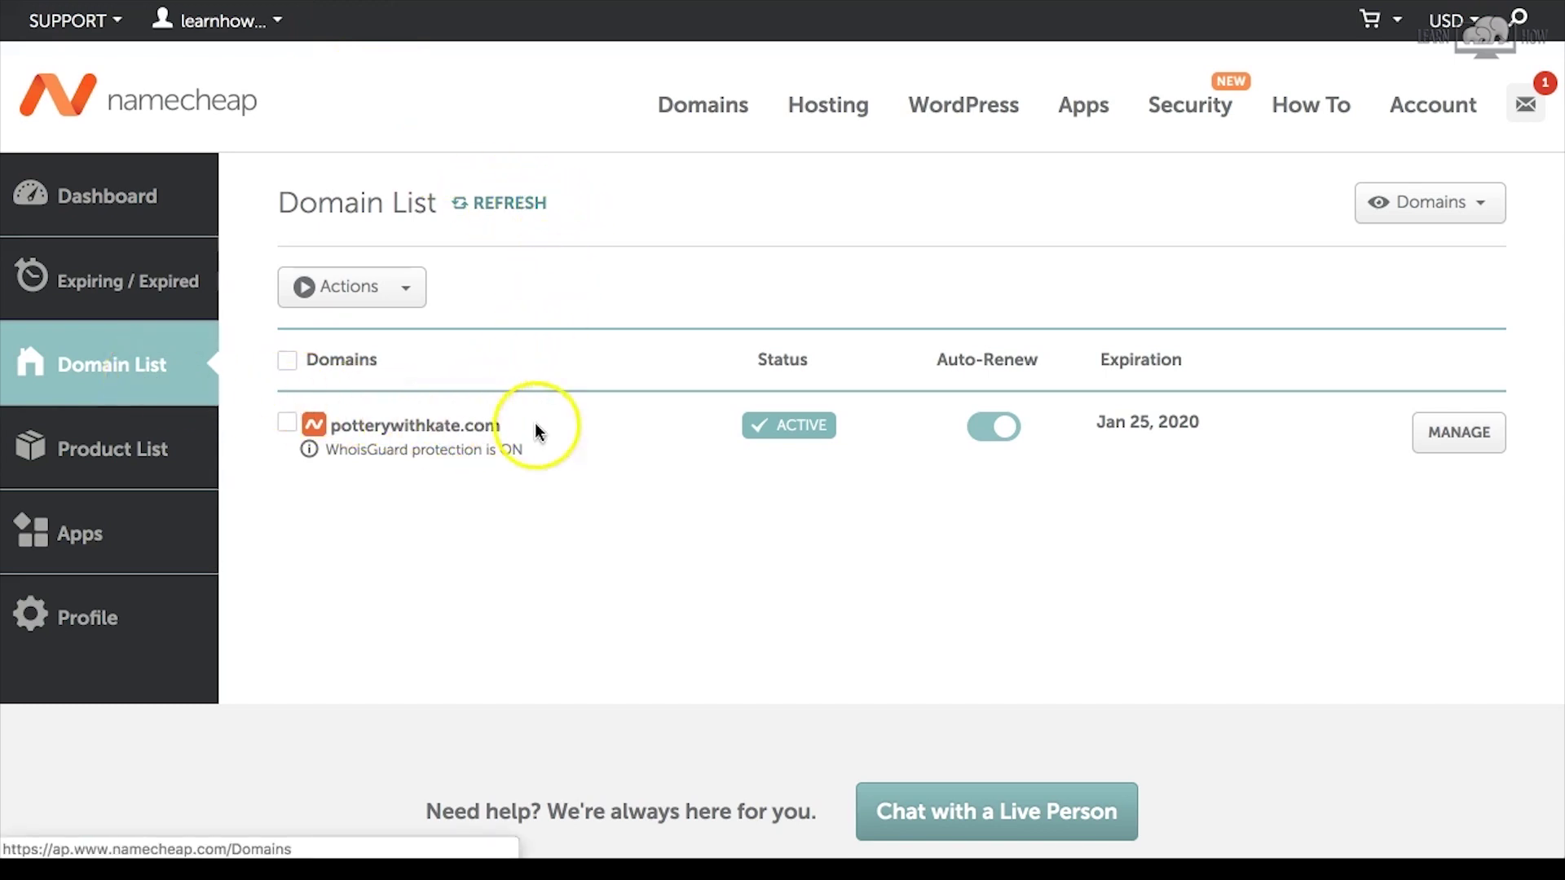
pyautogui.click(1482, 434)
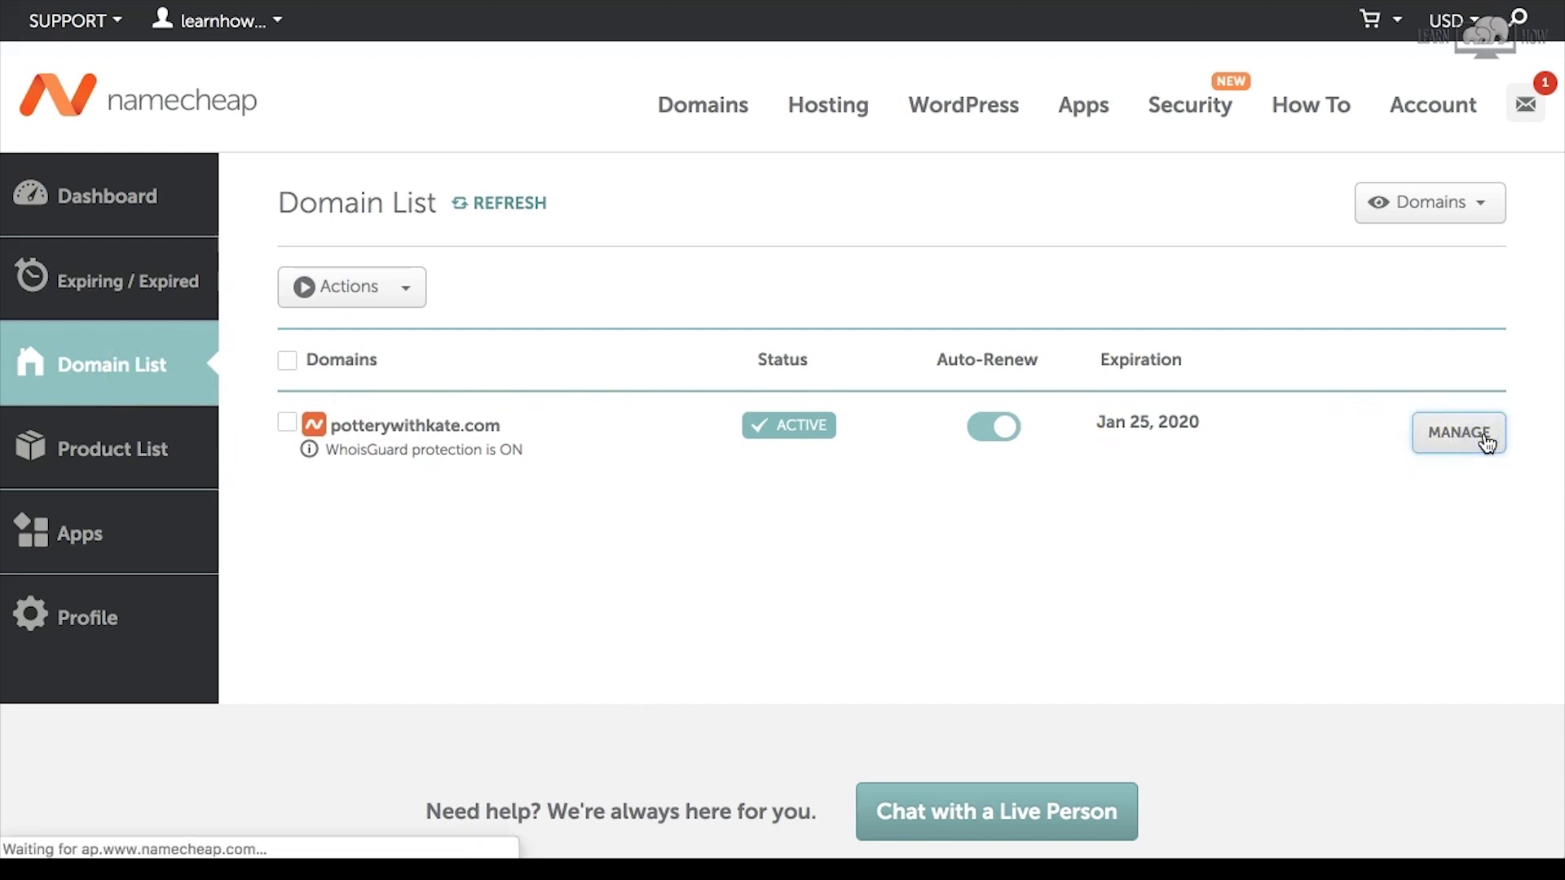
pyautogui.scroll(-5, 1347, 442)
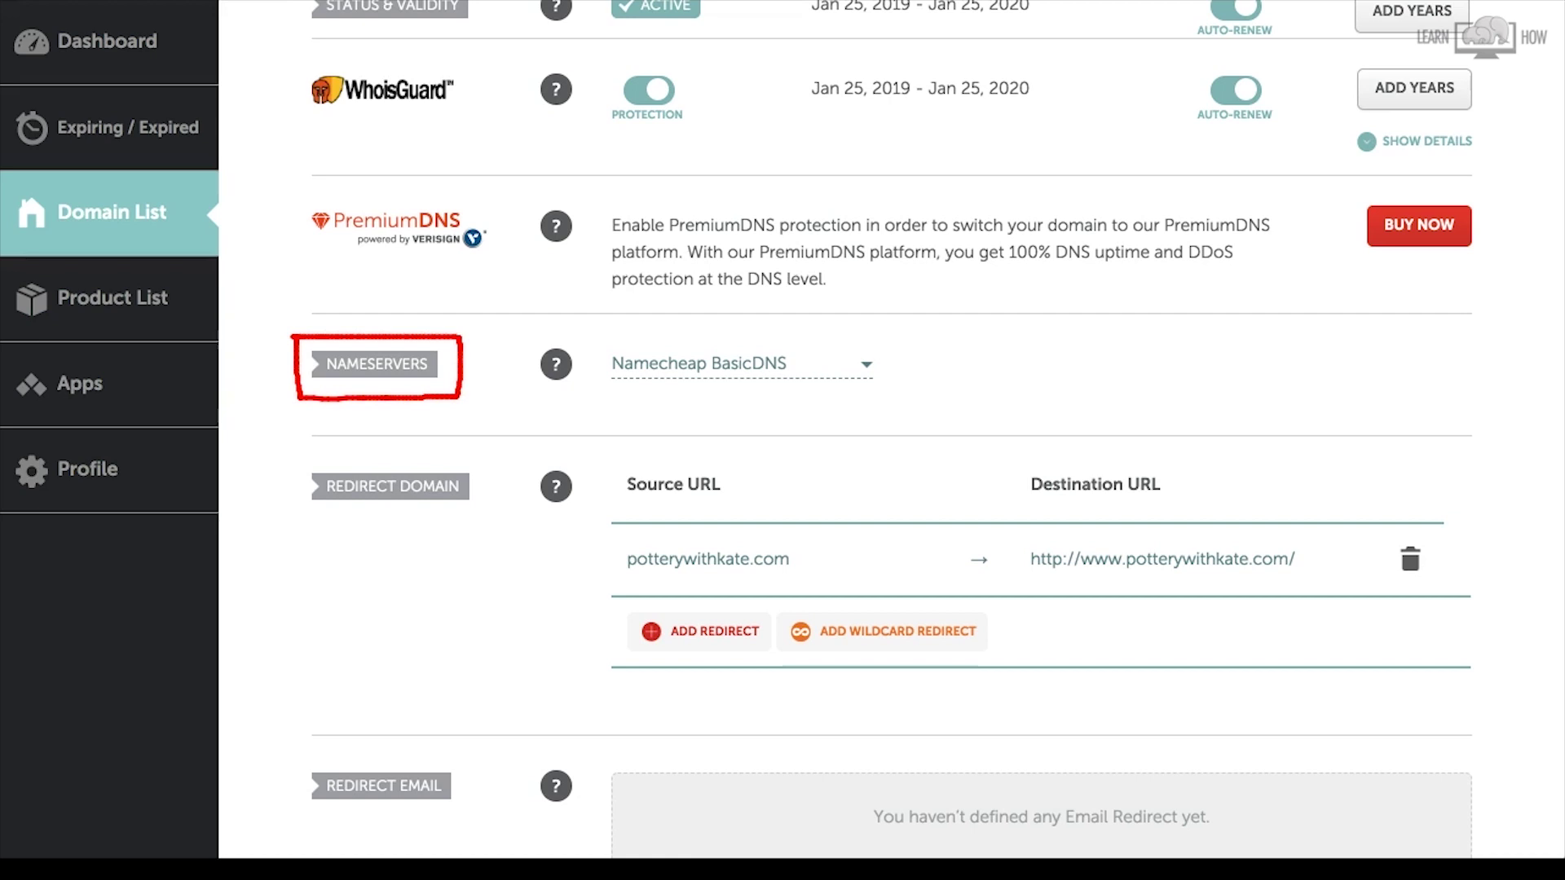
pyautogui.click(864, 364)
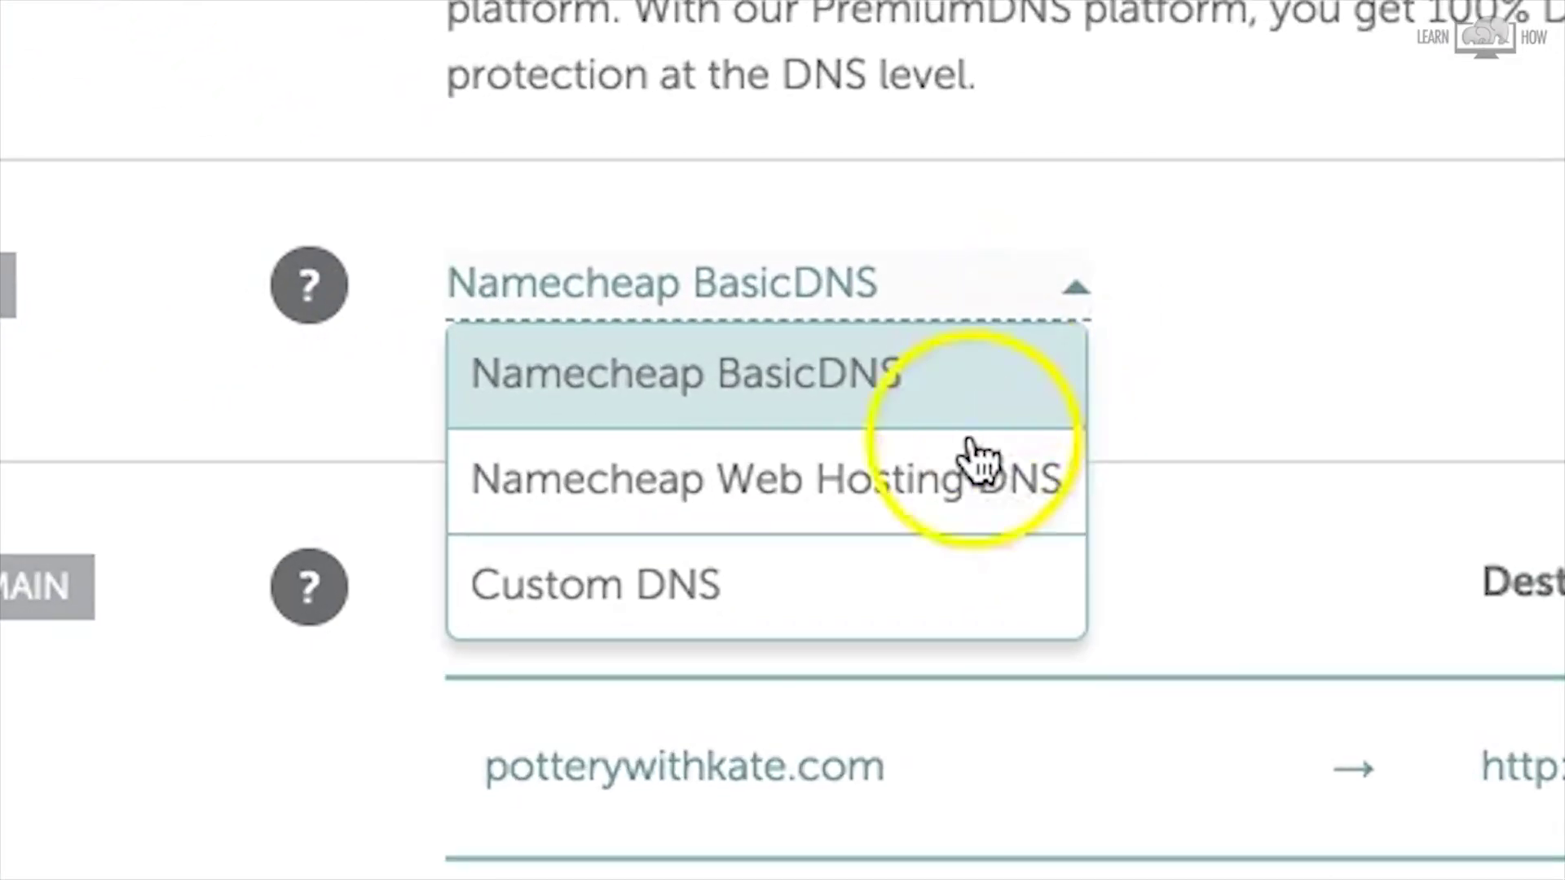
pyautogui.click(766, 601)
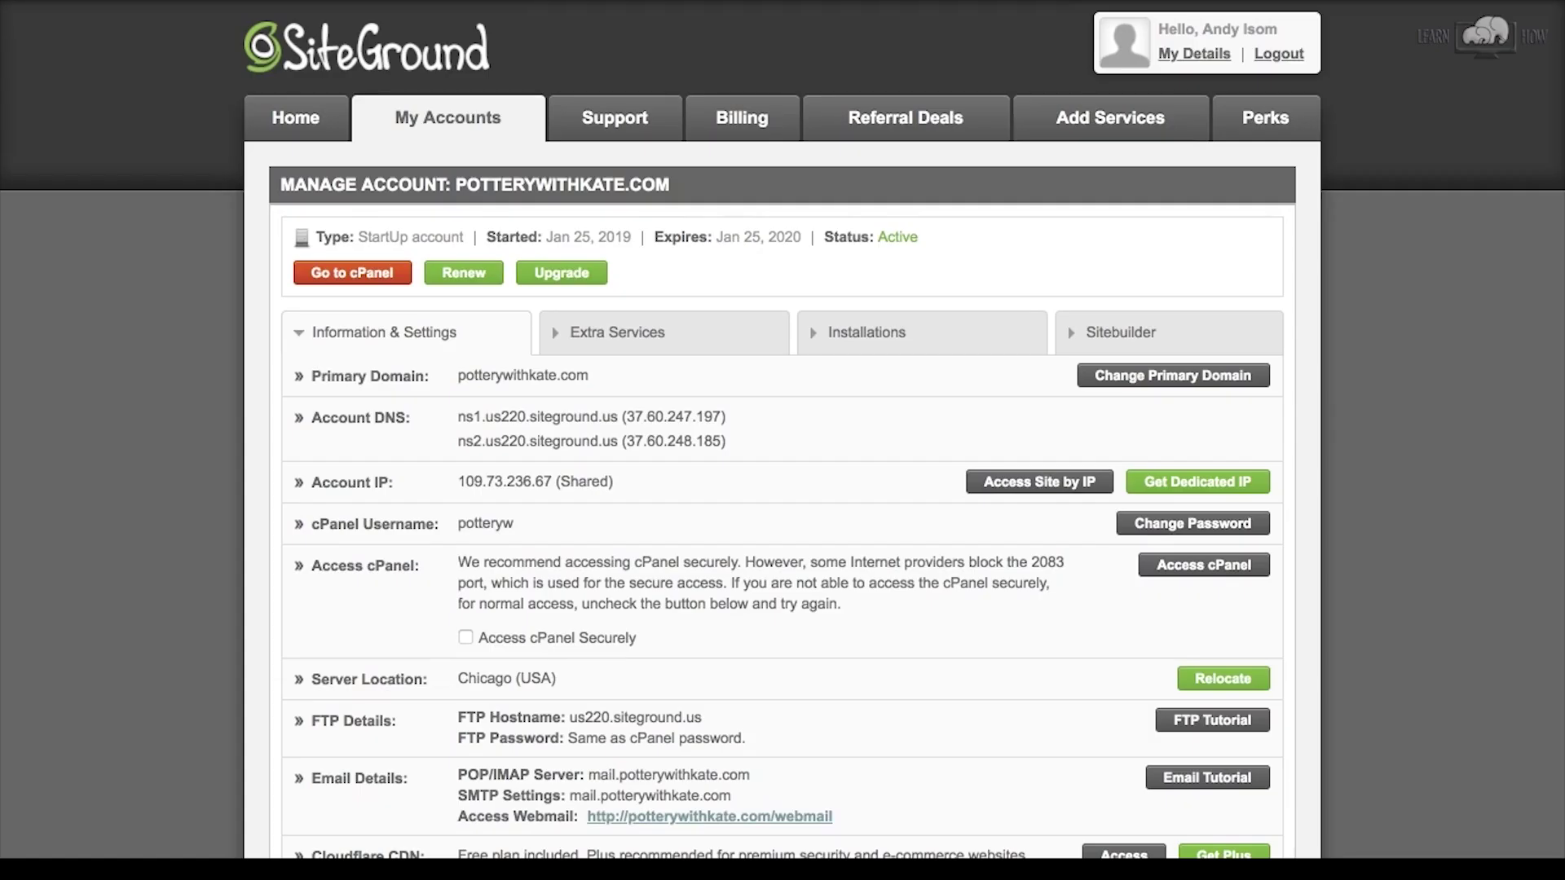
# Copy ns1.us220.siteground.us from SiteGround's Account DNS details and paste it as Nameserver 1 in Namecheap
pyautogui.click(618, 419)
pyautogui.moveTo(618, 419); pyautogui.dragTo(458, 416)
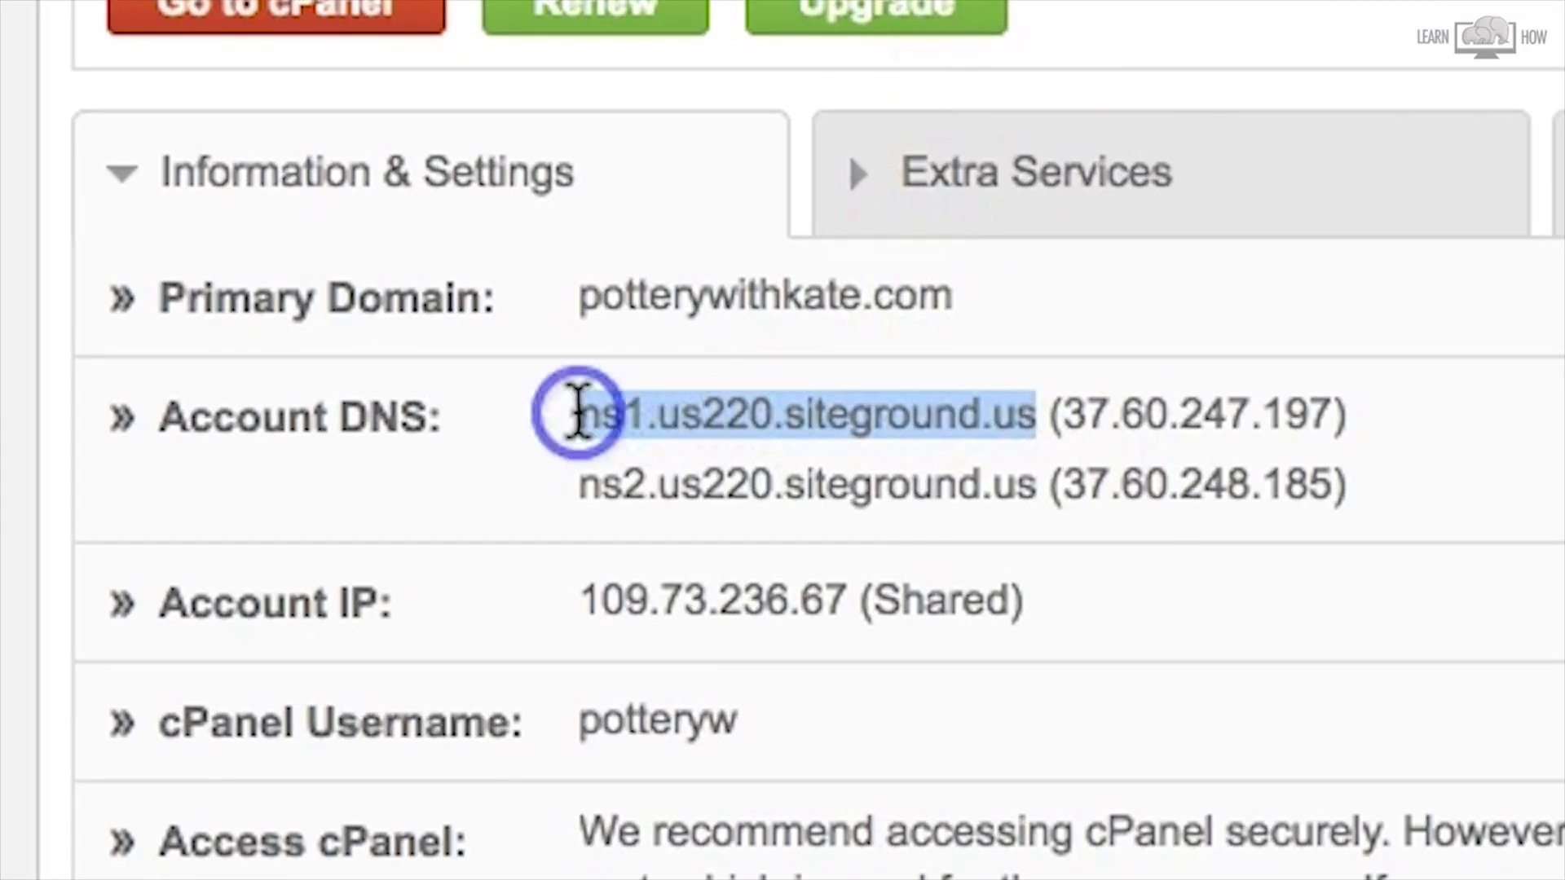
pyautogui.moveTo(578, 414); pyautogui.dragTo(579, 417)
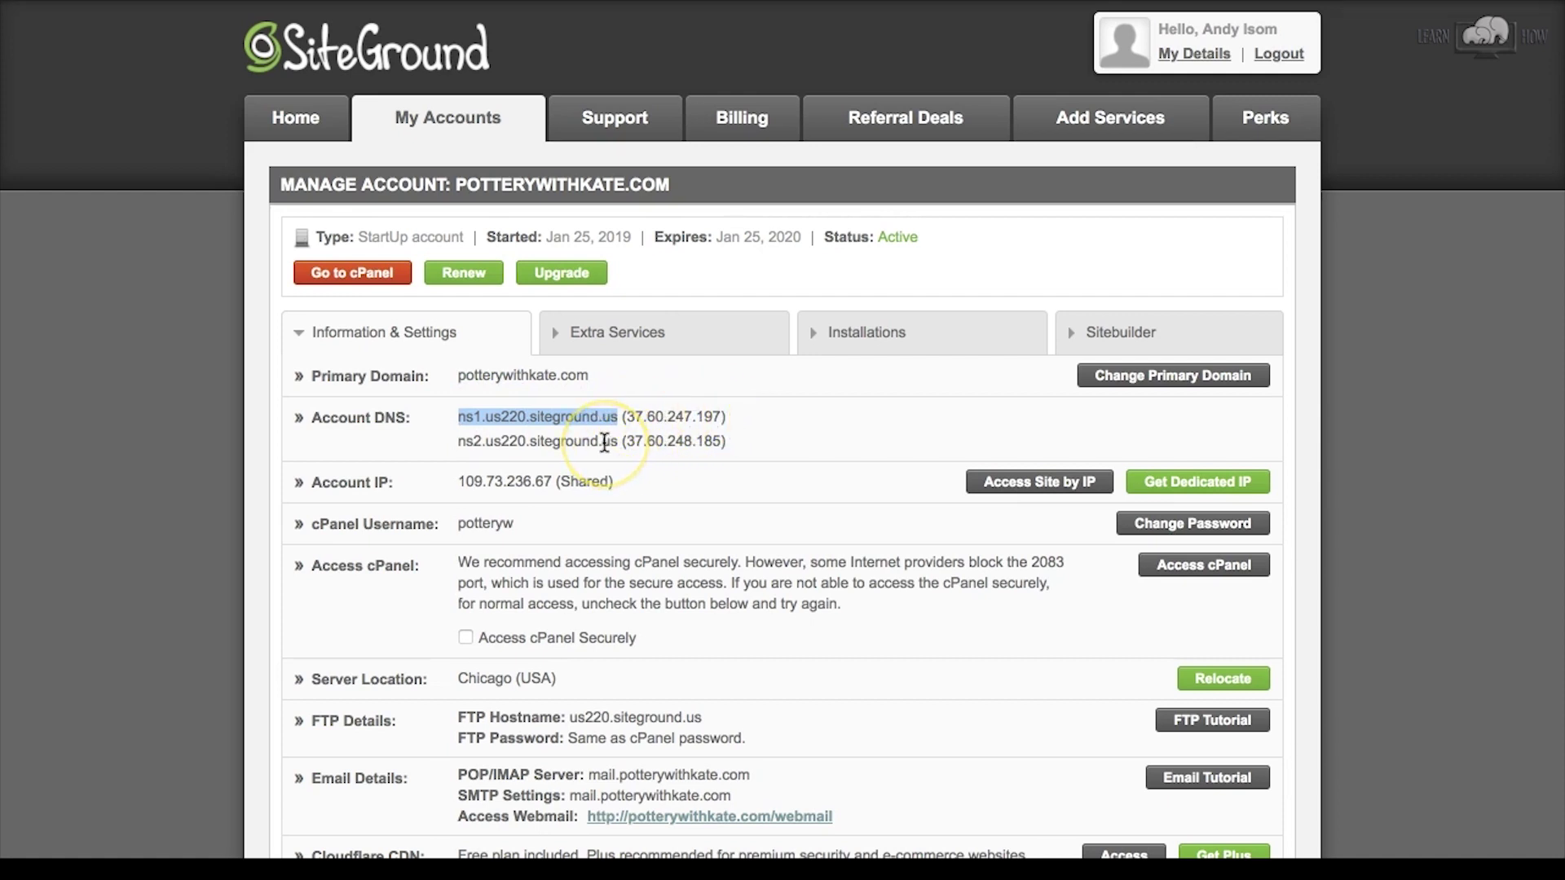
pyautogui.rightClick(581, 415)
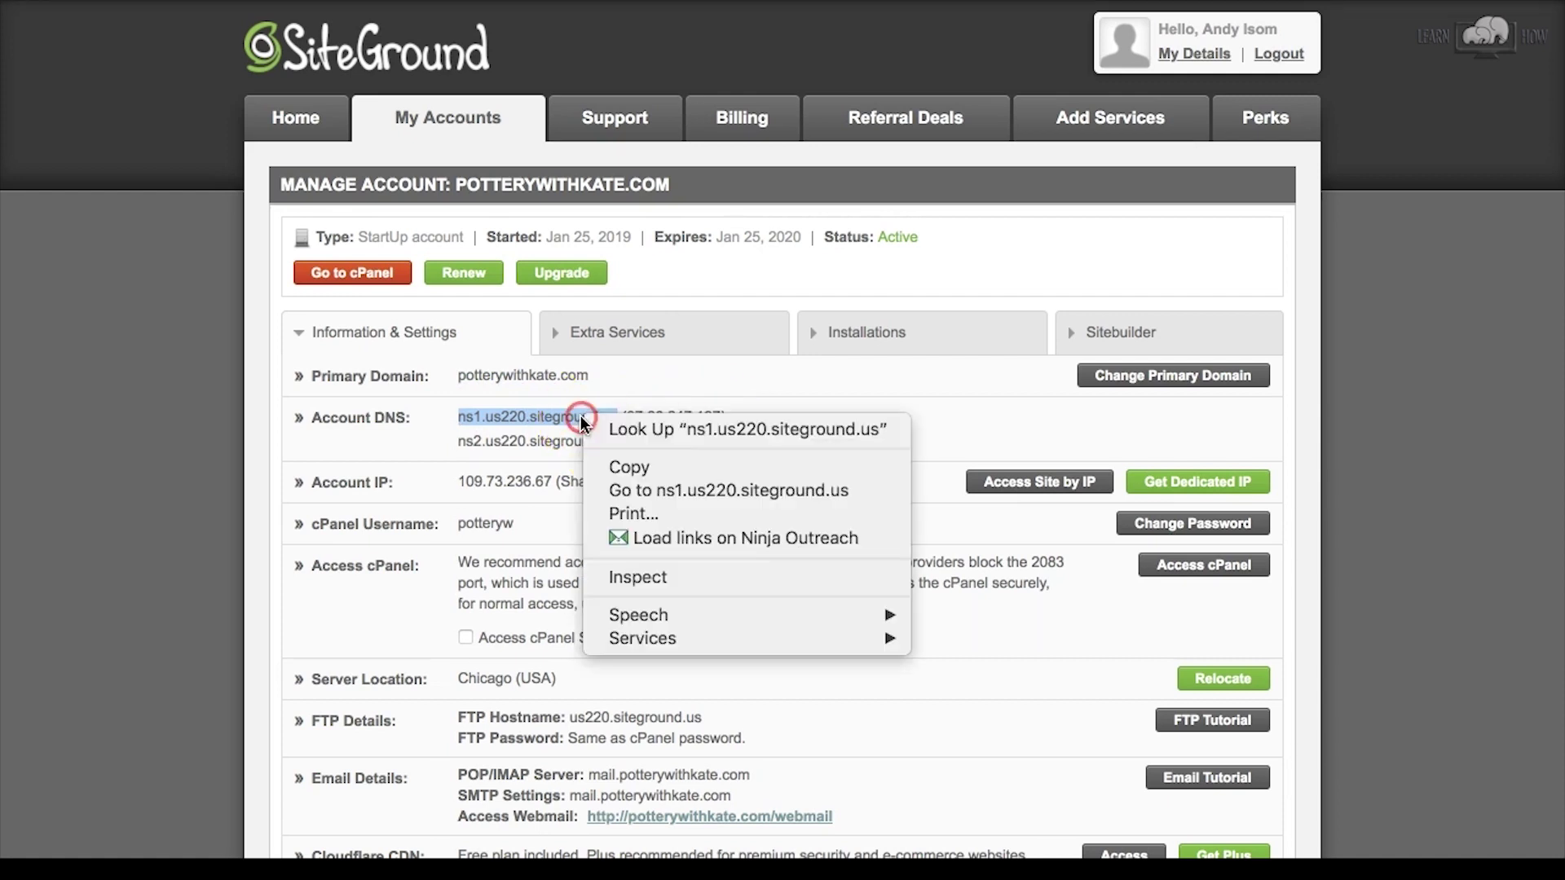
pyautogui.click(613, 466)
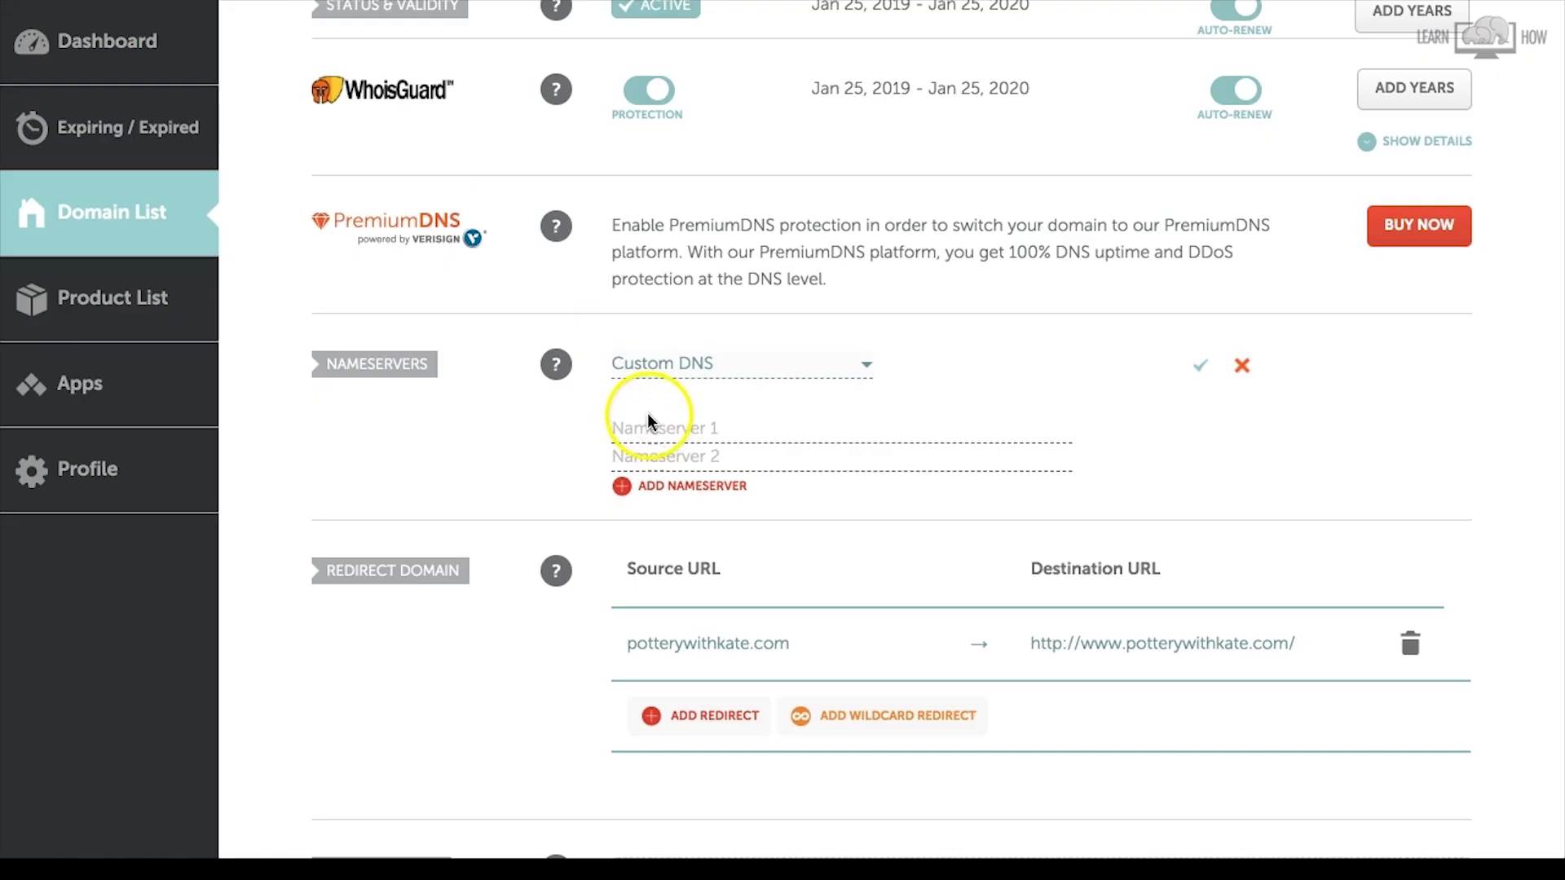
pyautogui.click(652, 429)
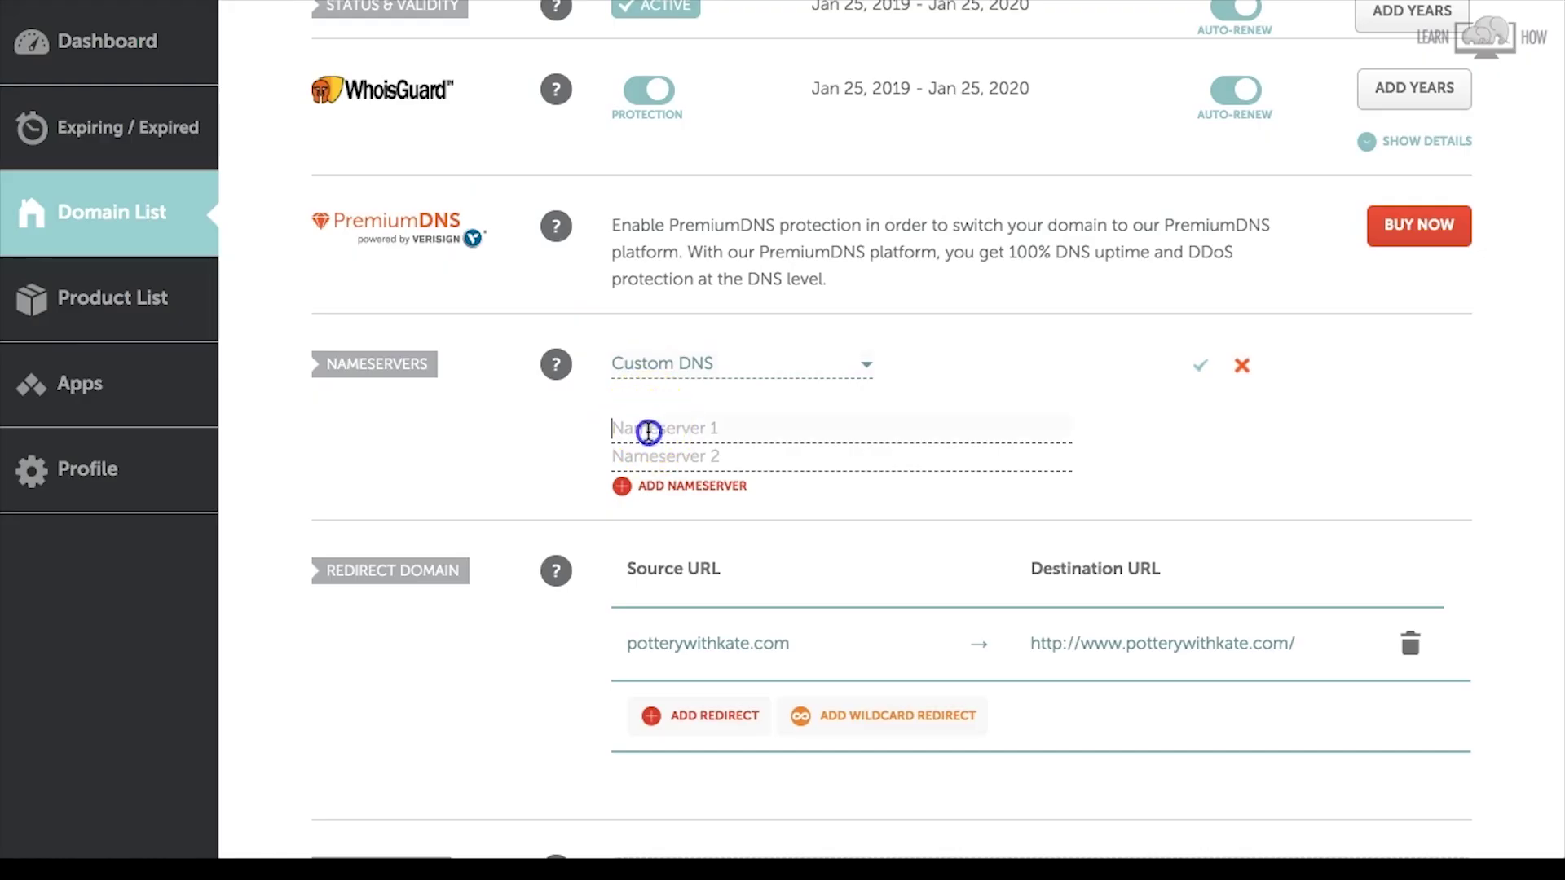
pyautogui.rightClick(652, 429)
pyautogui.click(701, 587)
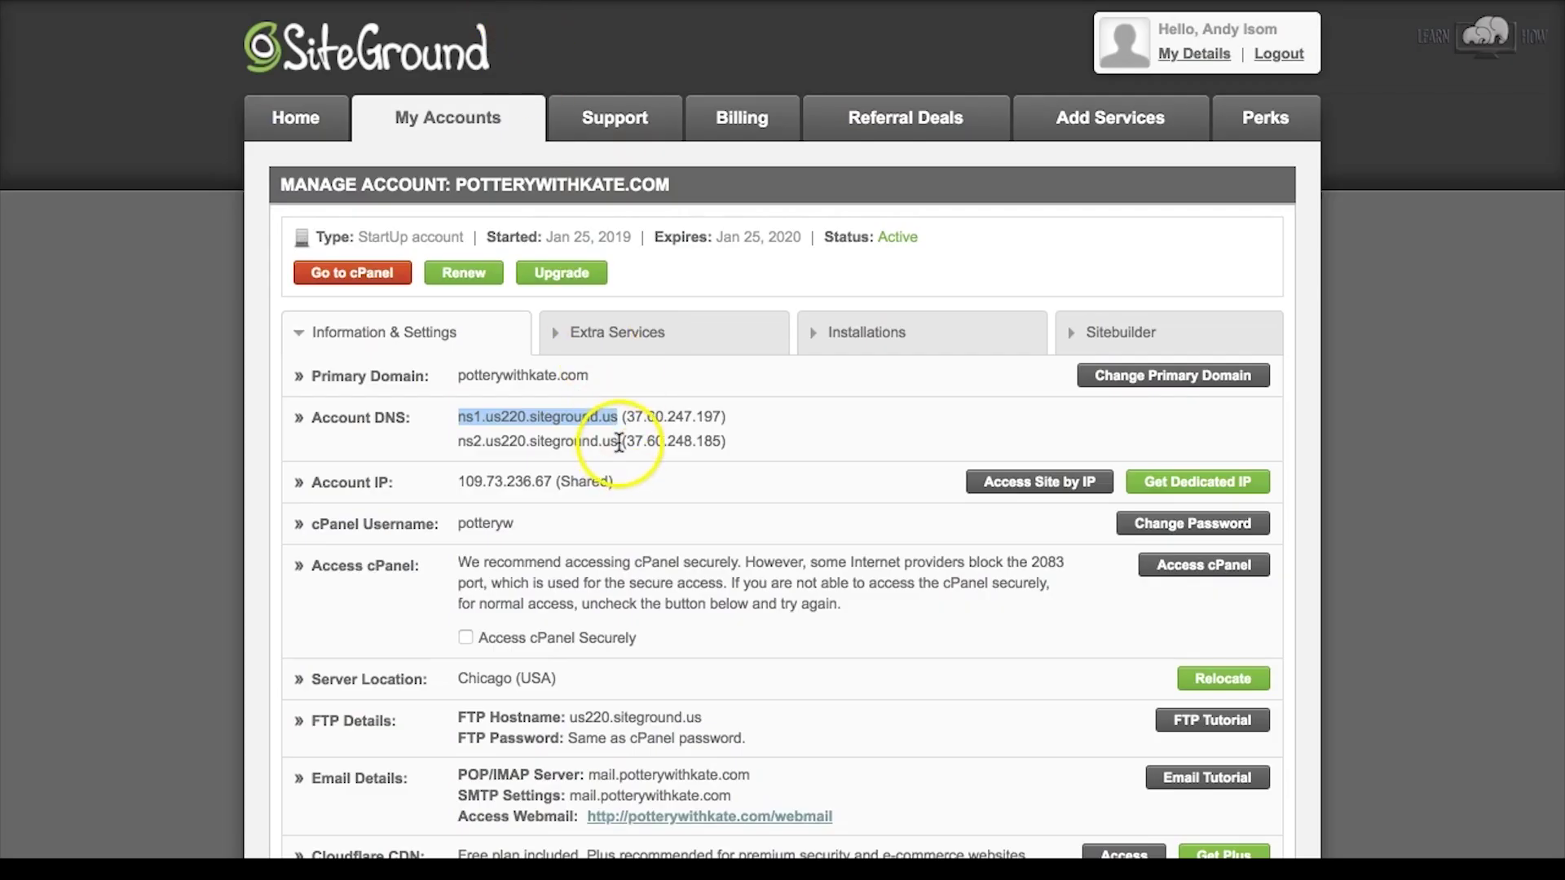
# Copy ns2.us220.siteground.us from SiteGround into Namecheap as Nameserver 2 and save the custom nameservers
pyautogui.moveTo(619, 443); pyautogui.dragTo(455, 447)
pyautogui.rightClick(453, 438)
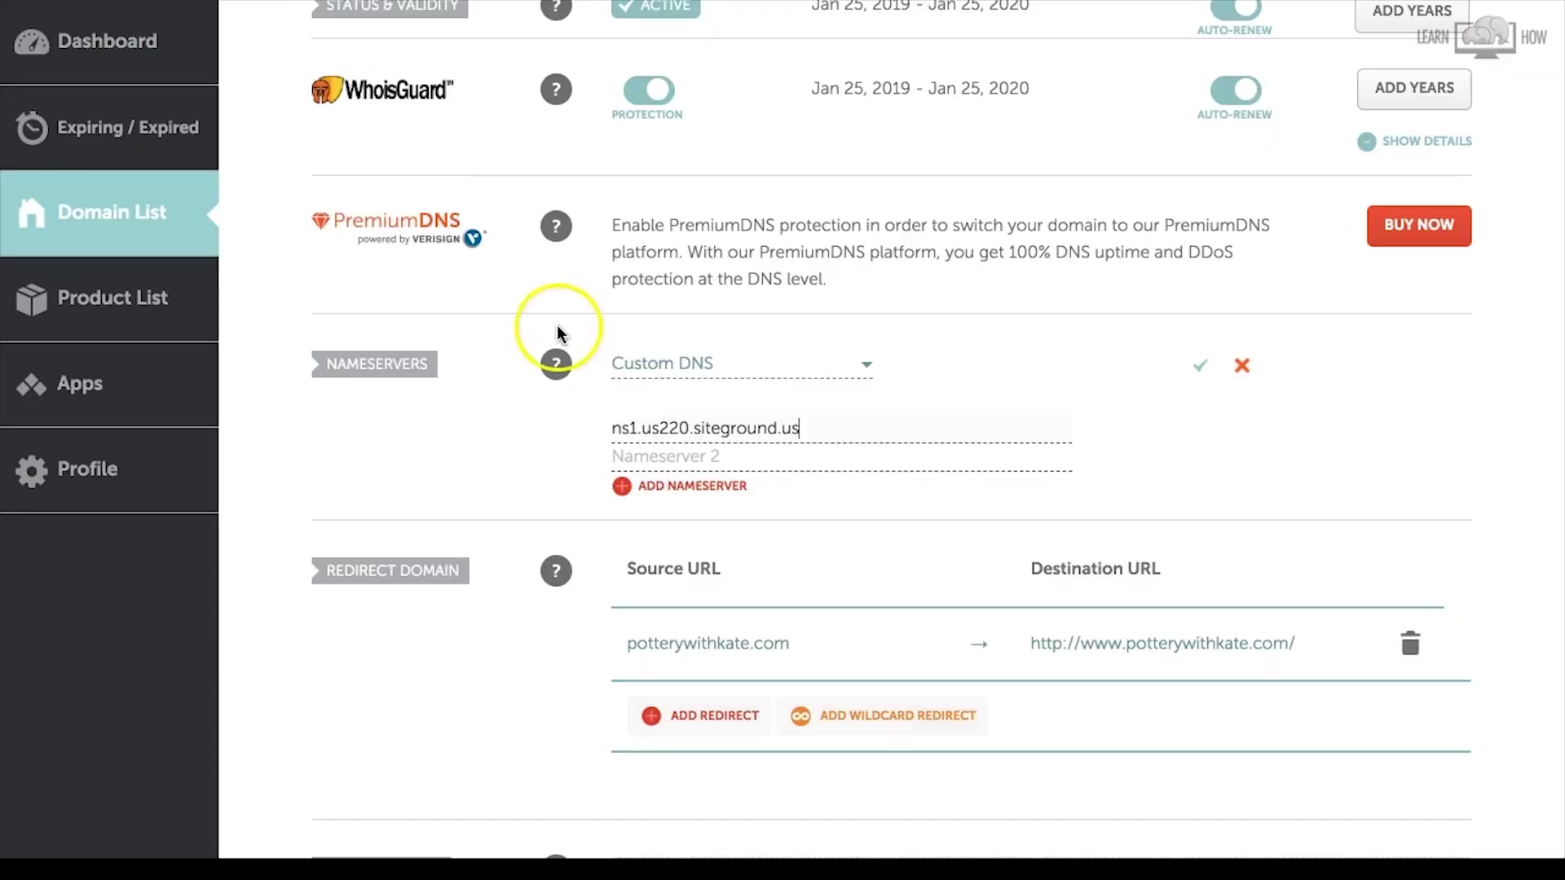
pyautogui.click(632, 458)
pyautogui.rightClick(632, 459)
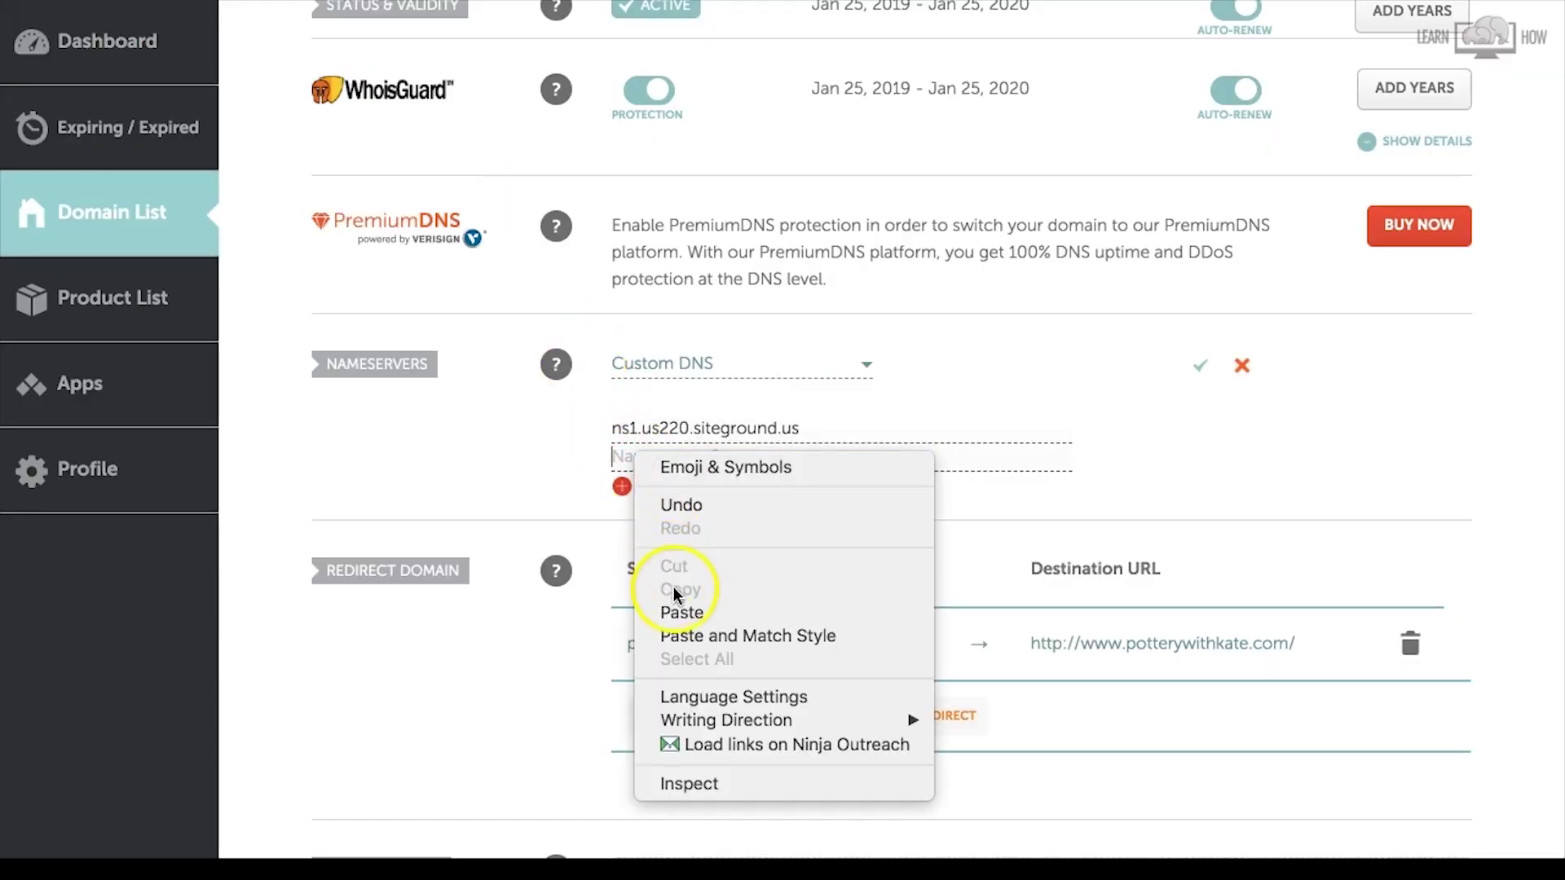
pyautogui.click(678, 608)
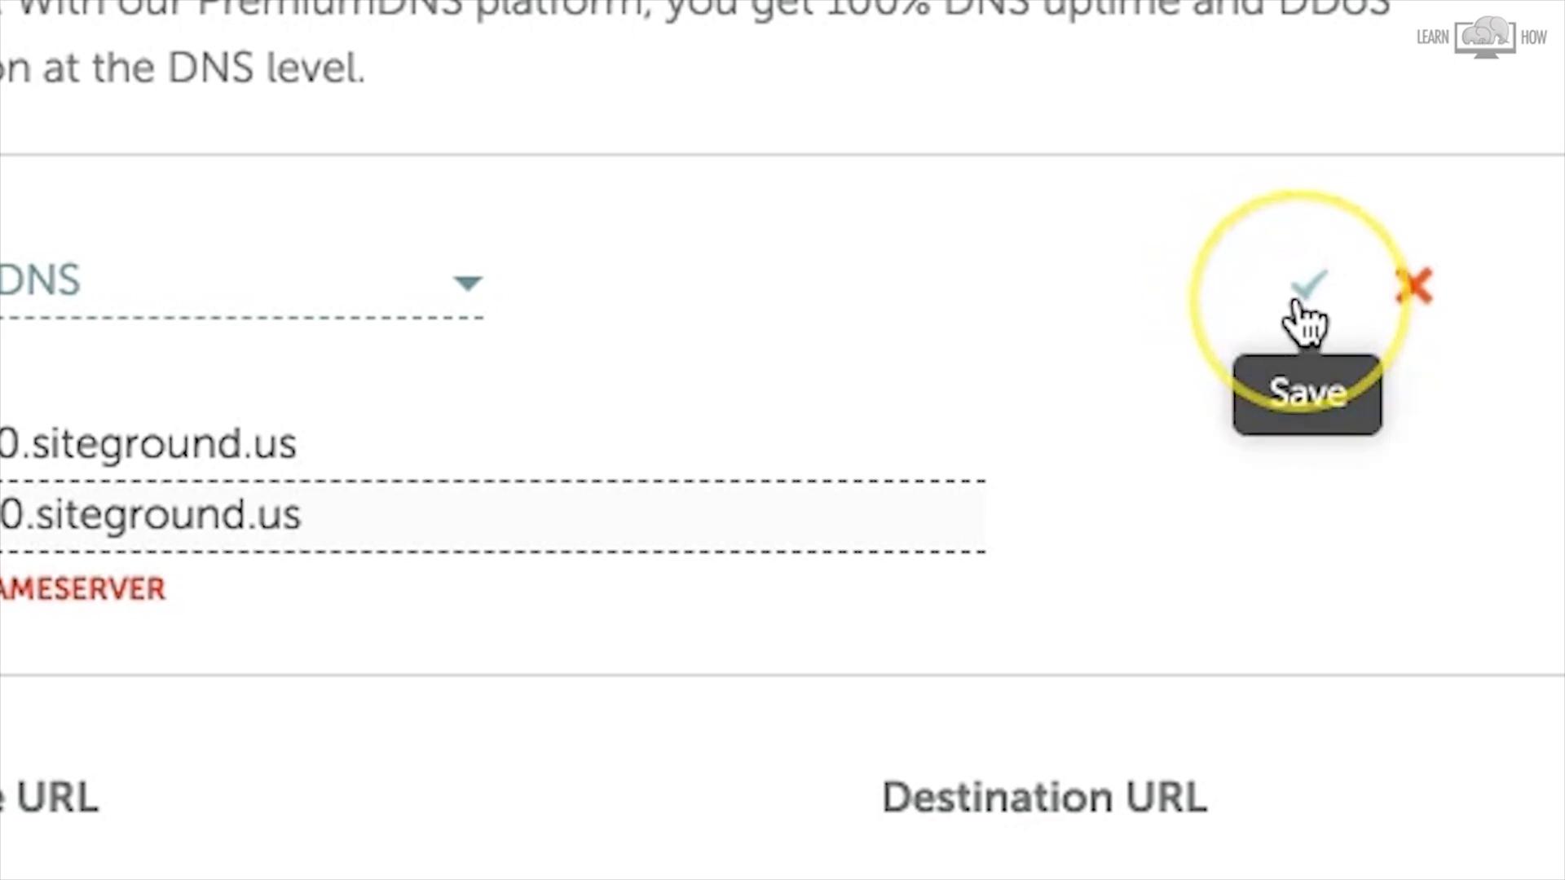
pyautogui.click(1298, 300)
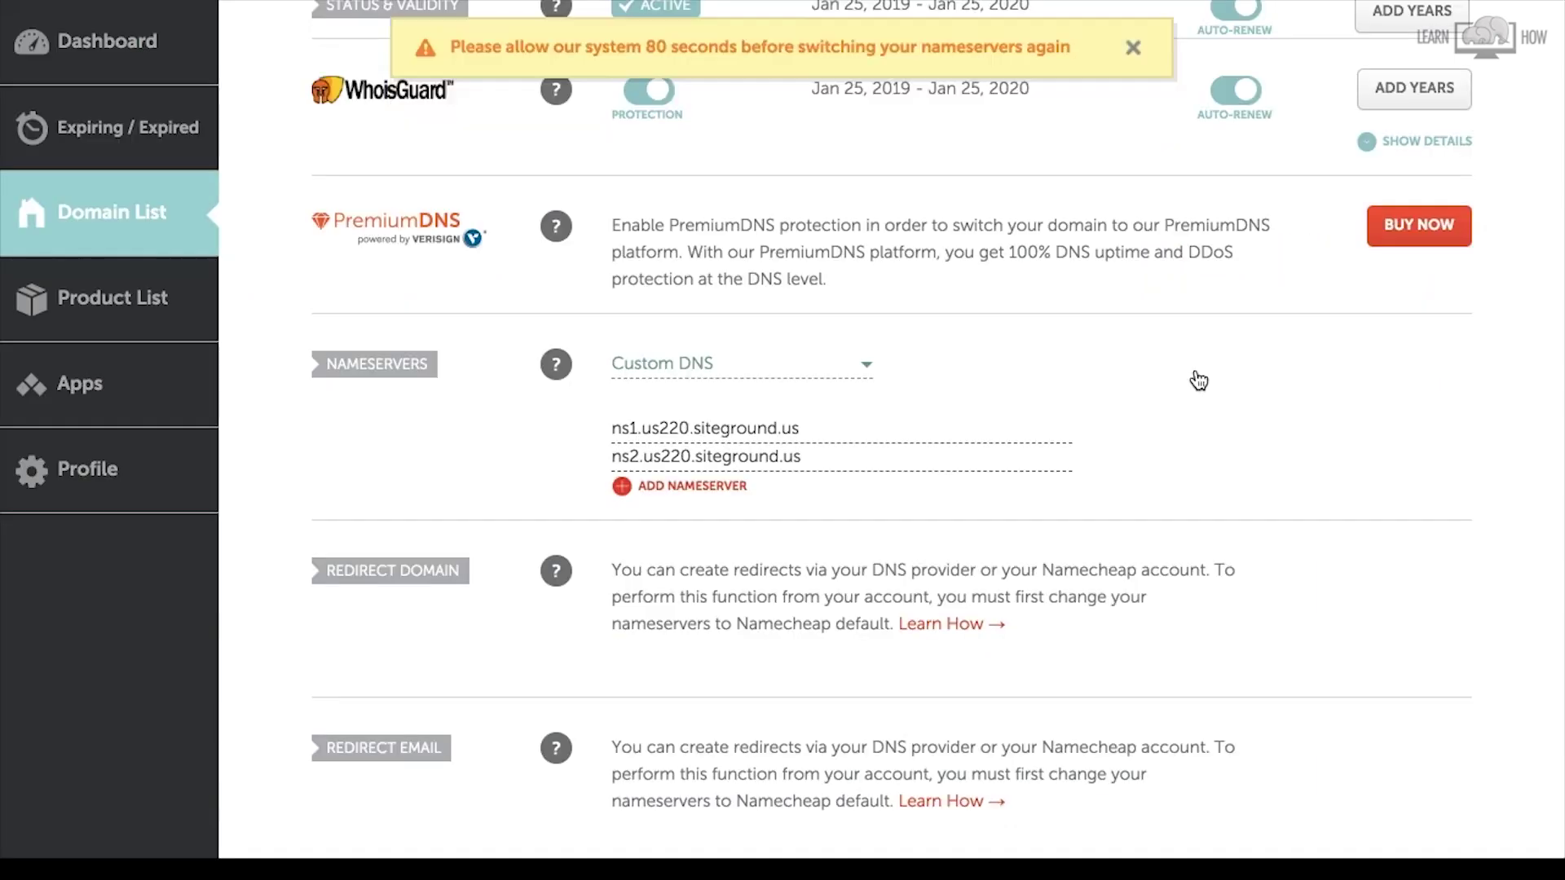
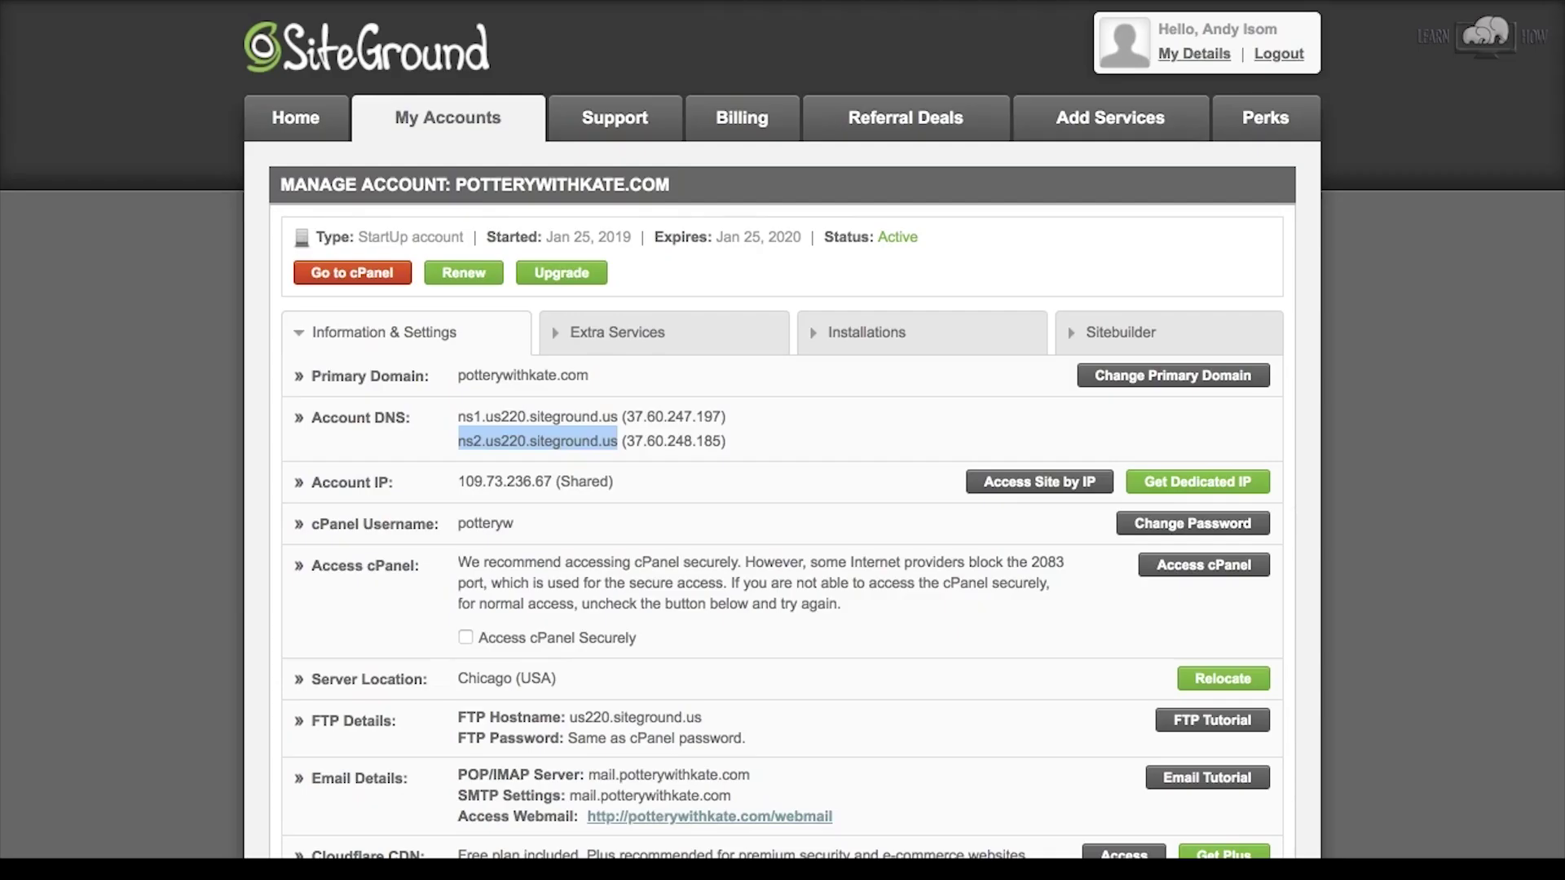
# Log in to the WordPress site with the account password and have the login remembered
pyautogui.click(1362, 440)
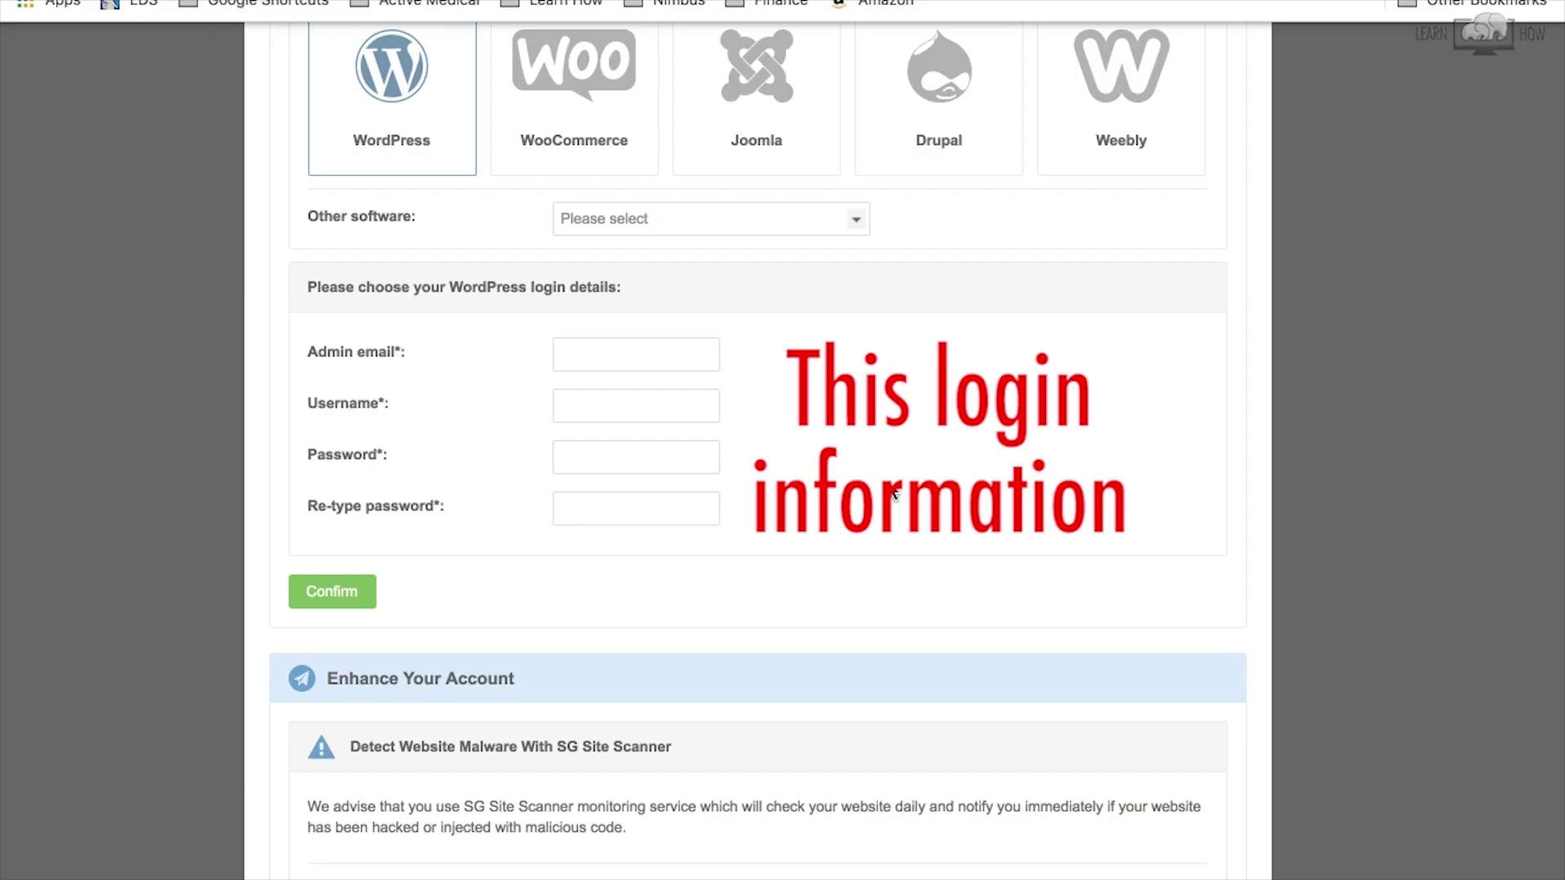
pyautogui.click(767, 419)
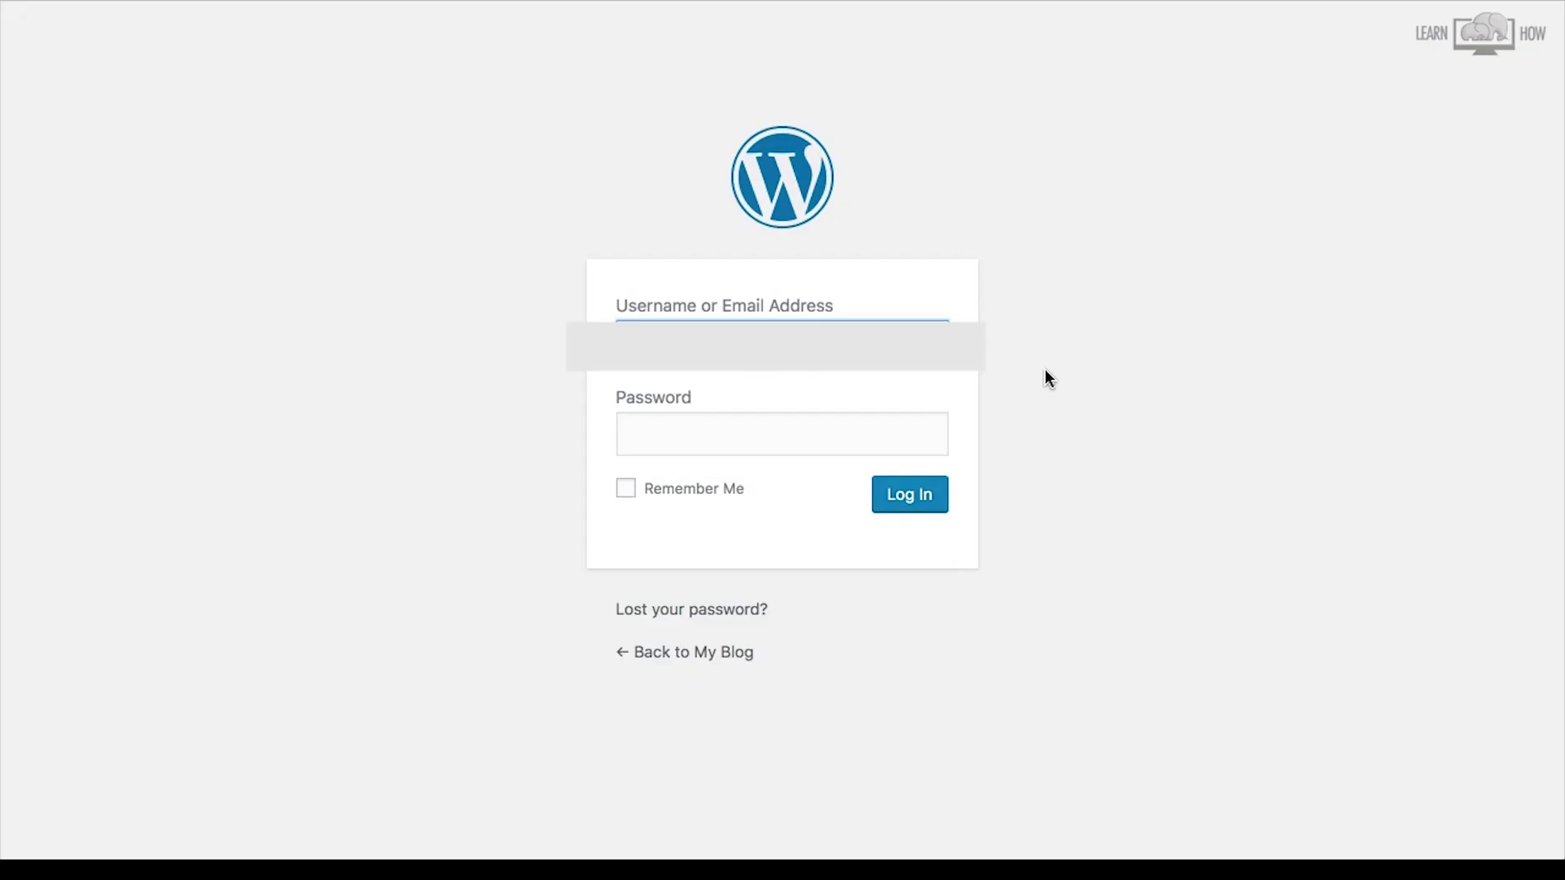
pyautogui.press('Tab')
pyautogui.write('**********')
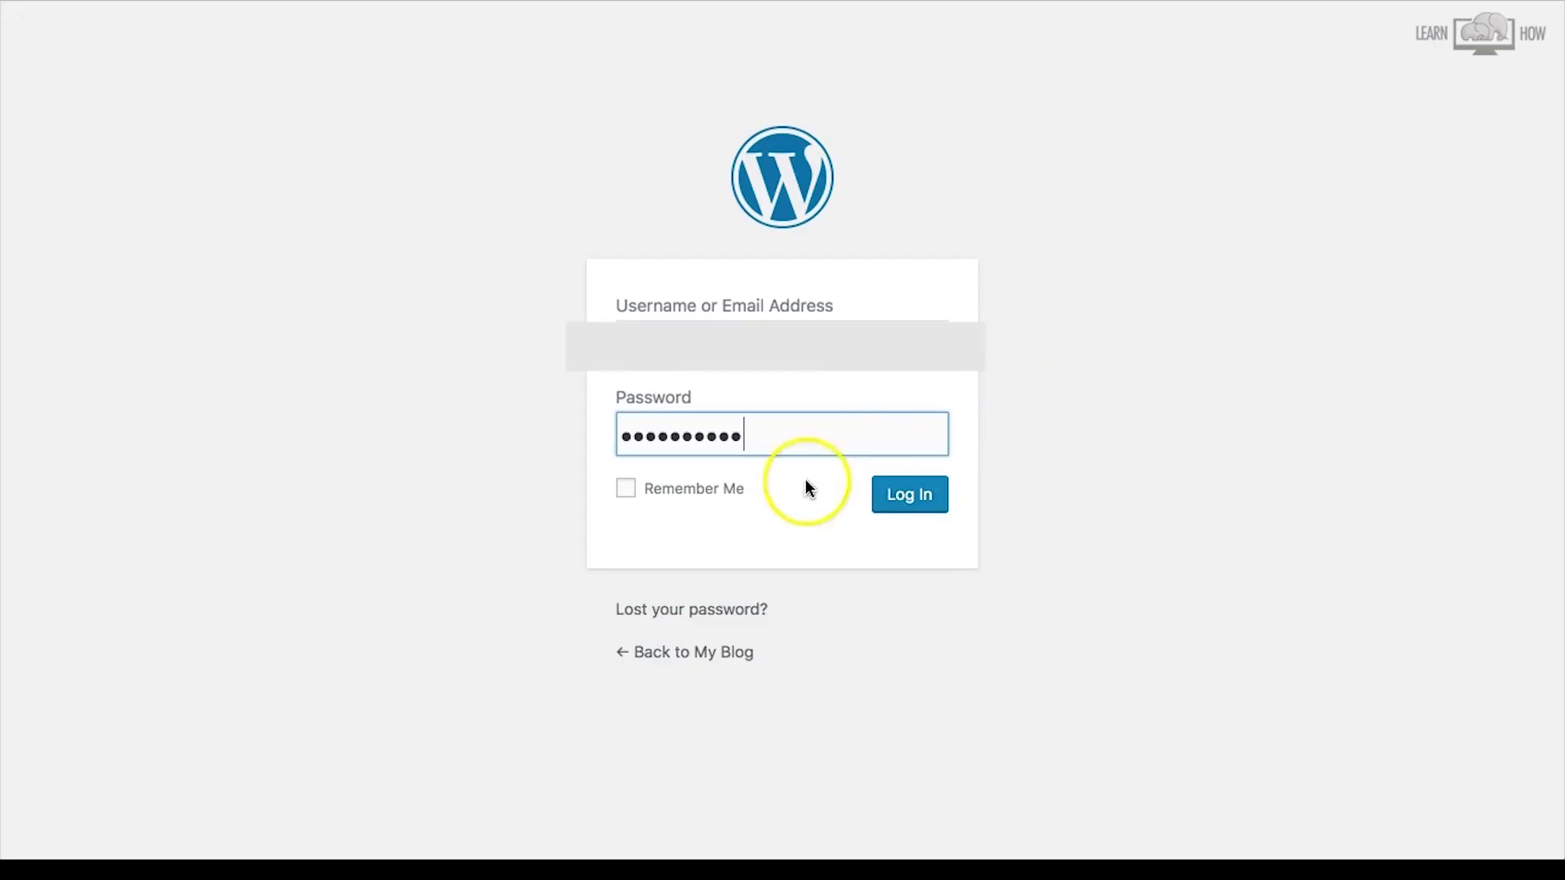
pyautogui.click(626, 489)
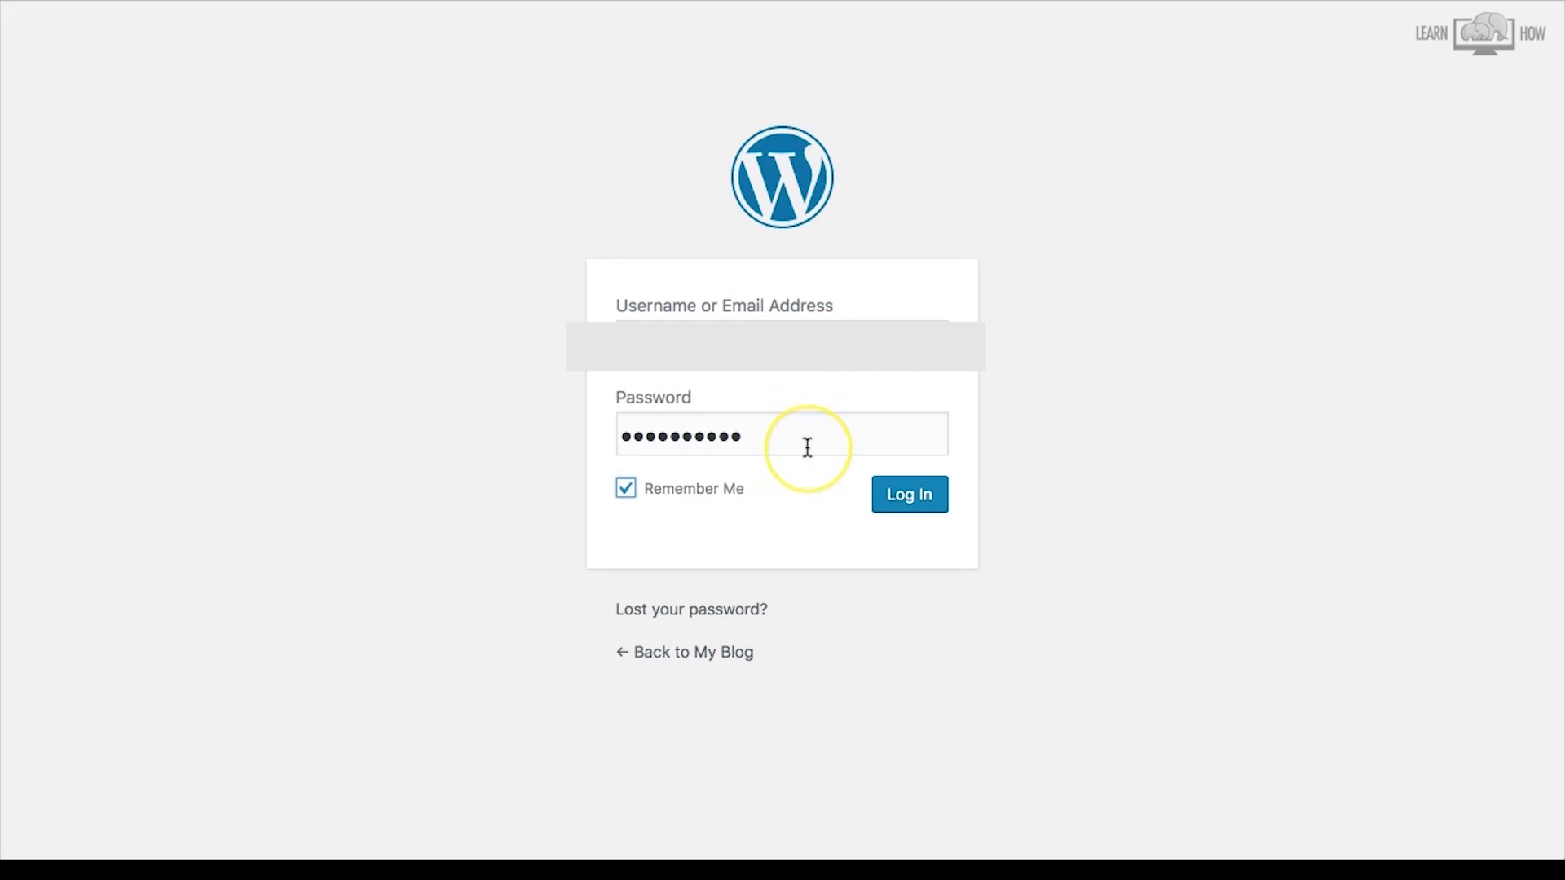
pyautogui.click(906, 498)
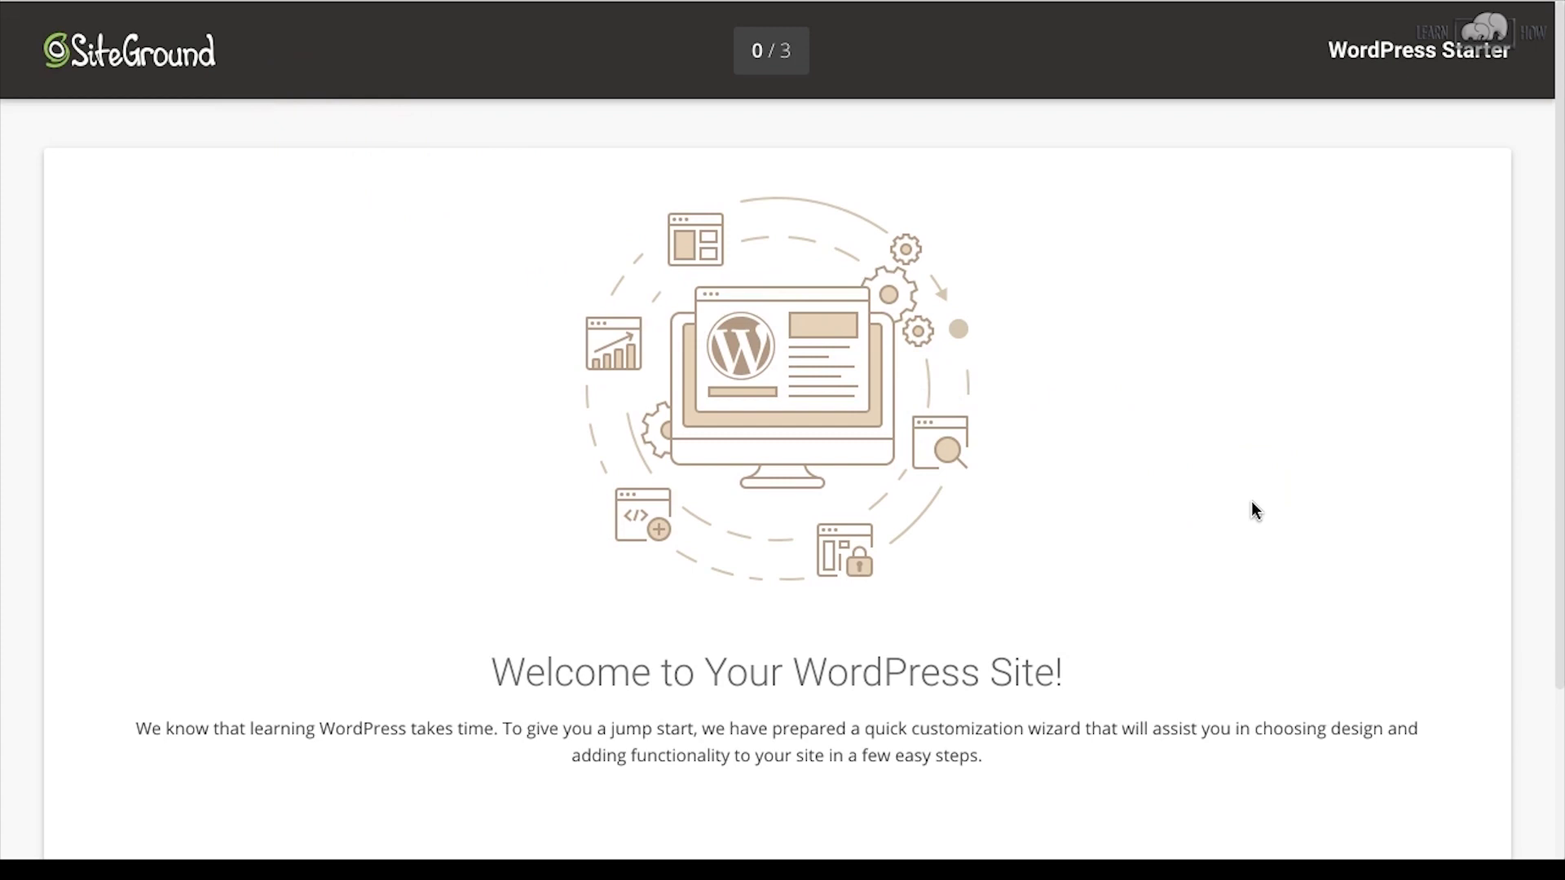
# Start the WordPress Starter customization wizard and look through the available free site designs
pyautogui.scroll(-3, 1251, 501)
pyautogui.click(802, 742)
pyautogui.scroll(10, 1243, 648)
pyautogui.scroll(20, 1243, 648)
pyautogui.scroll(5, 1243, 648)
pyautogui.scroll(10, 1251, 642)
pyautogui.scroll(-8, 960, 600)
pyautogui.scroll(-3, 961, 600)
pyautogui.scroll(8, 962, 563)
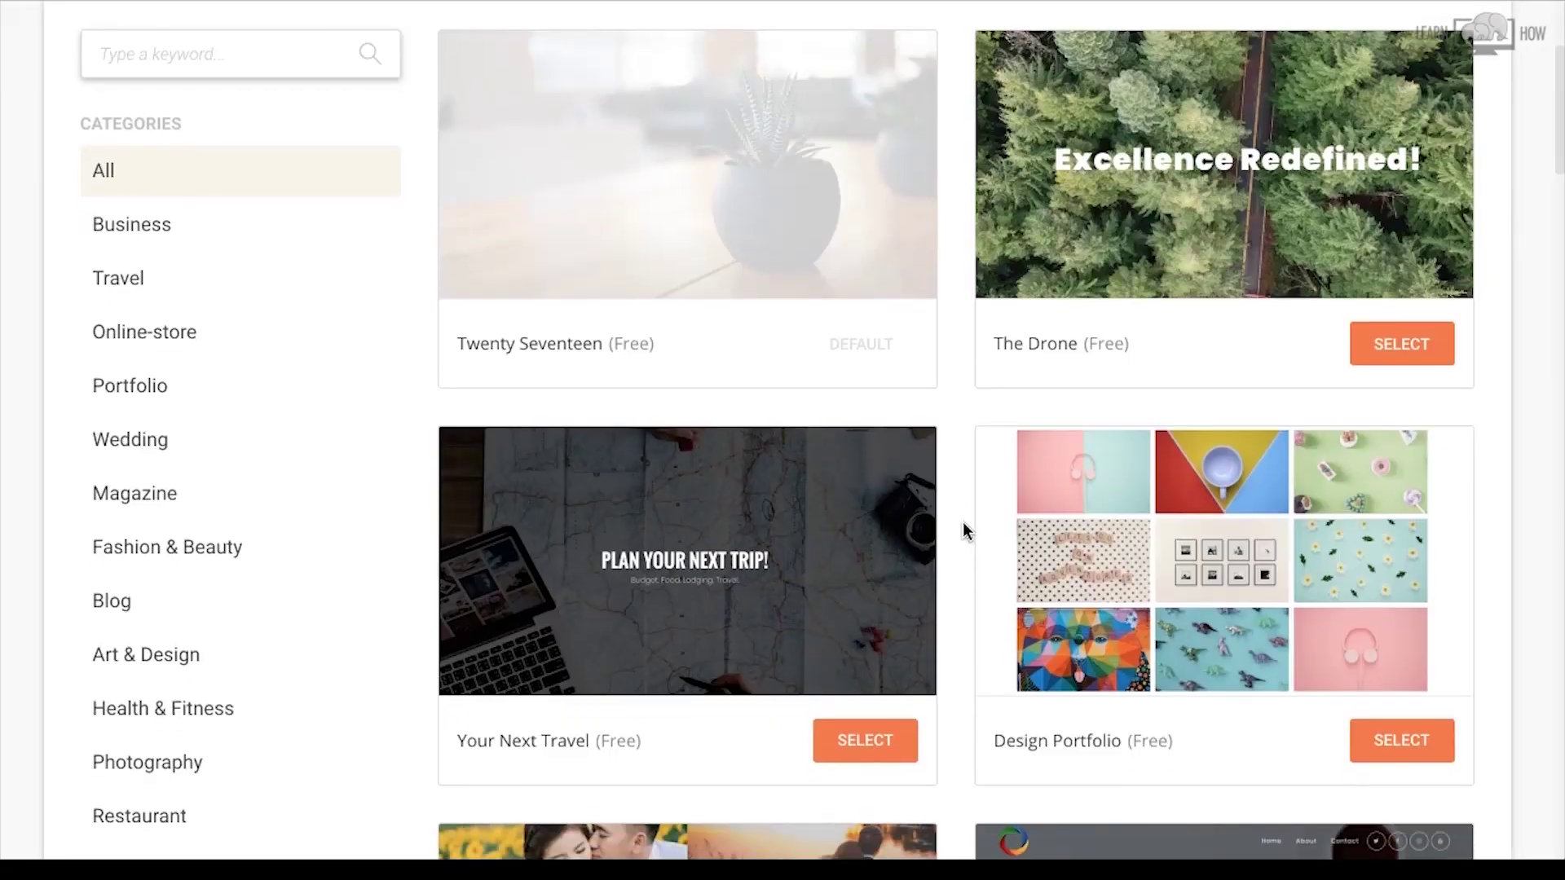
pyautogui.scroll(-1, 951, 525)
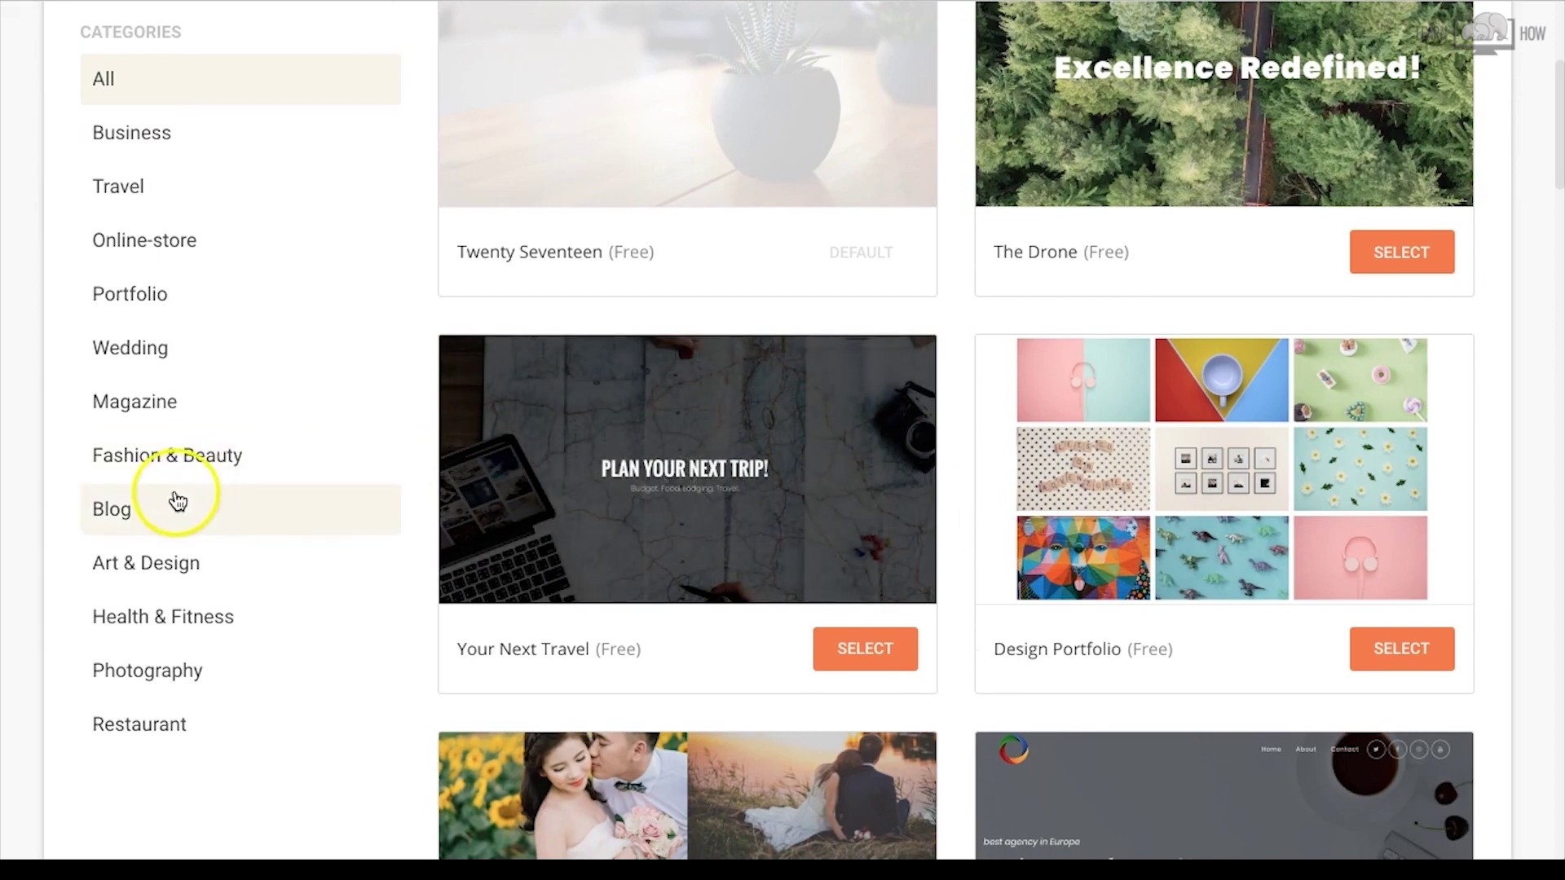
# Filter the site designs to the Blog category and look over the available blog designs
pyautogui.click(190, 499)
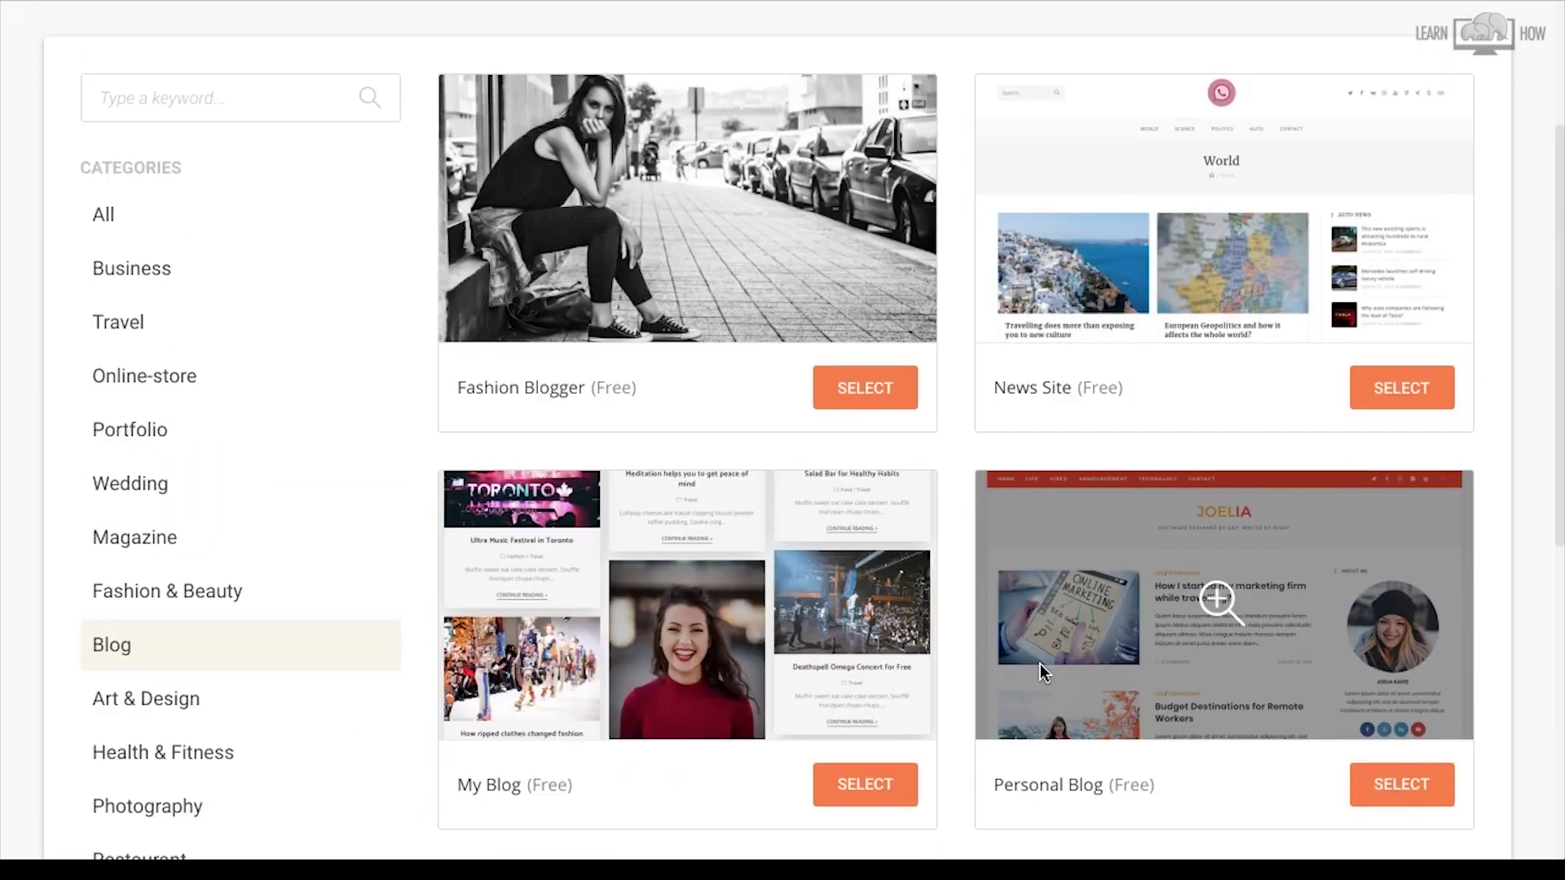
pyautogui.click(1046, 659)
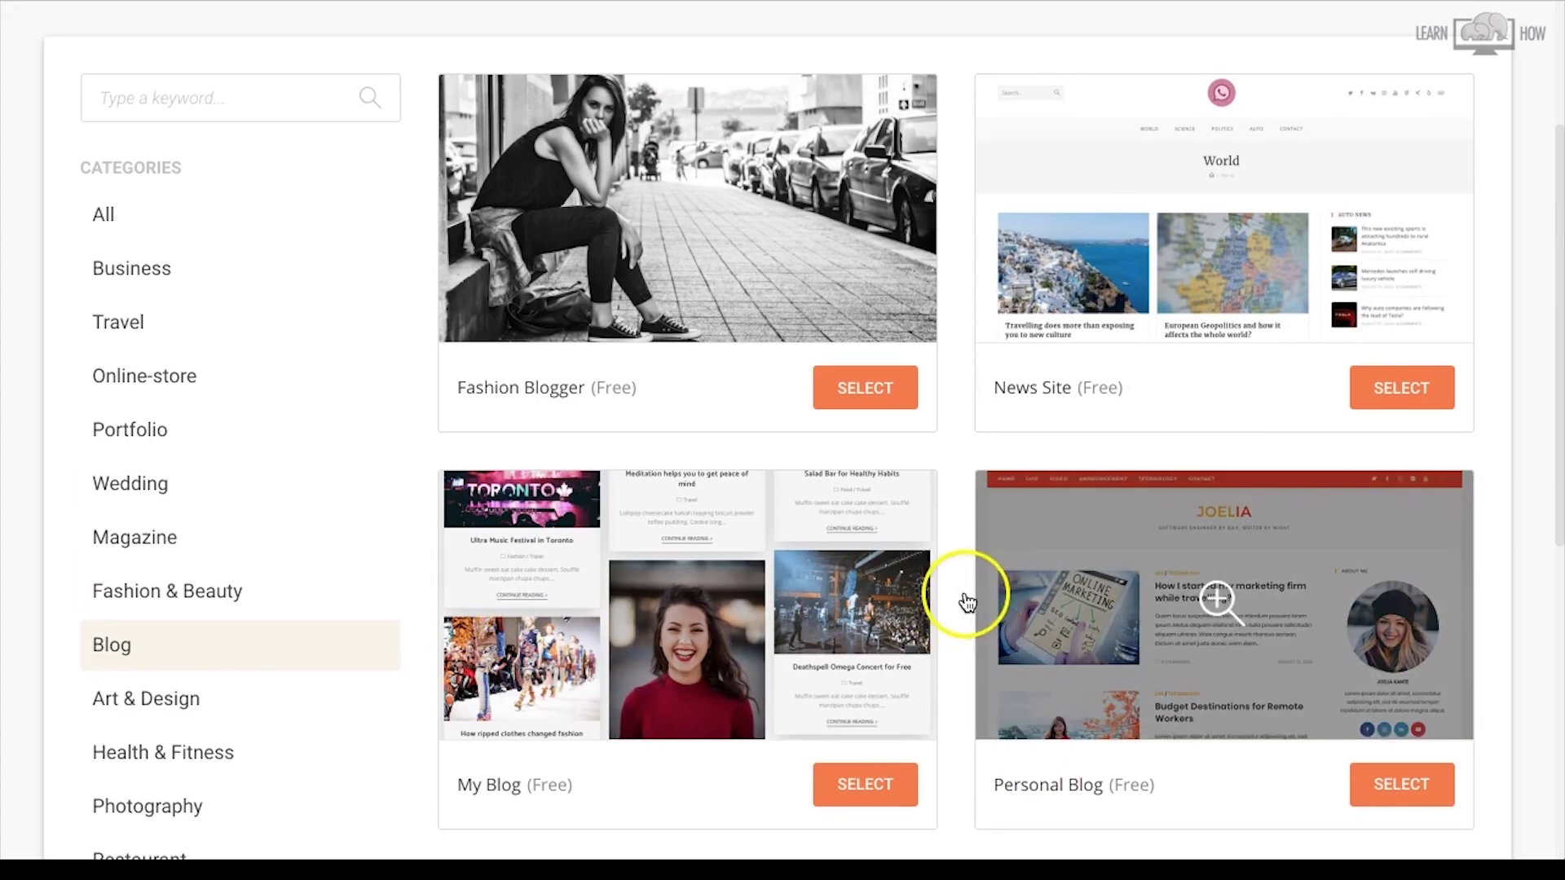
pyautogui.scroll(-1, 967, 595)
pyautogui.scroll(-1, 967, 602)
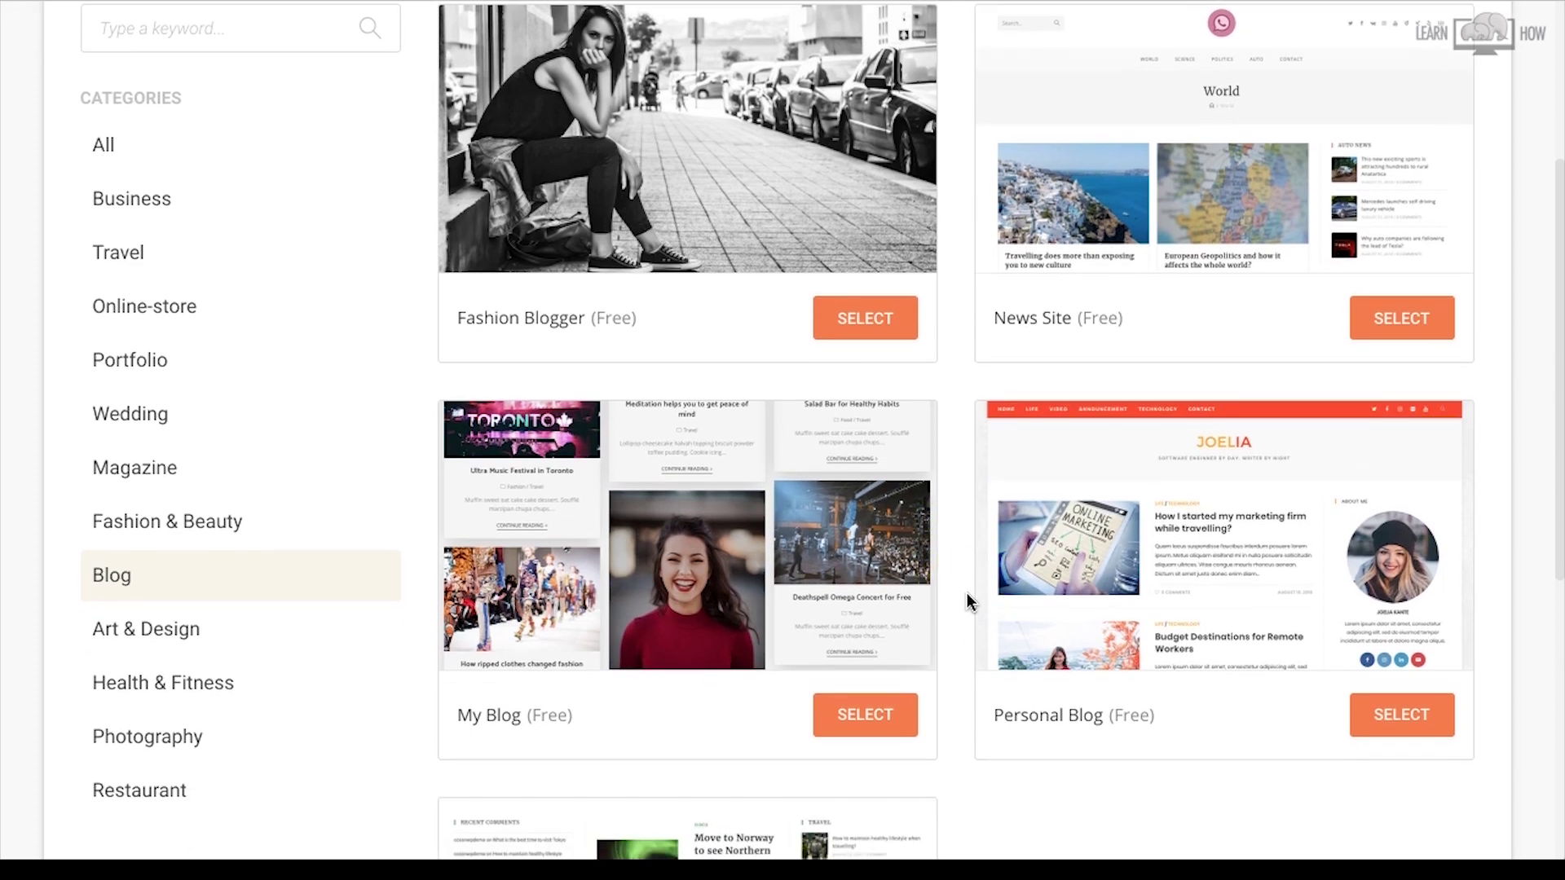
pyautogui.click(1152, 689)
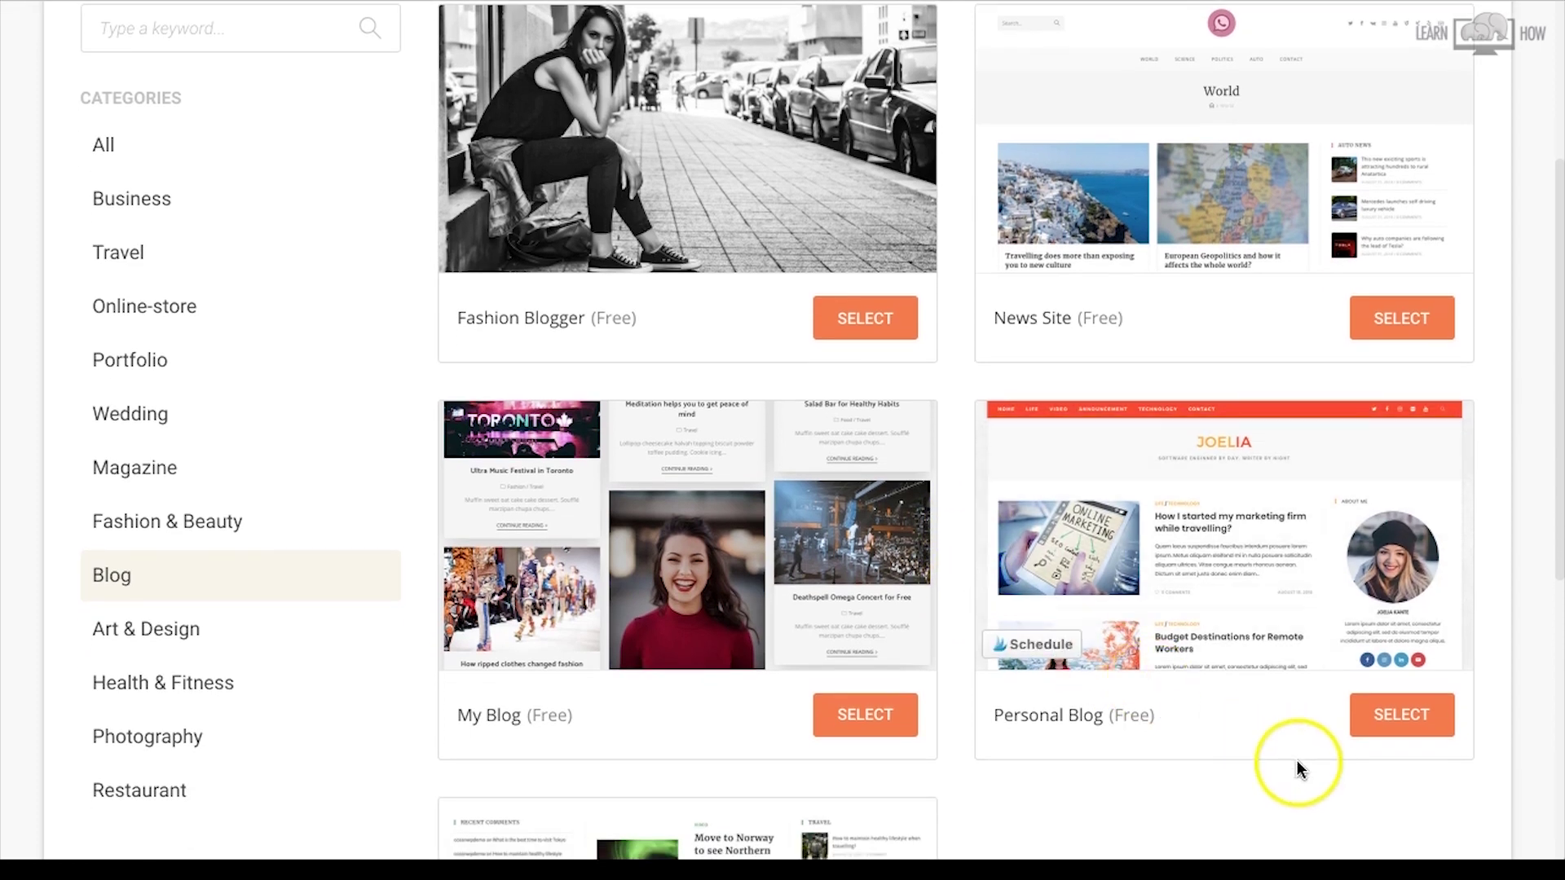
pyautogui.scroll(-3, 1301, 771)
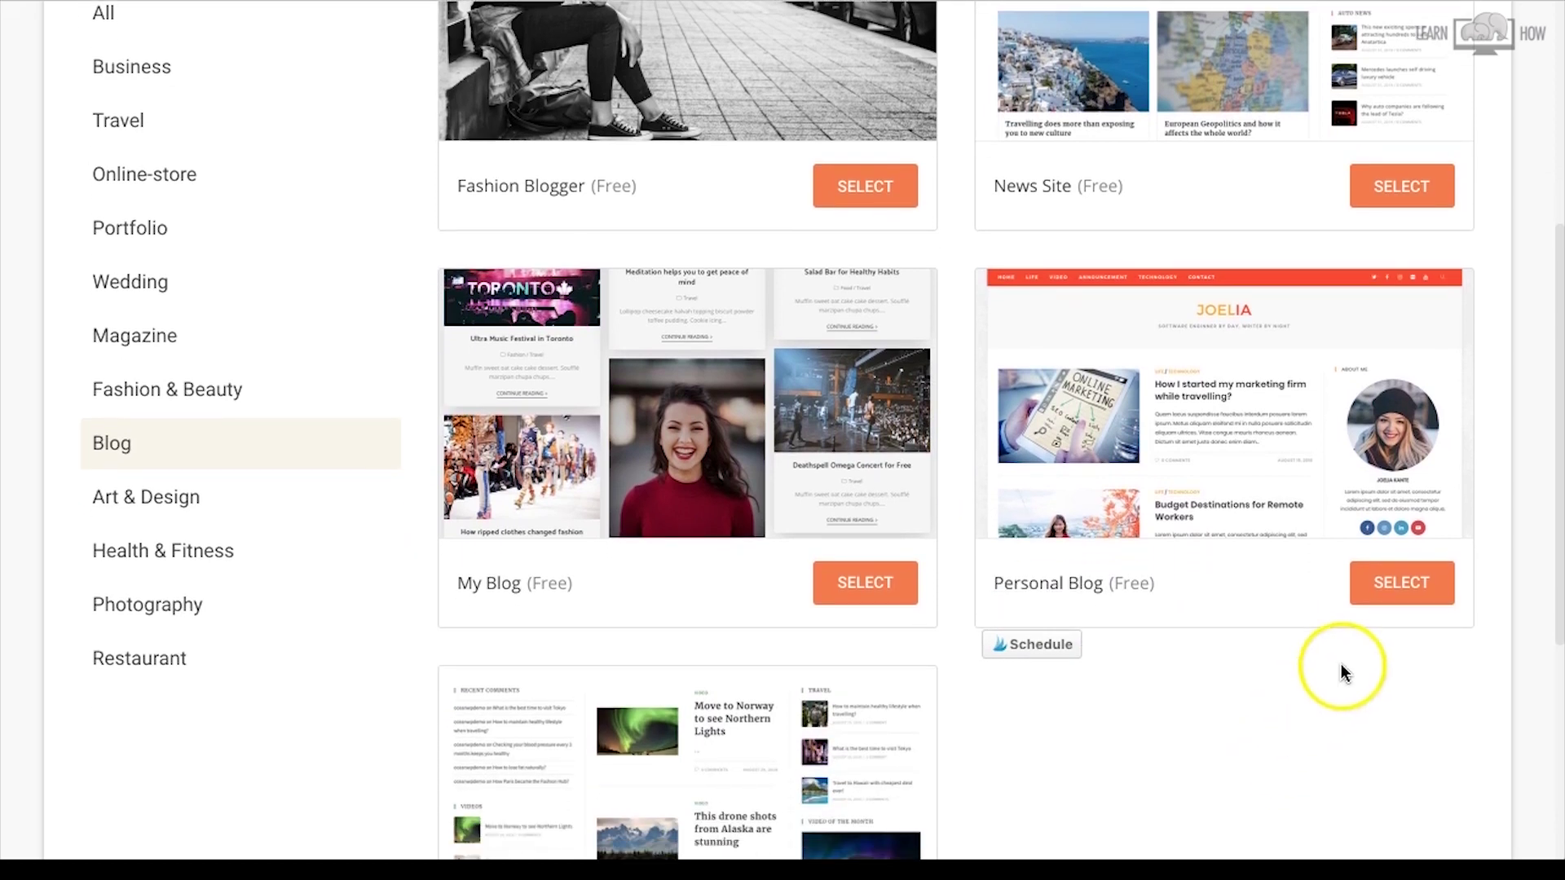
pyautogui.click(1411, 600)
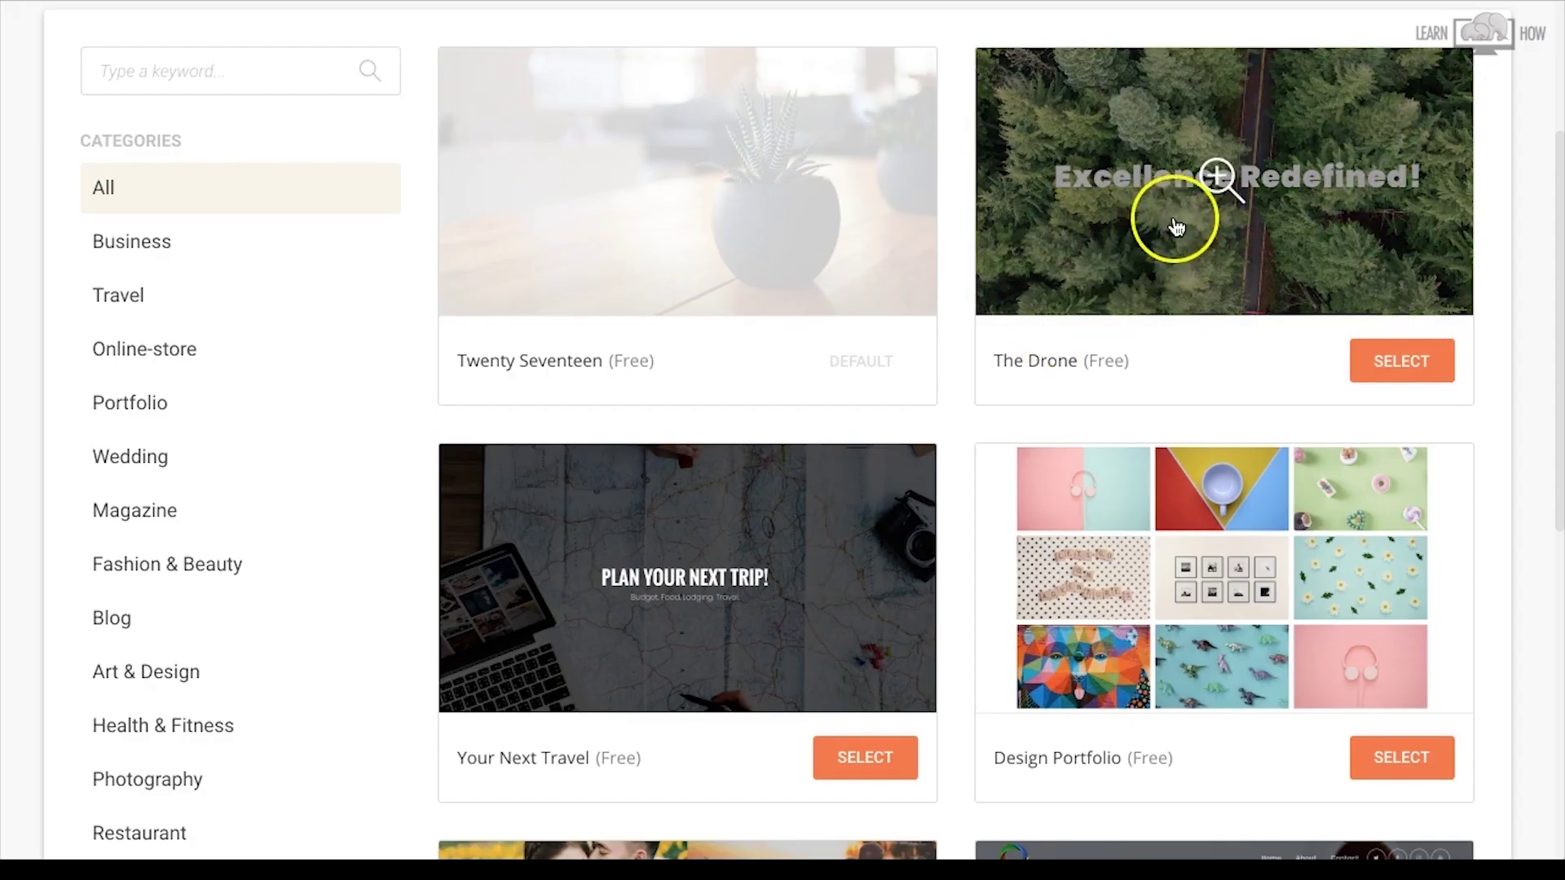
# Preview The Drone design, look through its page sections, and close the preview
pyautogui.click(1213, 175)
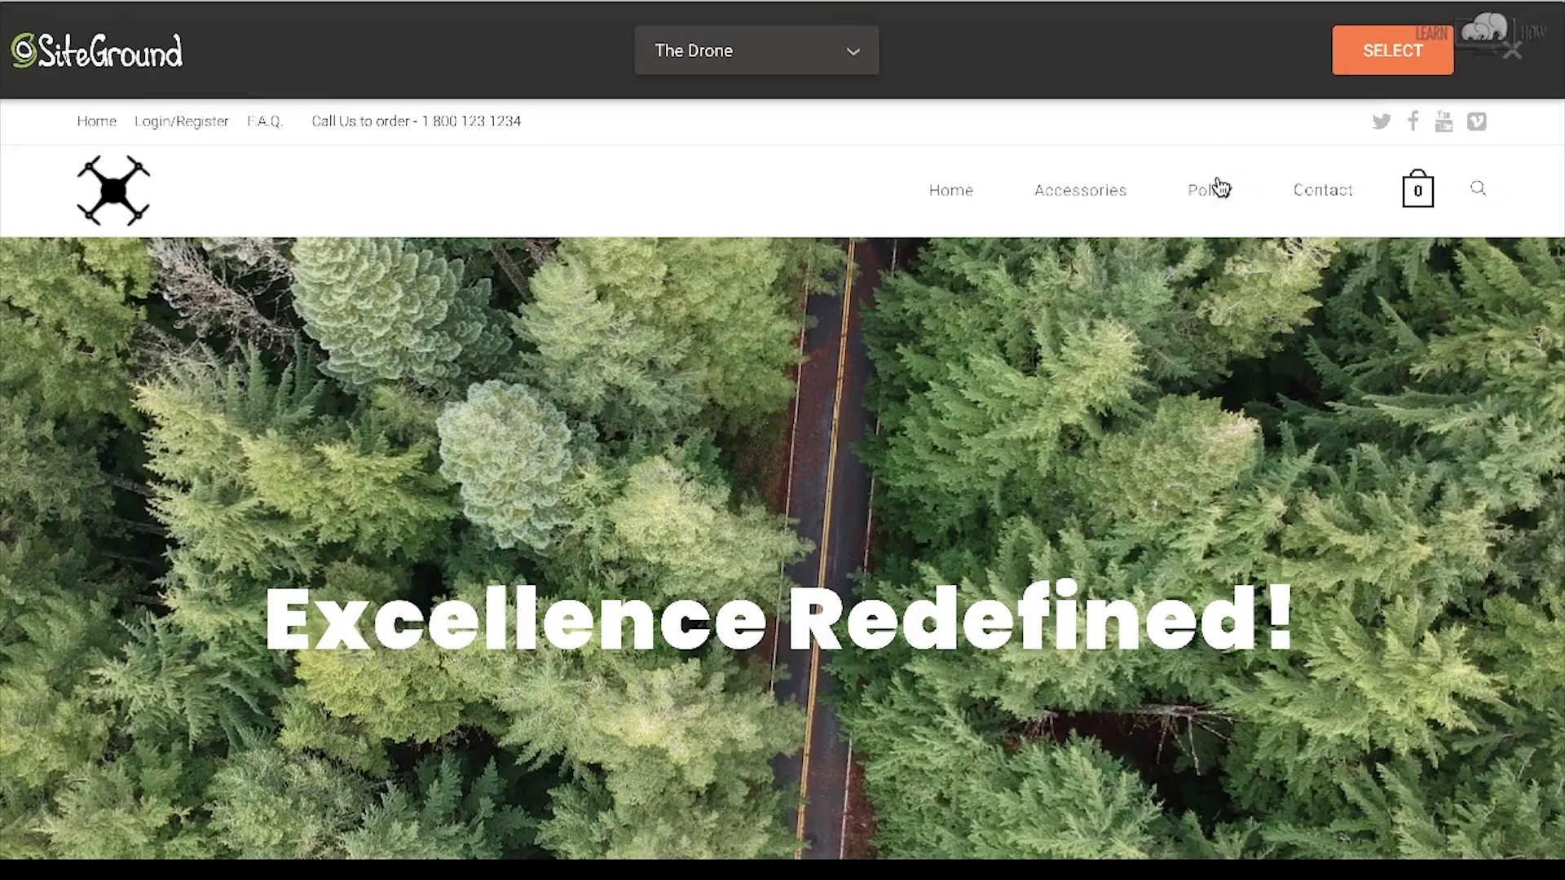
pyautogui.scroll(-10, 1126, 484)
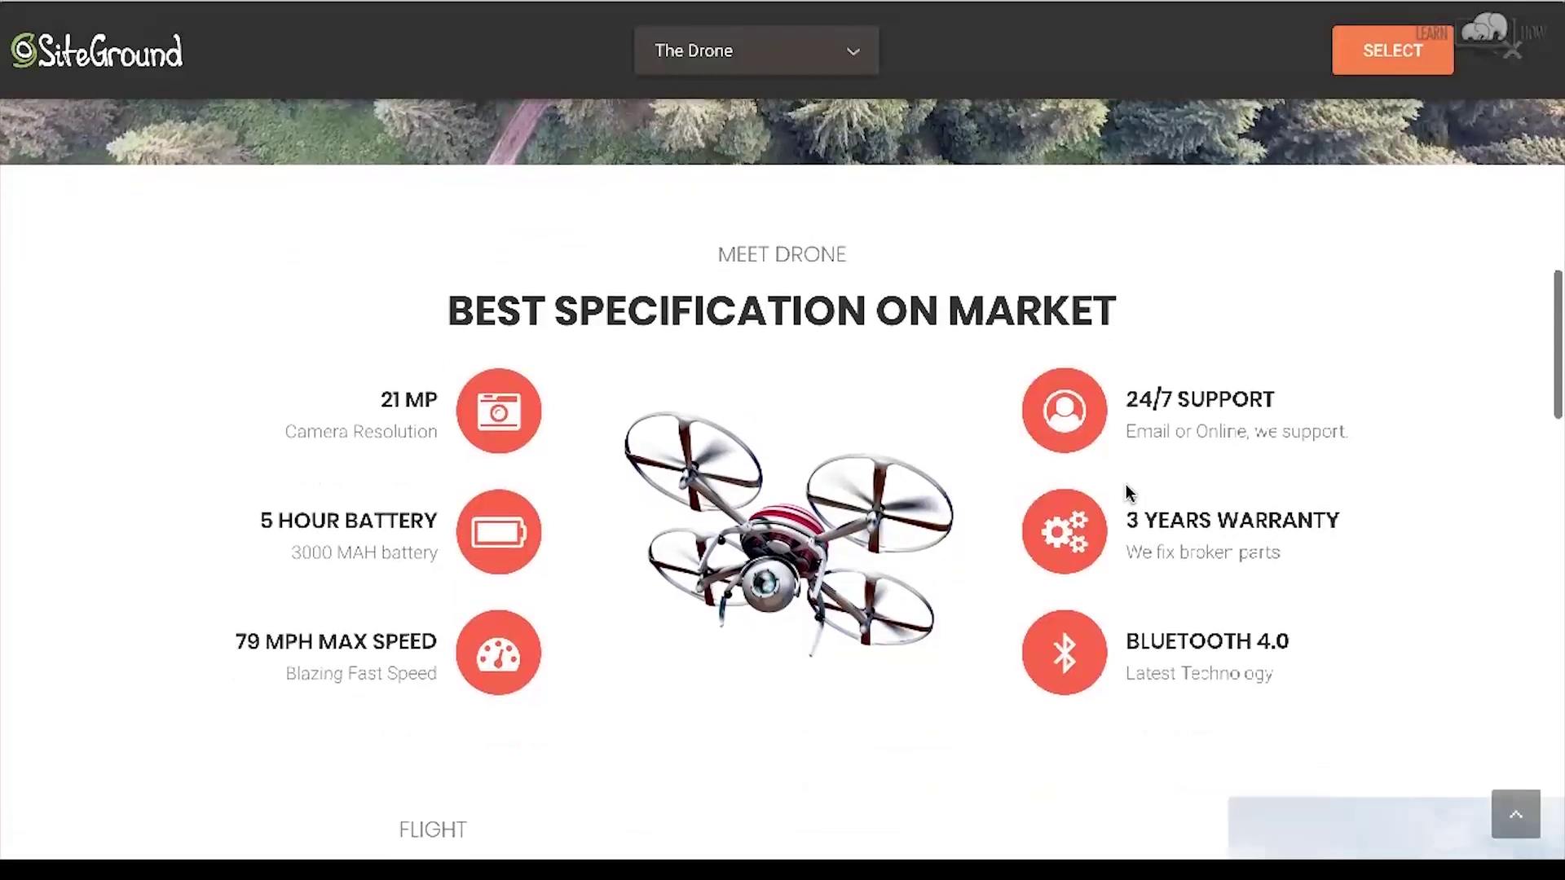
pyautogui.scroll(-15, 1126, 484)
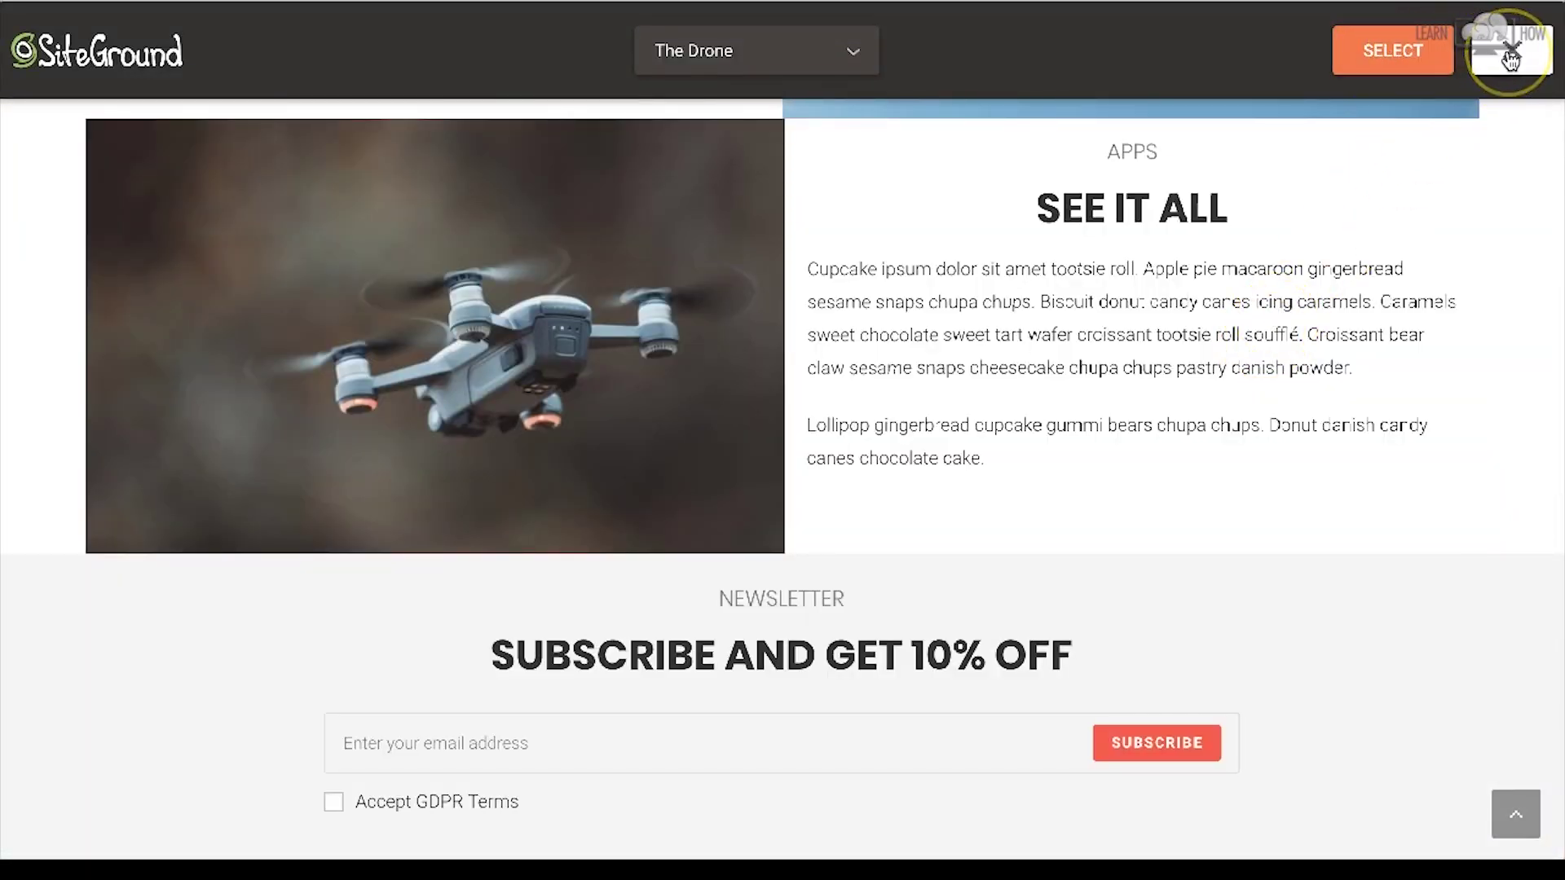
pyautogui.click(1511, 59)
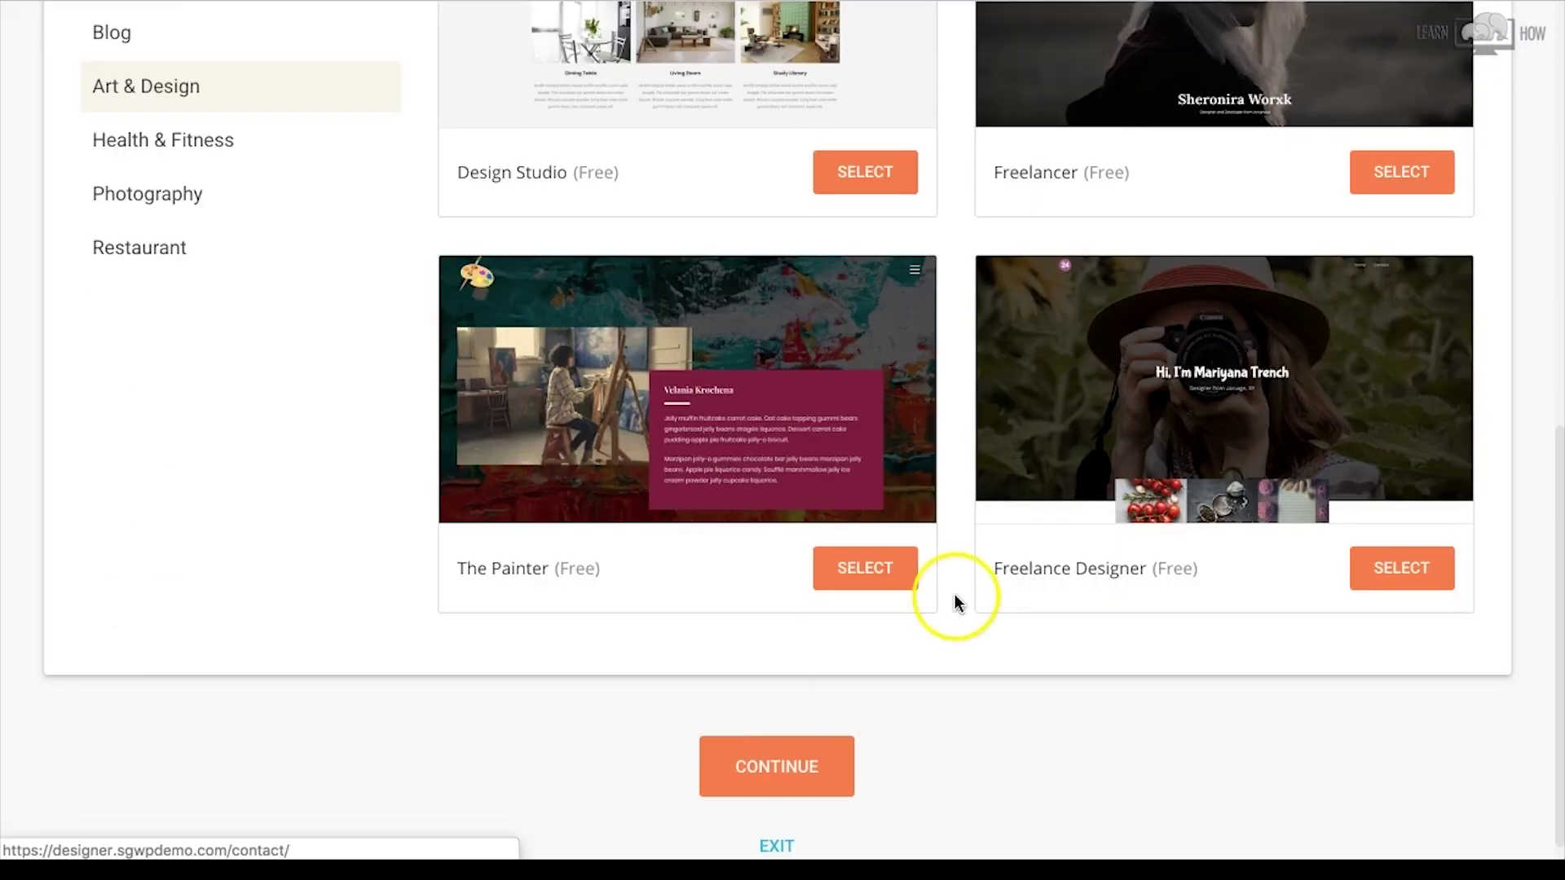
# Choose The Painter design from the Art & Design category and confirm installing it with Elementor
pyautogui.click(868, 581)
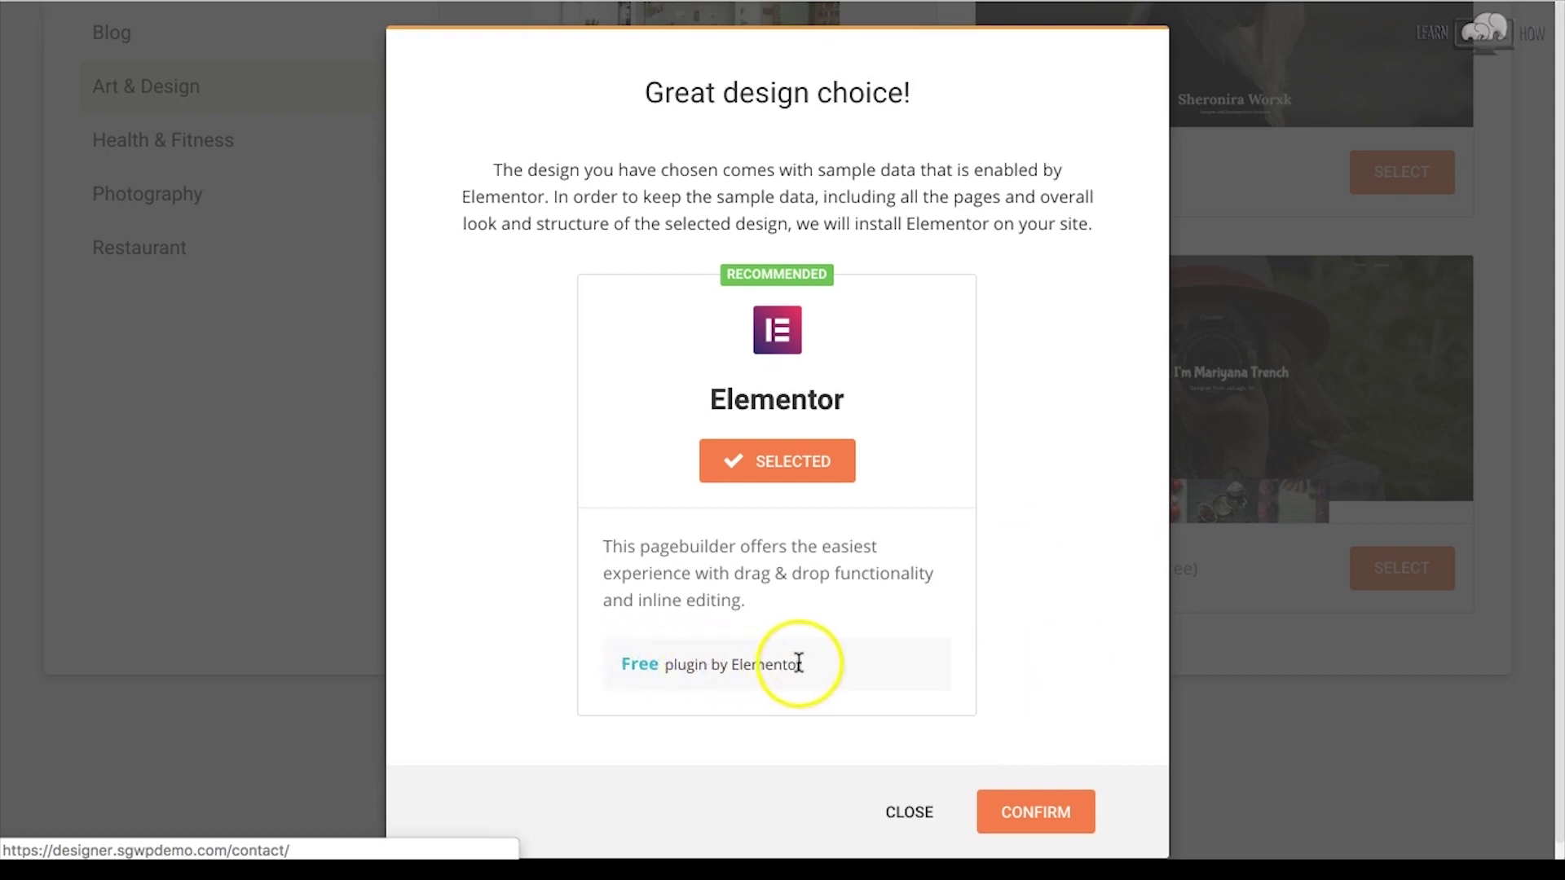
pyautogui.click(1035, 813)
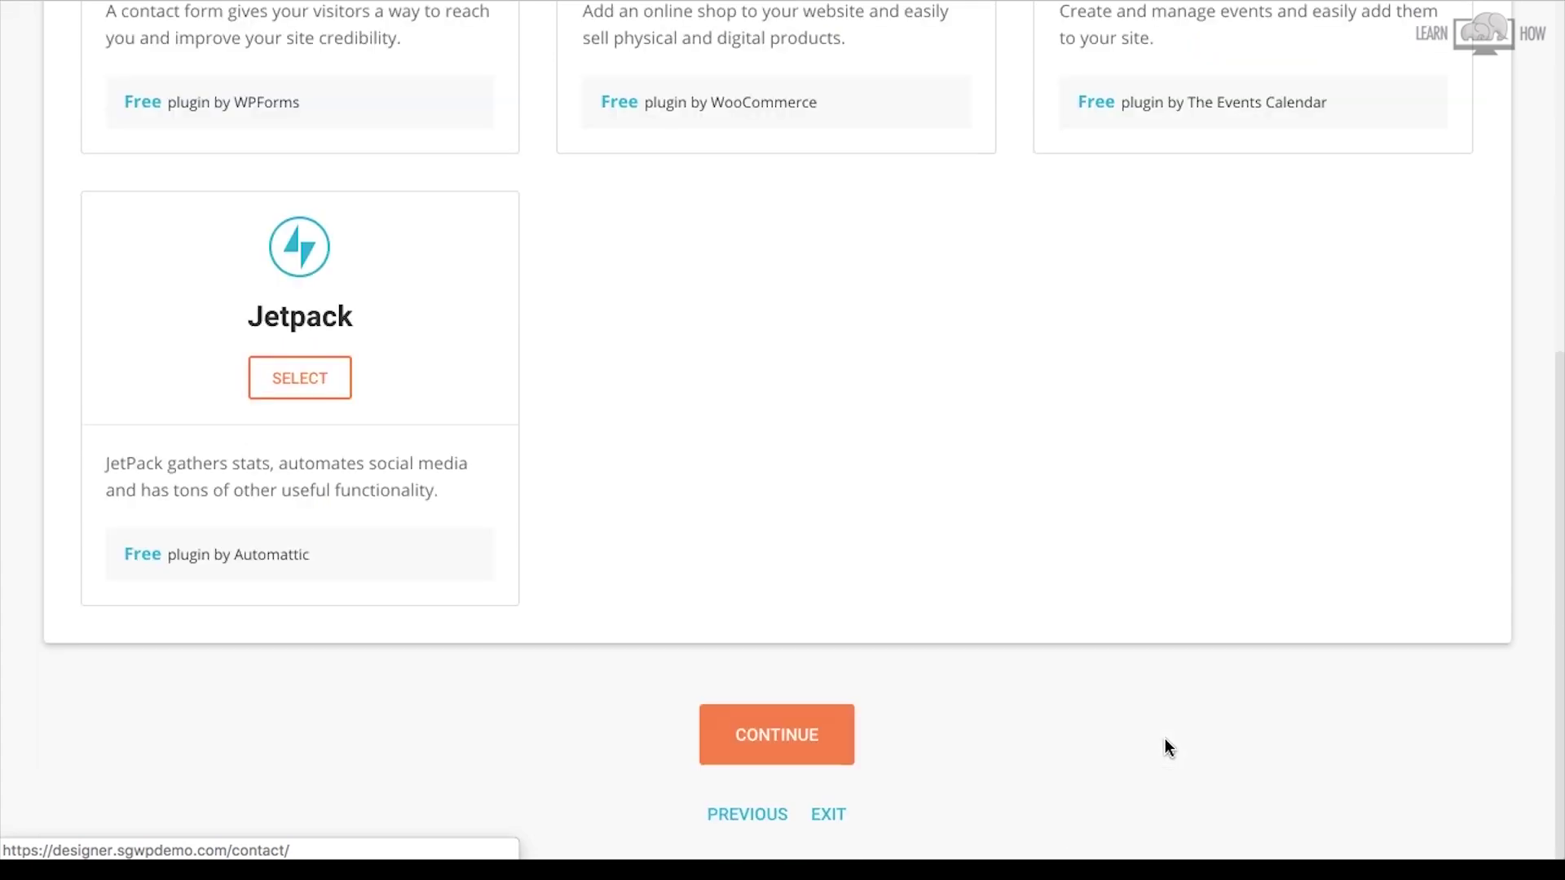
# Review the recommended functionality plugins, keep only Contact Form by WPForms selected, and proceed to the marketing plugins
pyautogui.scroll(5, 1166, 717)
pyautogui.scroll(1, 1166, 709)
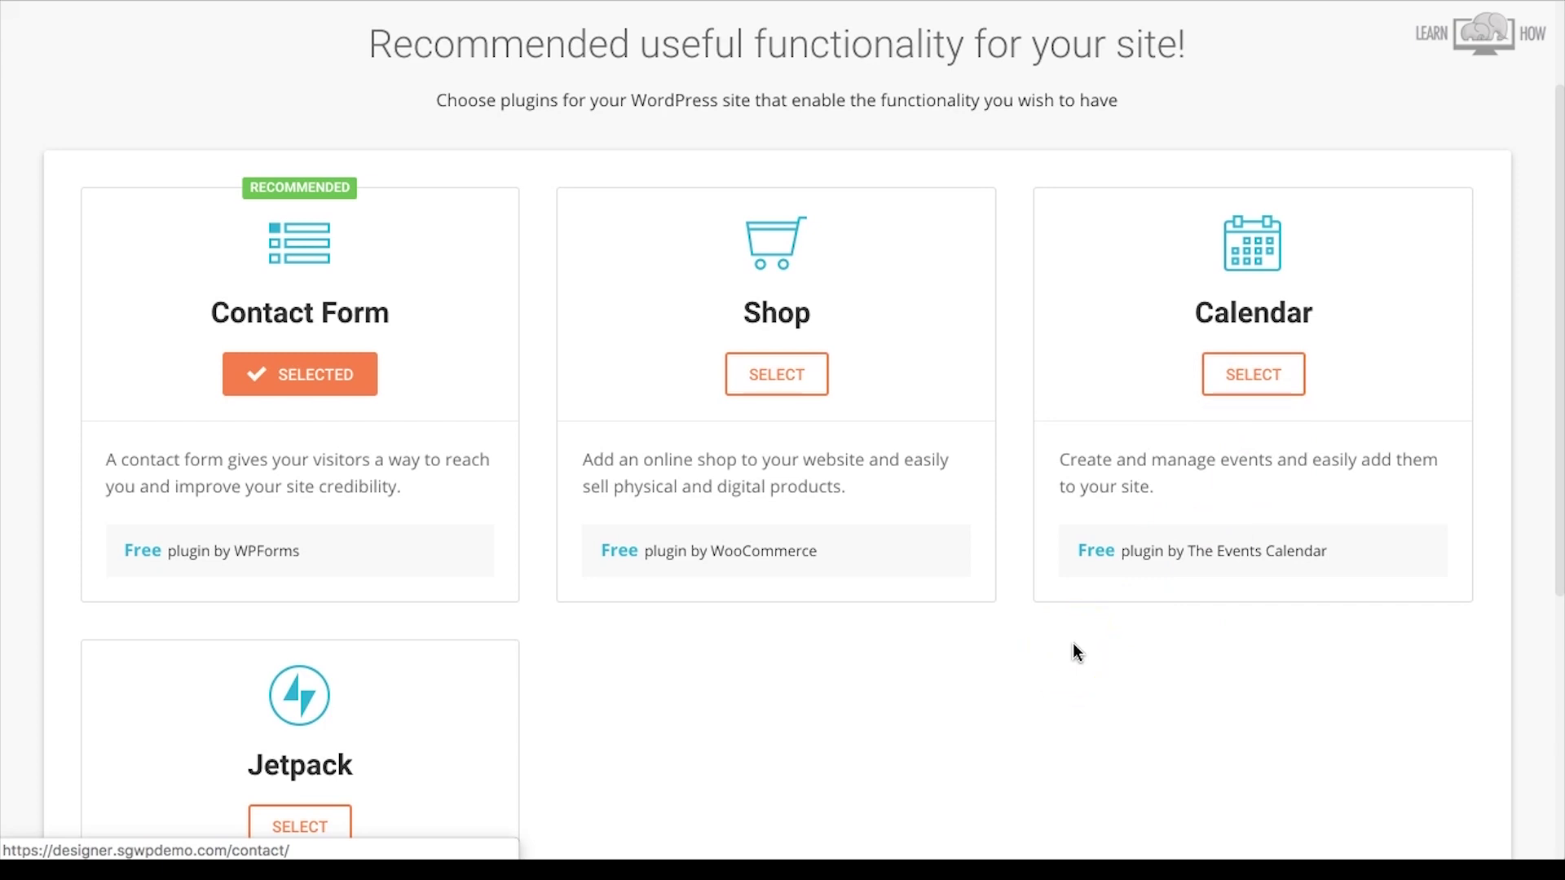
pyautogui.scroll(-2, 1074, 652)
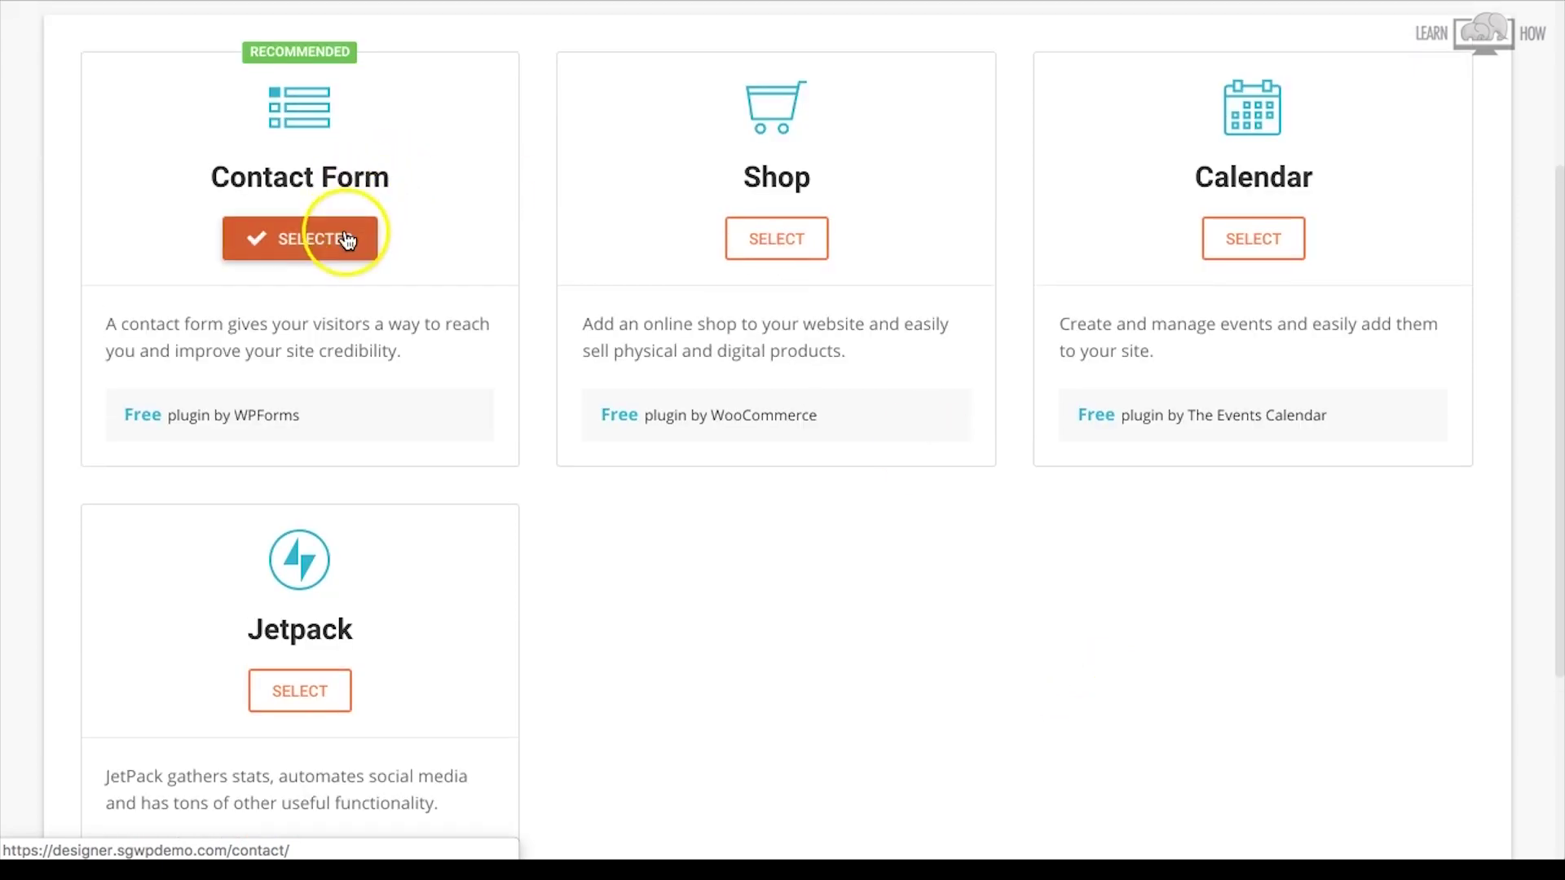
pyautogui.scroll(-4, 1097, 680)
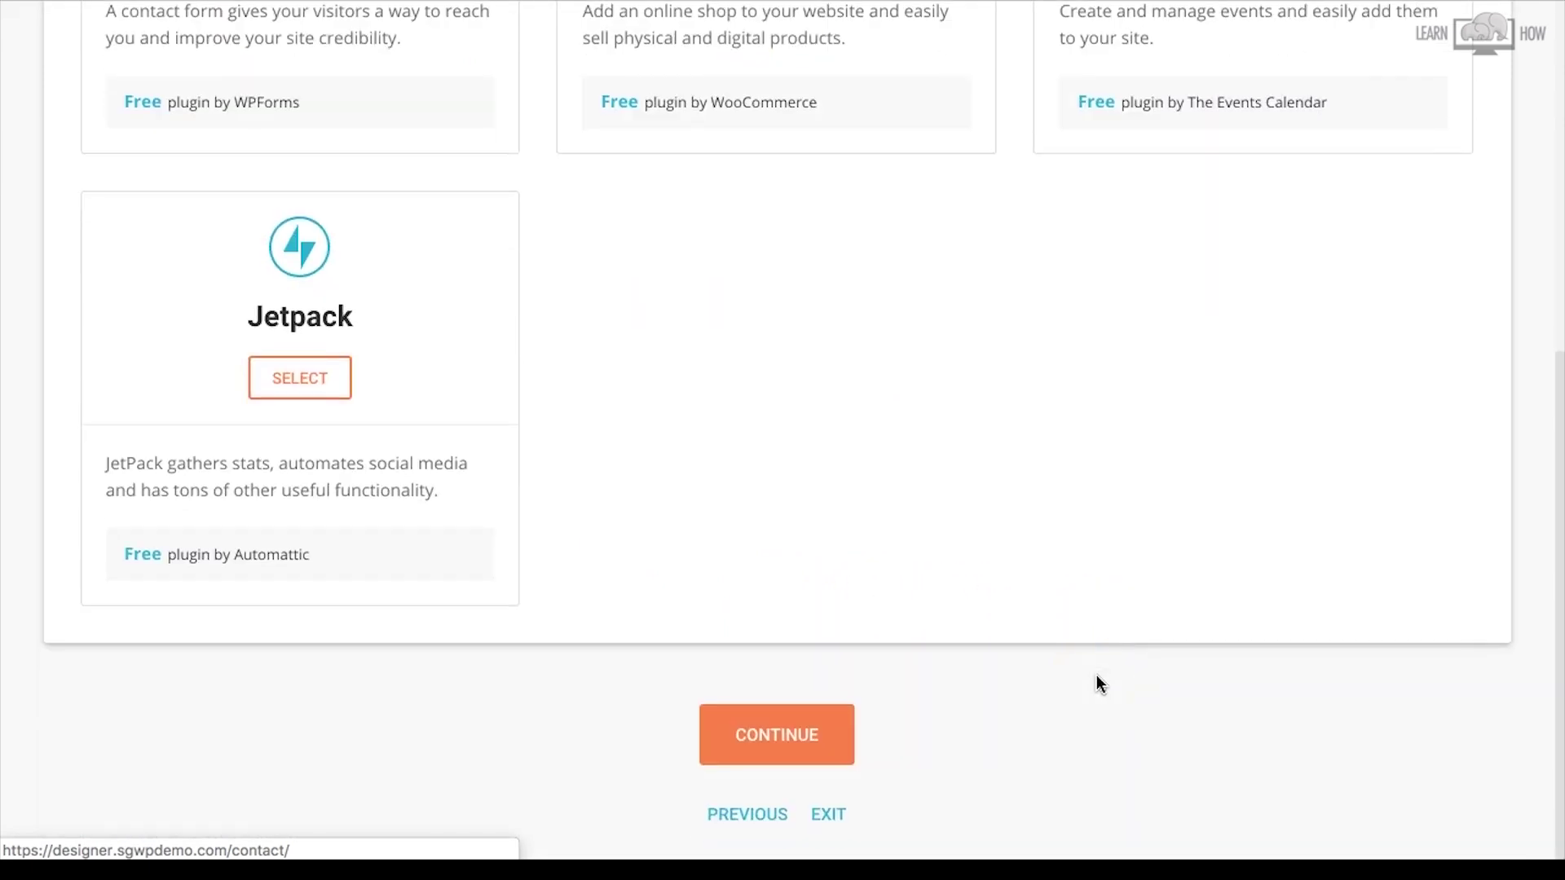
pyautogui.click(810, 746)
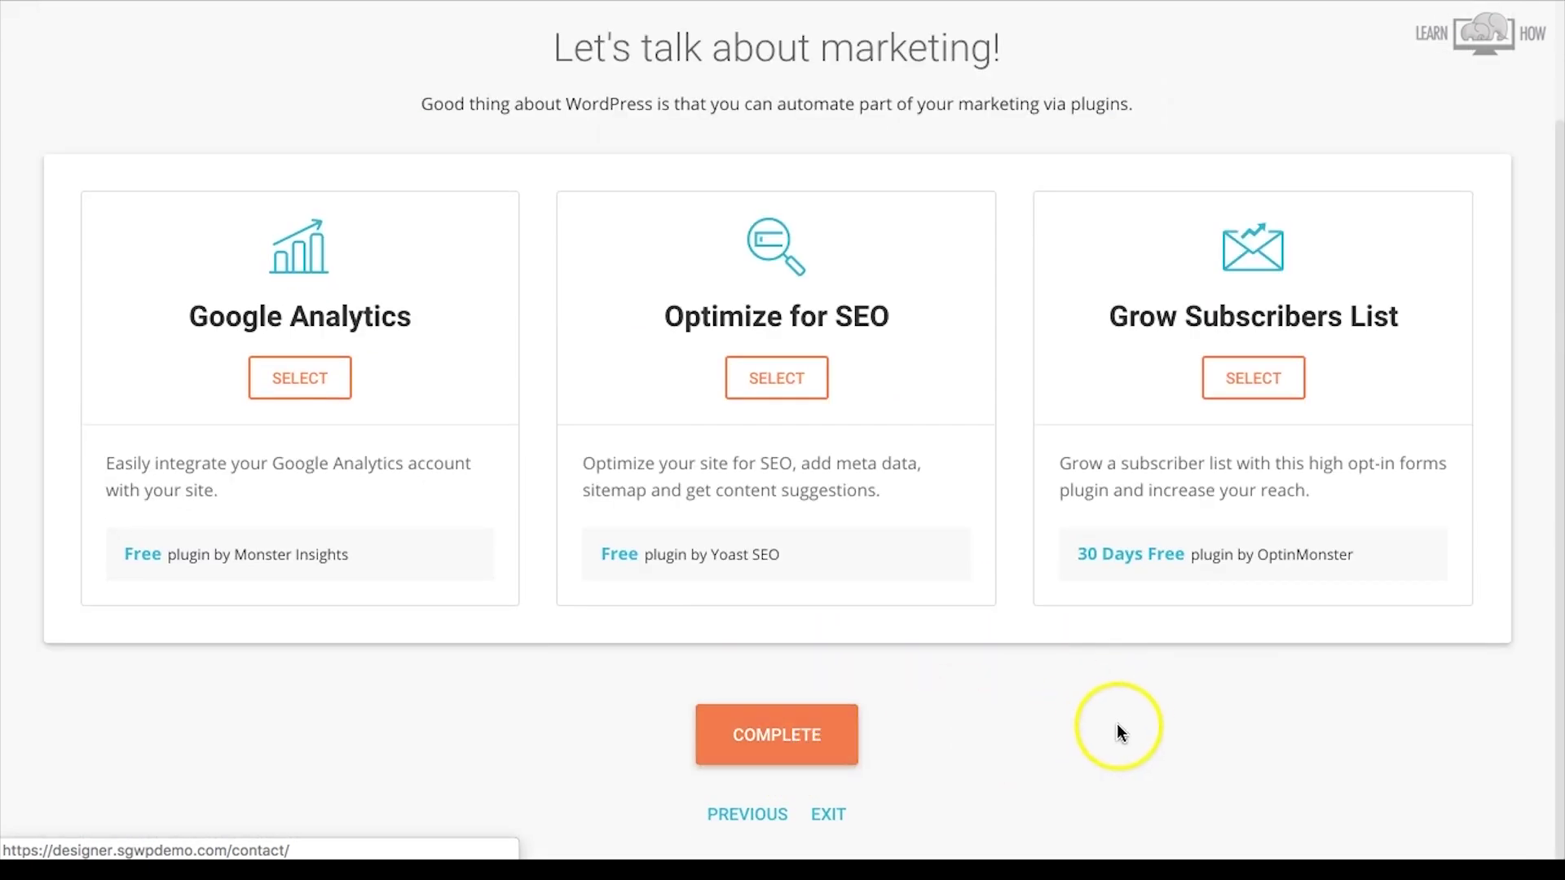
# Add the Optimize for SEO plugin by Yoast SEO, complete the wizard, and go to the WordPress dashboard
pyautogui.scroll(2, 1175, 664)
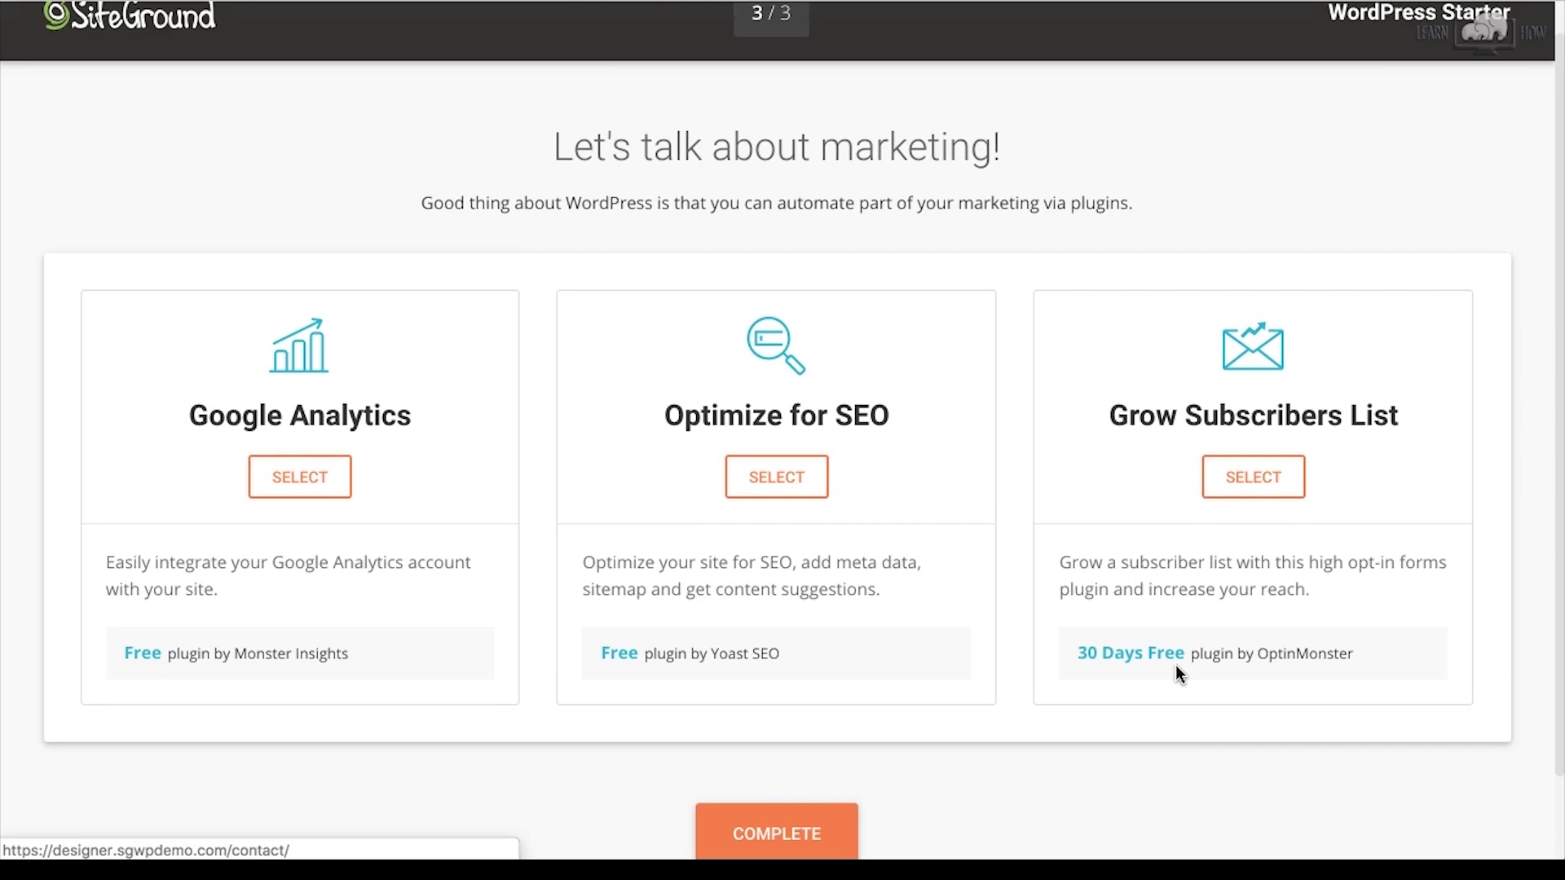
pyautogui.scroll(-2, 1176, 667)
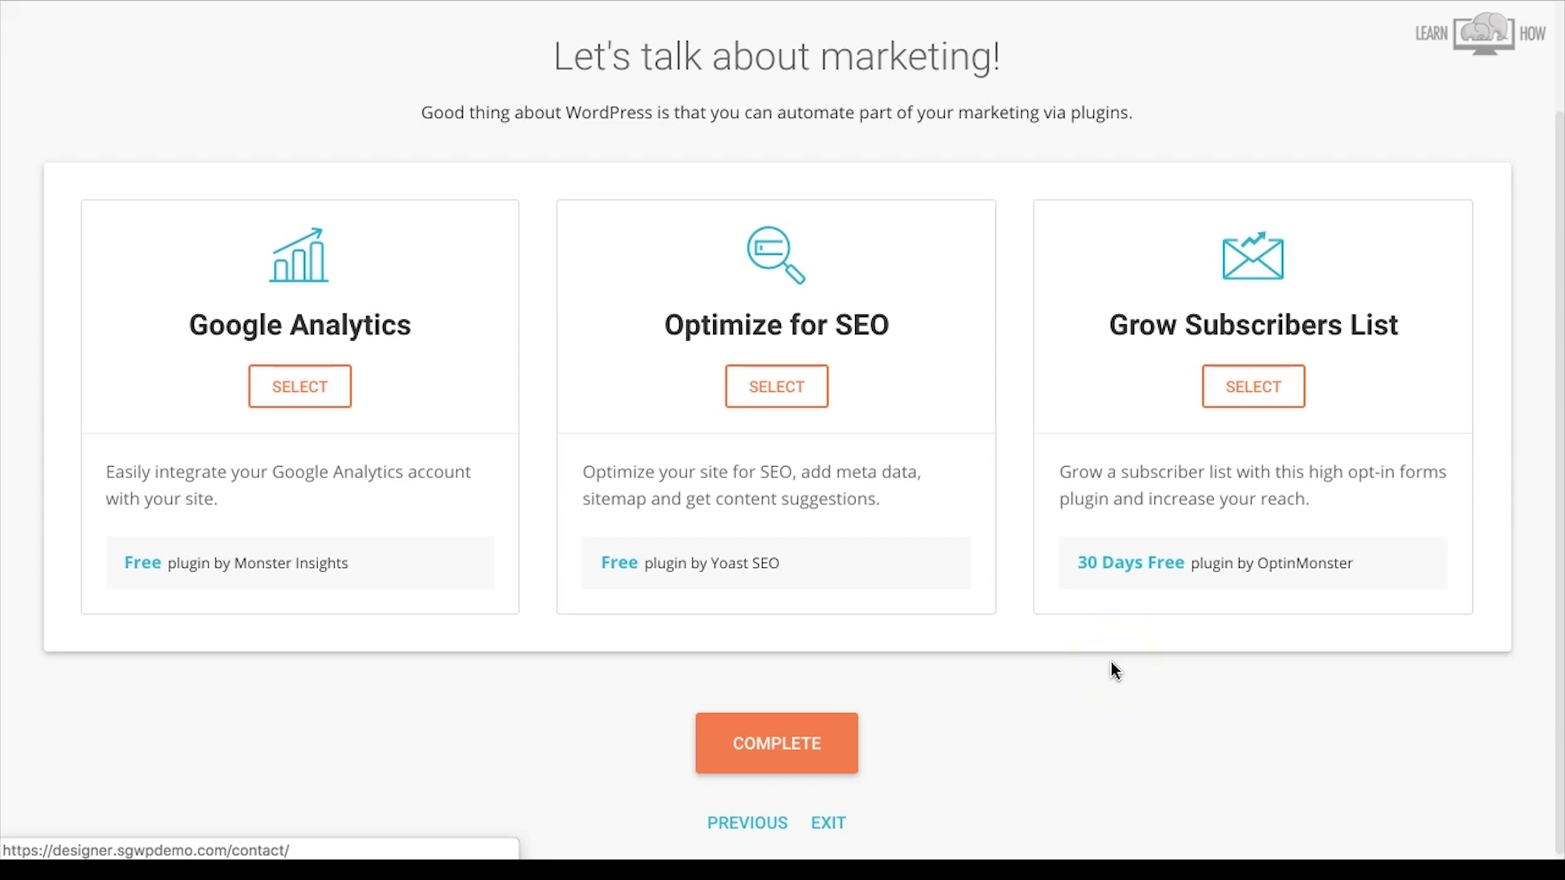
pyautogui.click(795, 390)
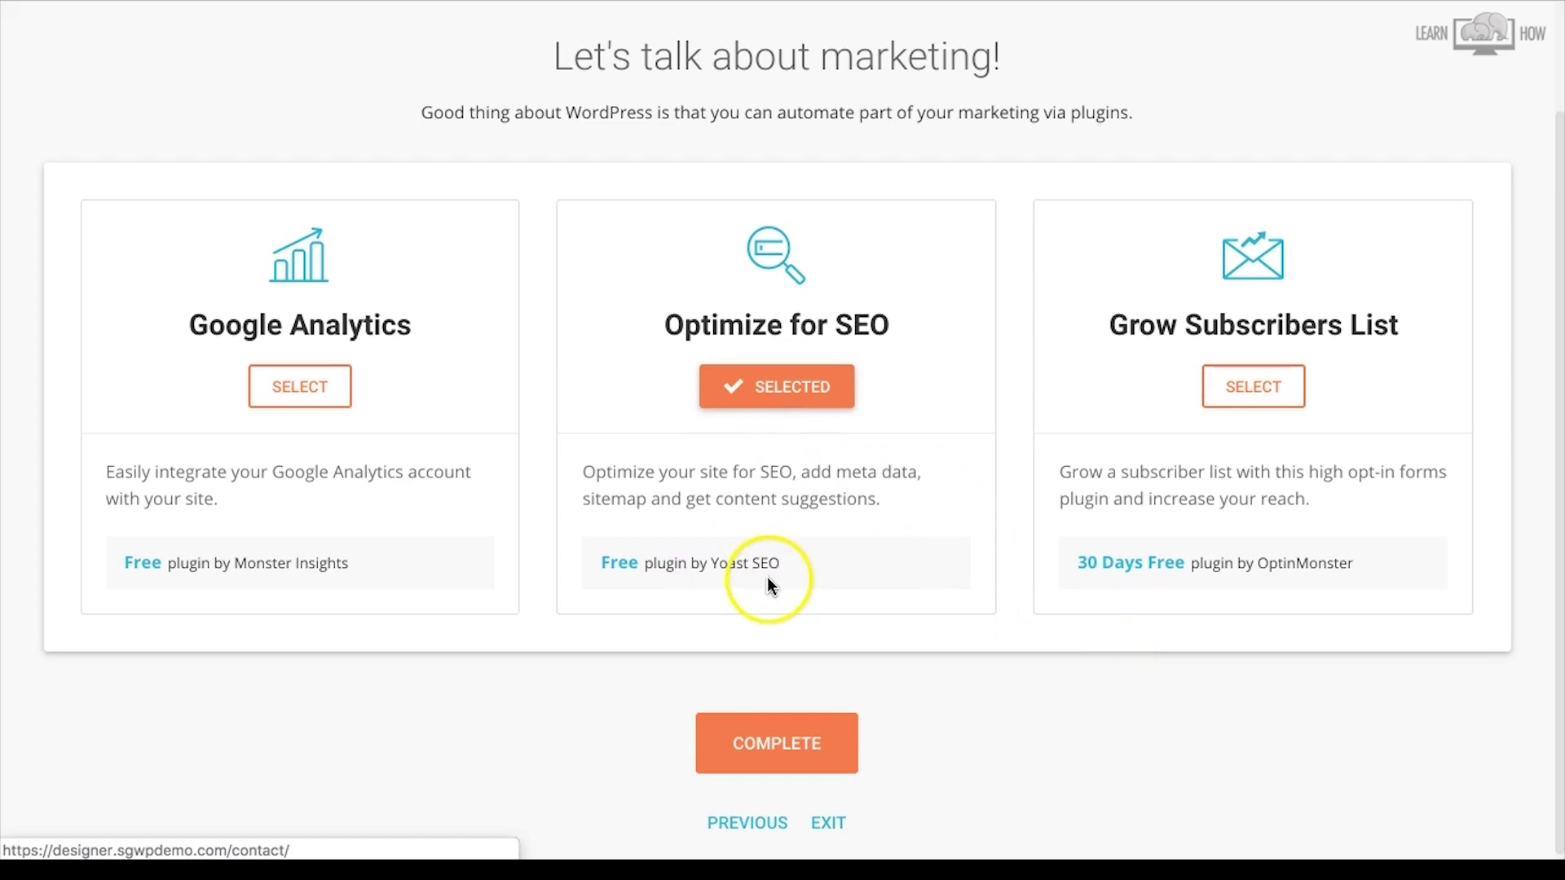
pyautogui.click(797, 742)
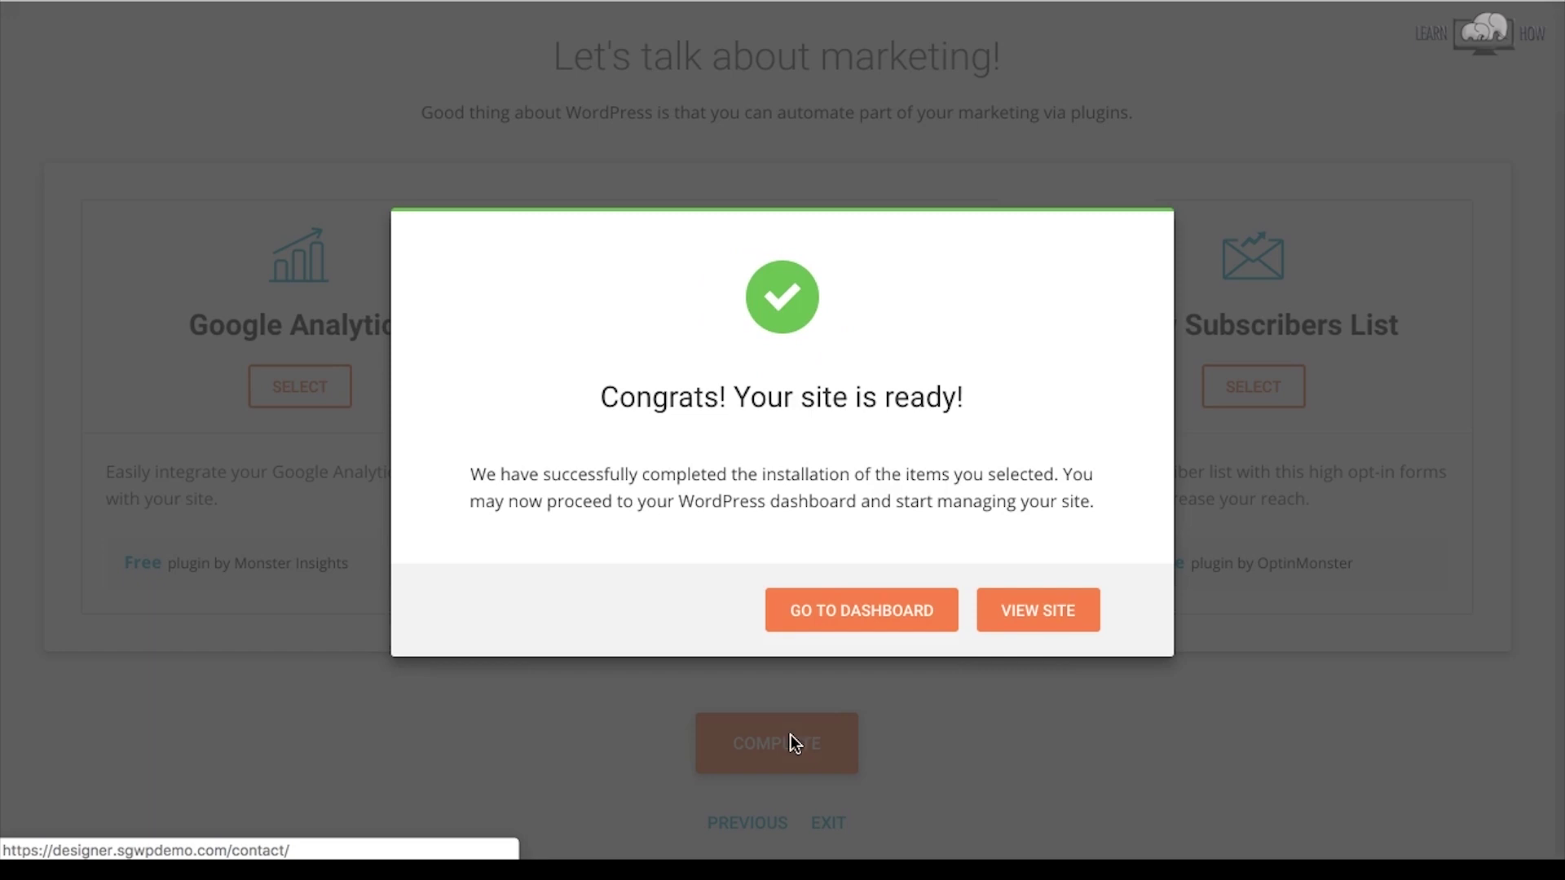
pyautogui.click(878, 613)
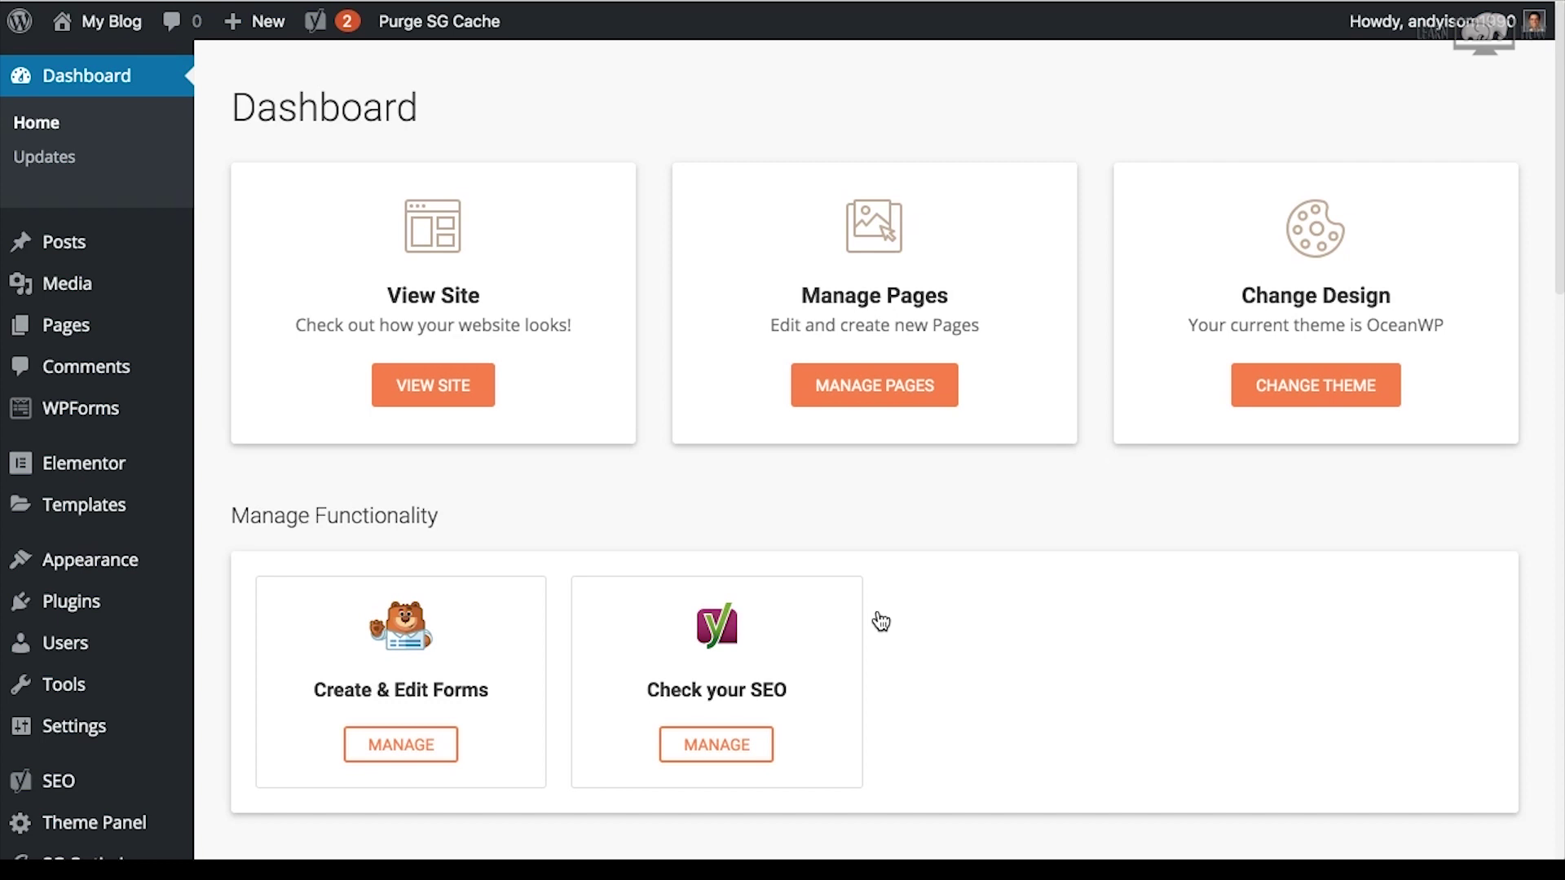
# Visit the live site from the WordPress dashboard and look through the homepage down to its footer
pyautogui.click(932, 504)
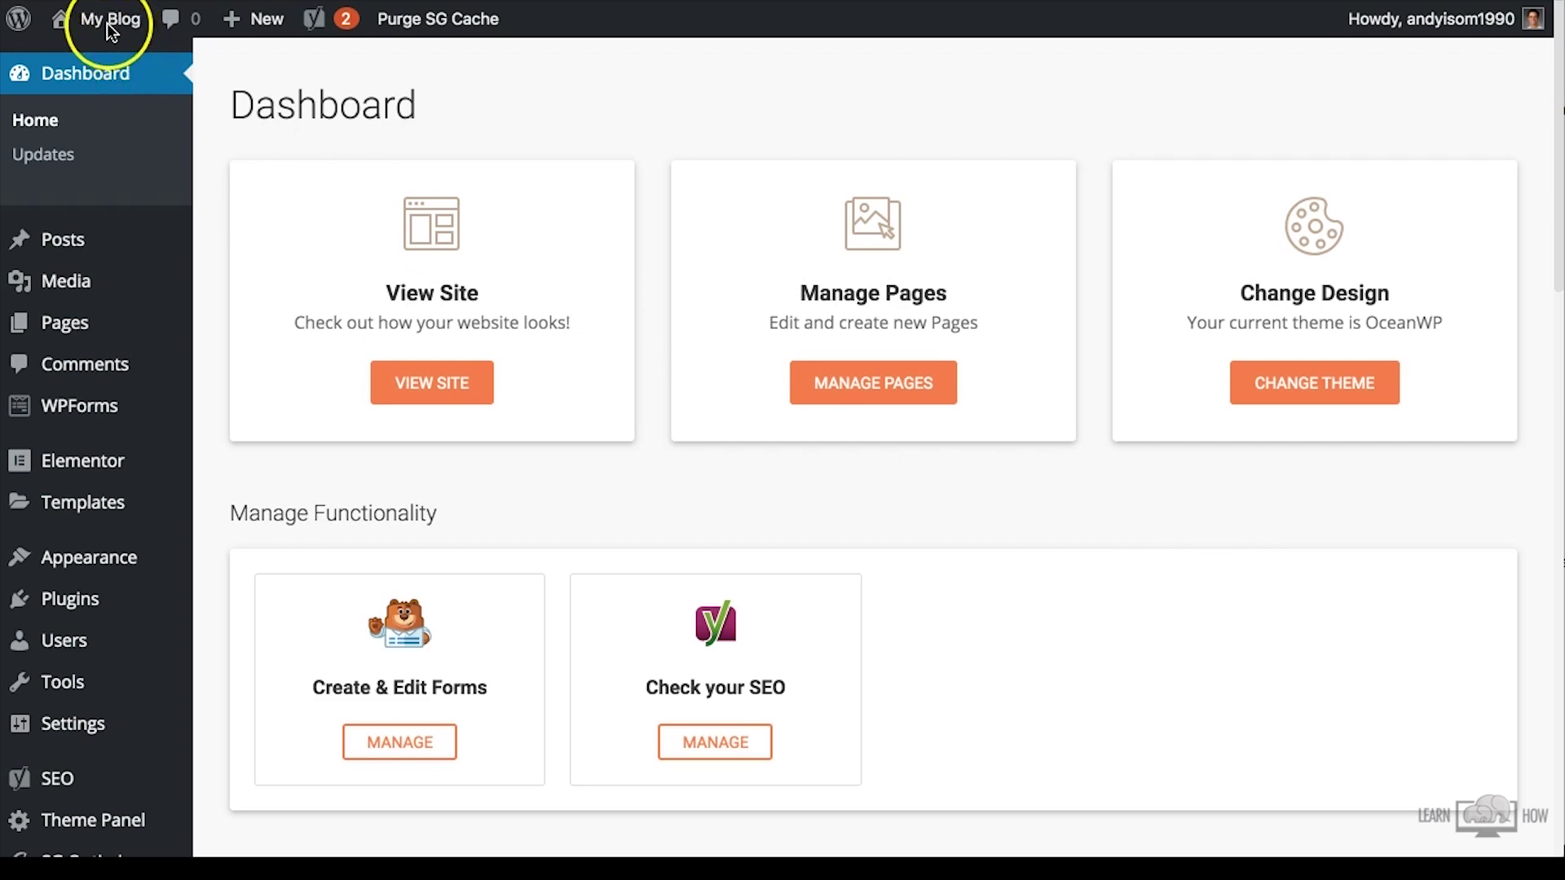
pyautogui.moveTo(99, 37)
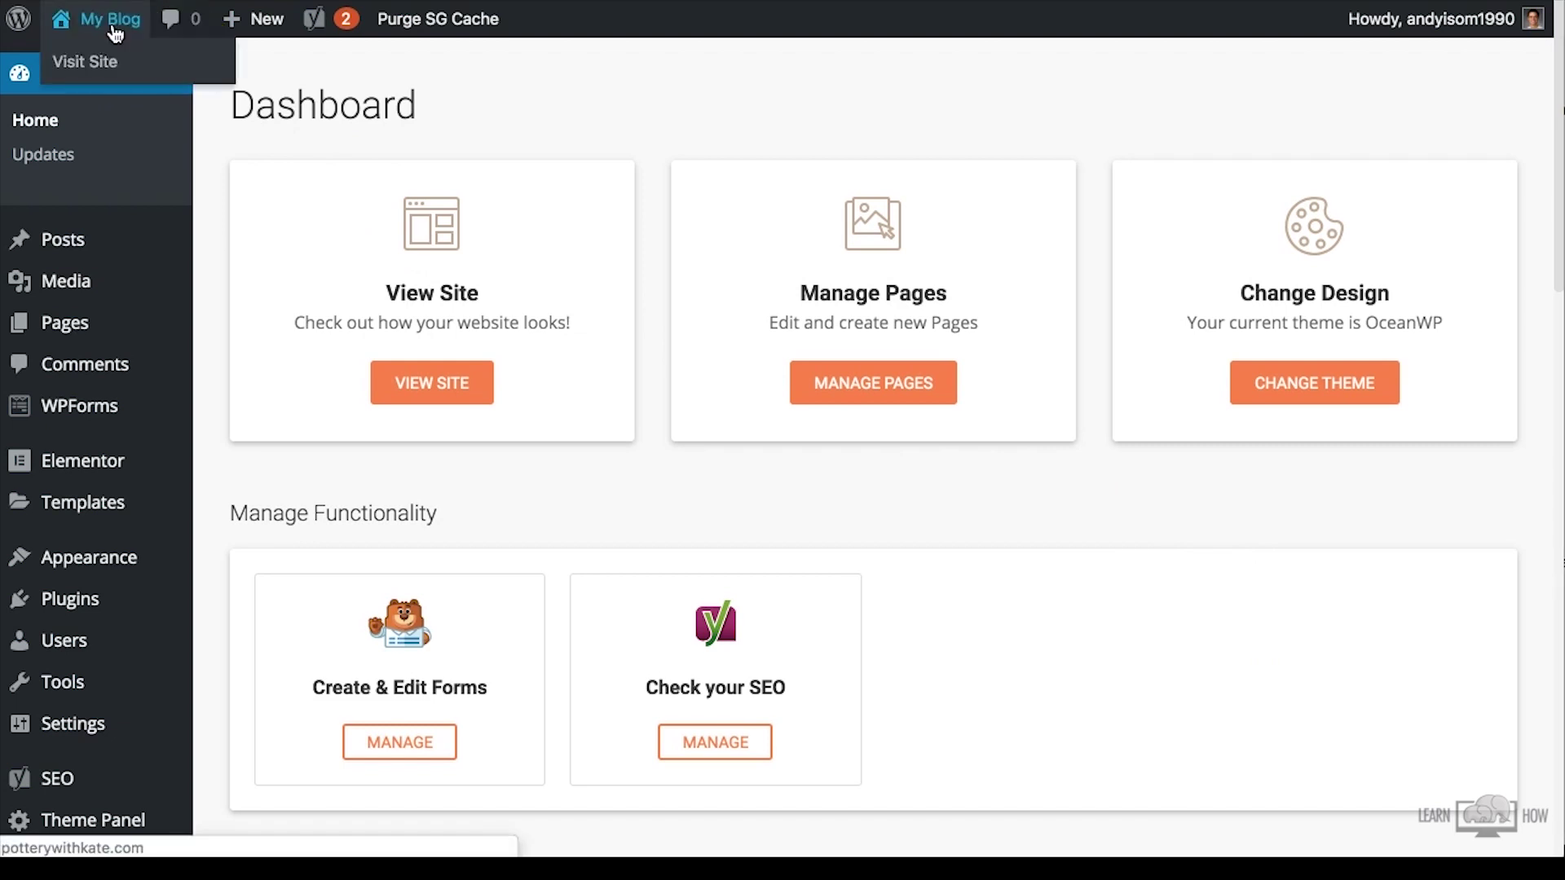
pyautogui.click(89, 71)
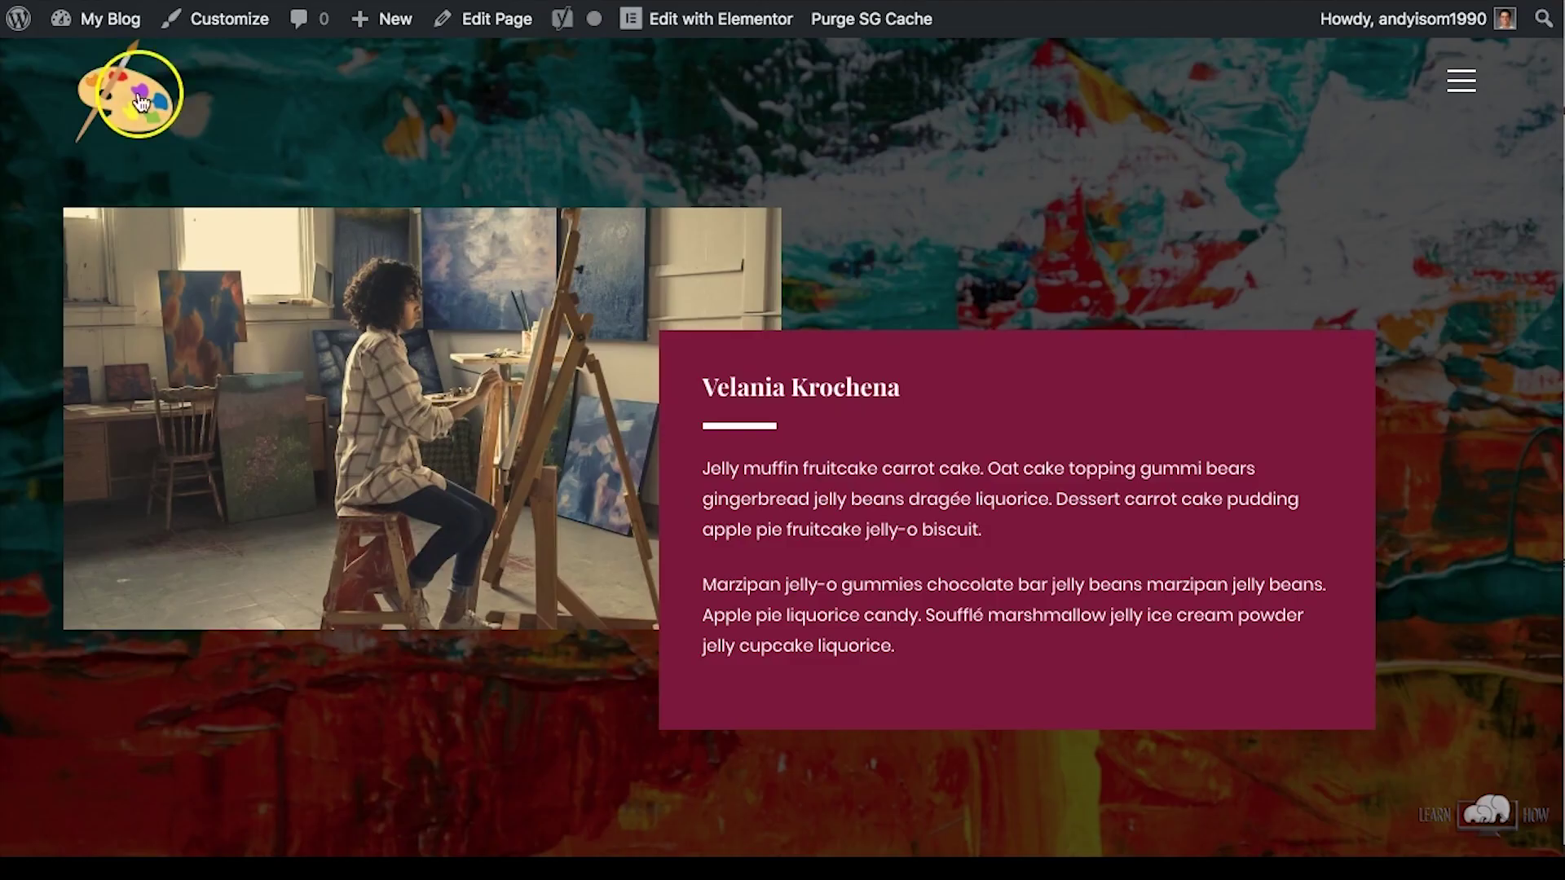
pyautogui.scroll(-7, 1290, 526)
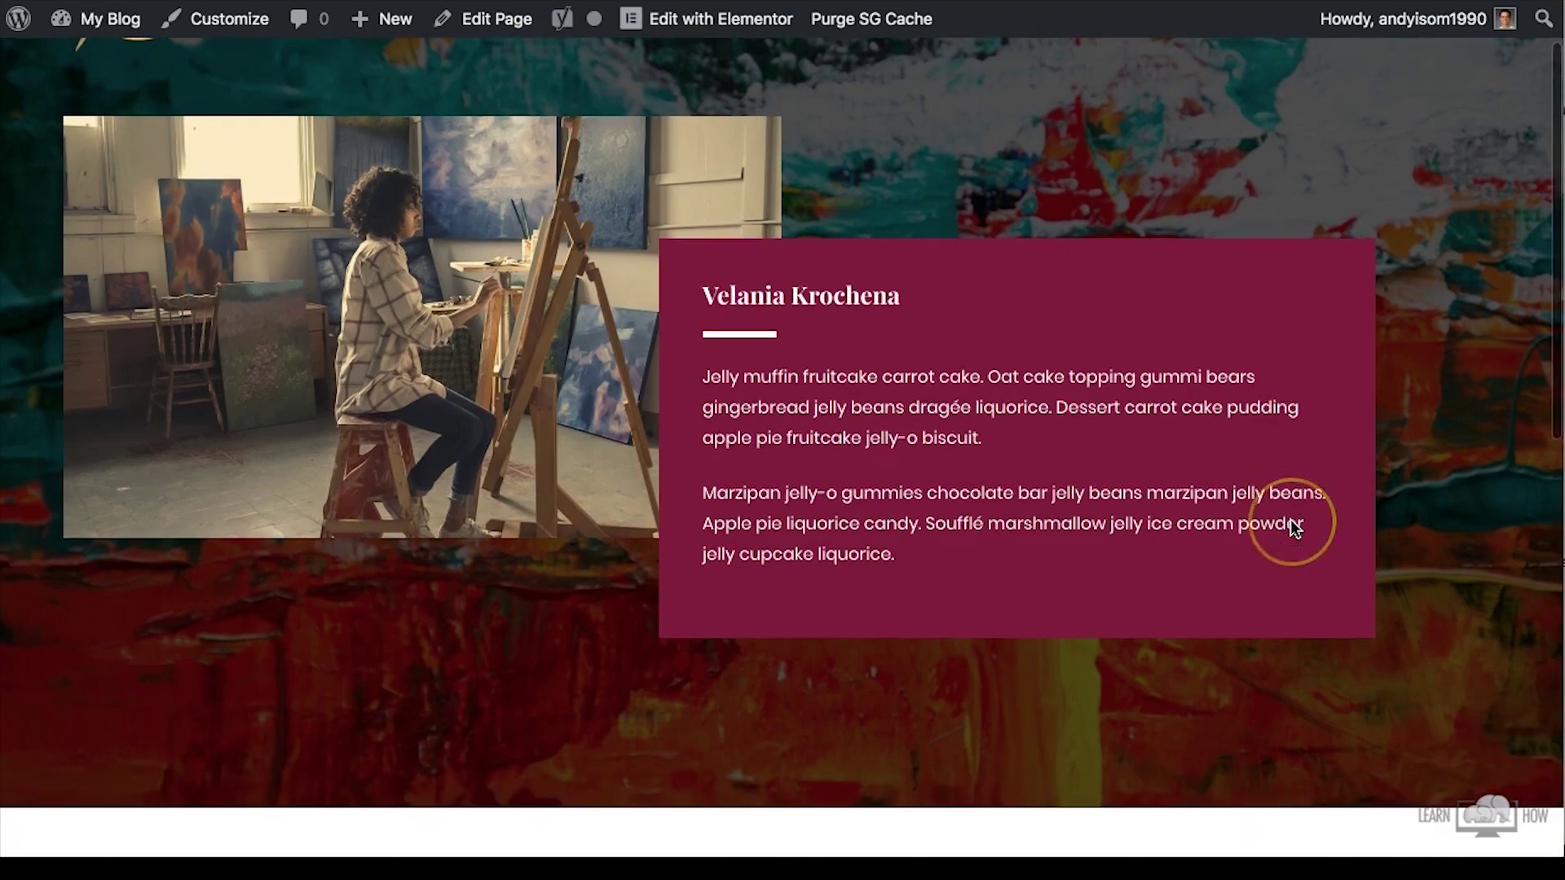
pyautogui.scroll(-5, 1291, 525)
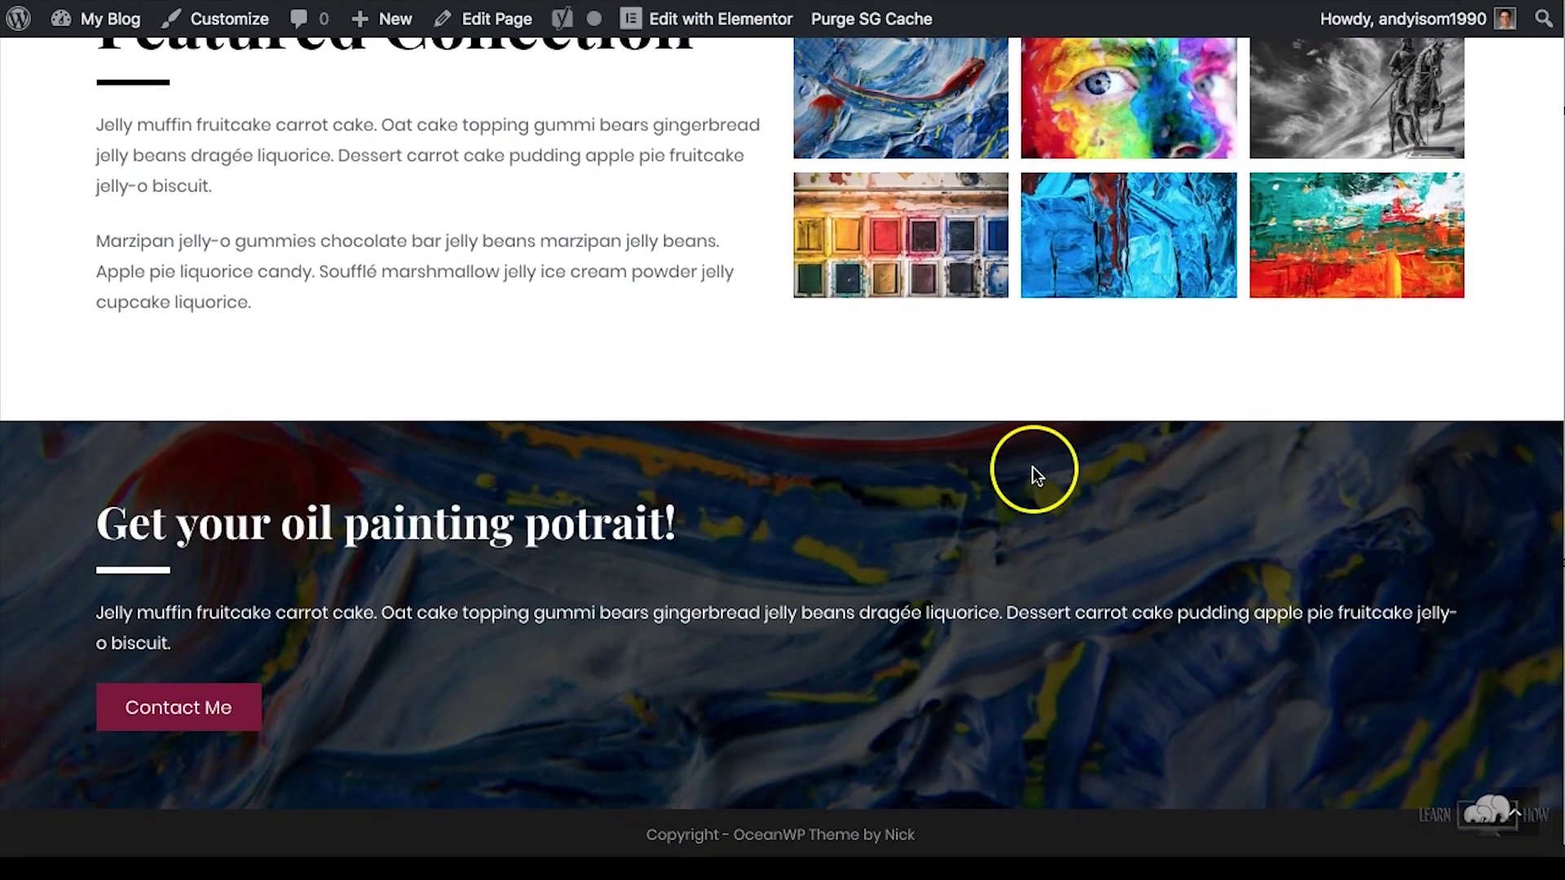
pyautogui.scroll(6, 950, 466)
pyautogui.scroll(7, 943, 466)
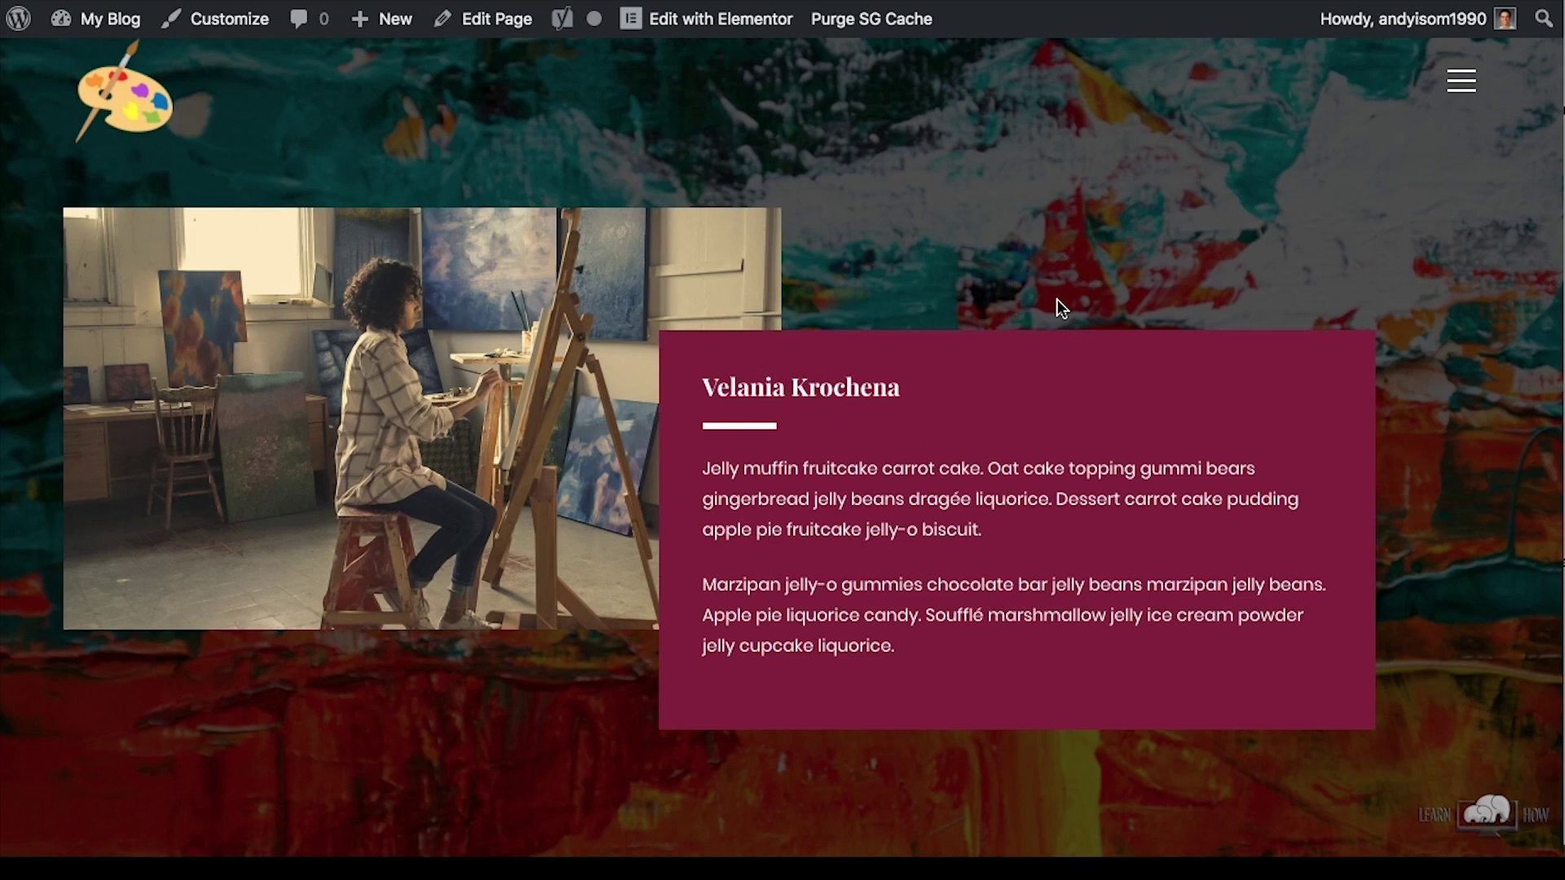
# Return to the WordPress dashboard from the live site and examine the new-content, Yoast and account options of the admin bar
pyautogui.moveTo(114, 18)
pyautogui.click(110, 62)
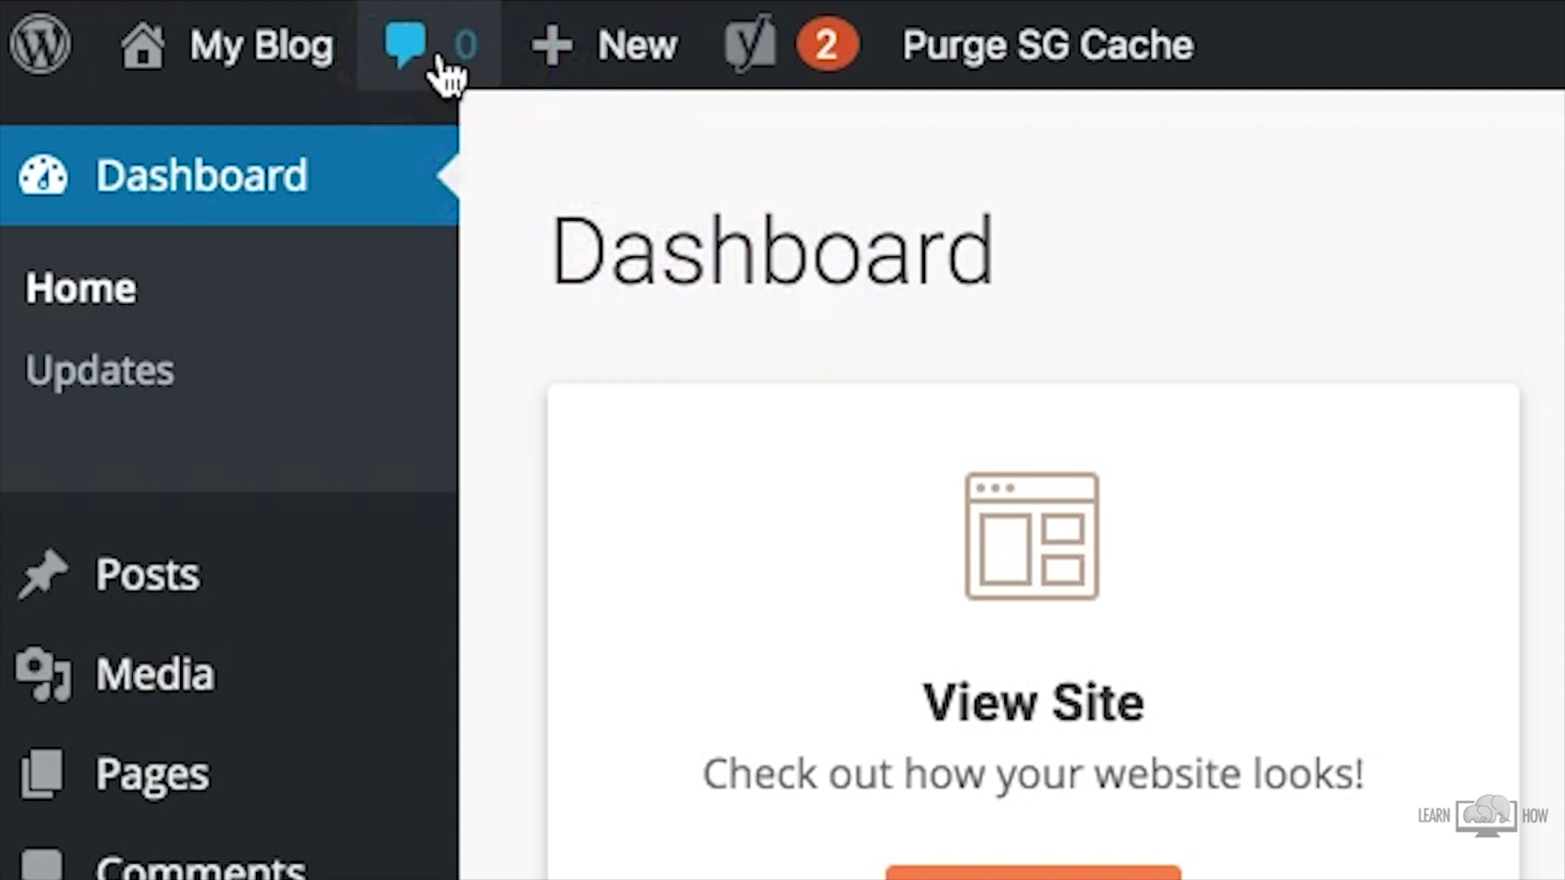
pyautogui.moveTo(604, 65)
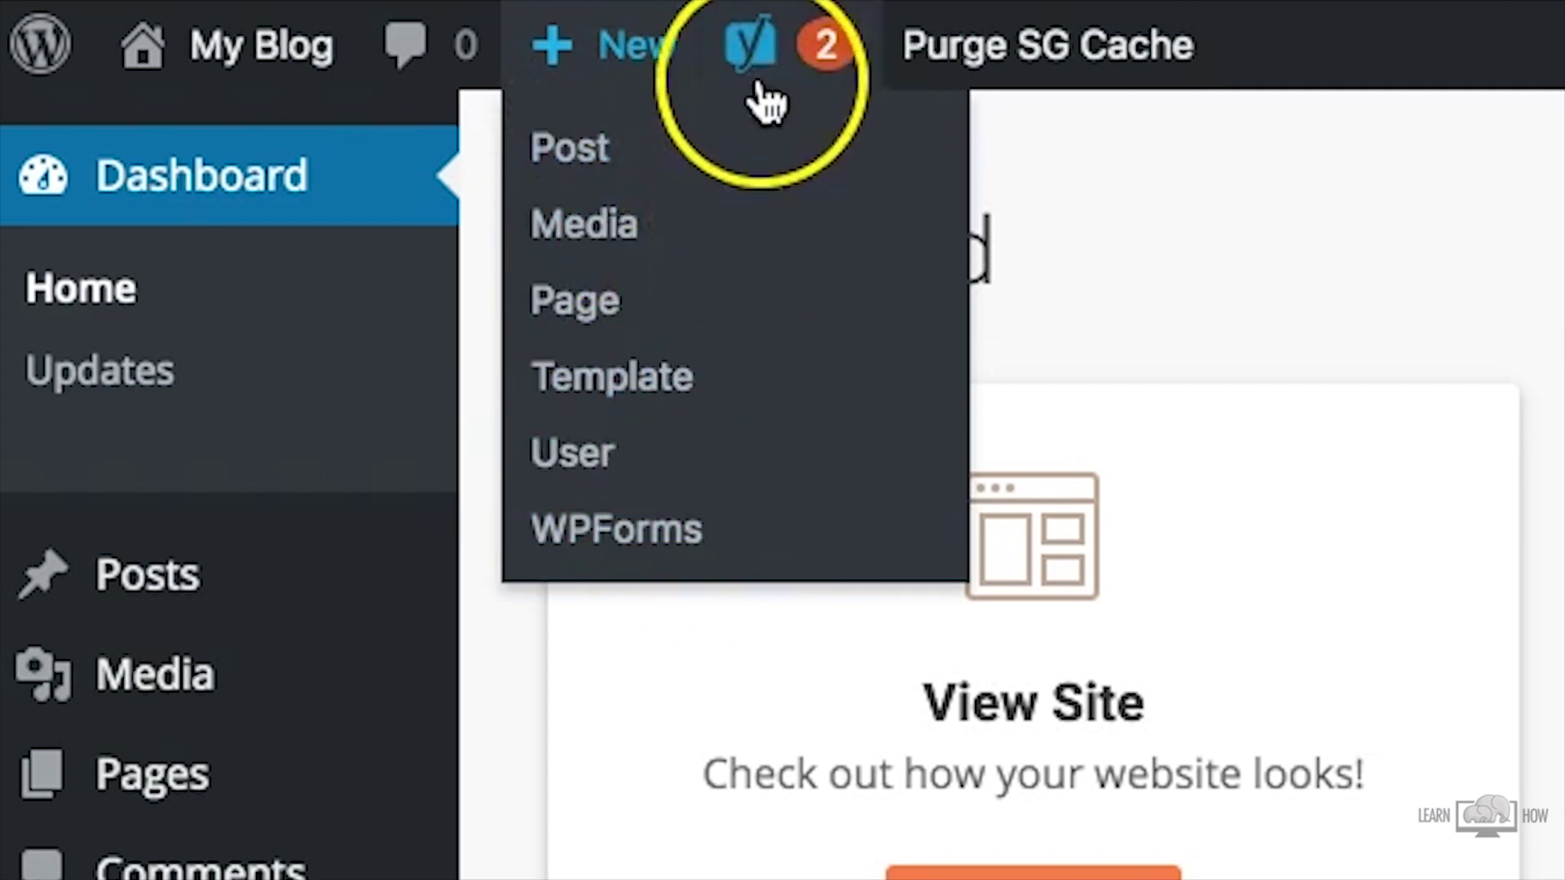
pyautogui.moveTo(791, 69)
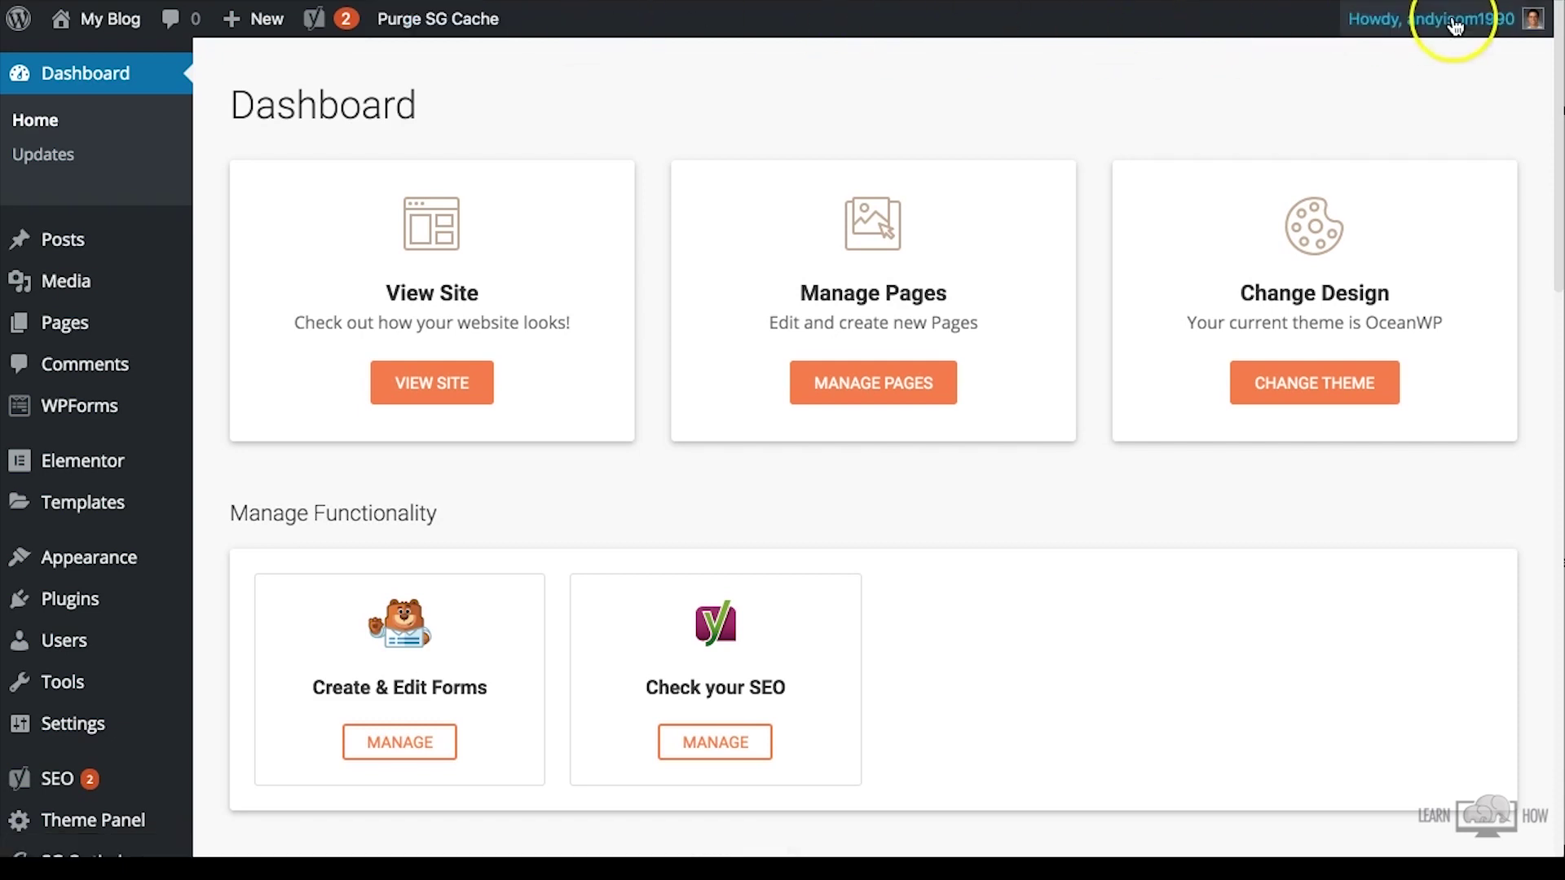
pyautogui.moveTo(1439, 22)
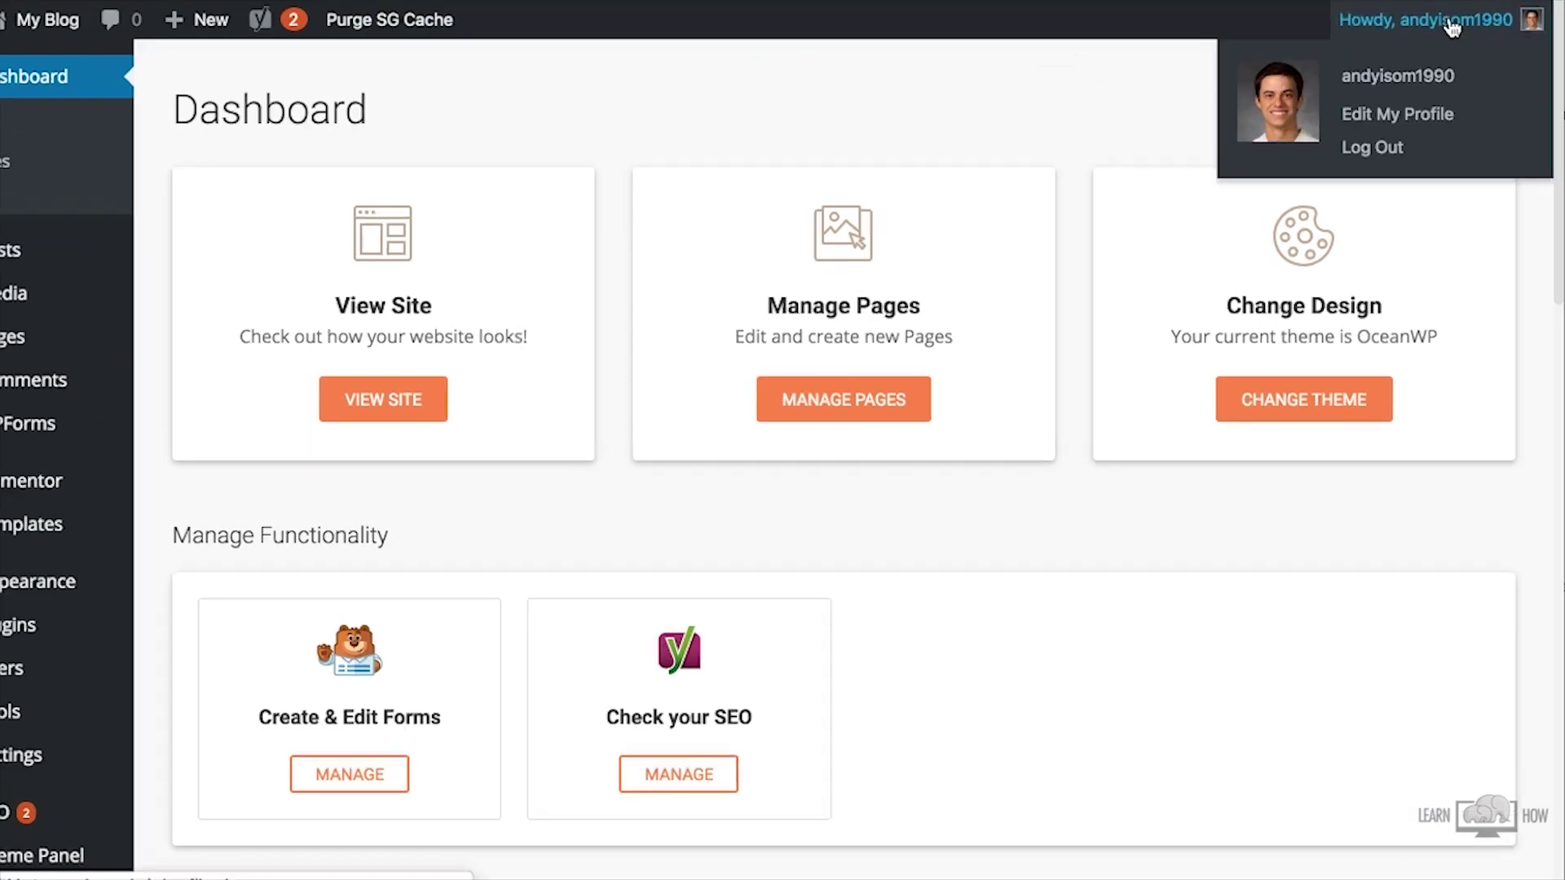
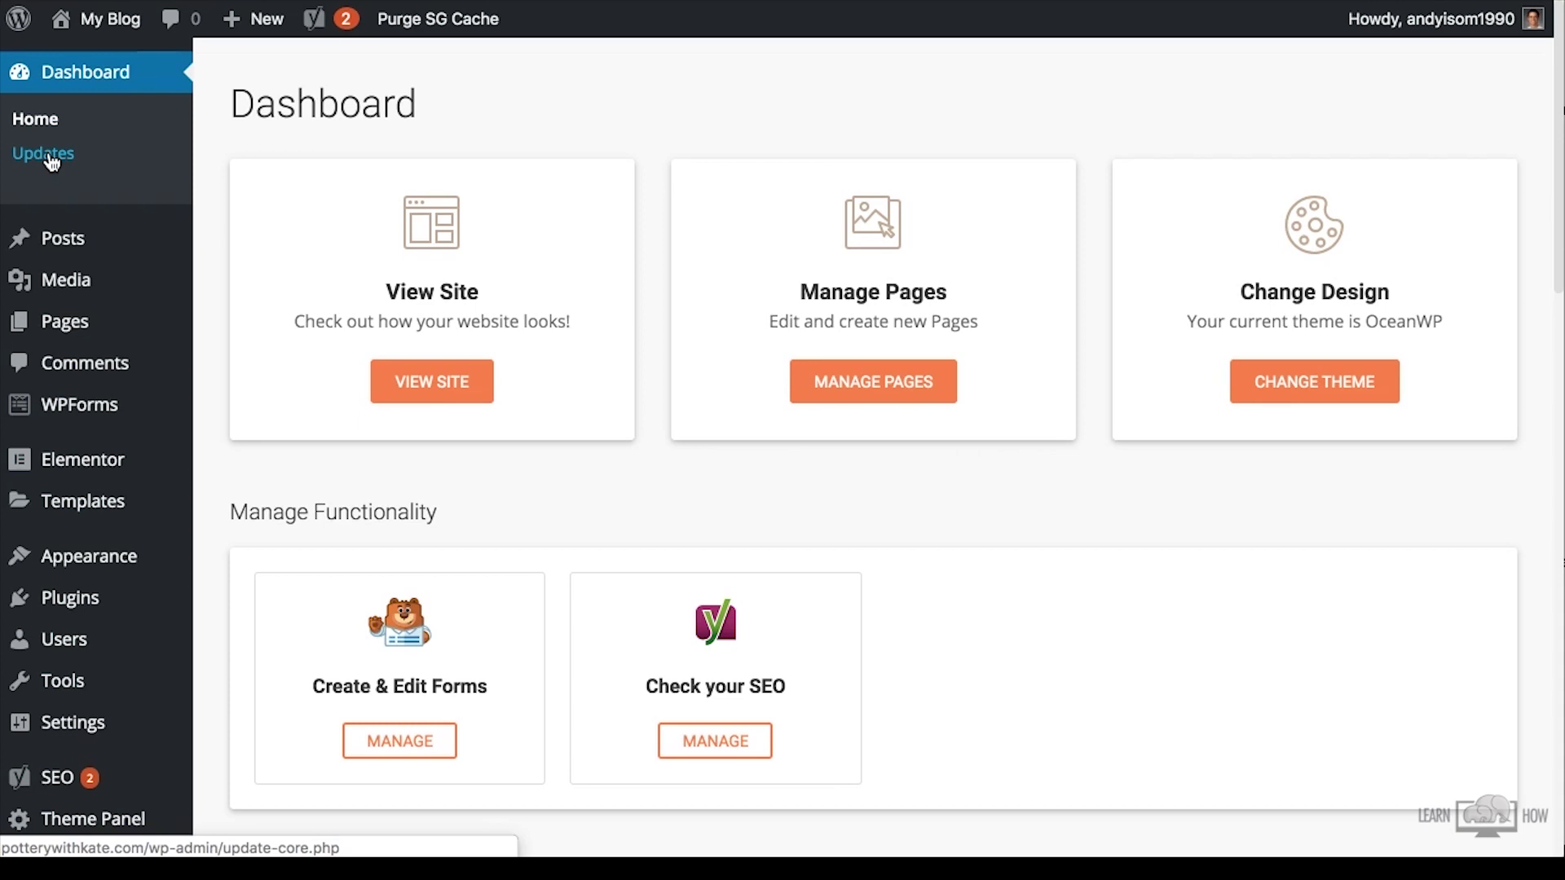
# Examine the options offered for posts, media, pages and comments in the dashboard navigation
pyautogui.click(67, 242)
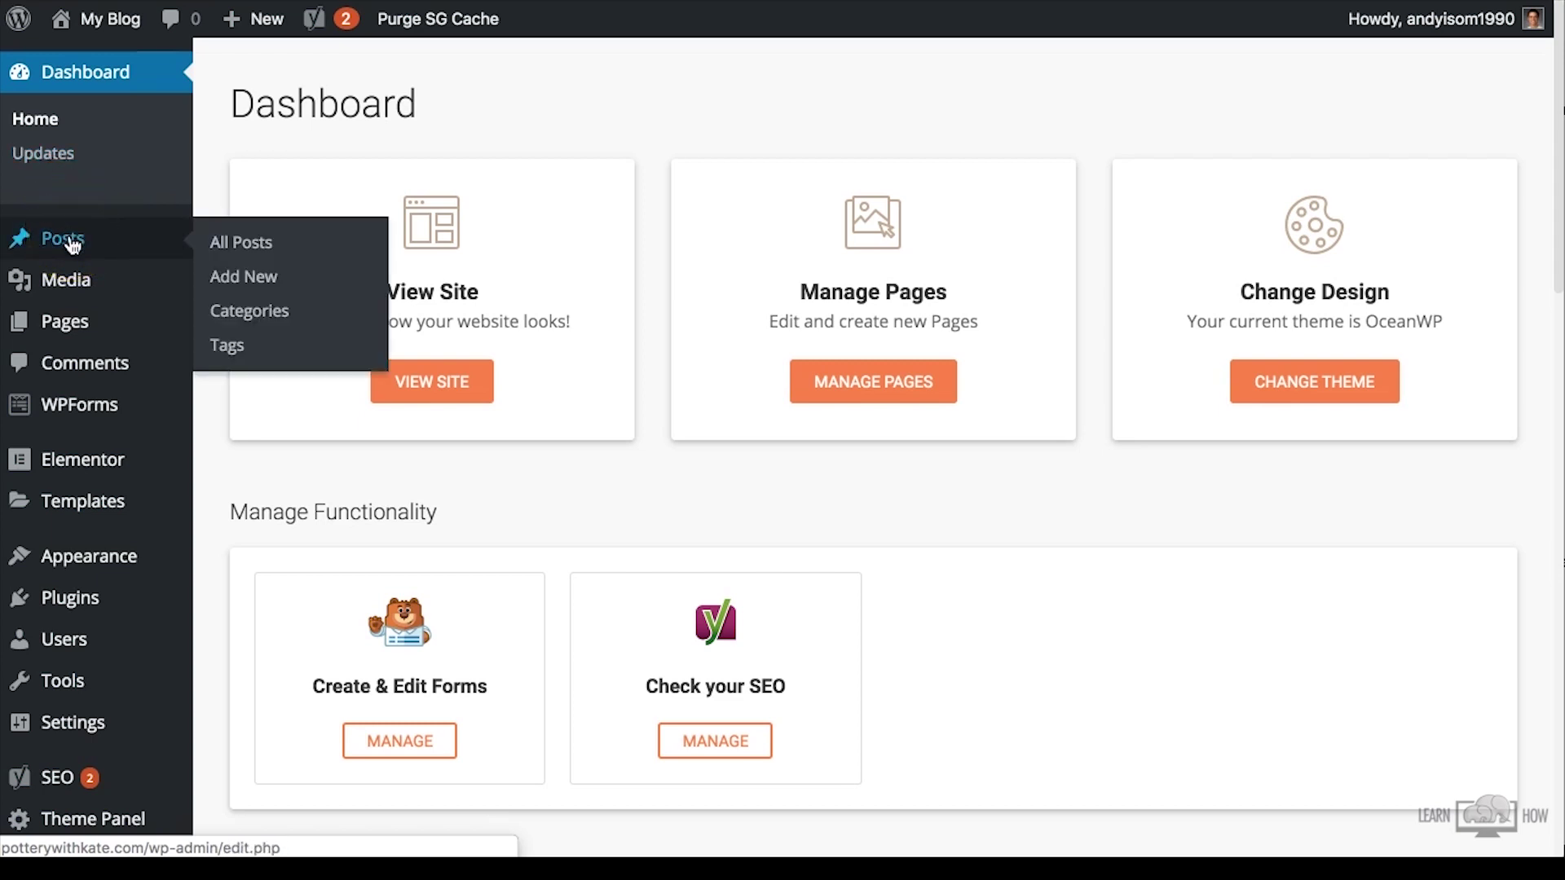
pyautogui.click(248, 243)
pyautogui.click(248, 277)
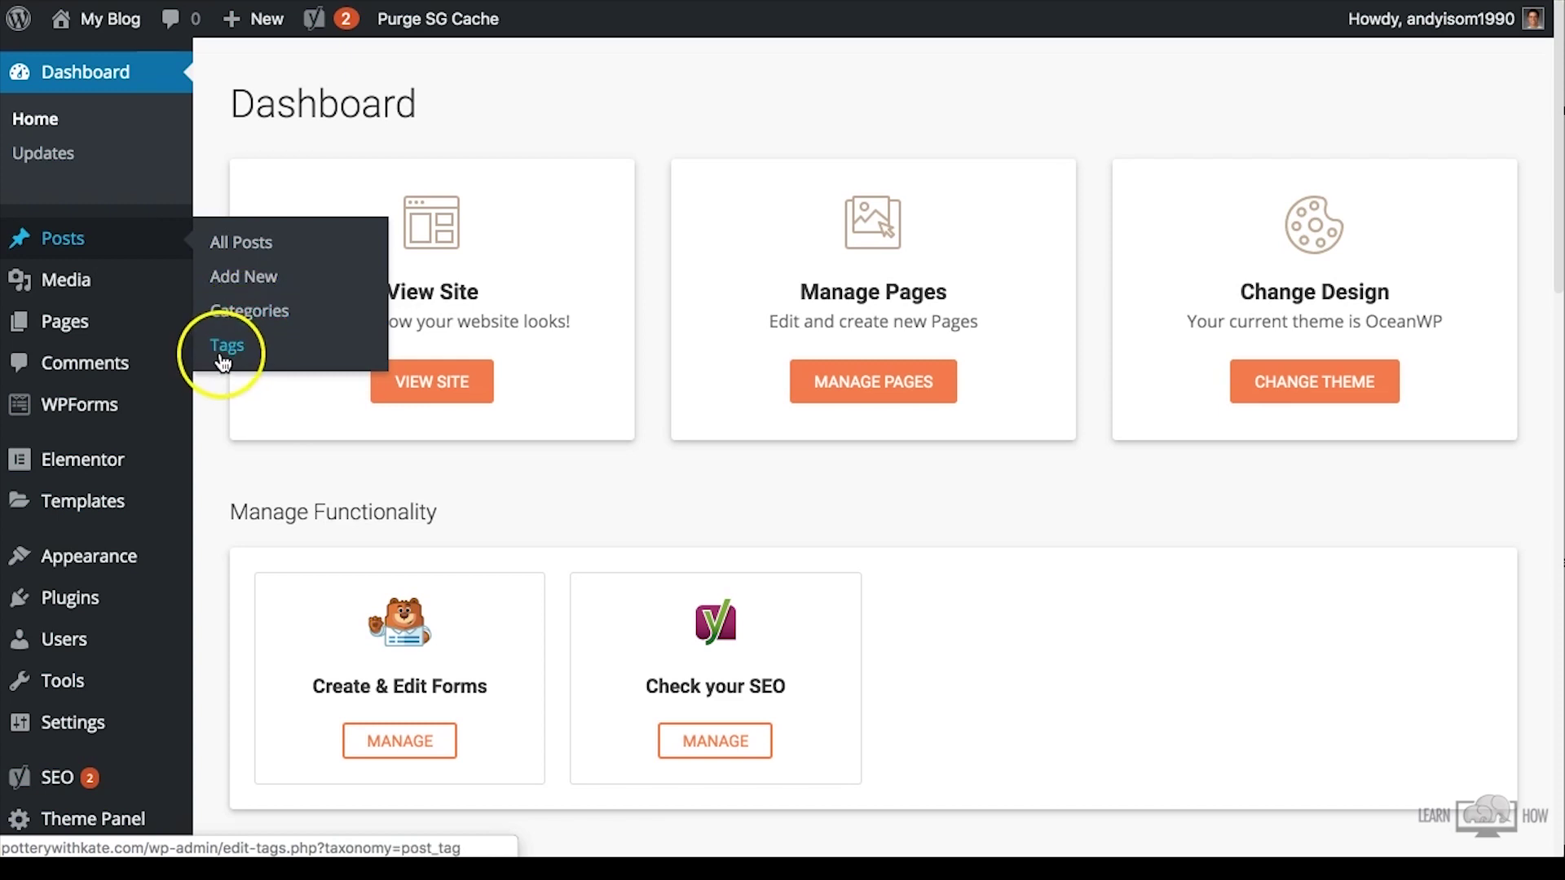
pyautogui.moveTo(78, 292)
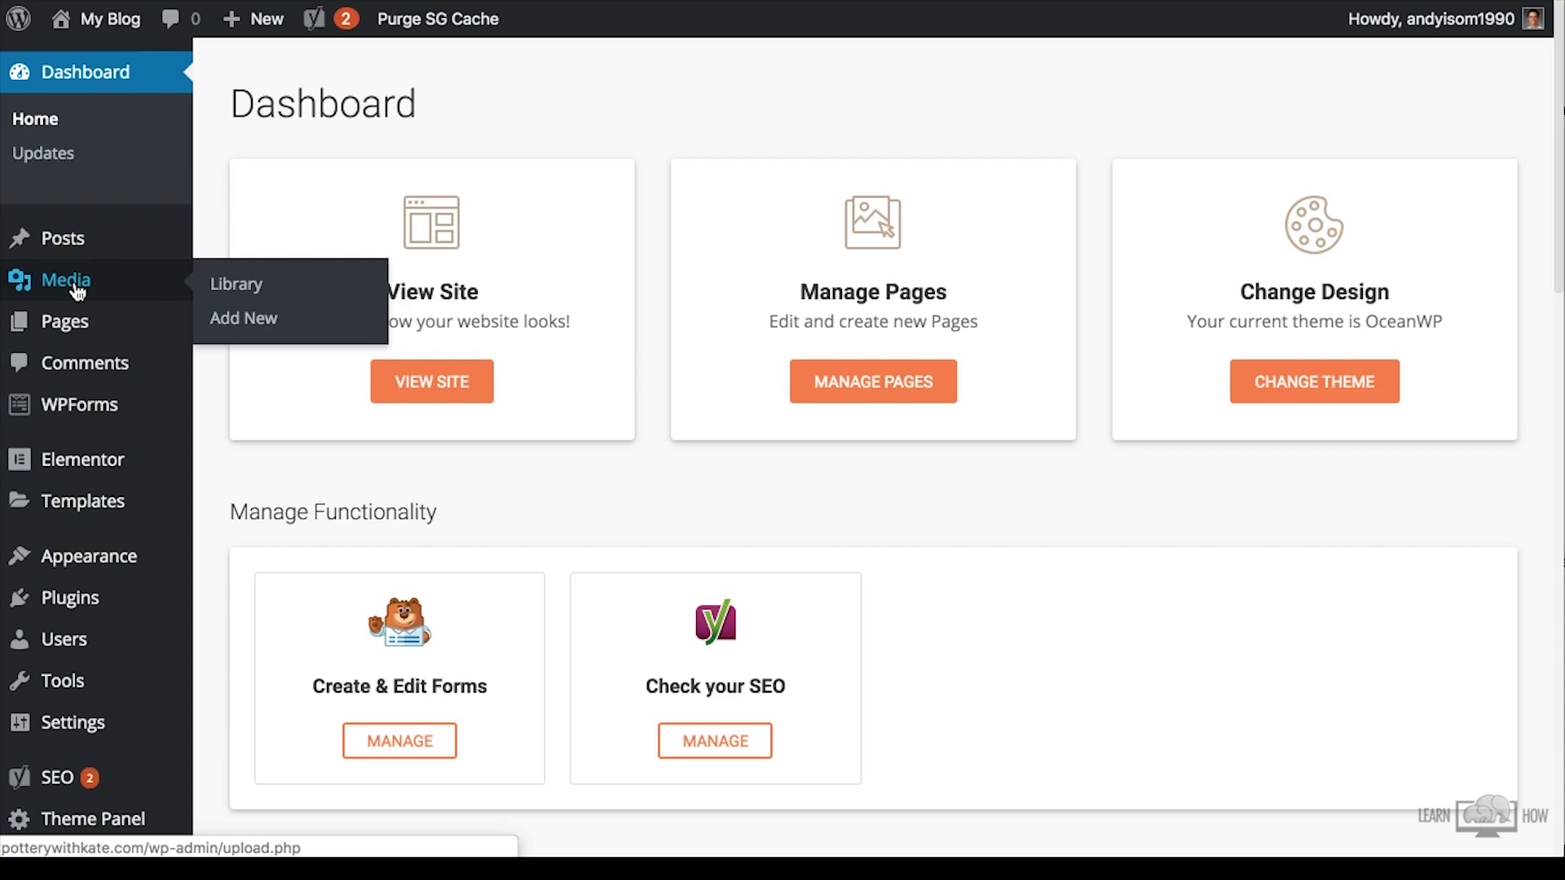
pyautogui.moveTo(112, 322)
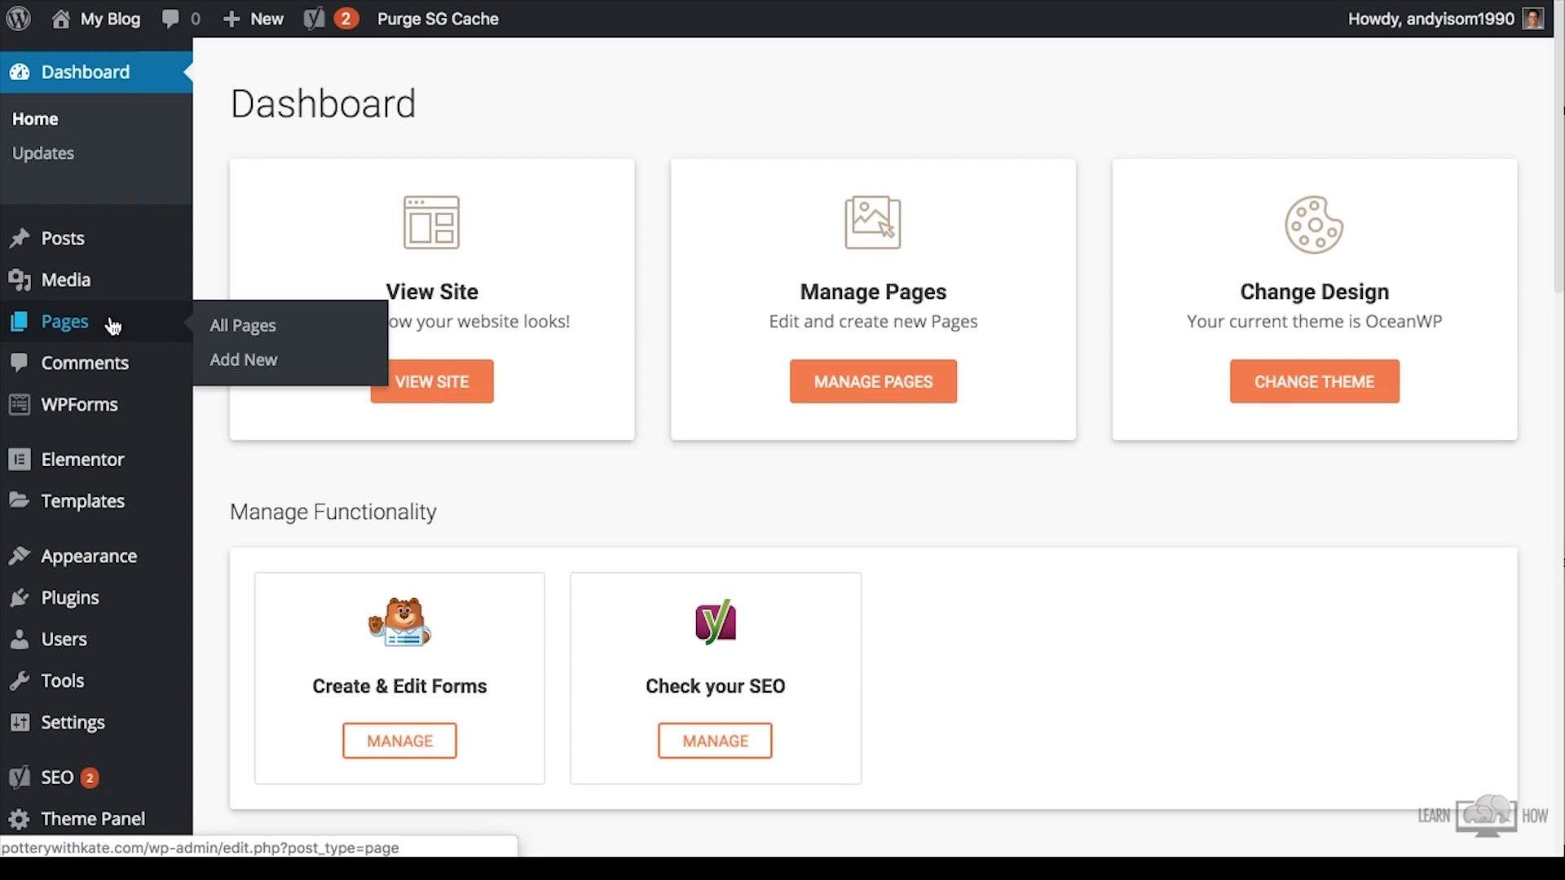
pyautogui.click(114, 240)
pyautogui.click(120, 364)
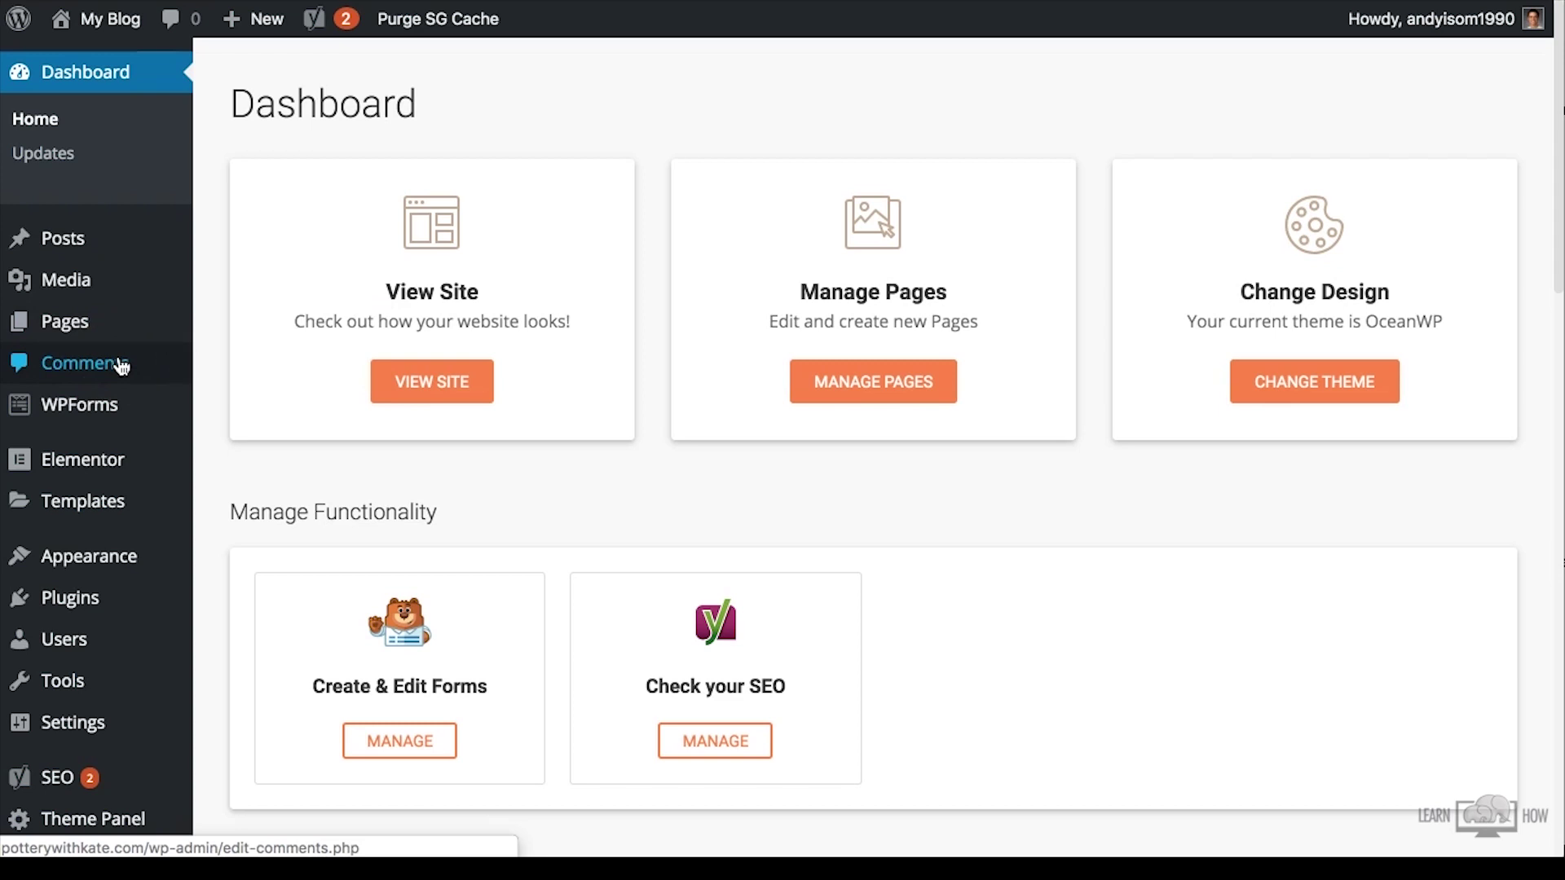
# Examine the WPForms, Elementor, Templates and Appearance options, including form entries, header and theme editor
pyautogui.click(118, 412)
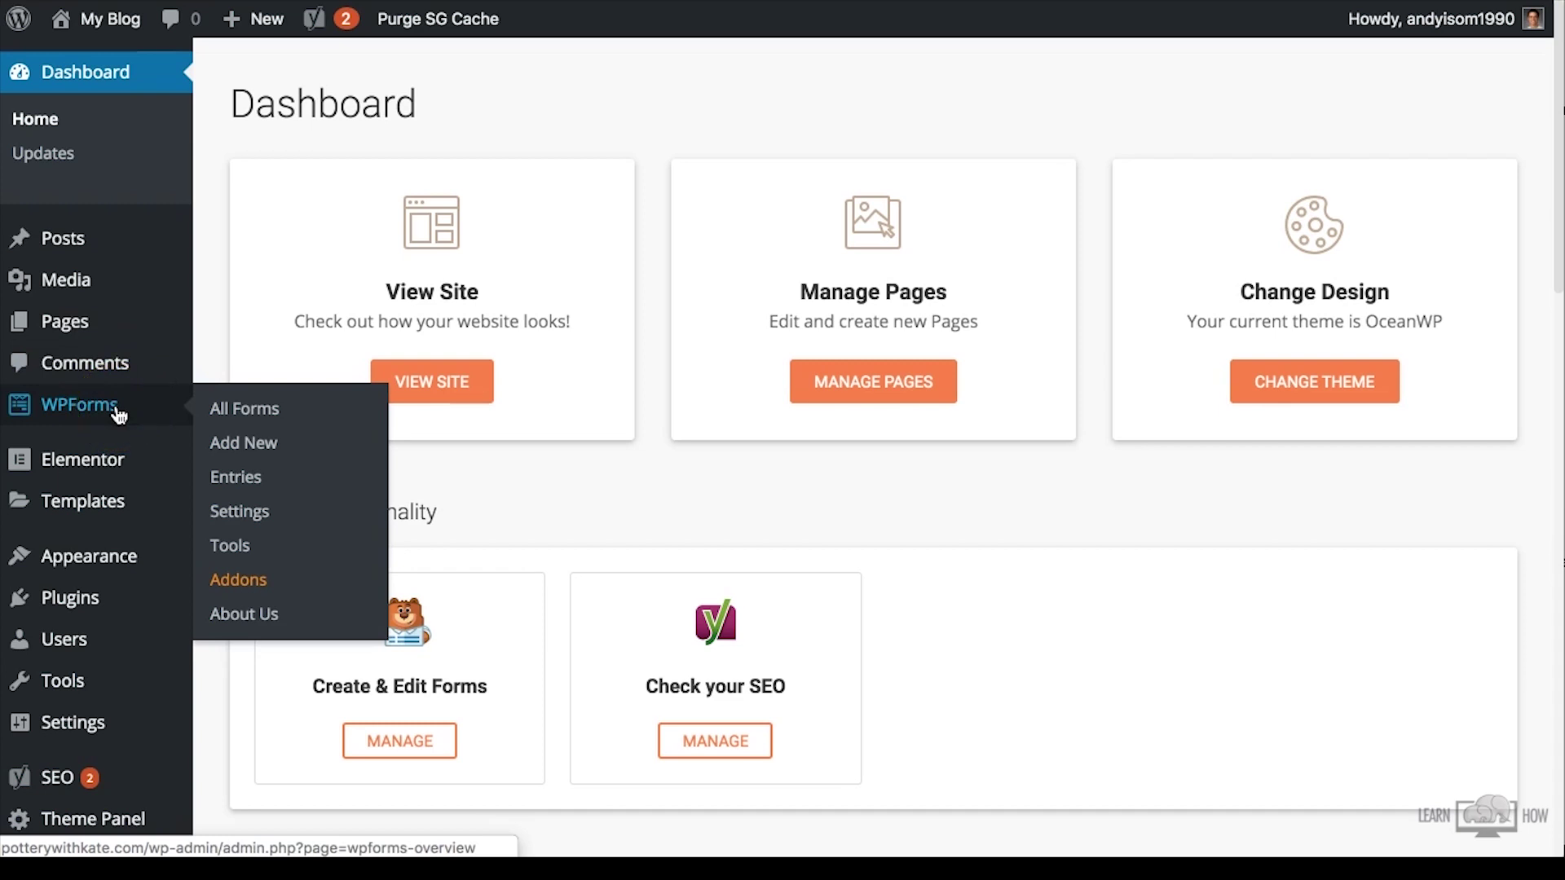
pyautogui.click(260, 448)
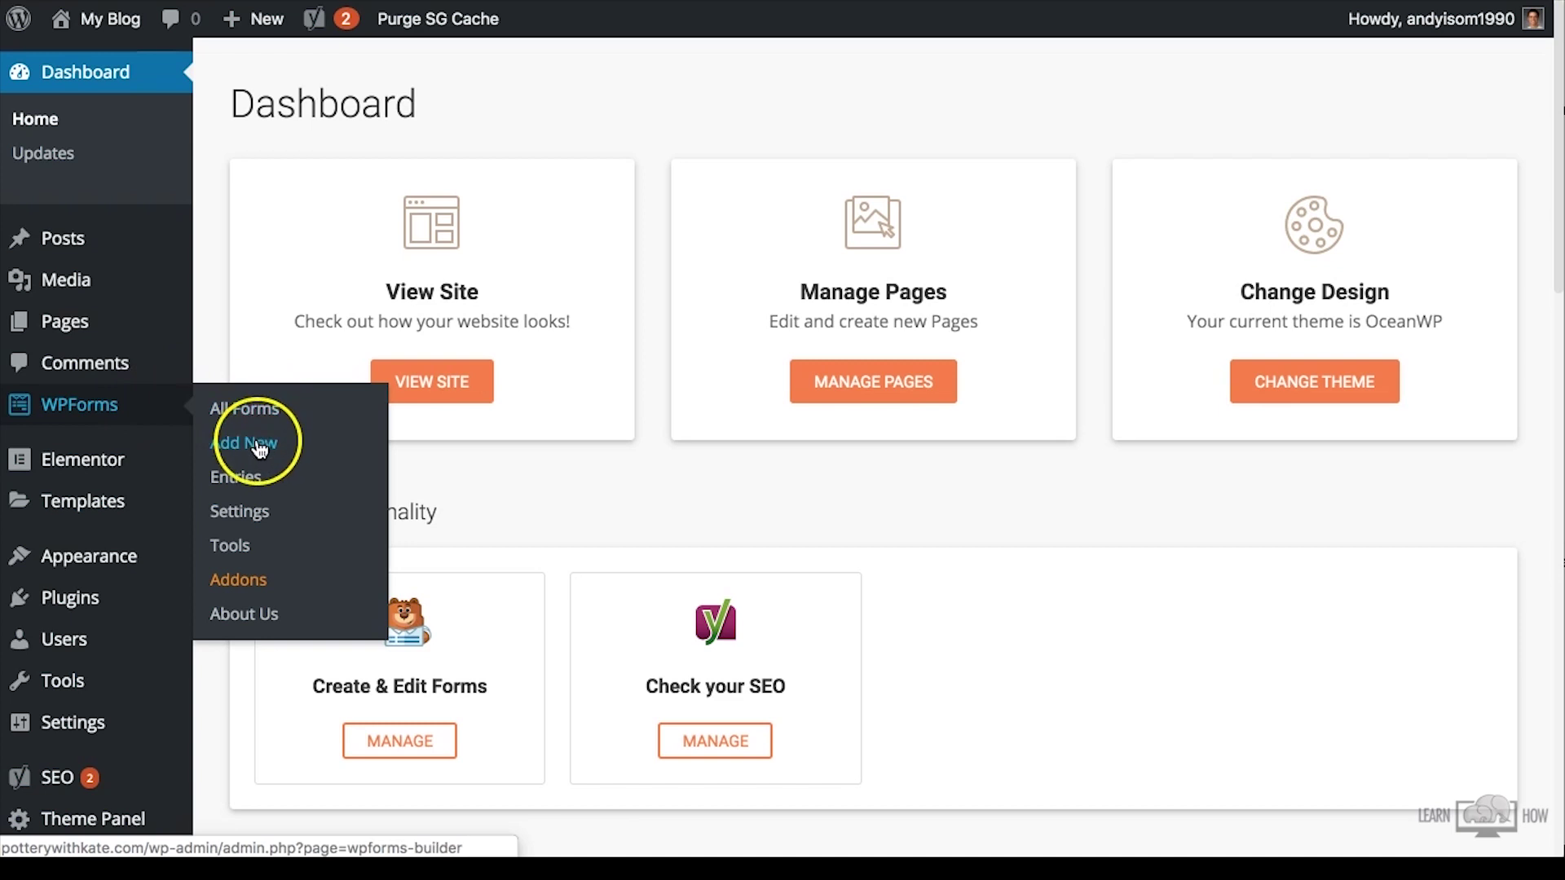
pyautogui.click(262, 483)
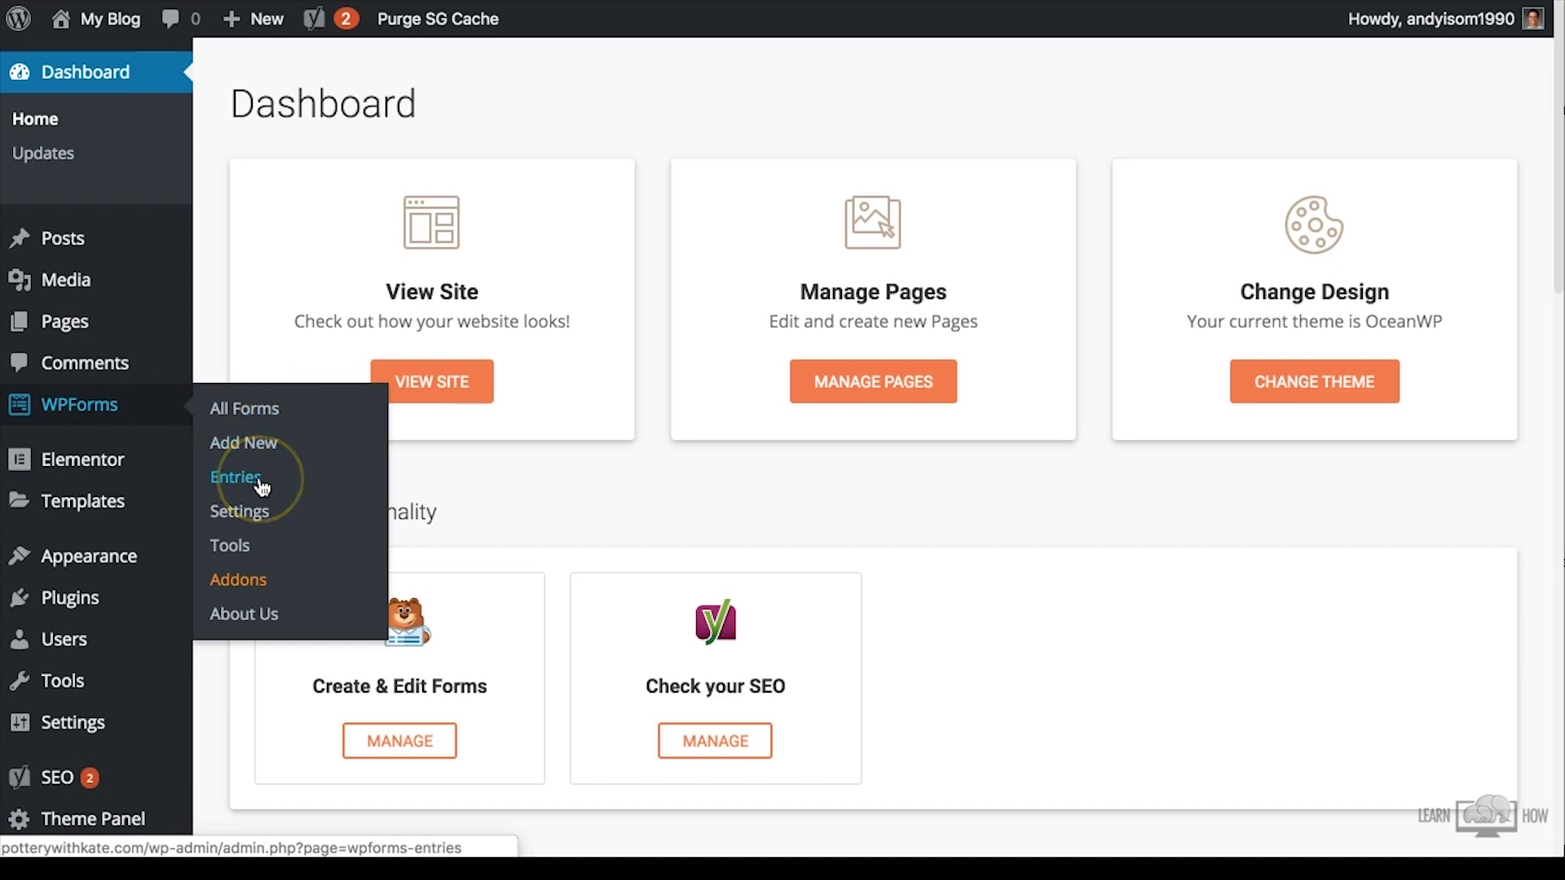
pyautogui.click(117, 471)
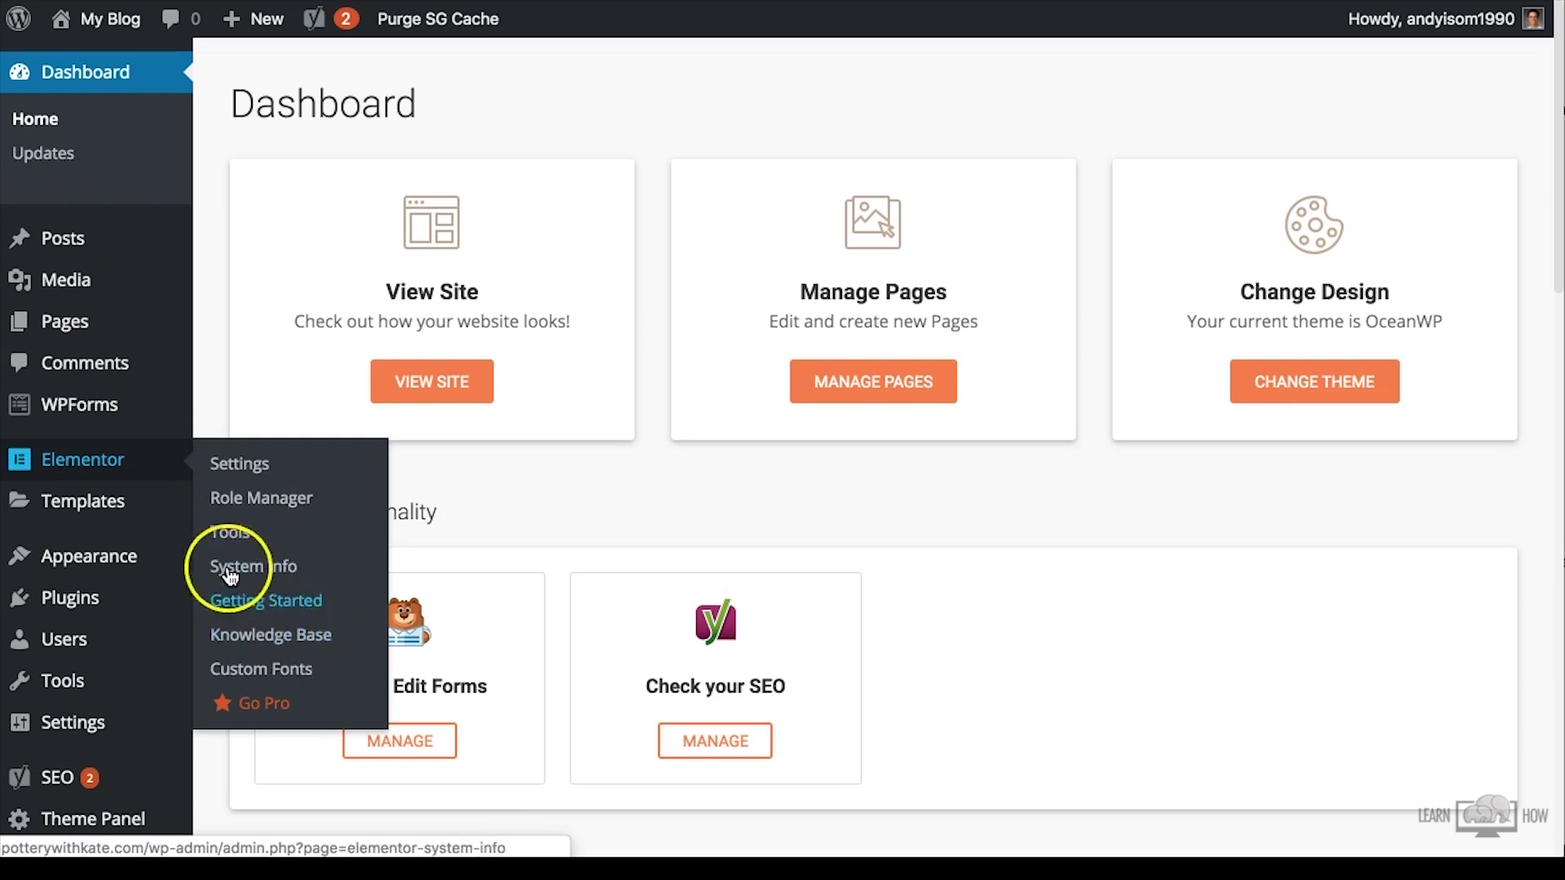
pyautogui.moveTo(131, 513)
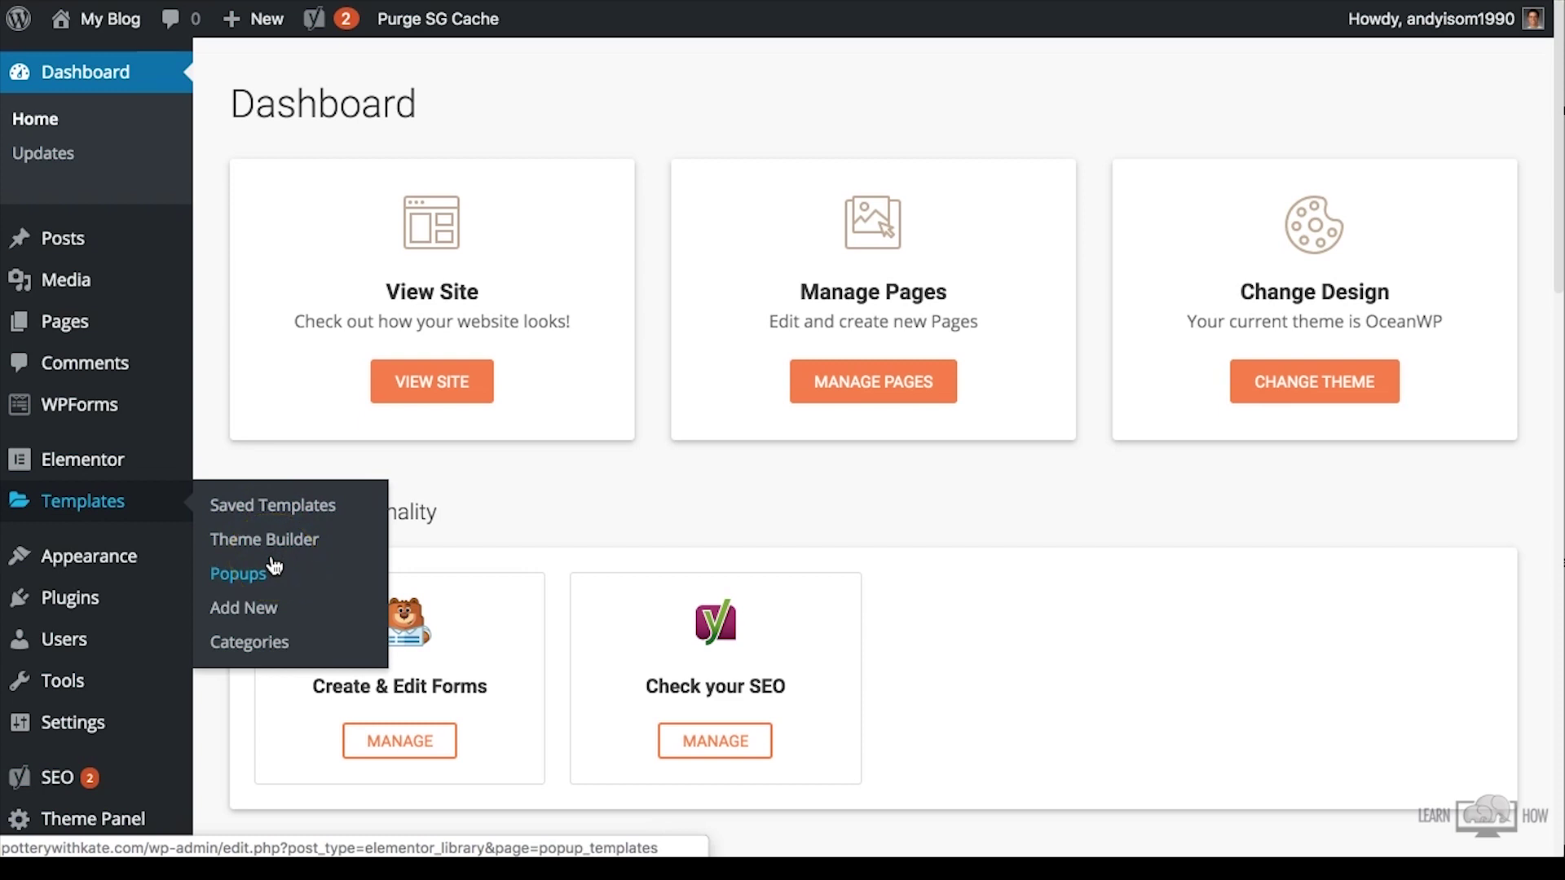
pyautogui.moveTo(128, 568)
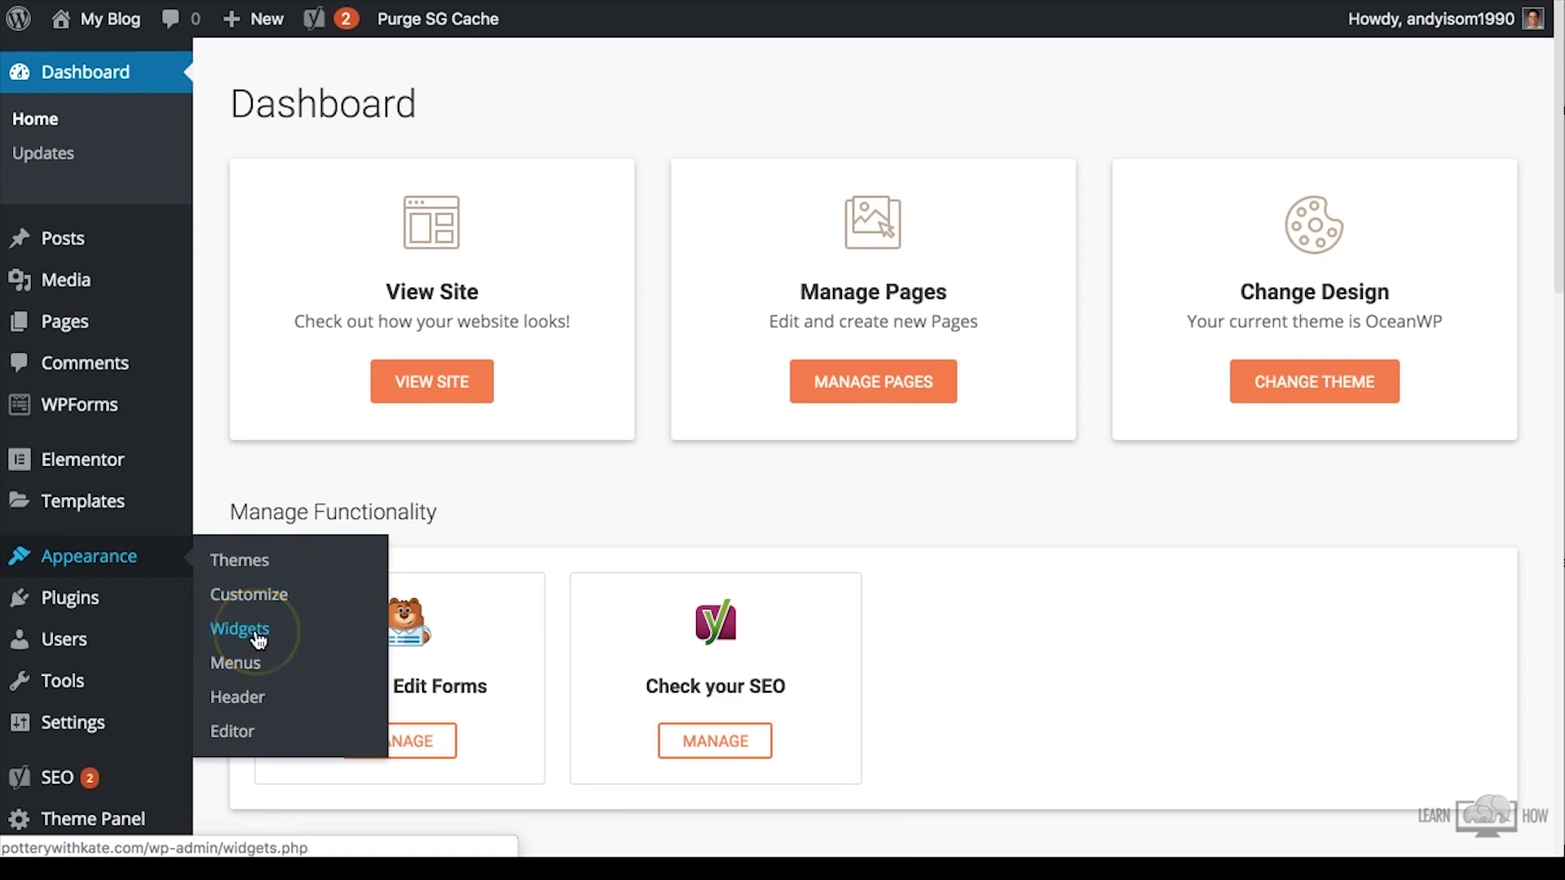
pyautogui.click(255, 699)
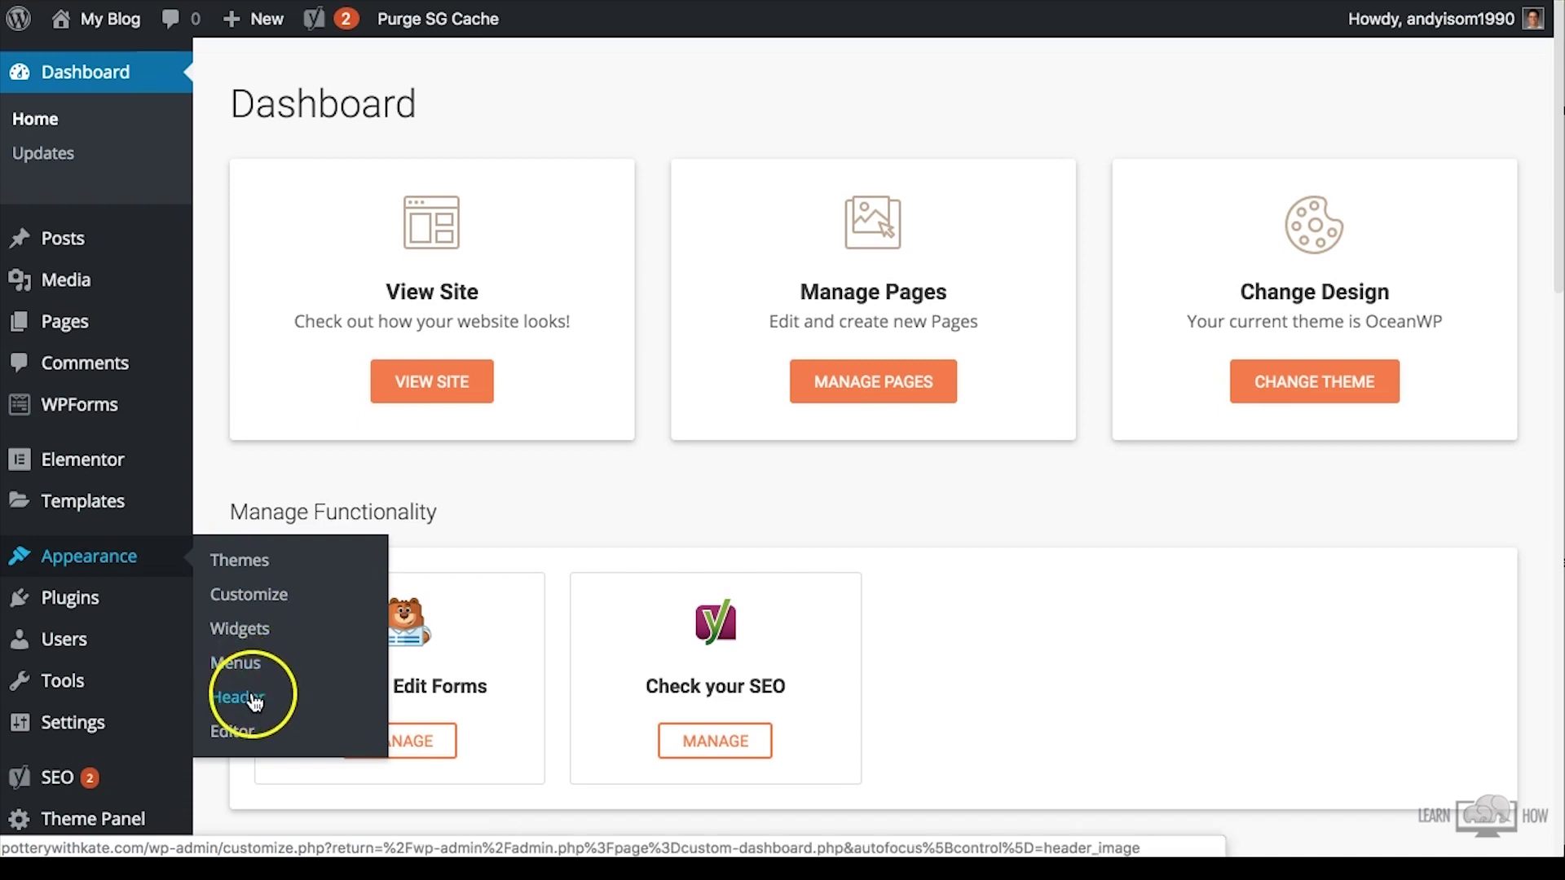
pyautogui.click(249, 733)
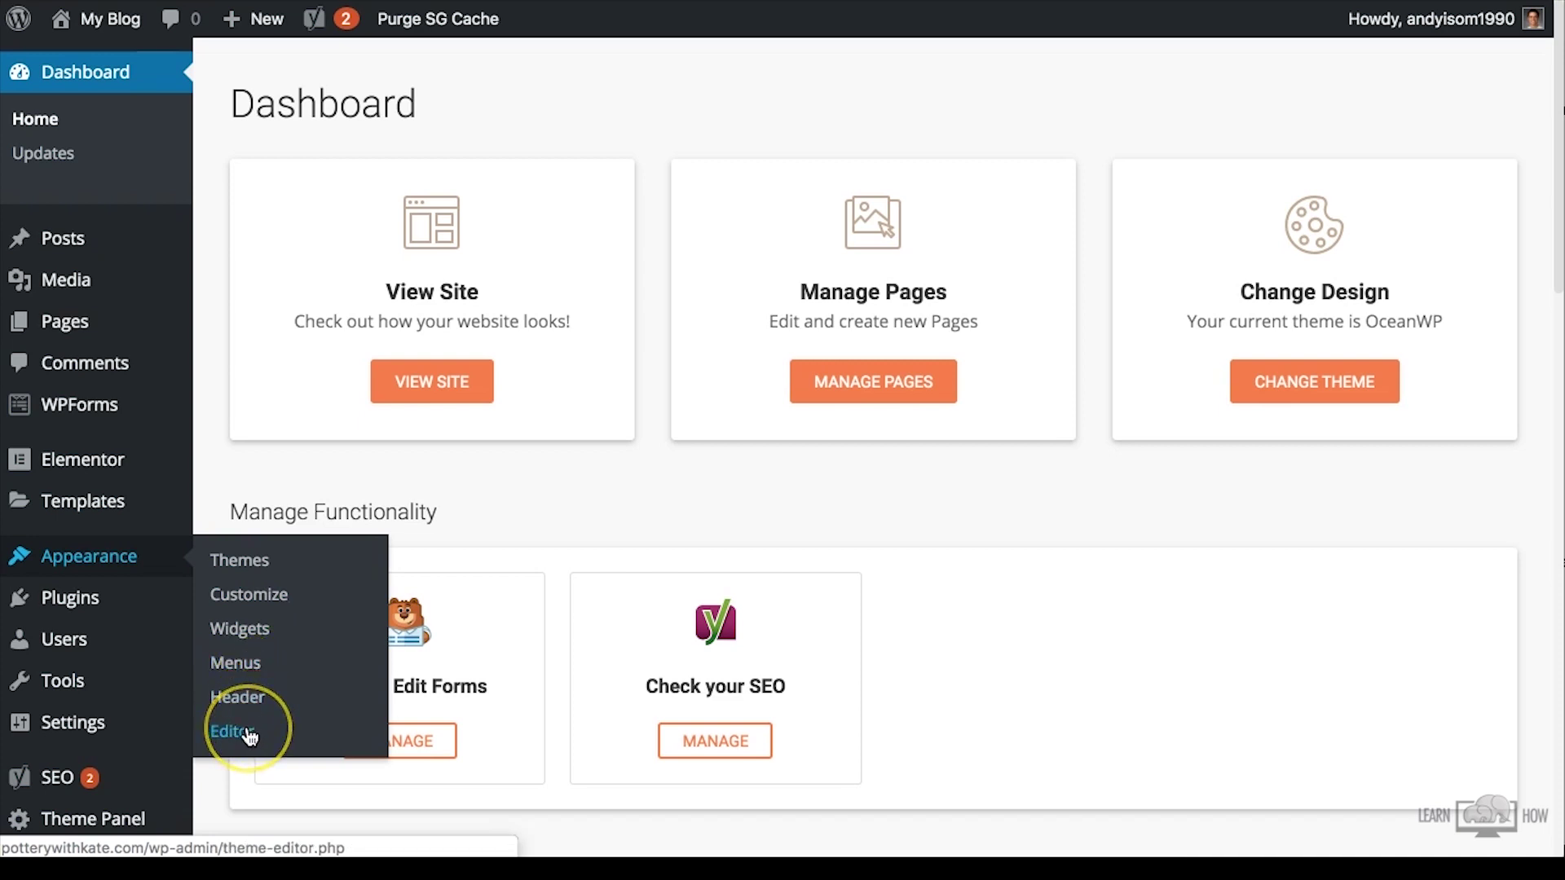
# Examine the Plugins, Users, Tools, Settings and SEO options in the dashboard navigation, along with Theme Panel and SG Optimizer
pyautogui.click(88, 607)
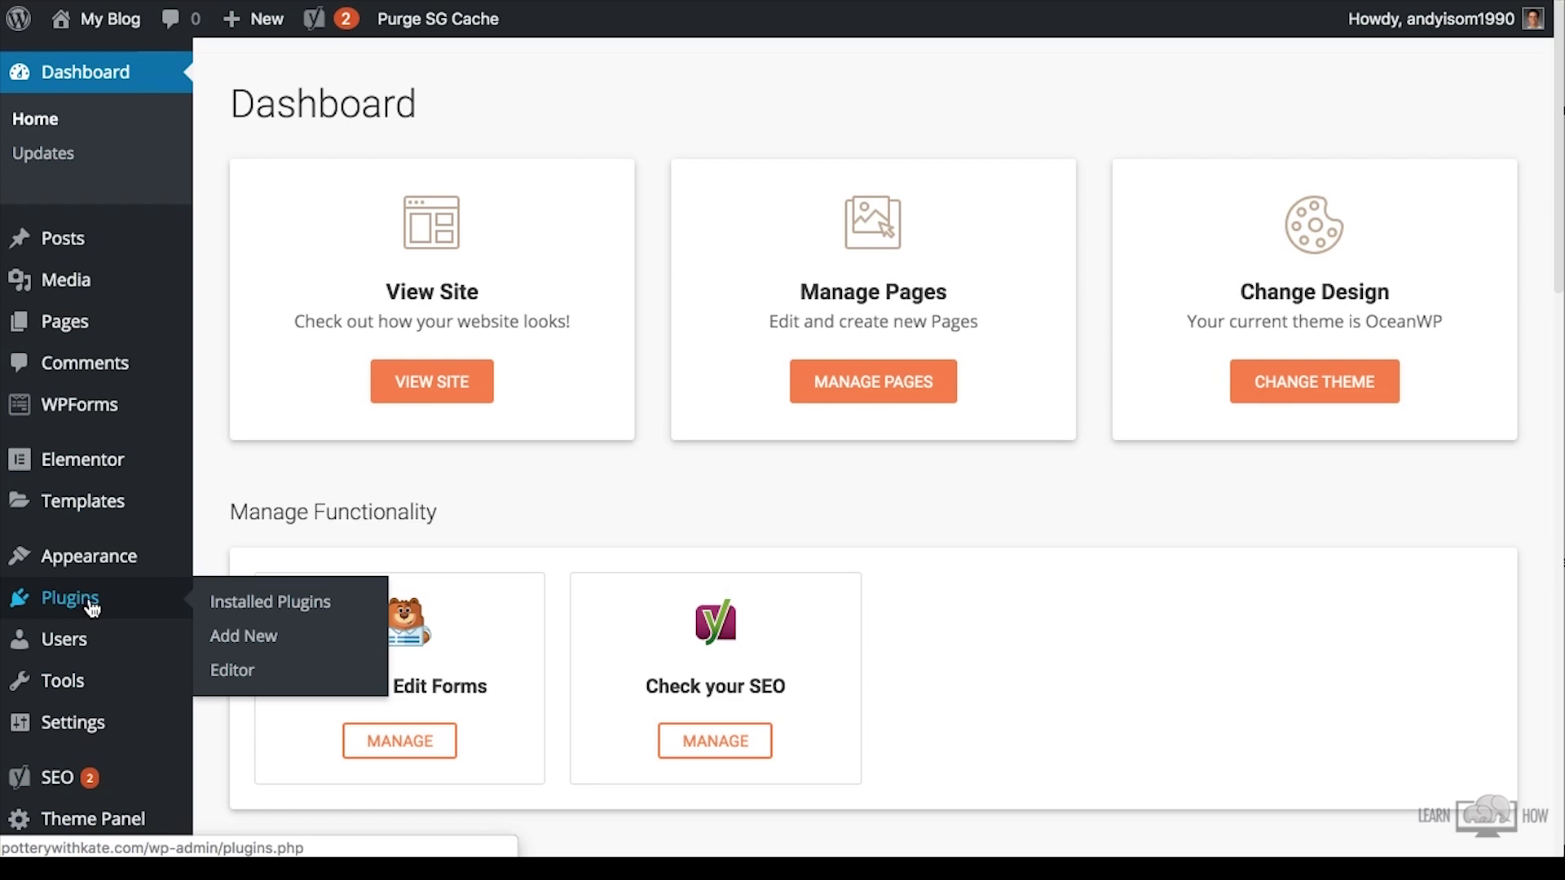
pyautogui.moveTo(78, 643)
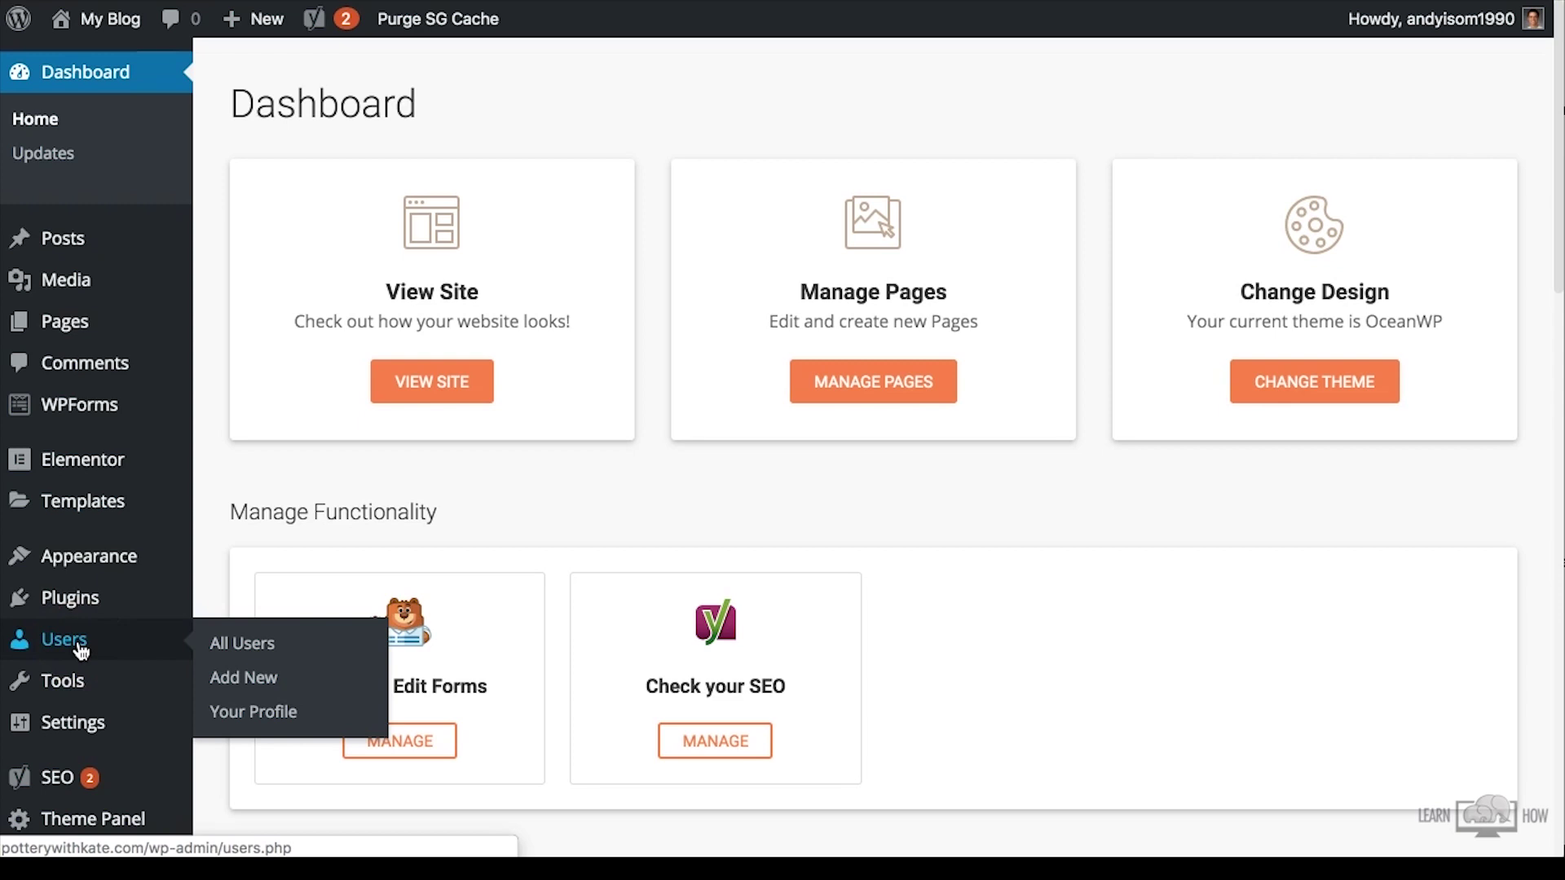
pyautogui.moveTo(75, 689)
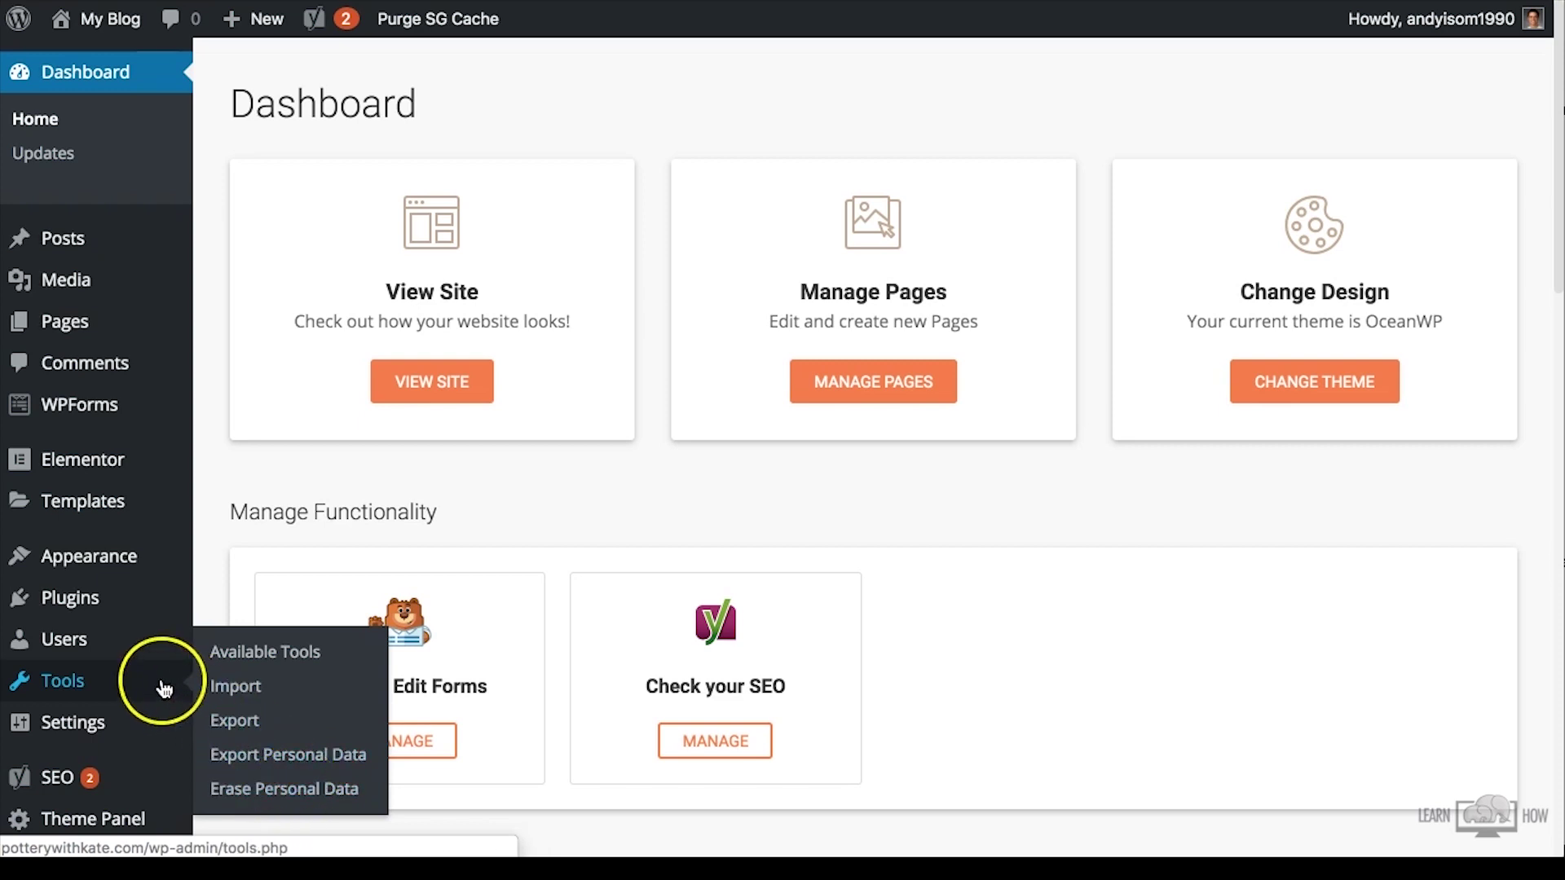
pyautogui.click(105, 691)
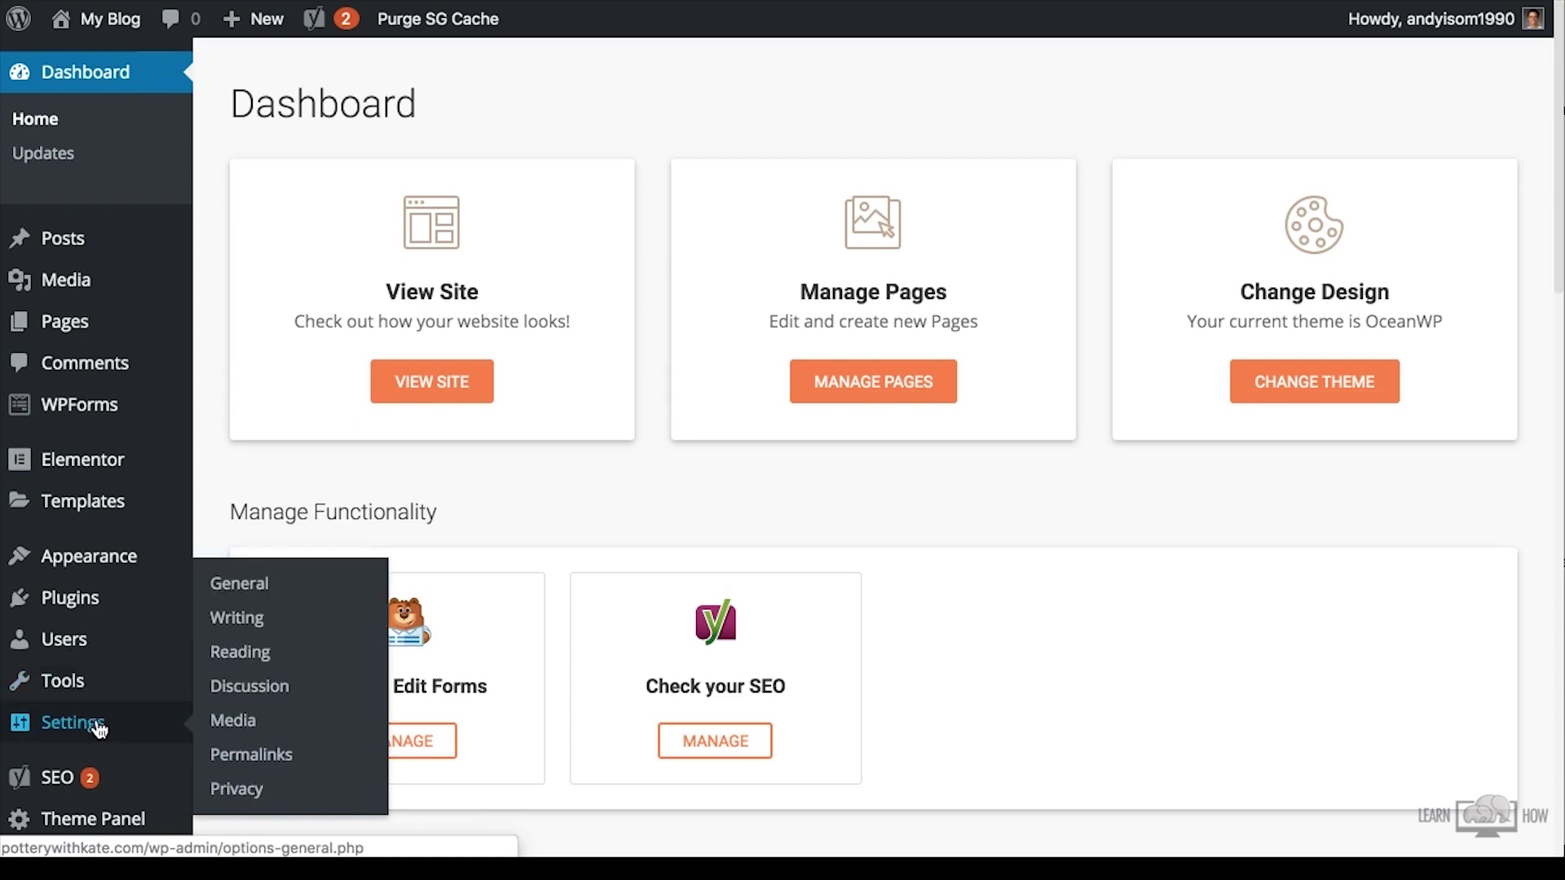
pyautogui.click(104, 725)
pyautogui.click(241, 621)
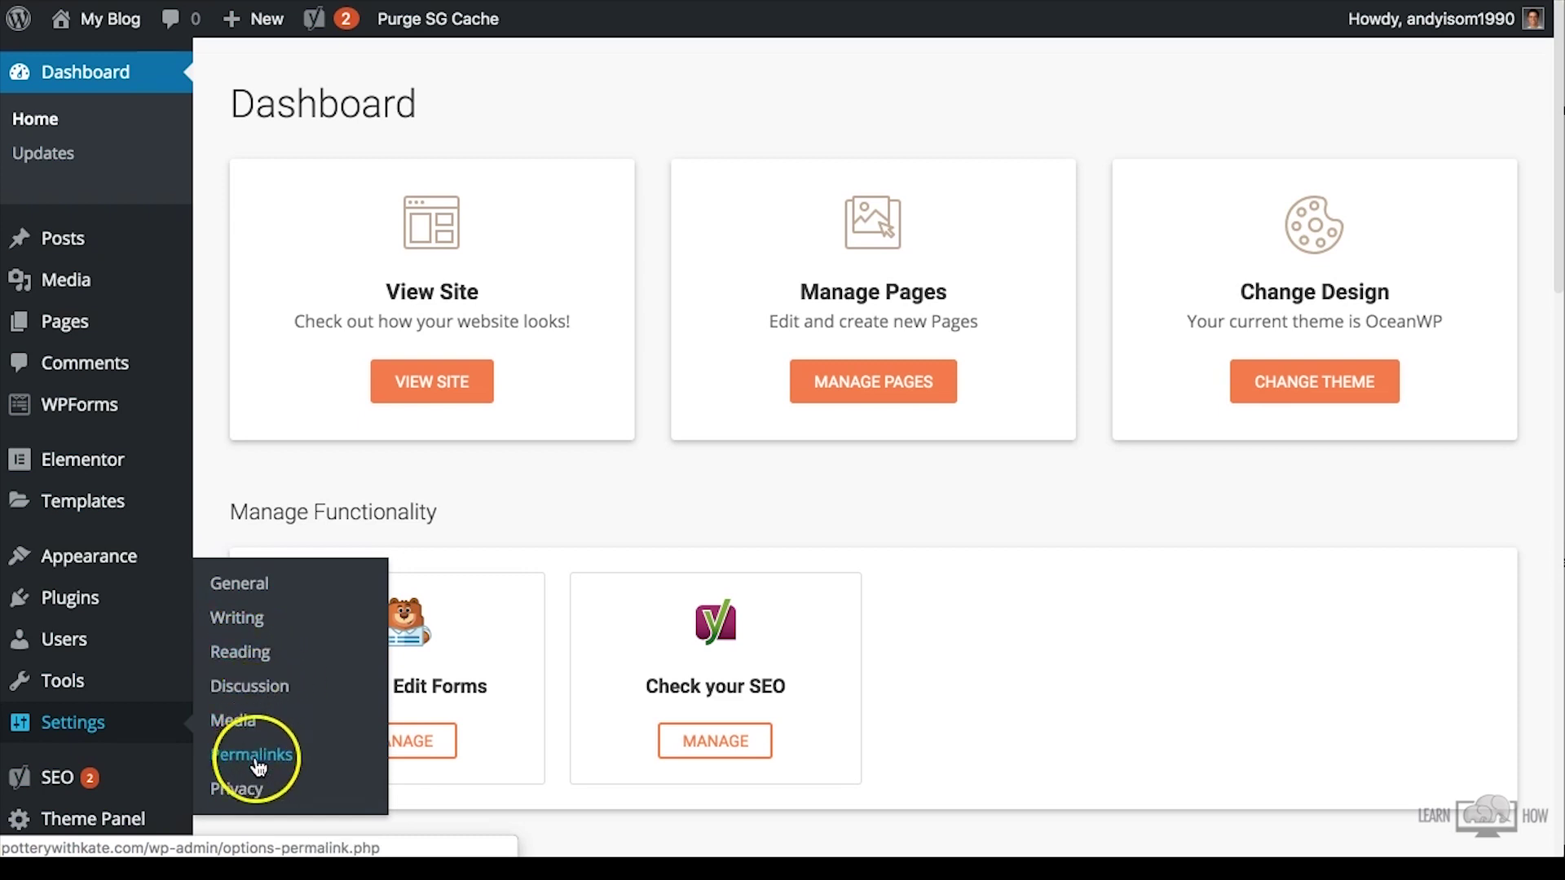
pyautogui.scroll(-3, 122, 762)
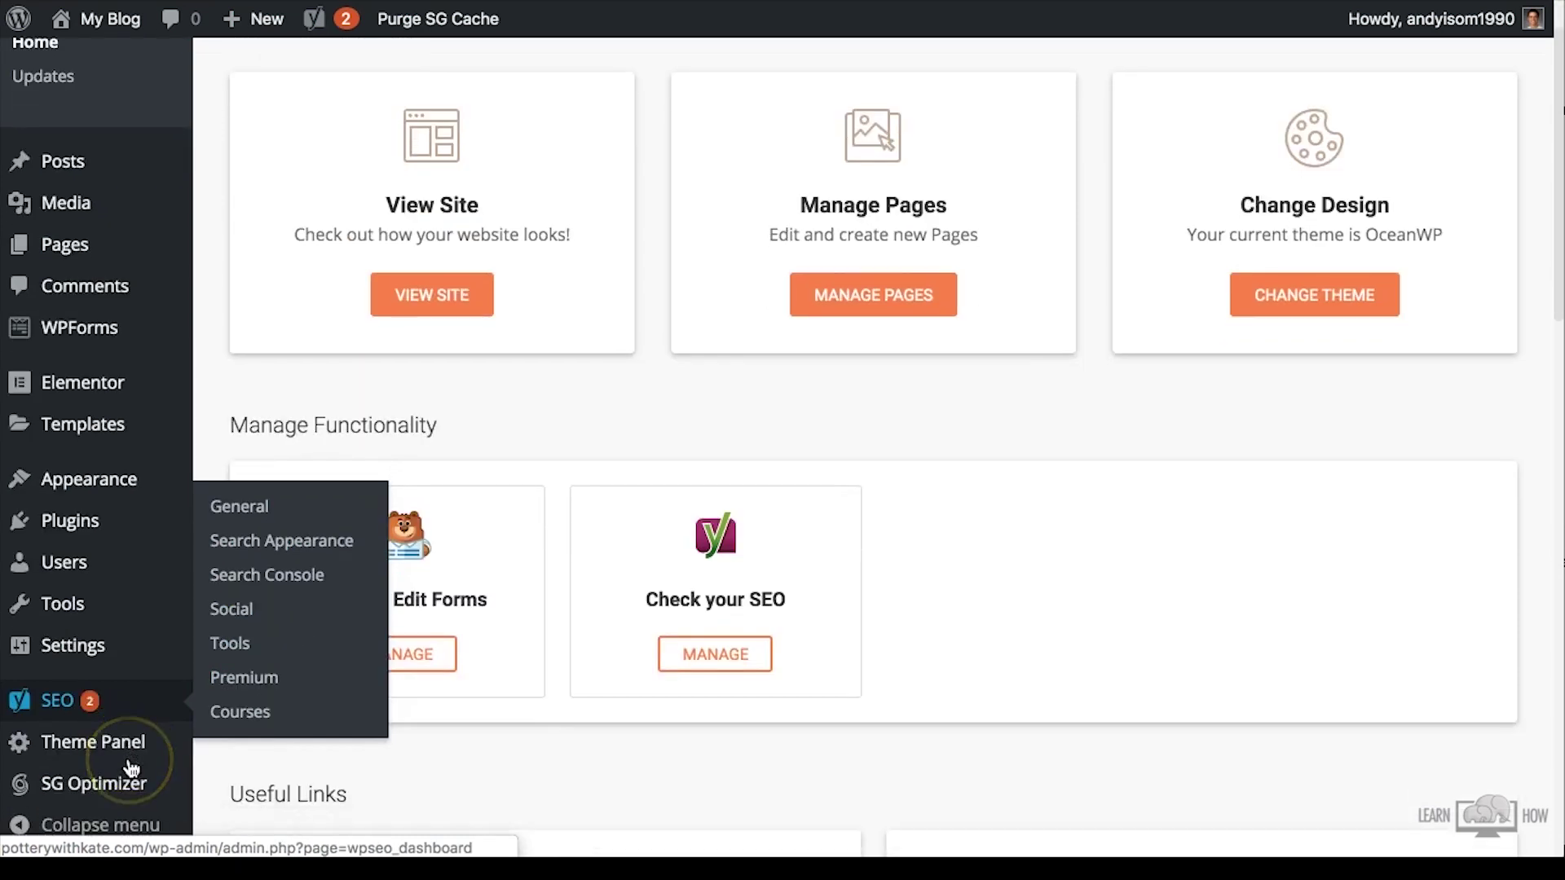
pyautogui.click(69, 706)
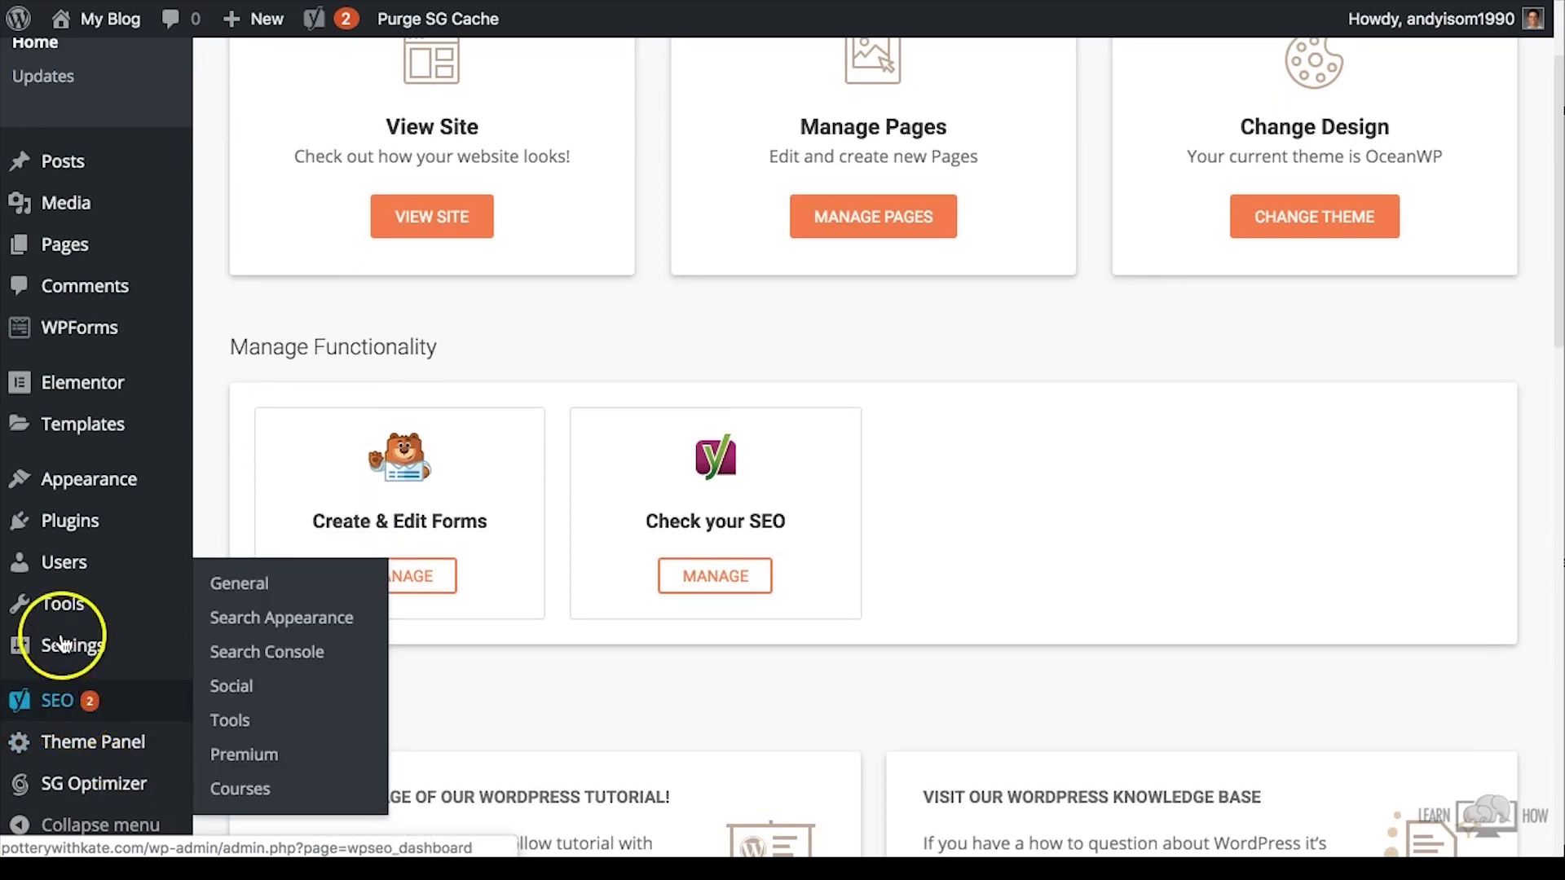
pyautogui.click(90, 523)
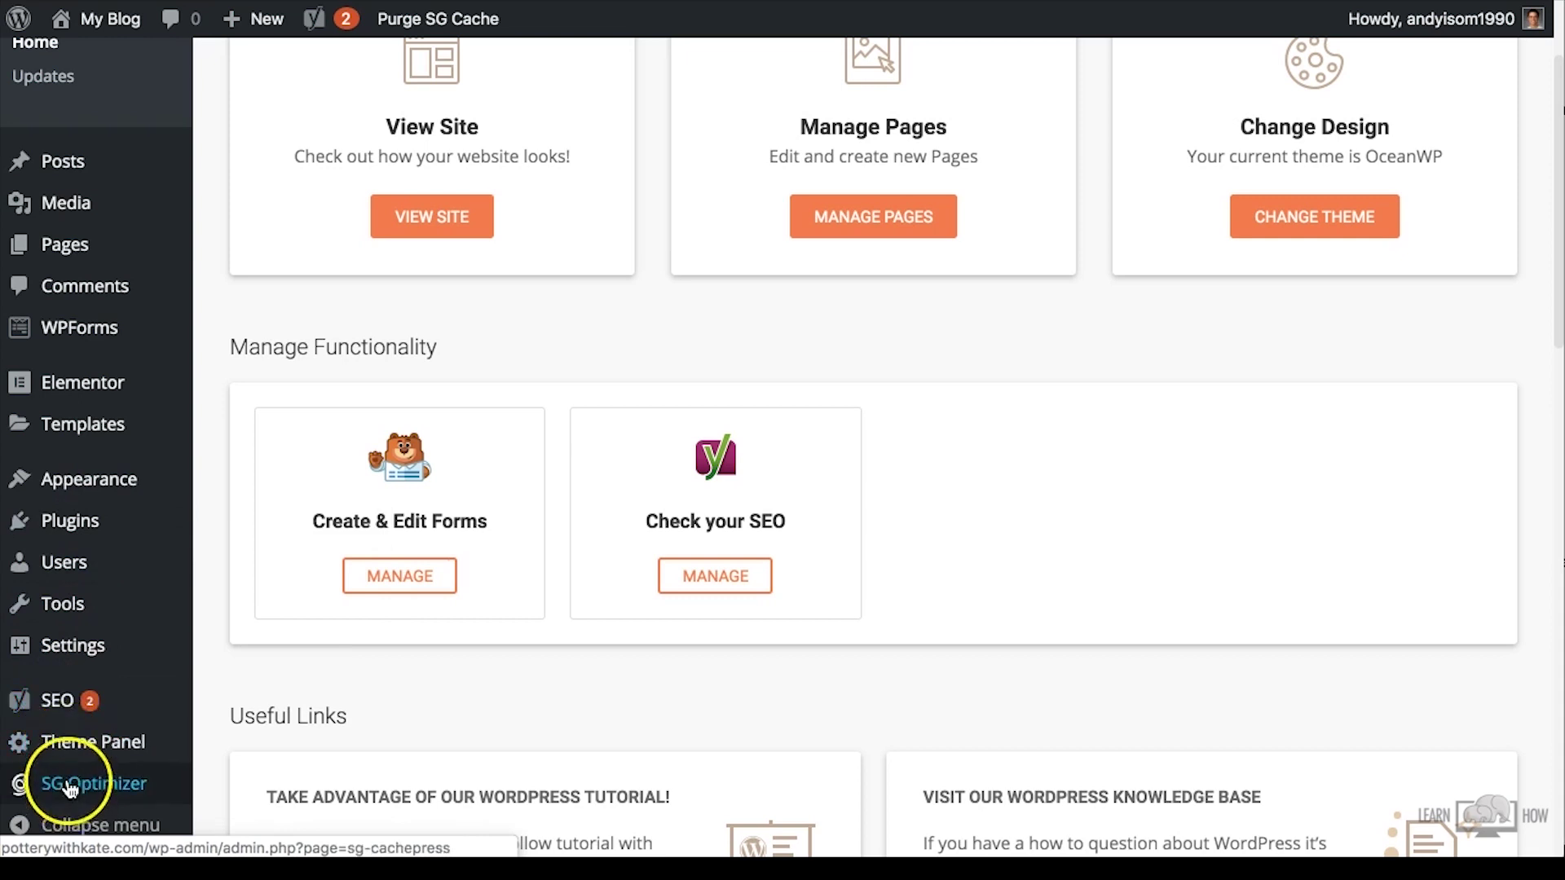
pyautogui.moveTo(70, 737)
pyautogui.click(69, 707)
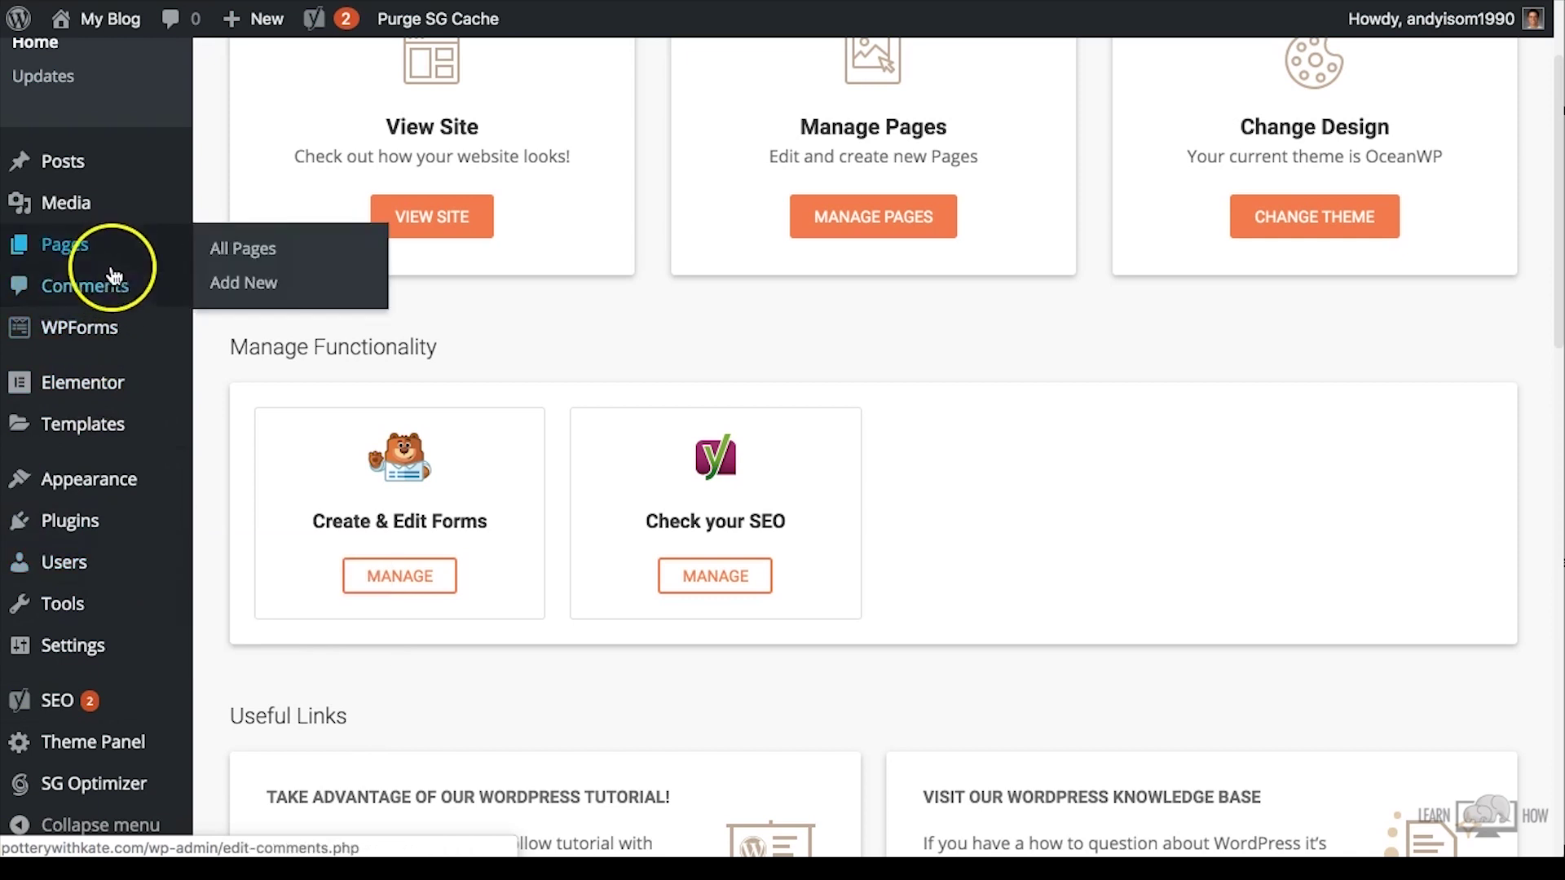
pyautogui.moveTo(79, 681)
pyautogui.moveTo(78, 648)
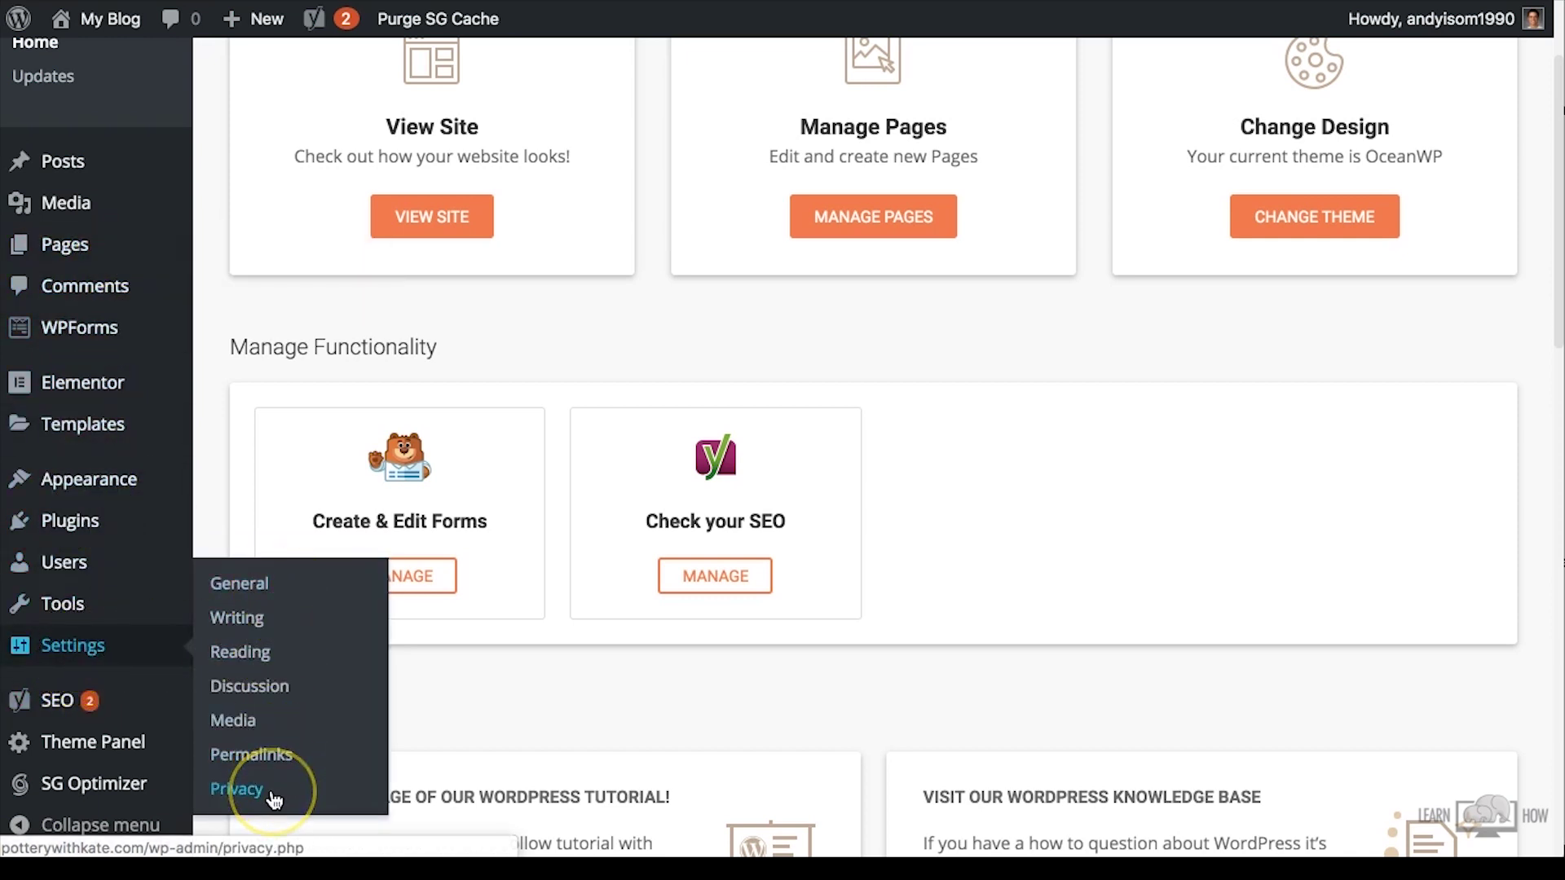
# Look through the dashboard home from the site and design shortcuts to Manage Functionality, Useful Links and WordPress Events and News
pyautogui.scroll(3, 848, 593)
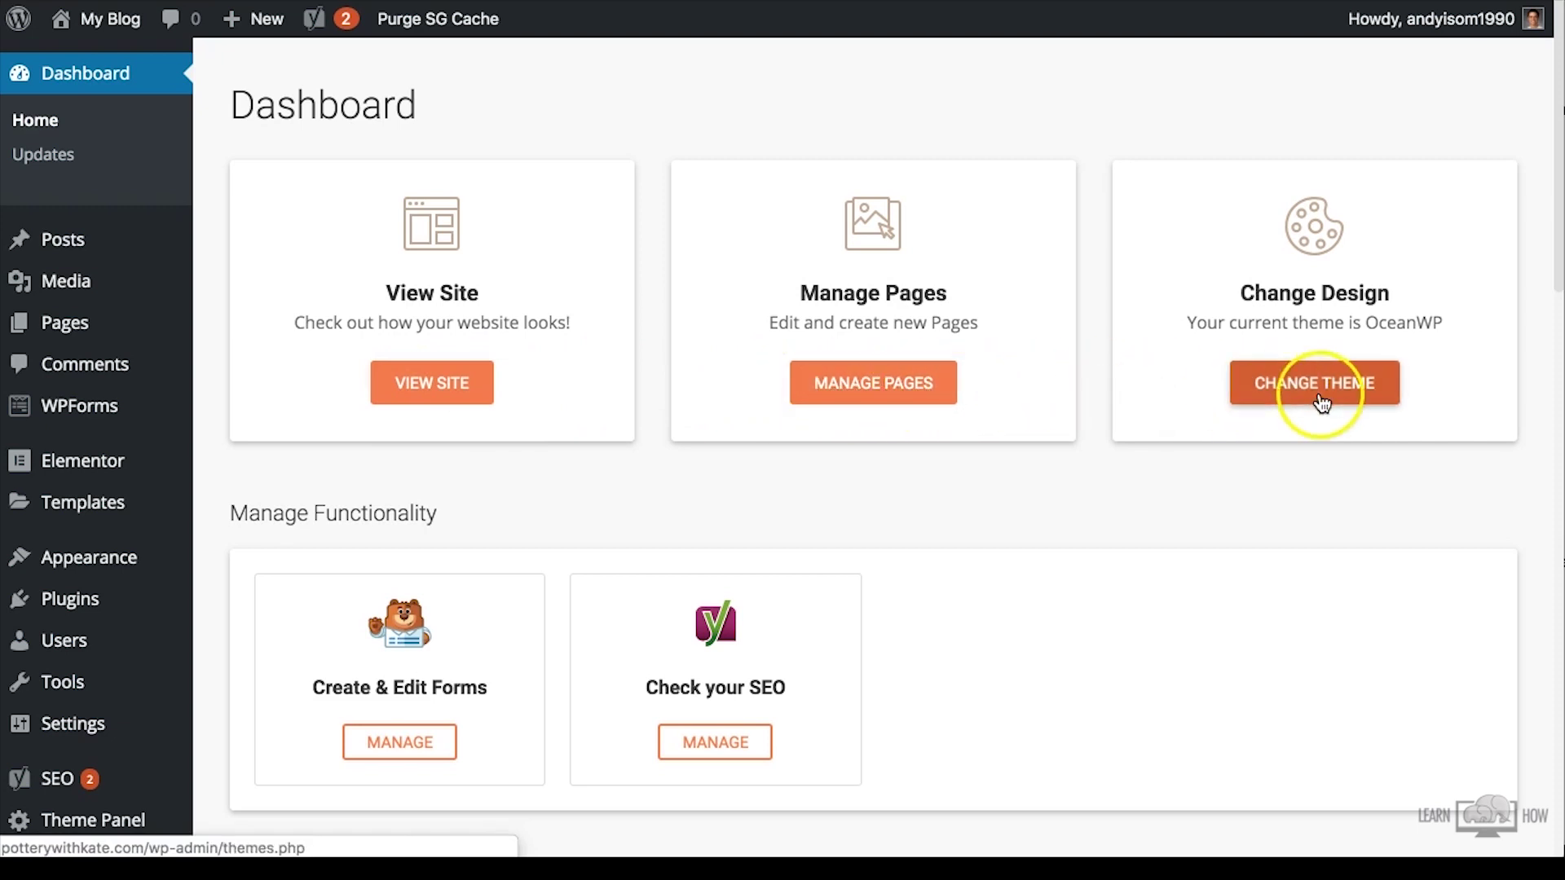
pyautogui.scroll(-5, 1258, 502)
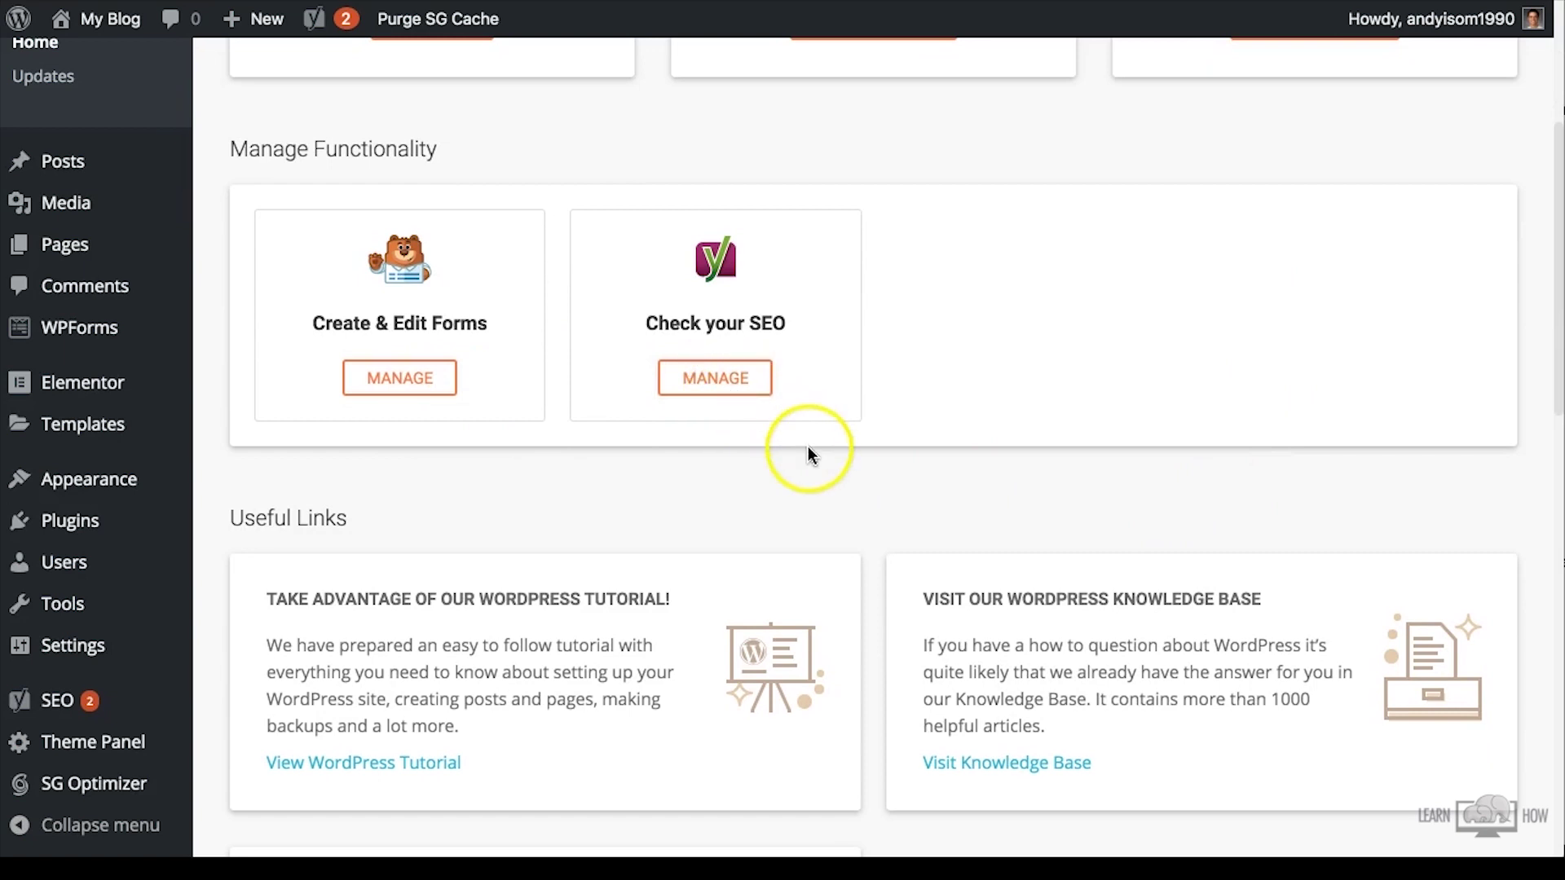
pyautogui.scroll(-5, 871, 464)
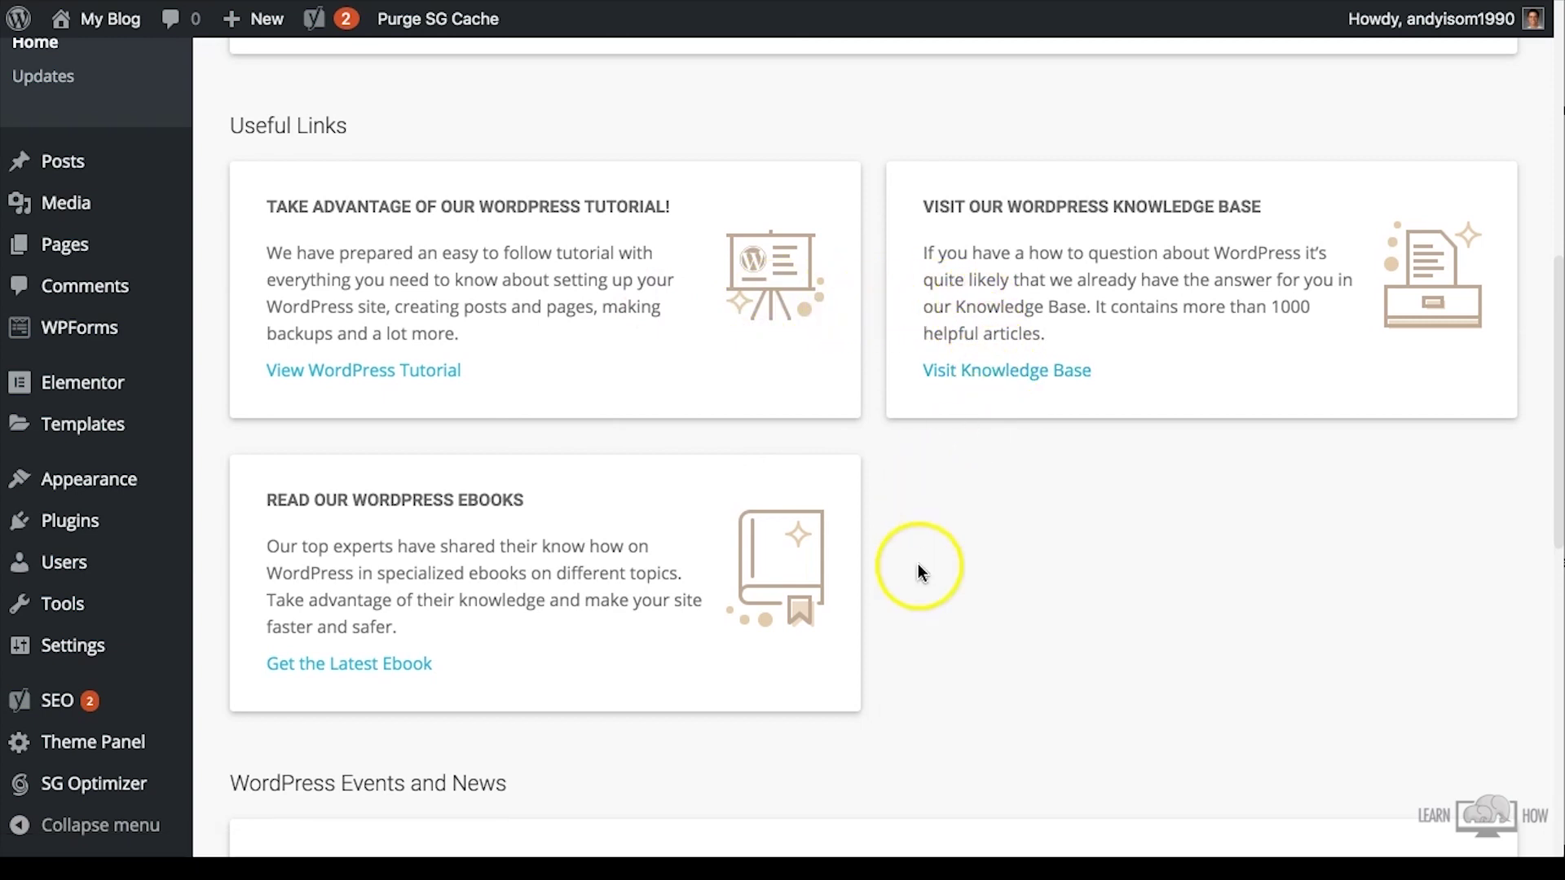
pyautogui.scroll(-3, 925, 571)
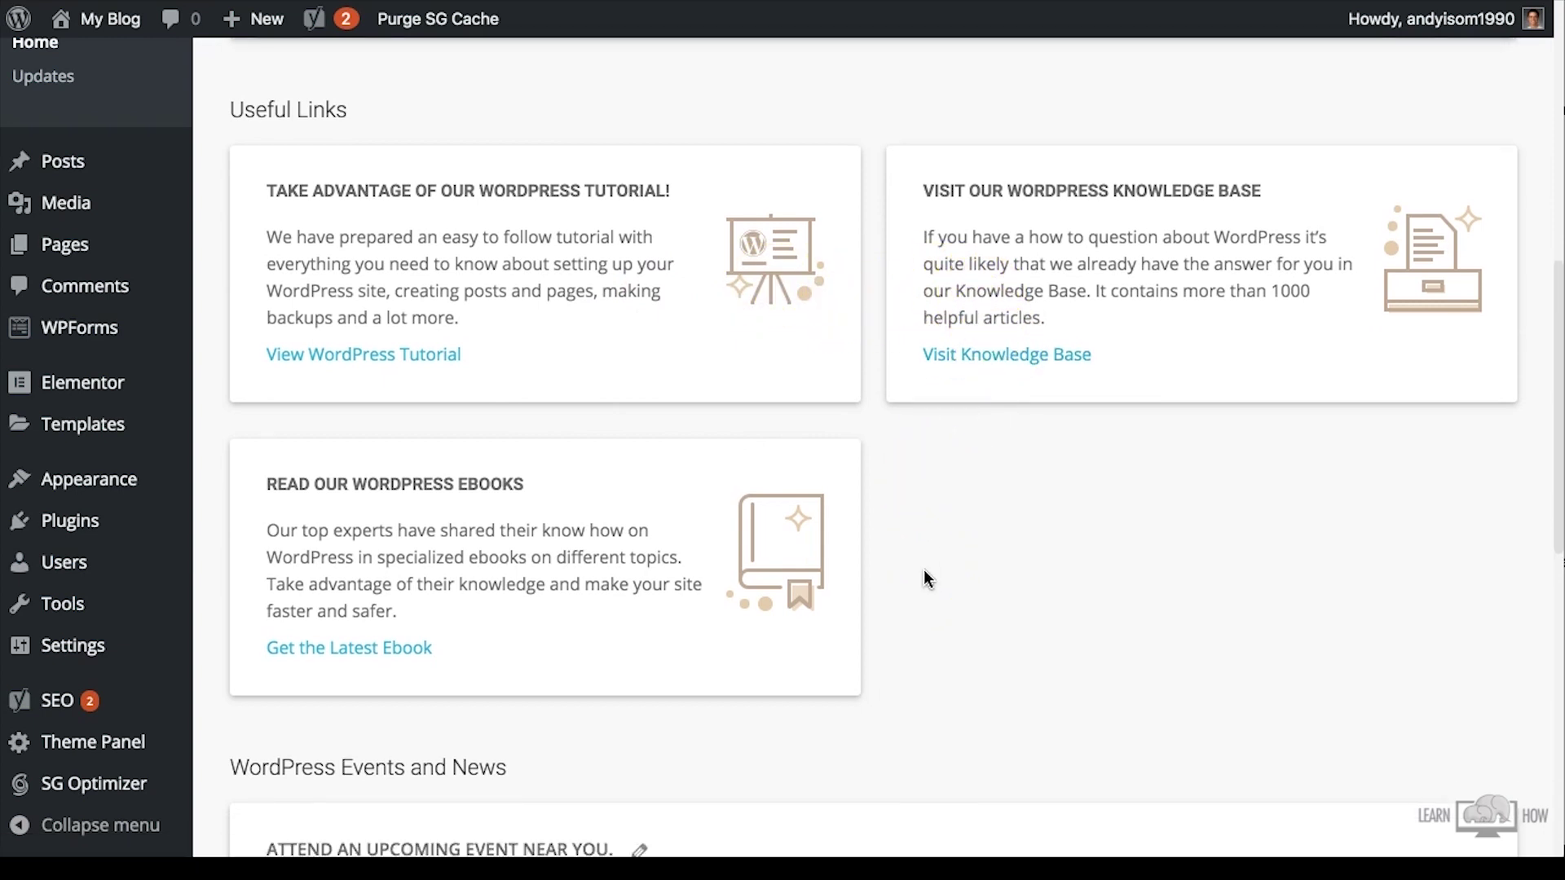
pyautogui.scroll(-3, 922, 569)
pyautogui.scroll(6, 591, 486)
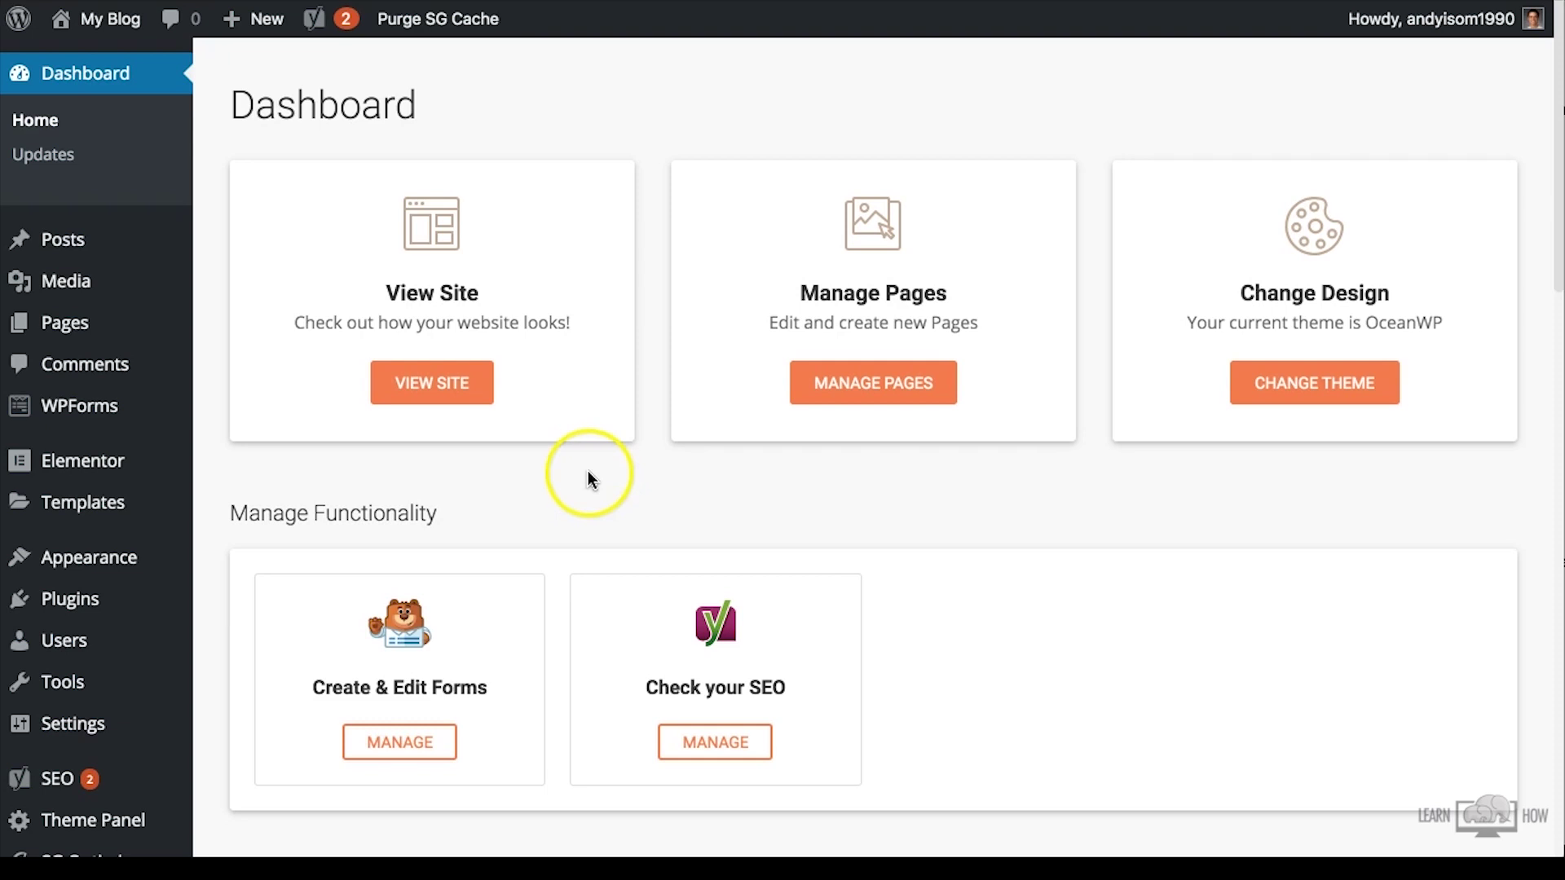
# Open the list of all pages on the site
pyautogui.moveTo(94, 322)
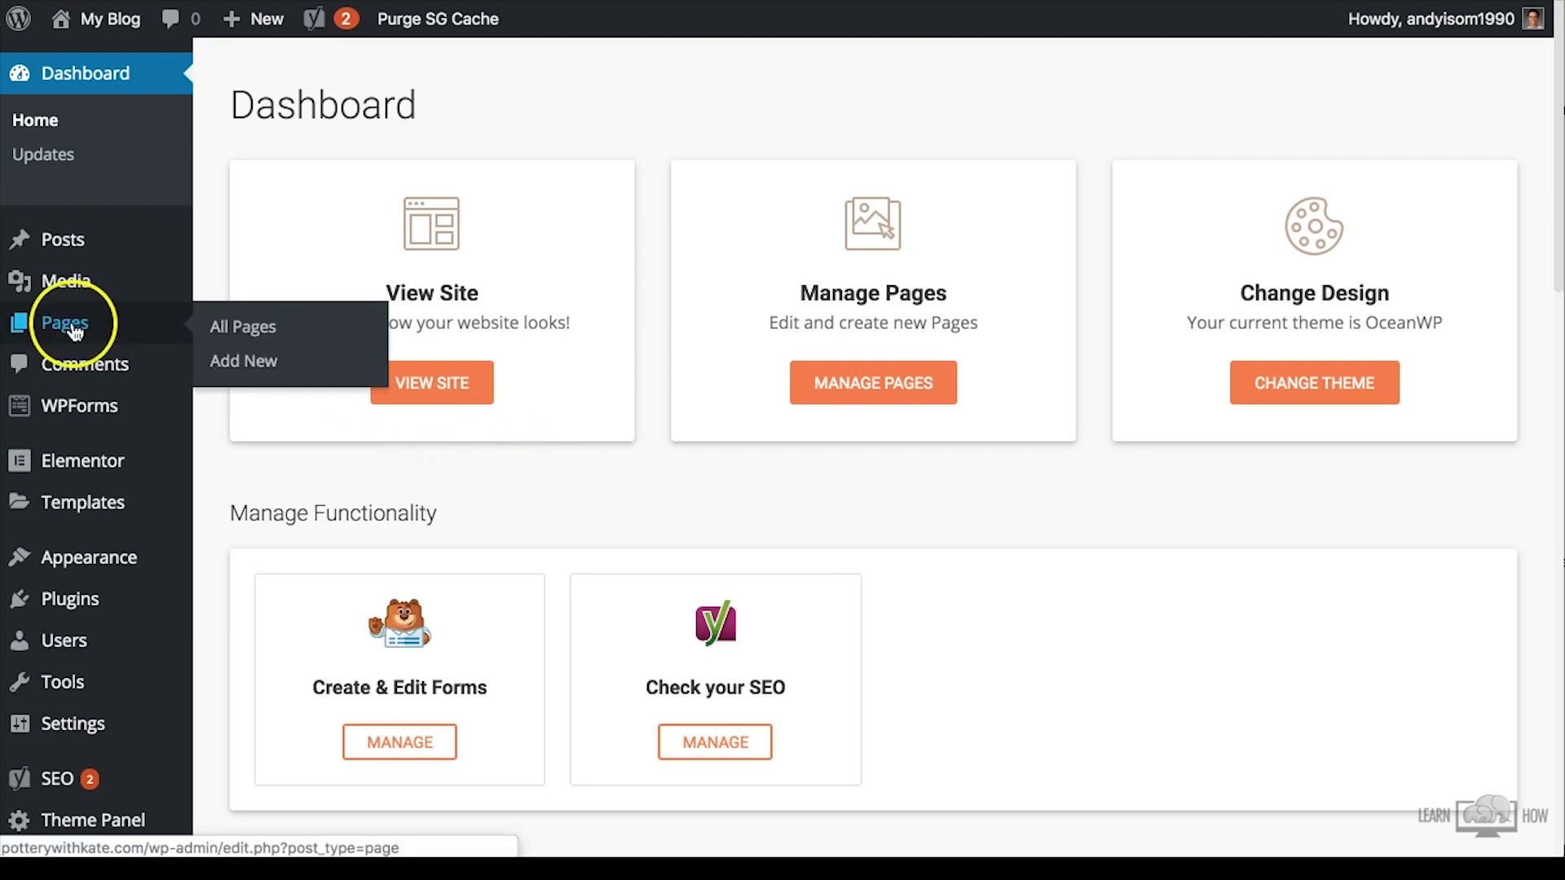
pyautogui.click(251, 330)
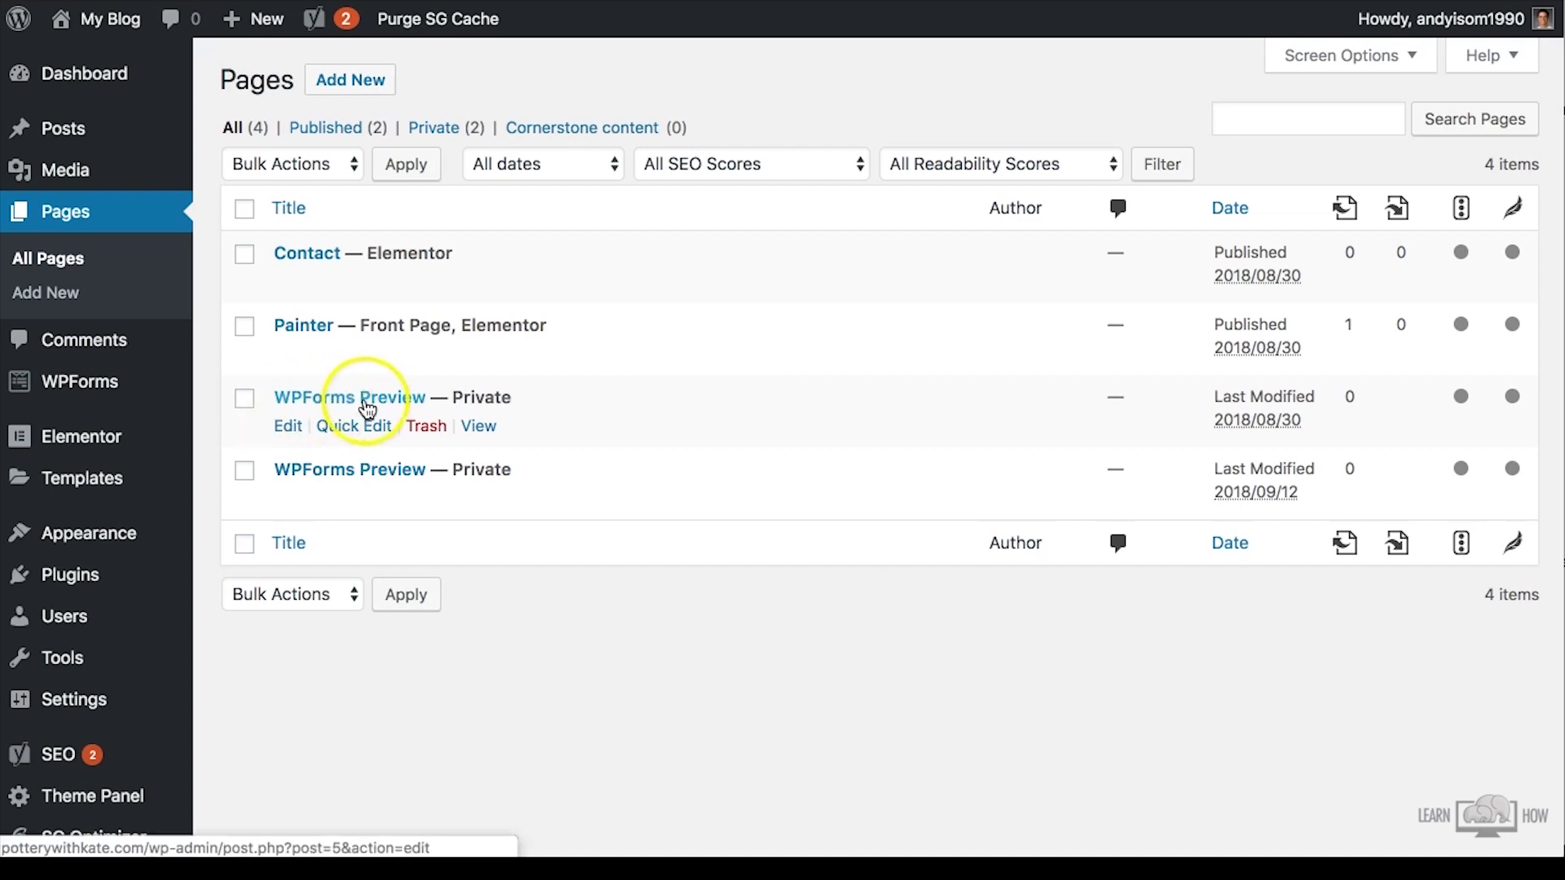
# Move the upper WPForms Preview page to the trash and open the Painter front page for editing, dismissing the blocks tip
pyautogui.click(428, 430)
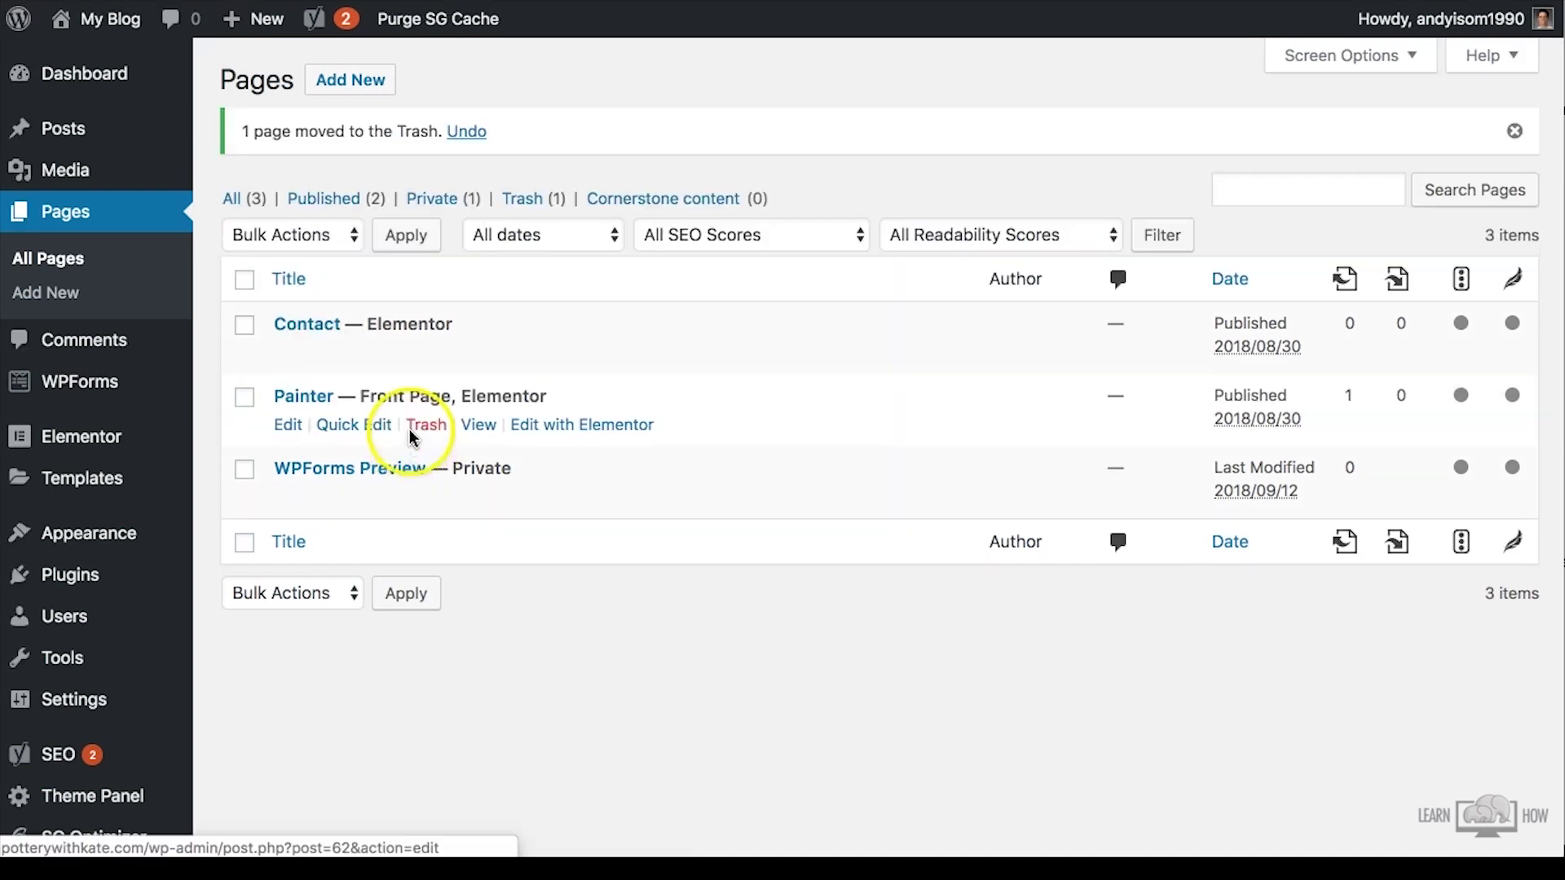
pyautogui.click(323, 406)
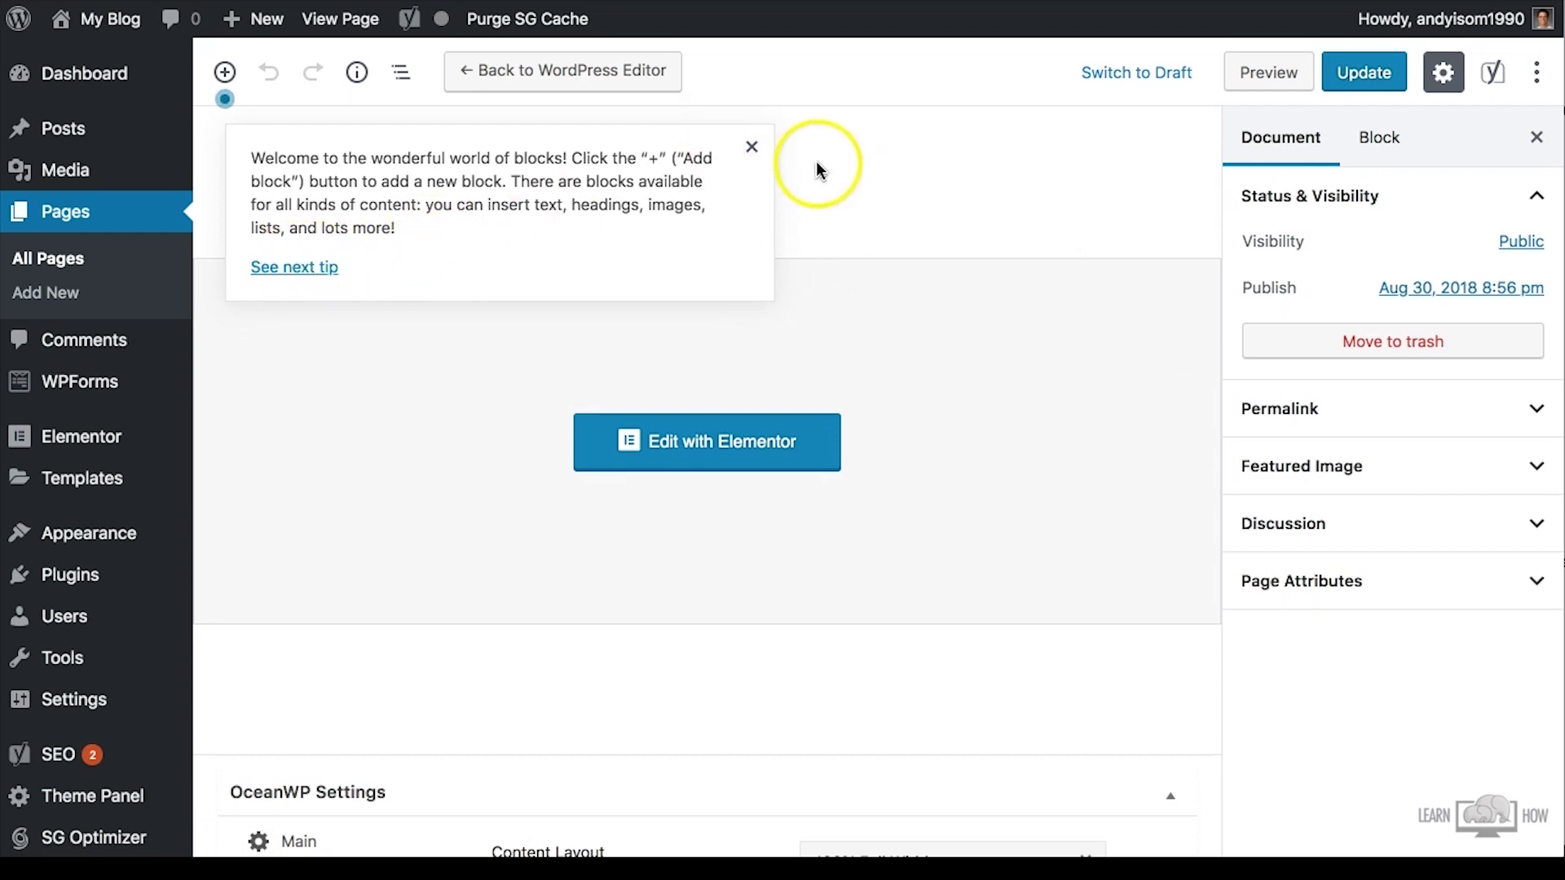
pyautogui.click(748, 150)
# Look through the Painter page's OceanWP Settings and Yoast SEO sections
pyautogui.scroll(-8, 1019, 293)
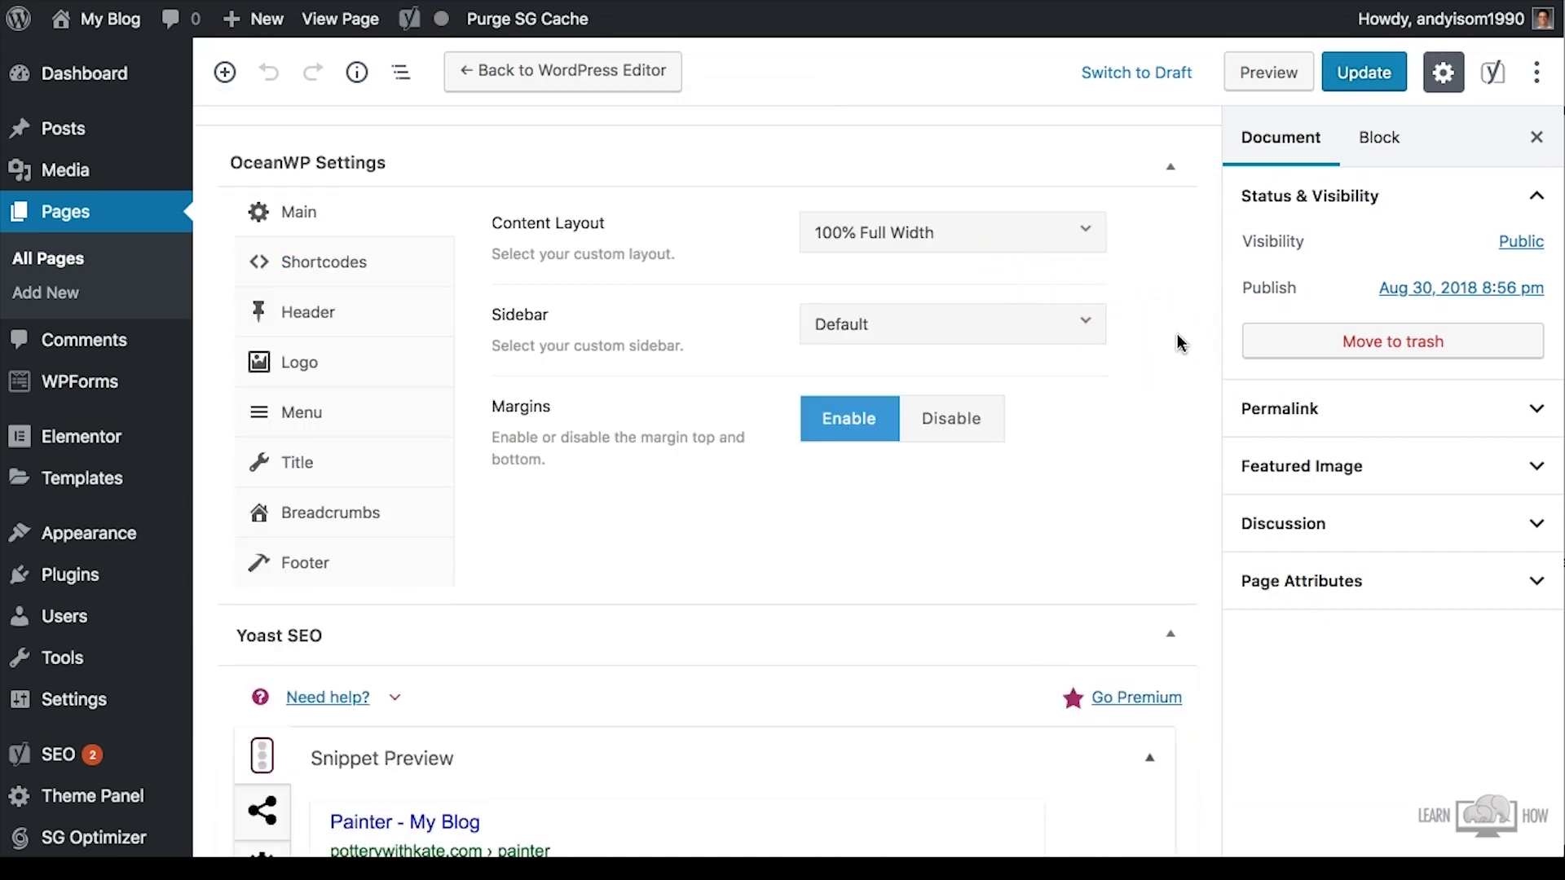
pyautogui.scroll(1, 1178, 342)
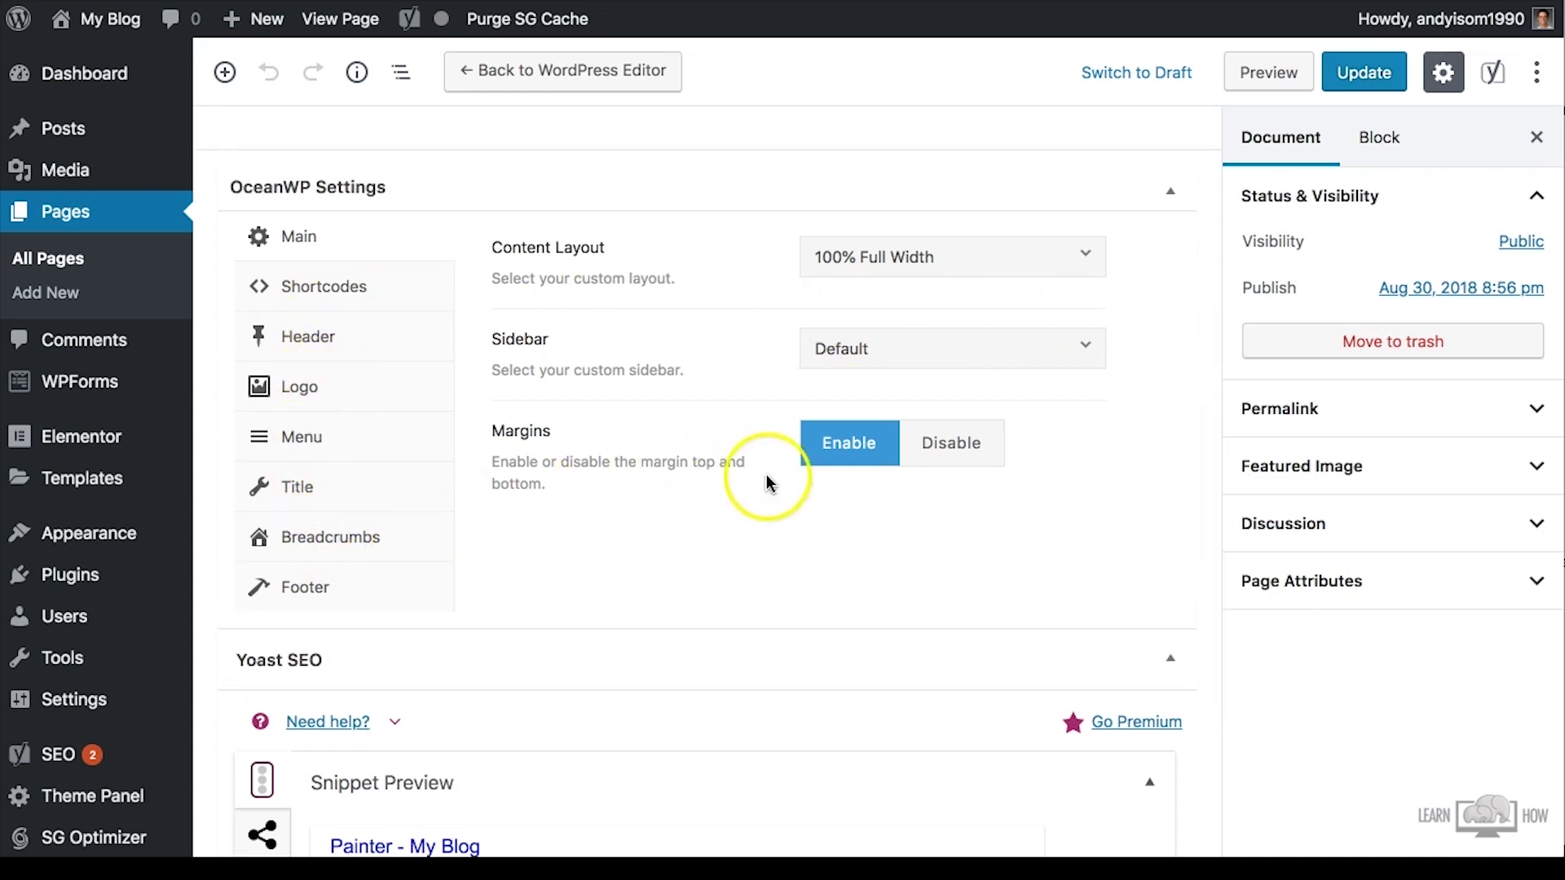
pyautogui.scroll(8, 1099, 457)
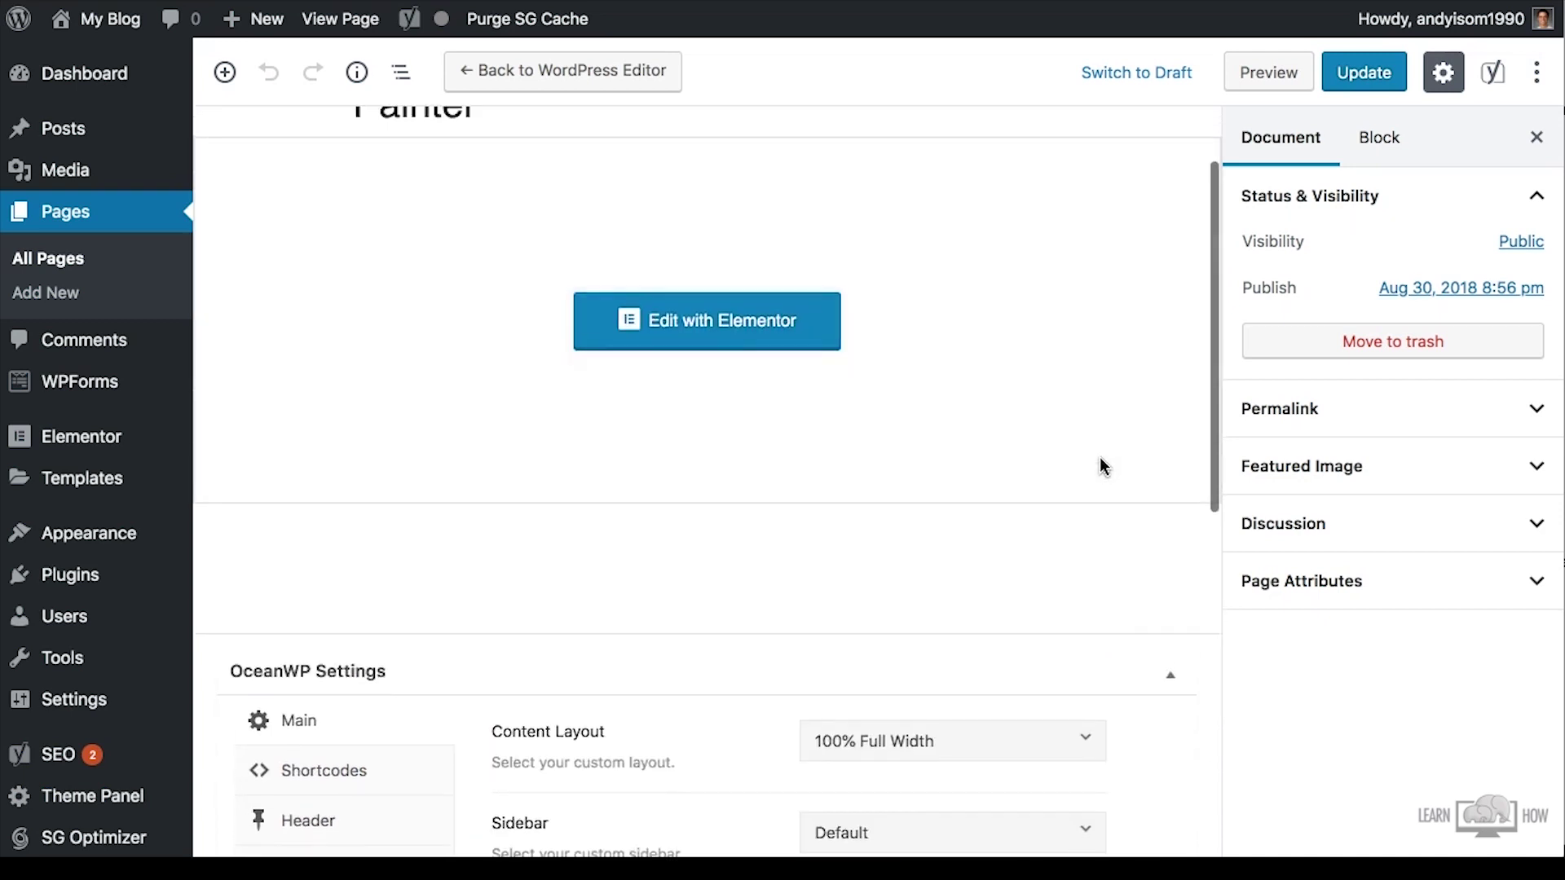
# Open the Painter page in Elementor and inspect the edit options of its studio image and biography text
pyautogui.click(742, 457)
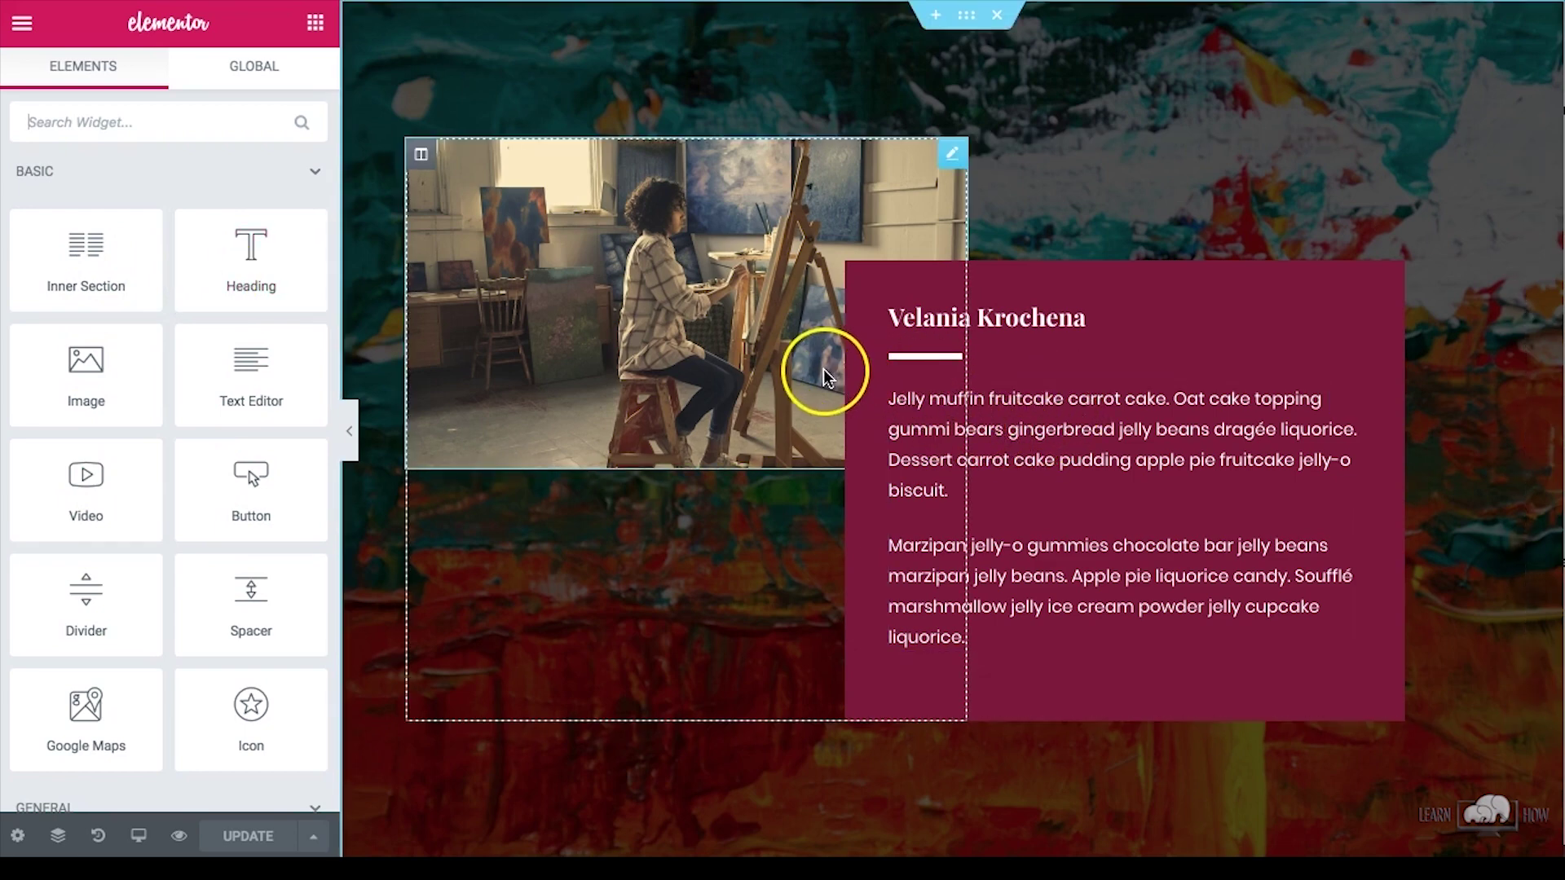
pyautogui.click(952, 154)
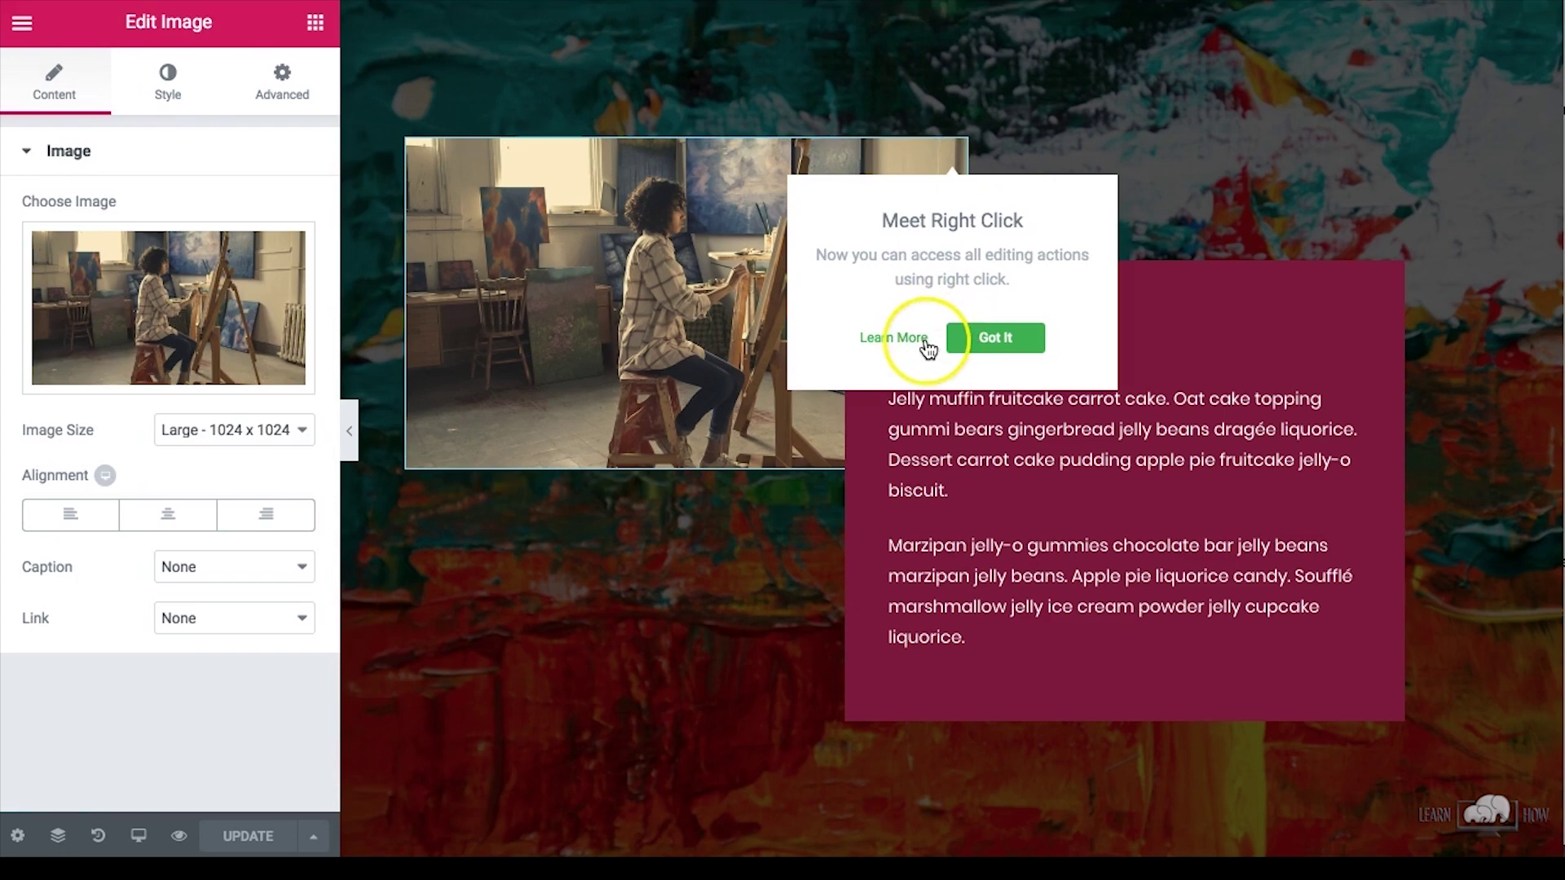
pyautogui.click(928, 403)
pyautogui.moveTo(238, 534); pyautogui.dragTo(68, 387)
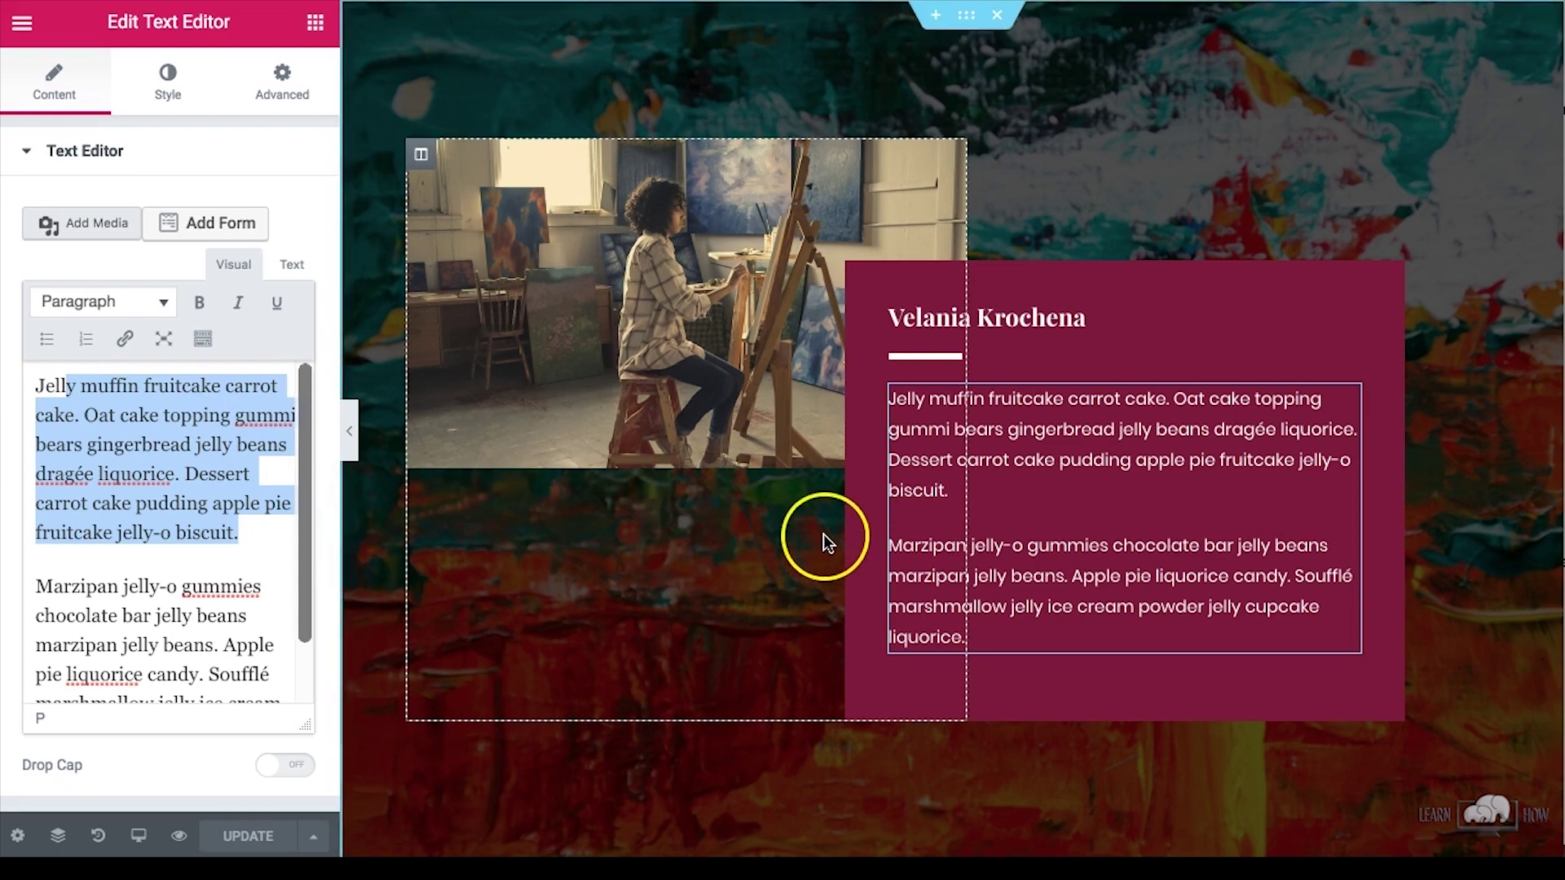
pyautogui.click(272, 538)
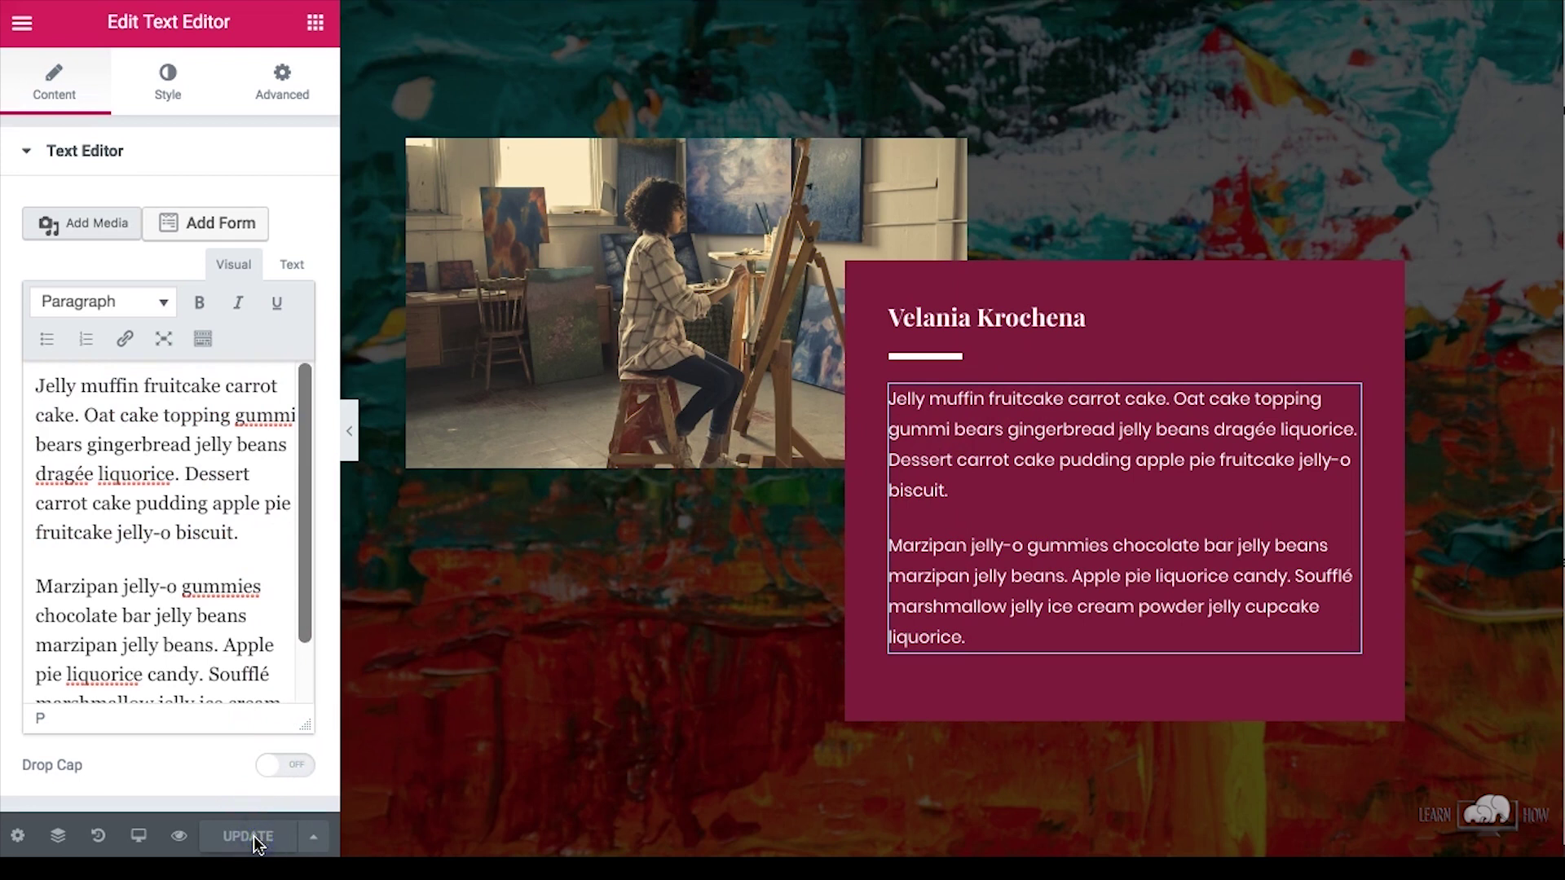
# Exit Elementor to the dashboard and return to the list of all pages
pyautogui.click(314, 838)
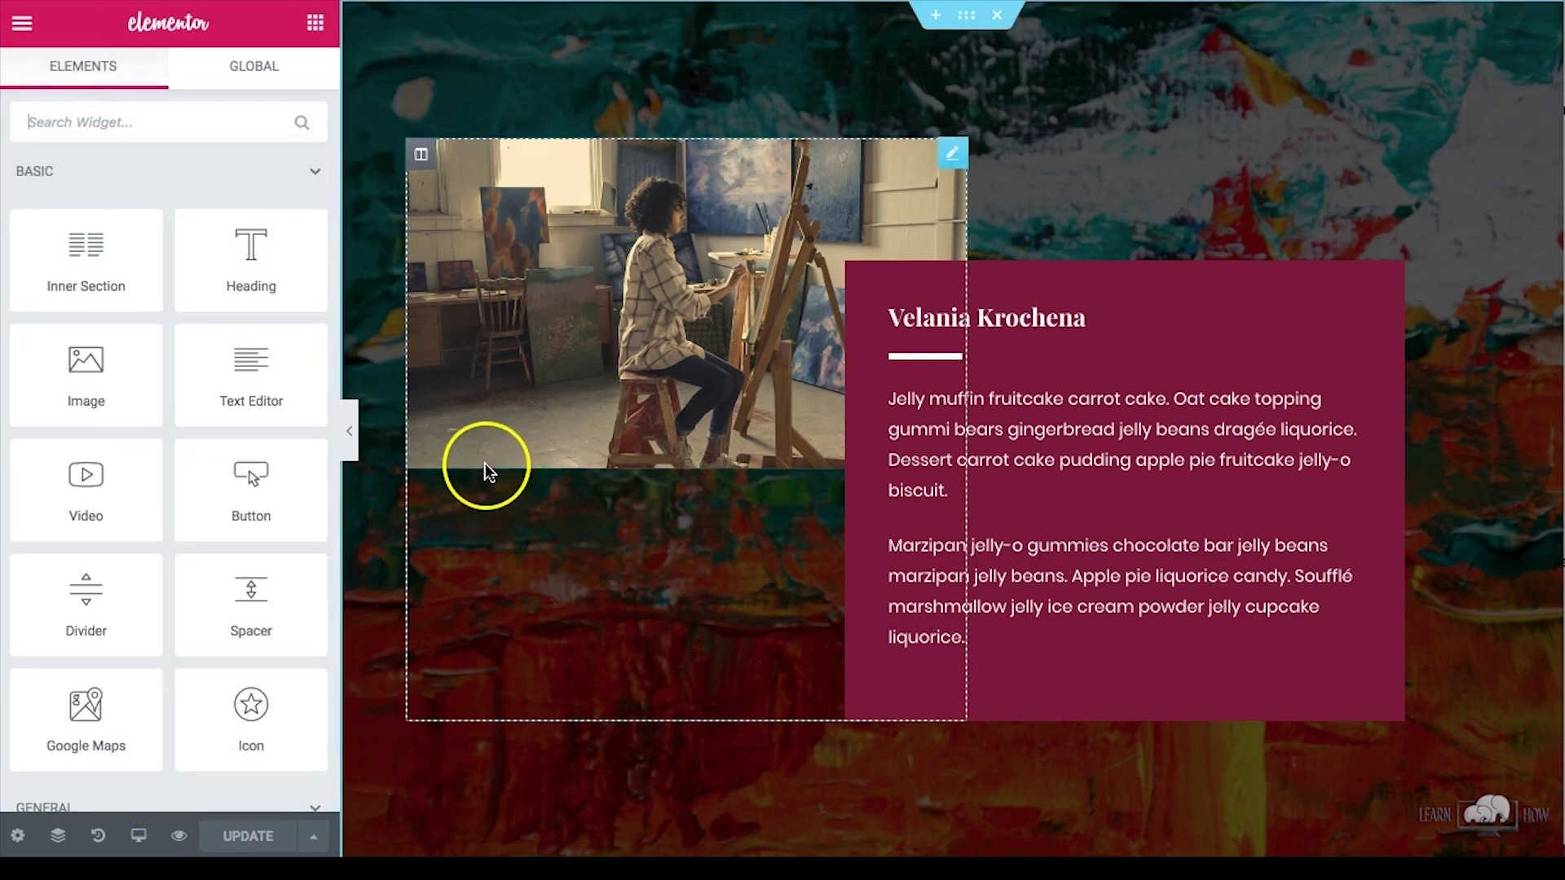
pyautogui.click(22, 22)
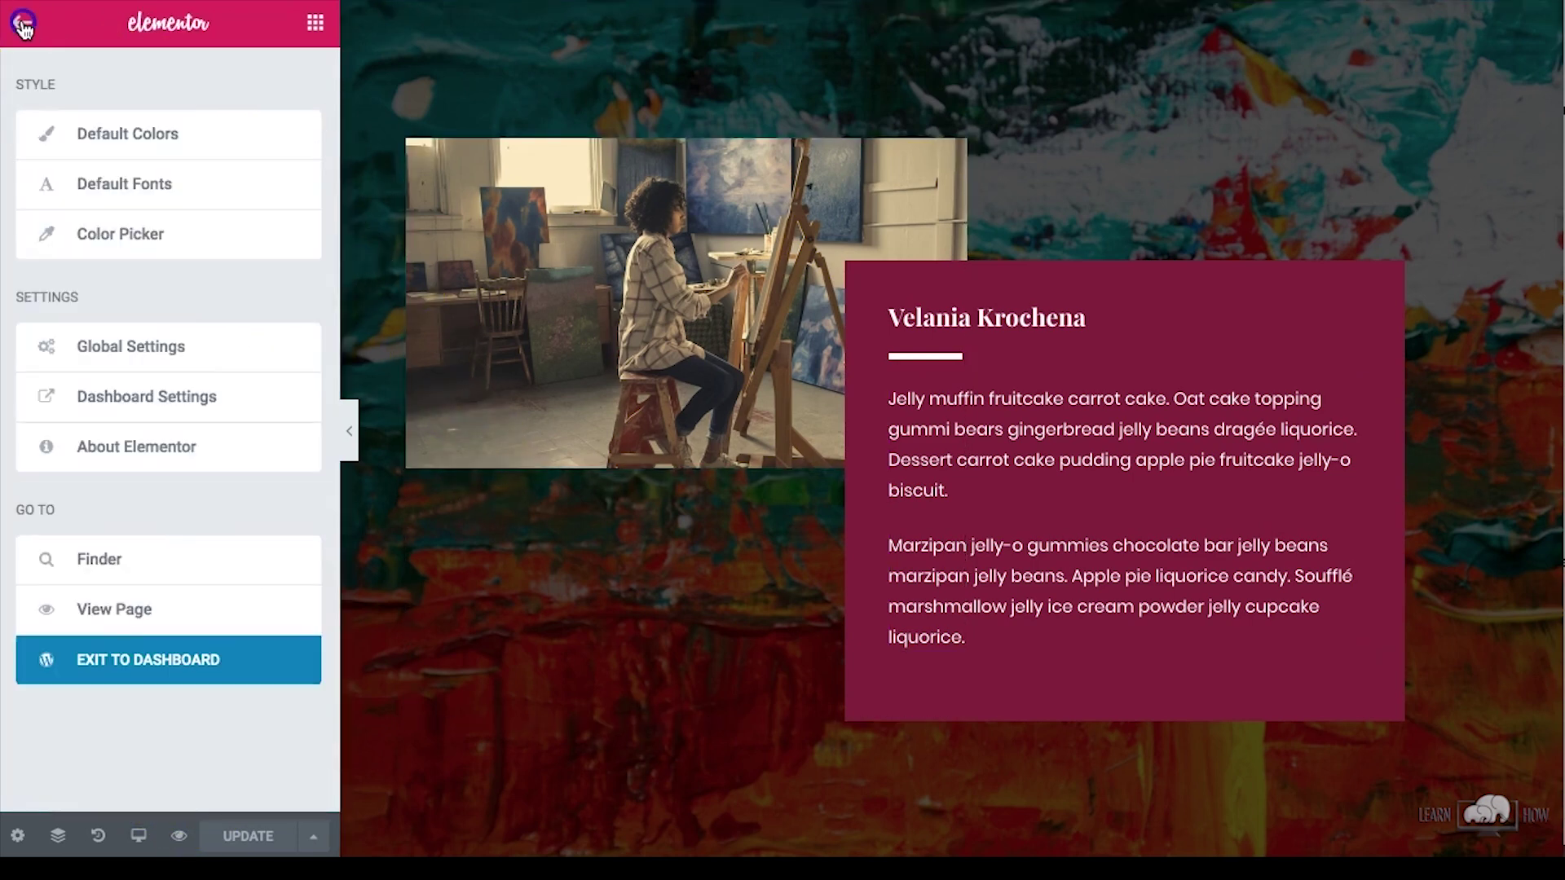
pyautogui.click(154, 658)
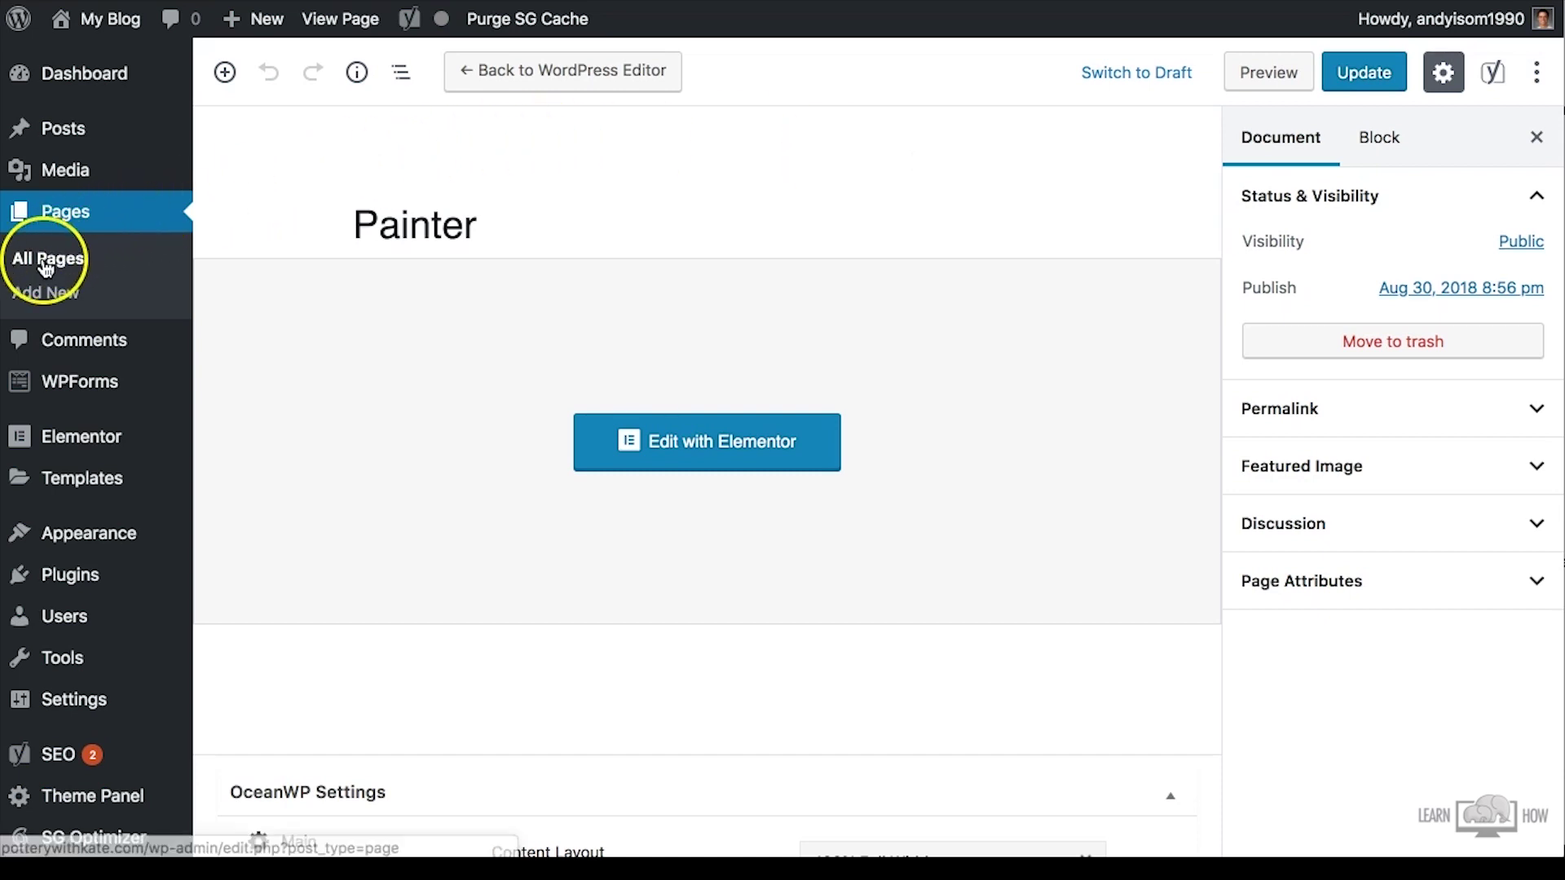
pyautogui.click(104, 255)
pyautogui.click(329, 256)
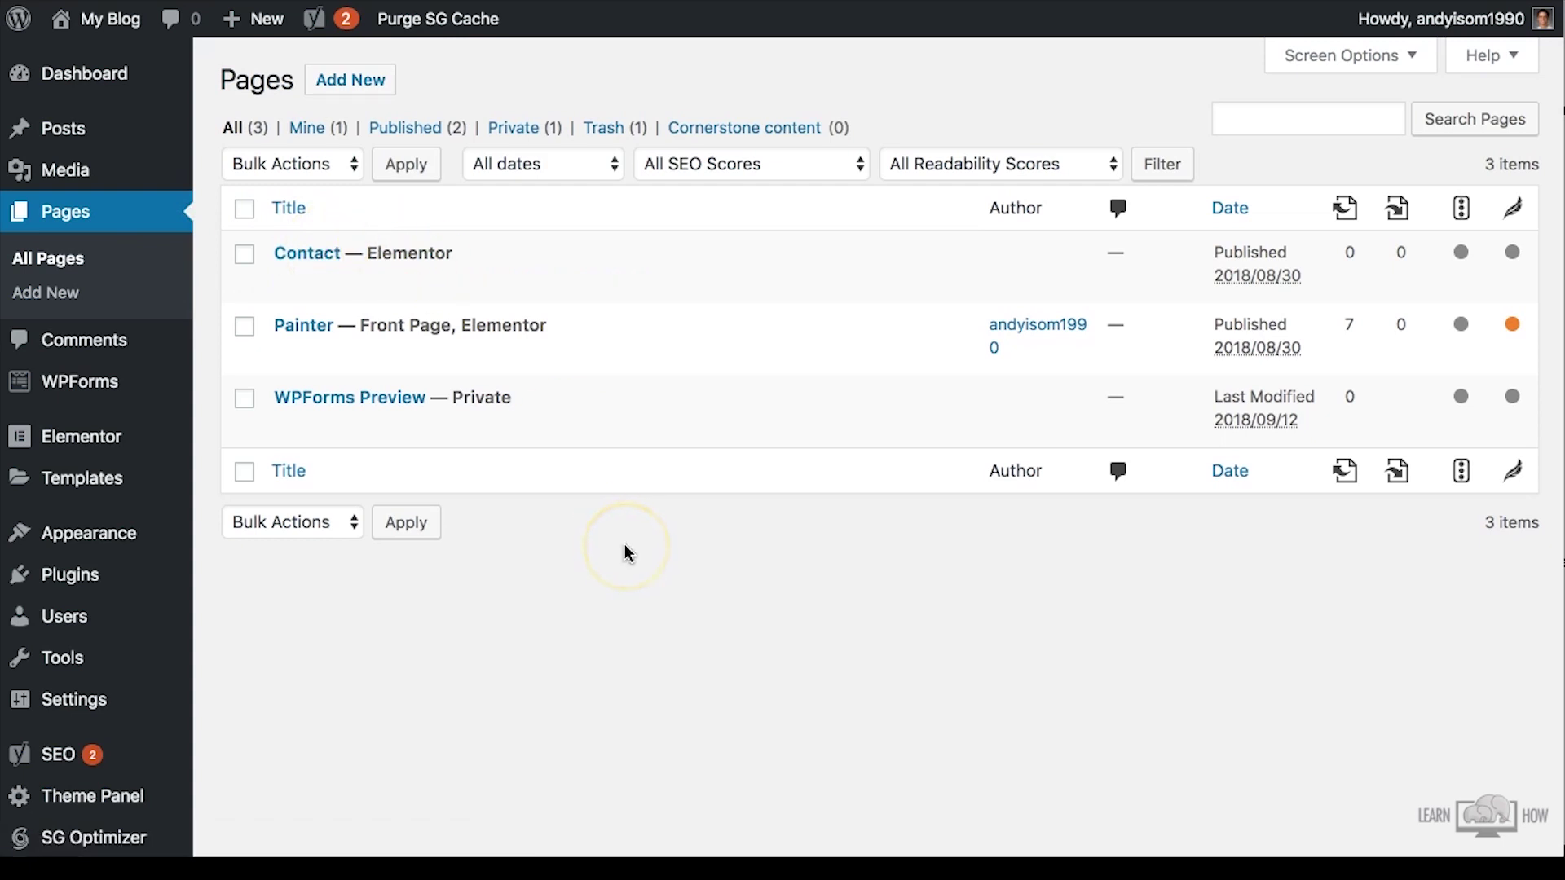
pyautogui.click(584, 535)
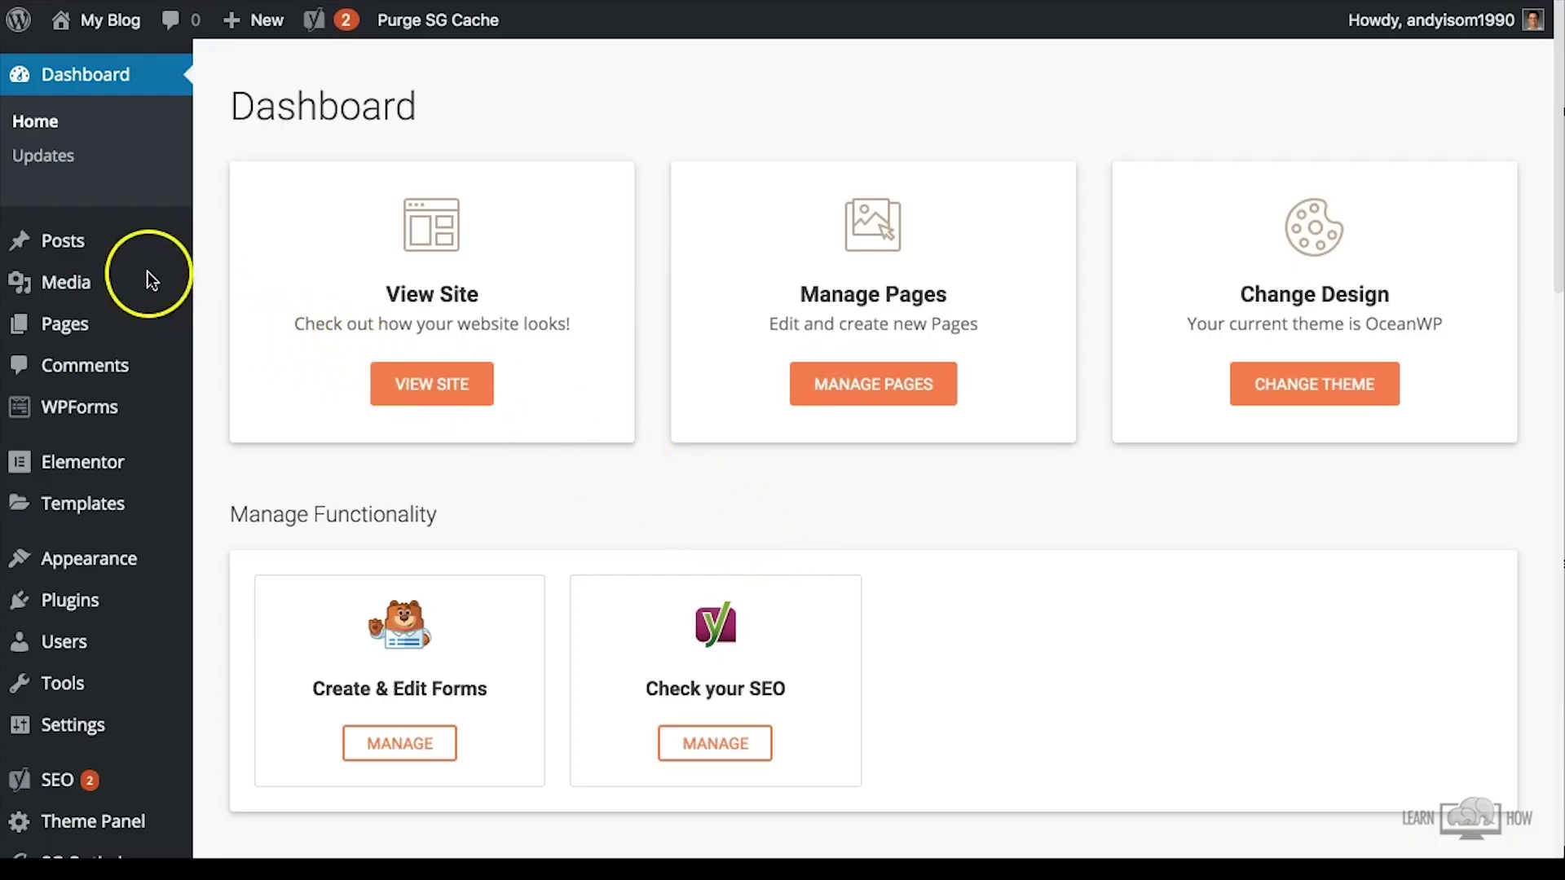
# Create a new blog post and look over the settings below its content area
pyautogui.moveTo(60, 241)
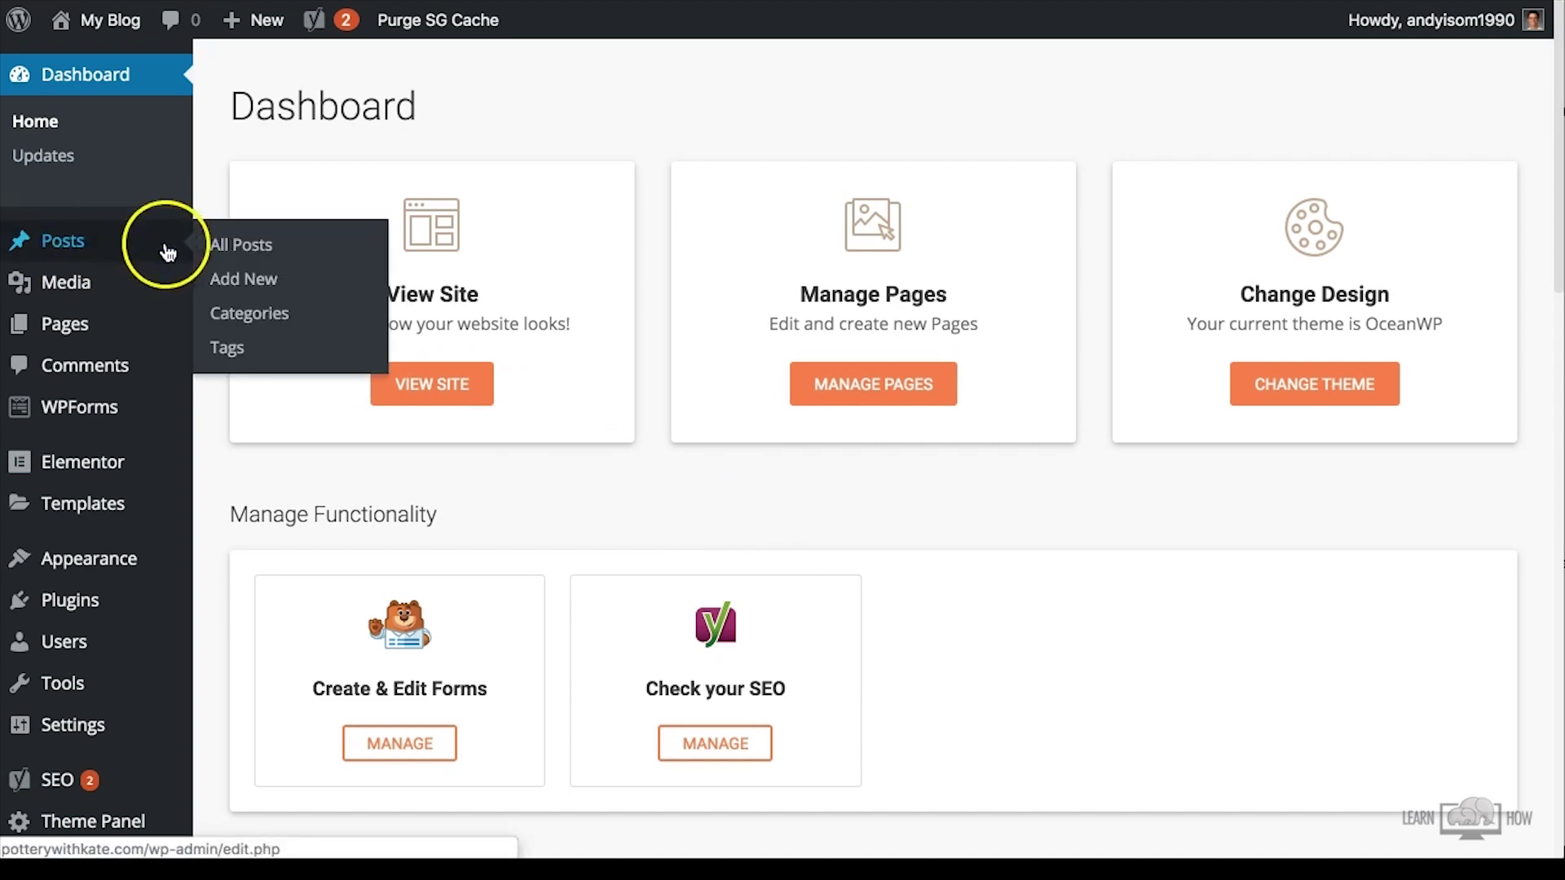
pyautogui.click(258, 285)
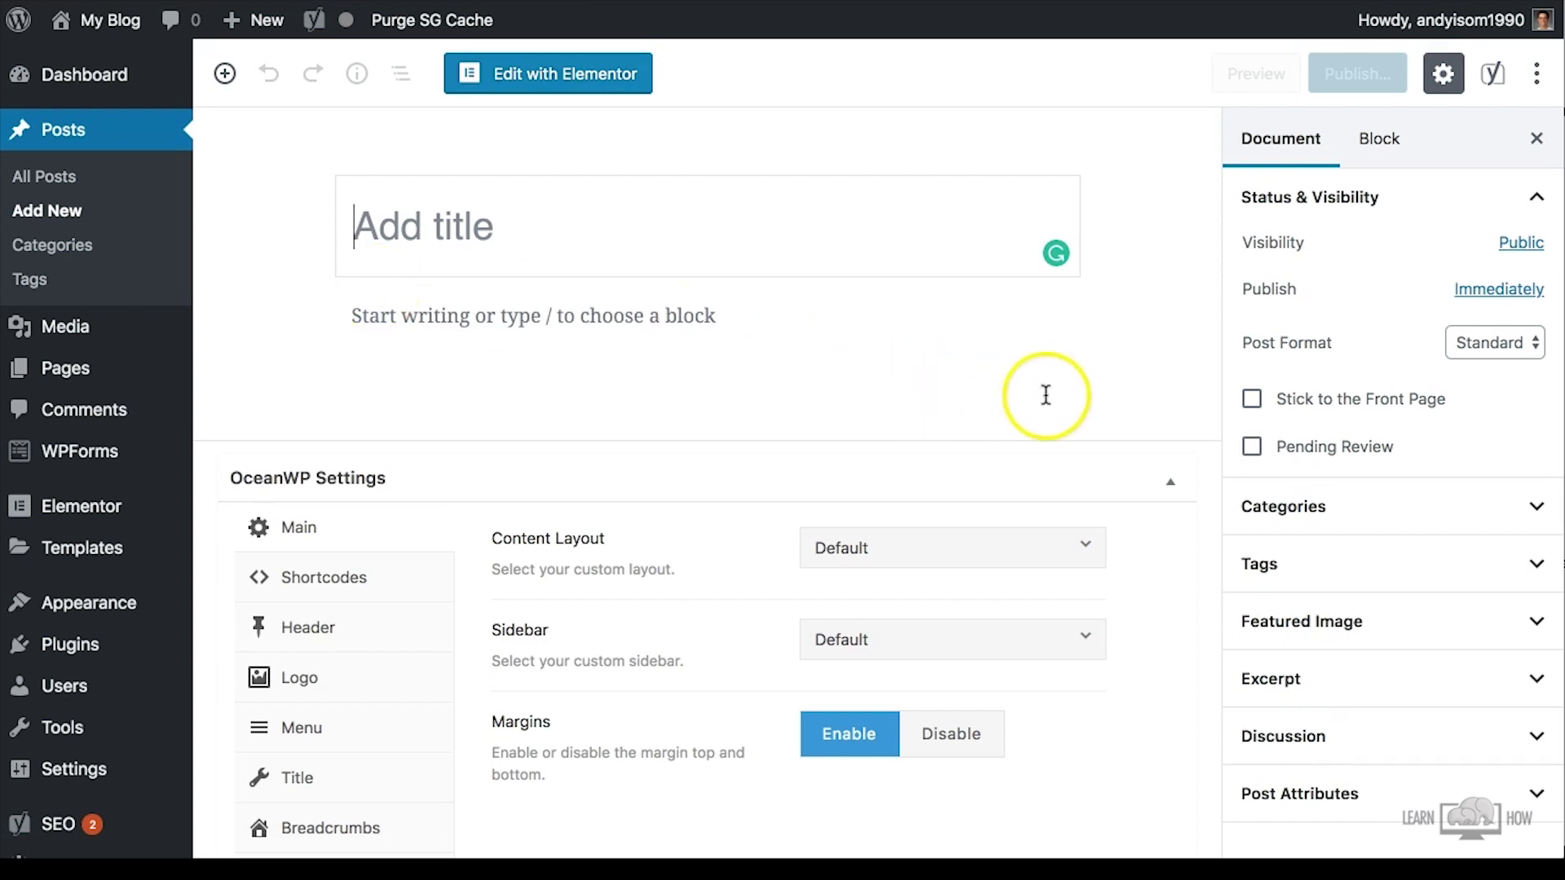
pyautogui.scroll(-2, 1084, 413)
pyautogui.scroll(-5, 1087, 412)
pyautogui.scroll(7, 1090, 419)
# Title the post "Welcome to my new blog!" and write the paragraph "I'm very excited you've found my new blog!"
pyautogui.click(469, 238)
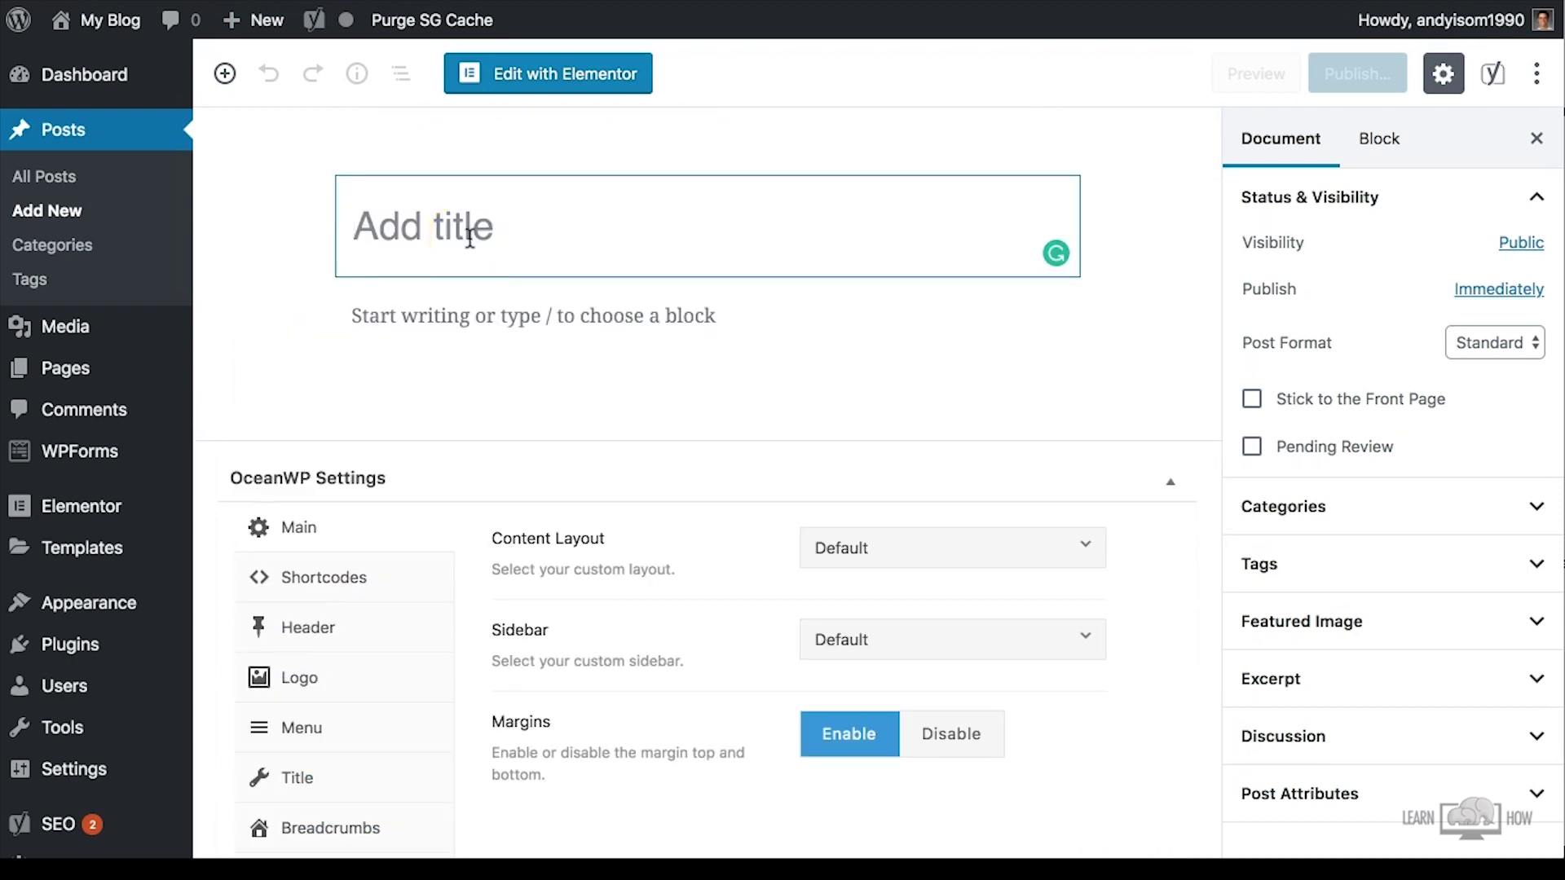
pyautogui.write('Welcome to my new blog!')
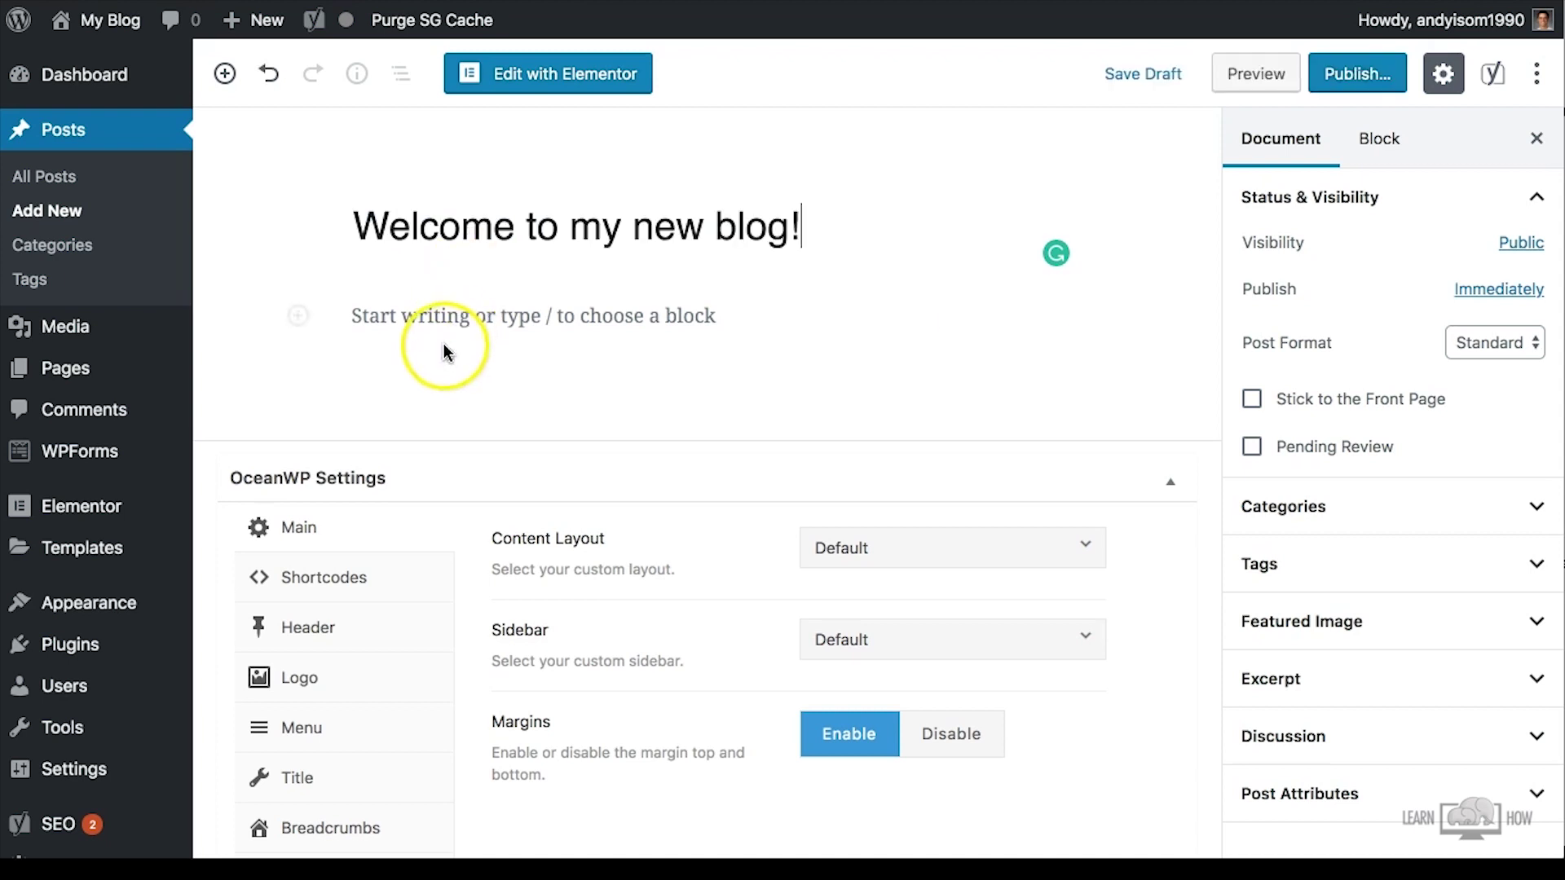
pyautogui.click(488, 311)
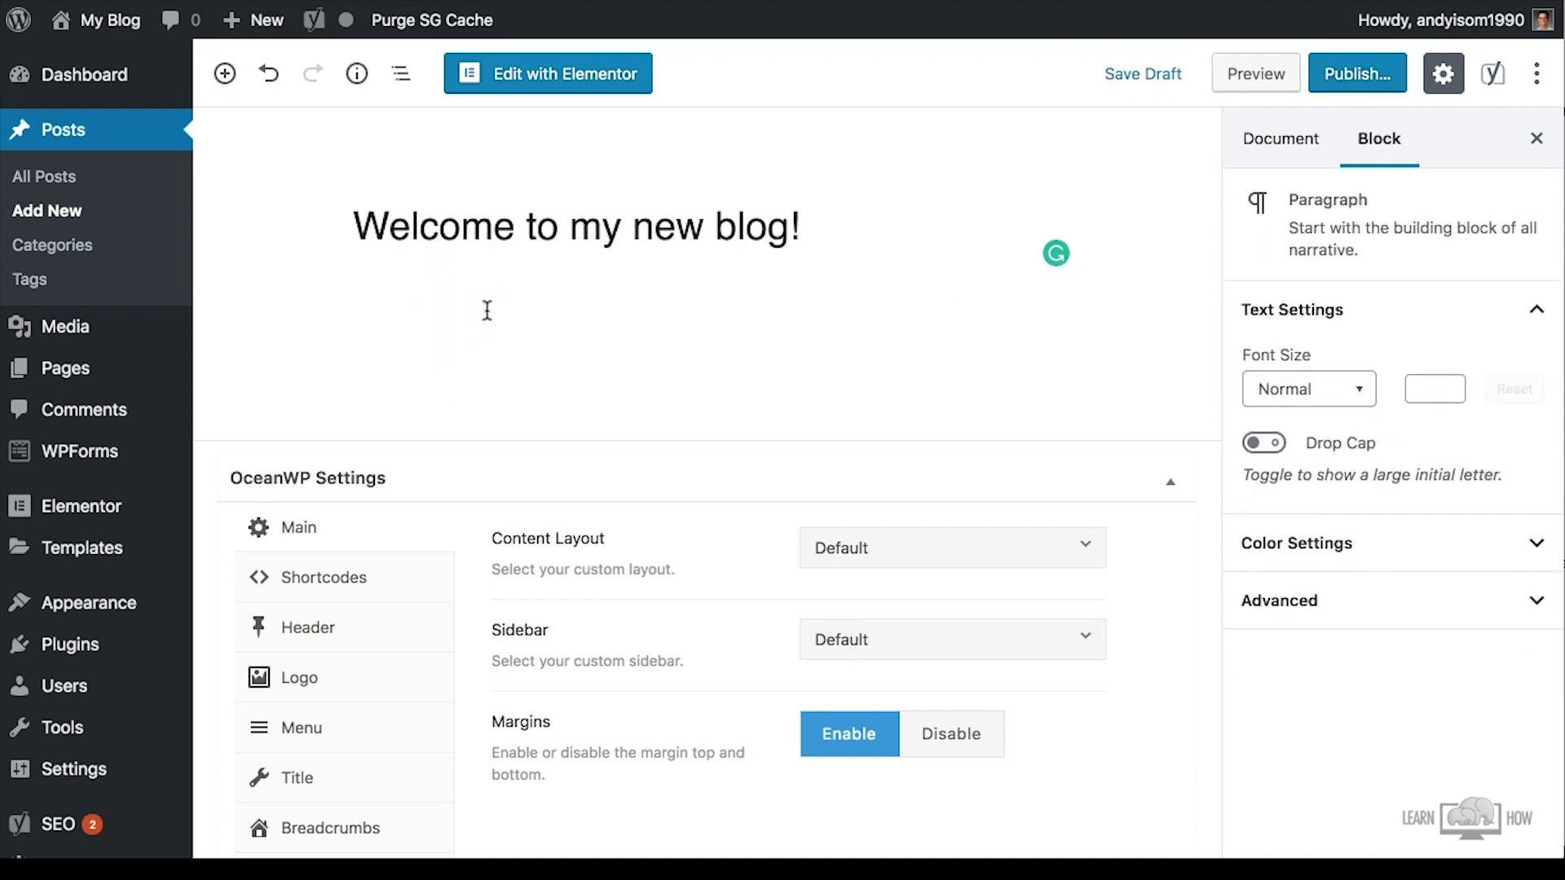
pyautogui.write("I'm very excited you've found")
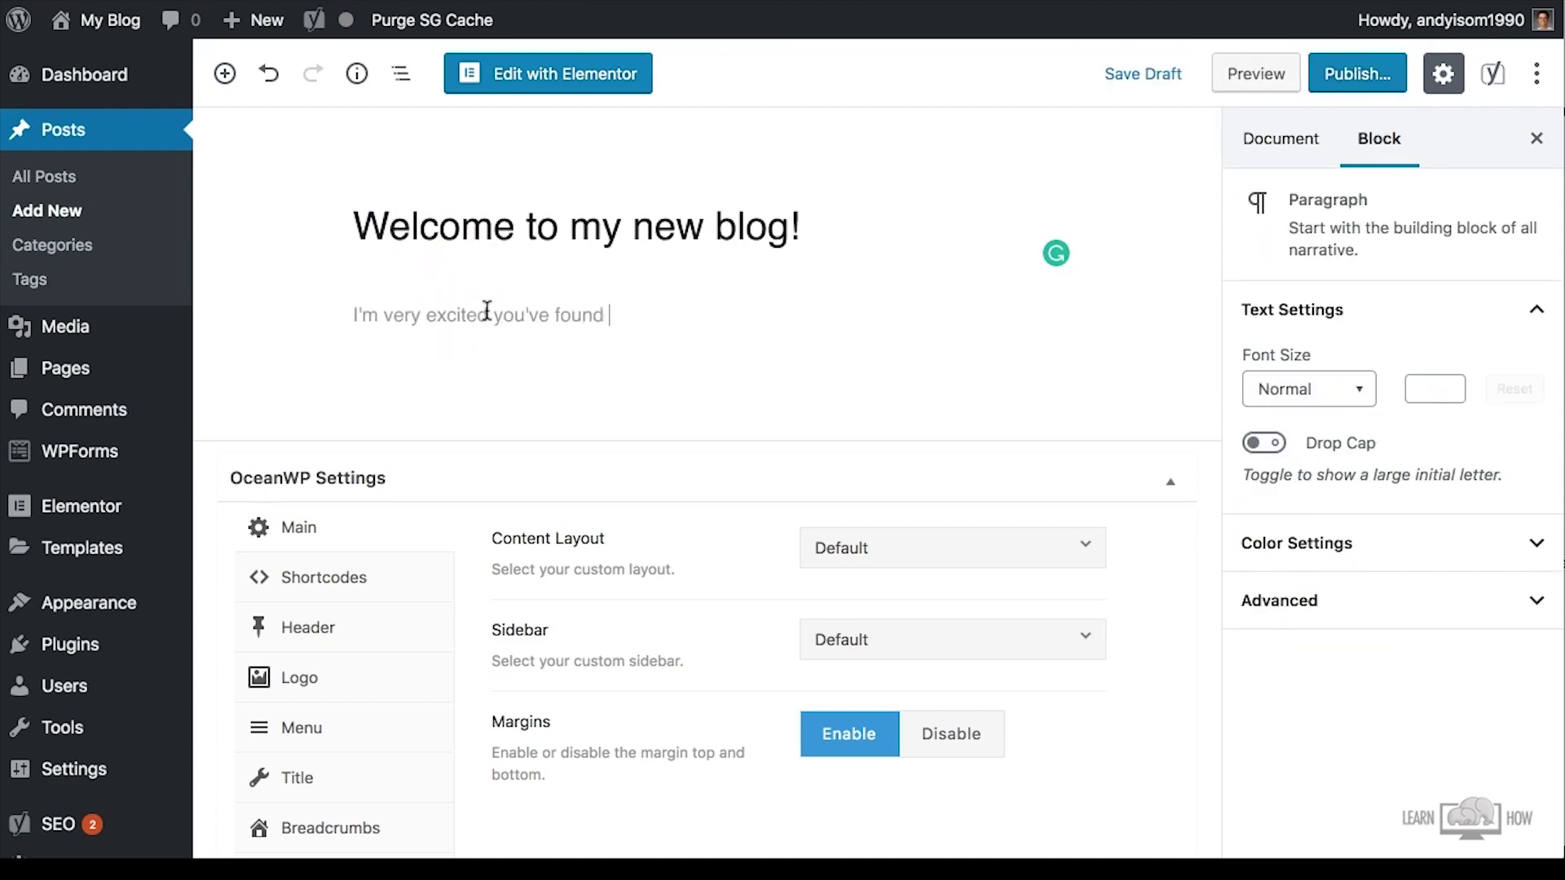
pyautogui.write(' my new blog!')
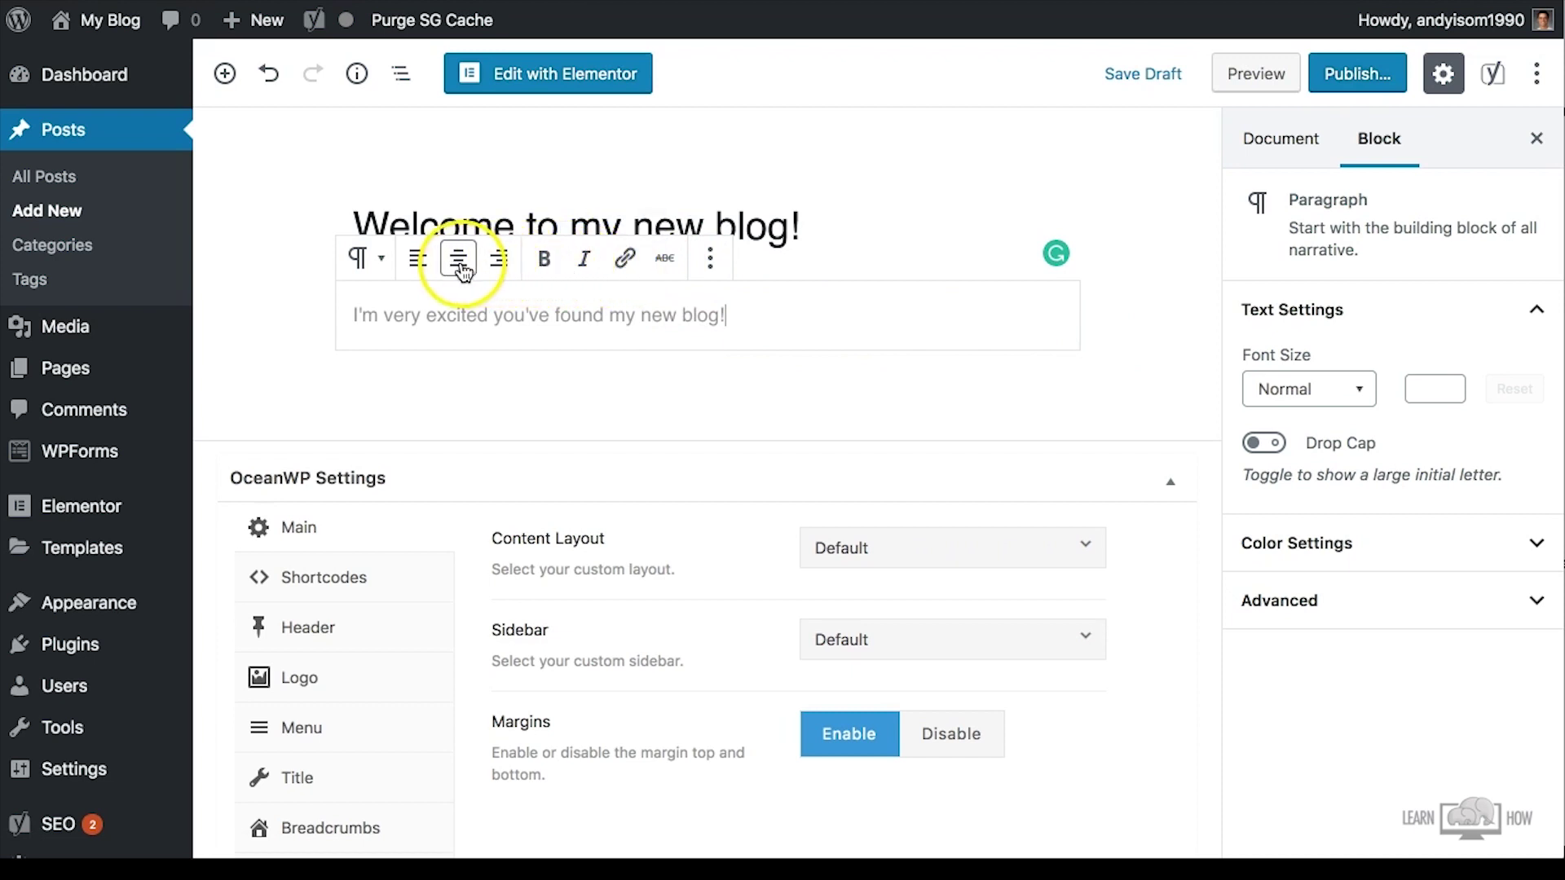
# Examine the paragraph block's transform types, link option for the word "blog" and additional block actions
pyautogui.click(381, 262)
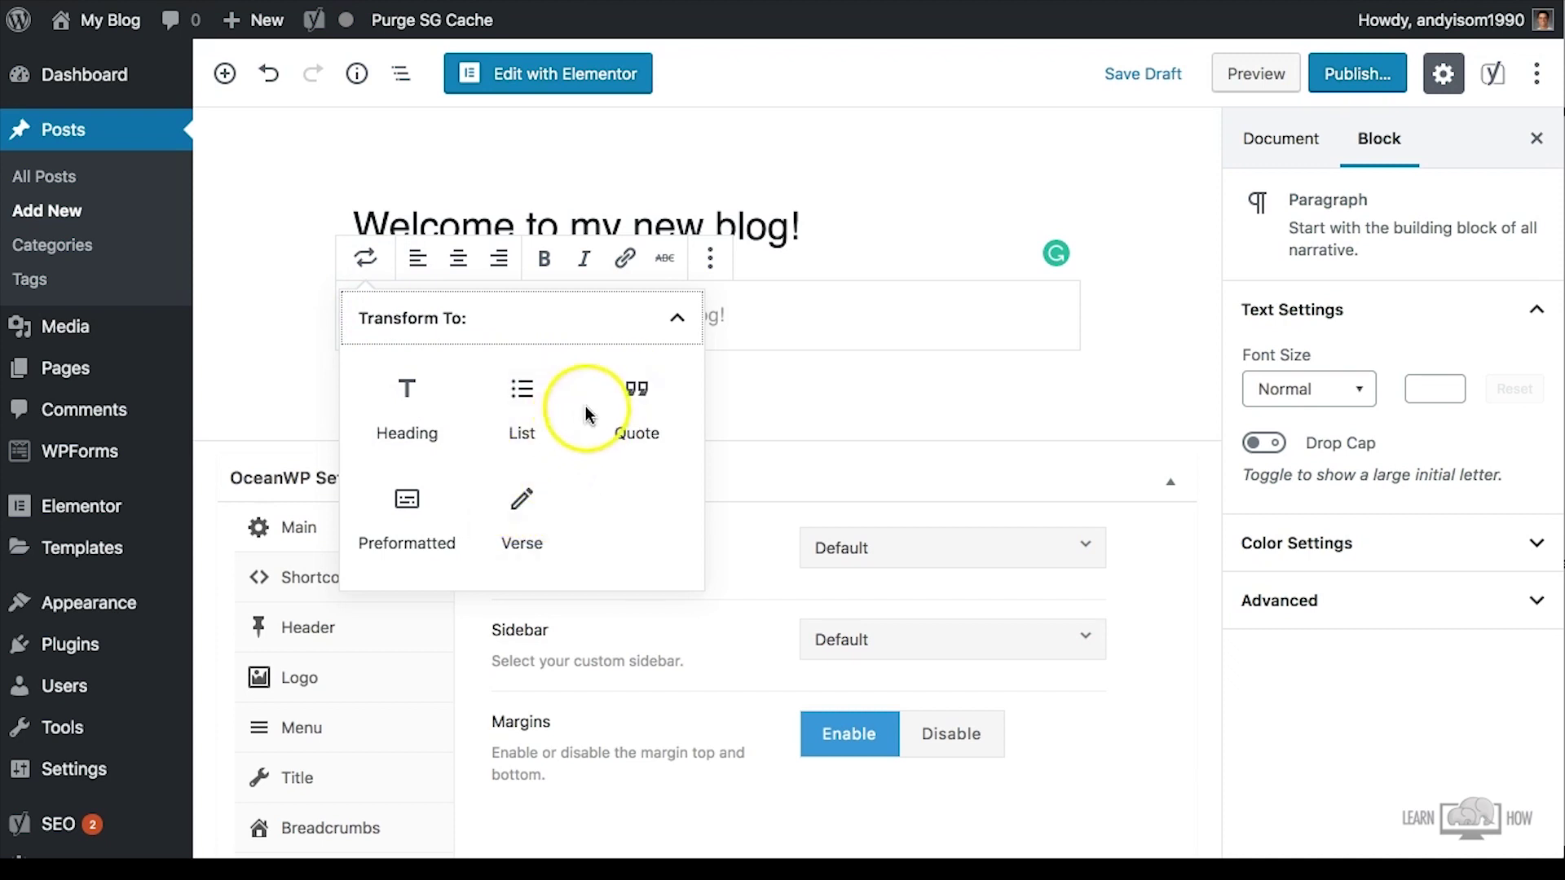
pyautogui.click(793, 321)
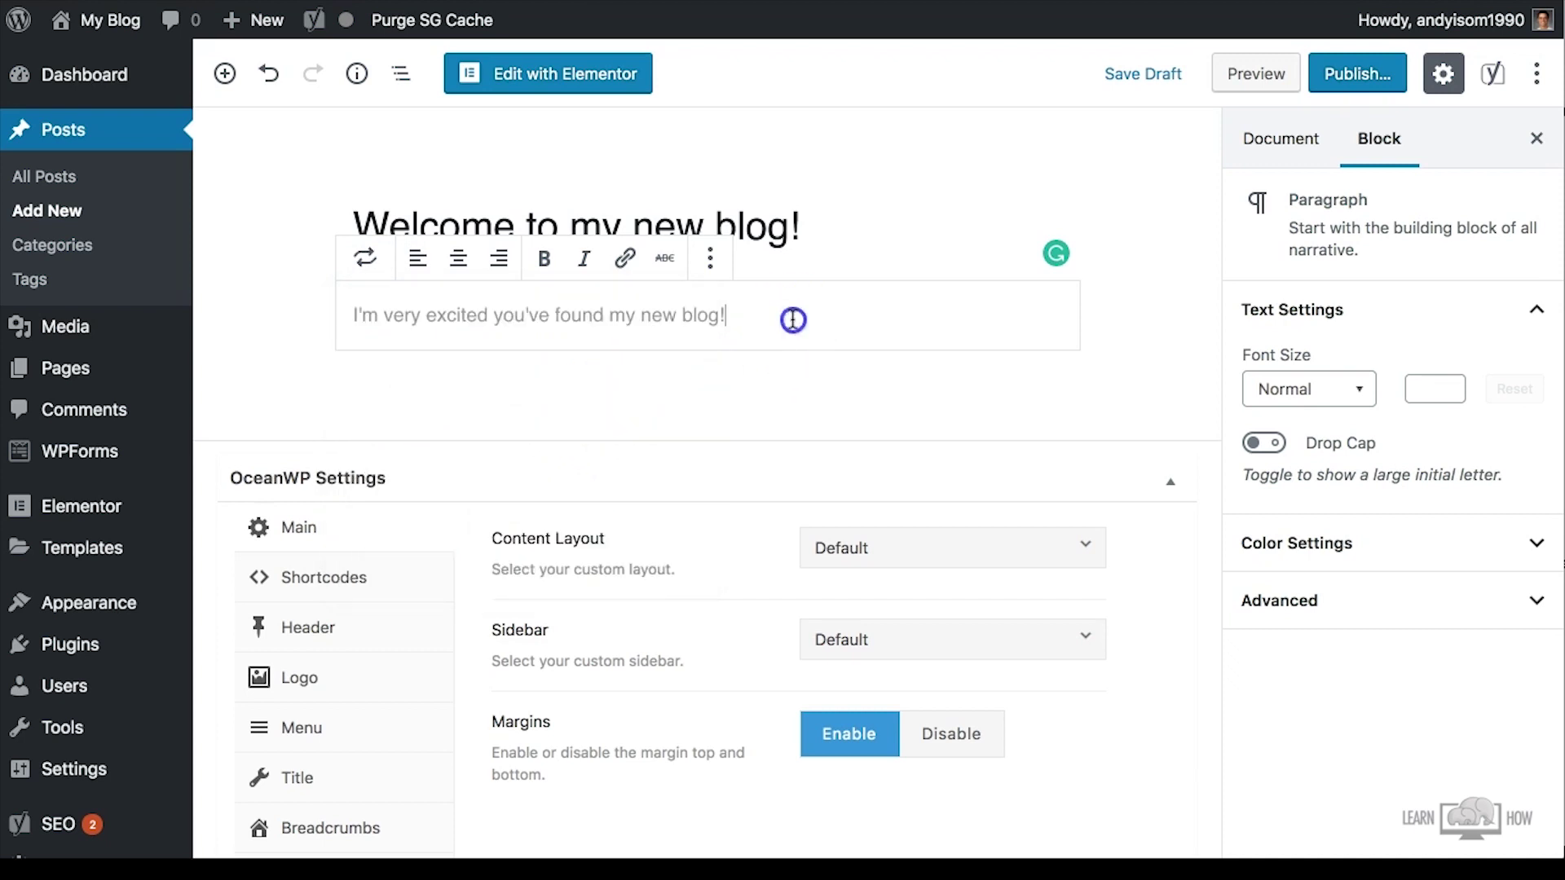
pyautogui.doubleClick(699, 315)
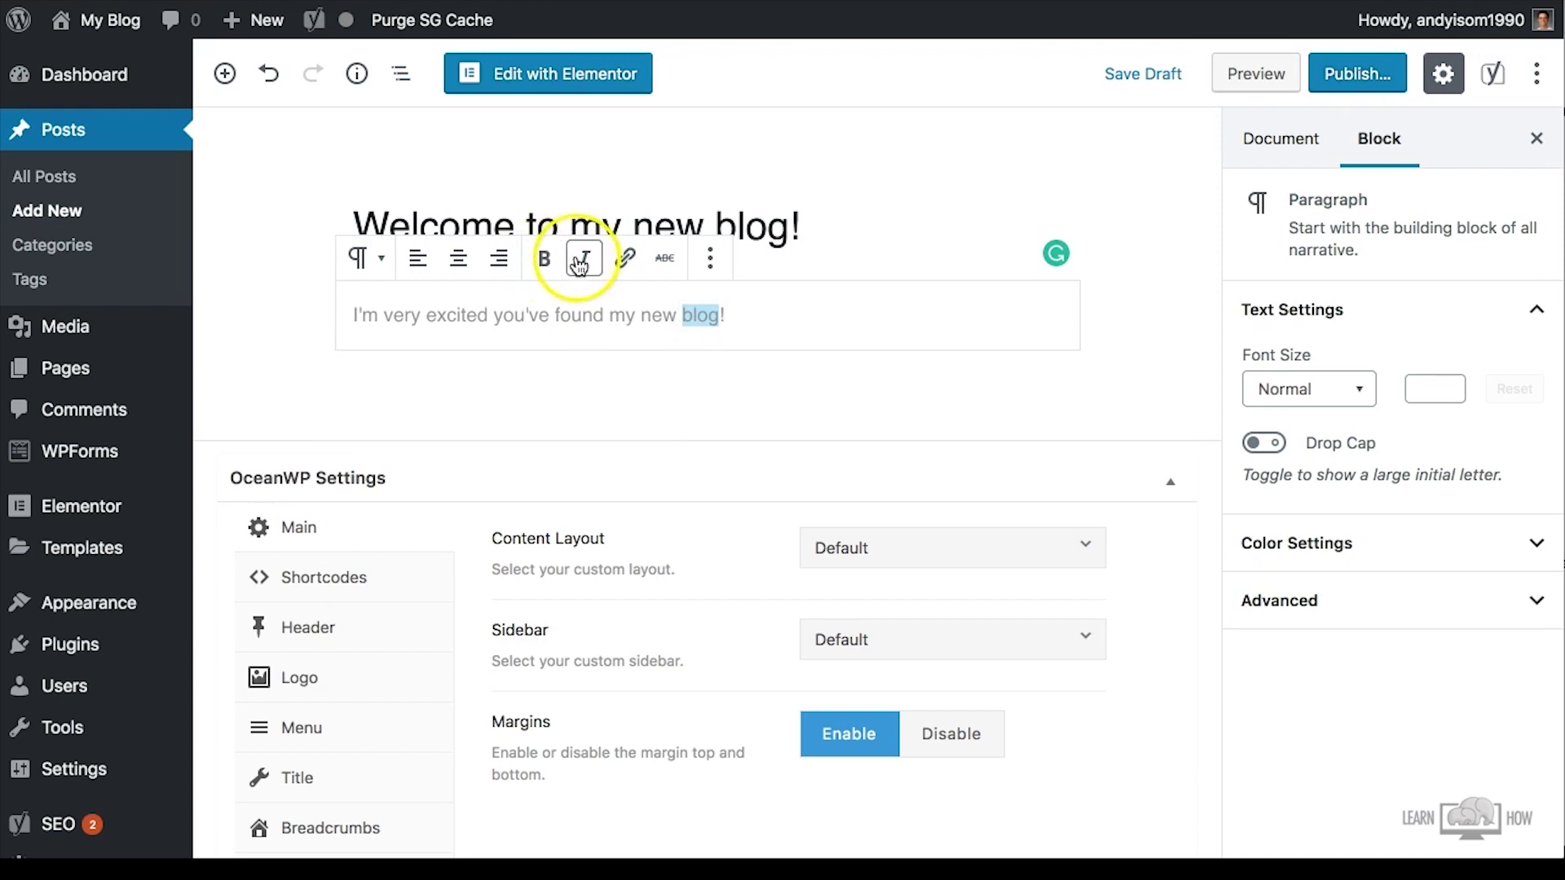
pyautogui.click(625, 259)
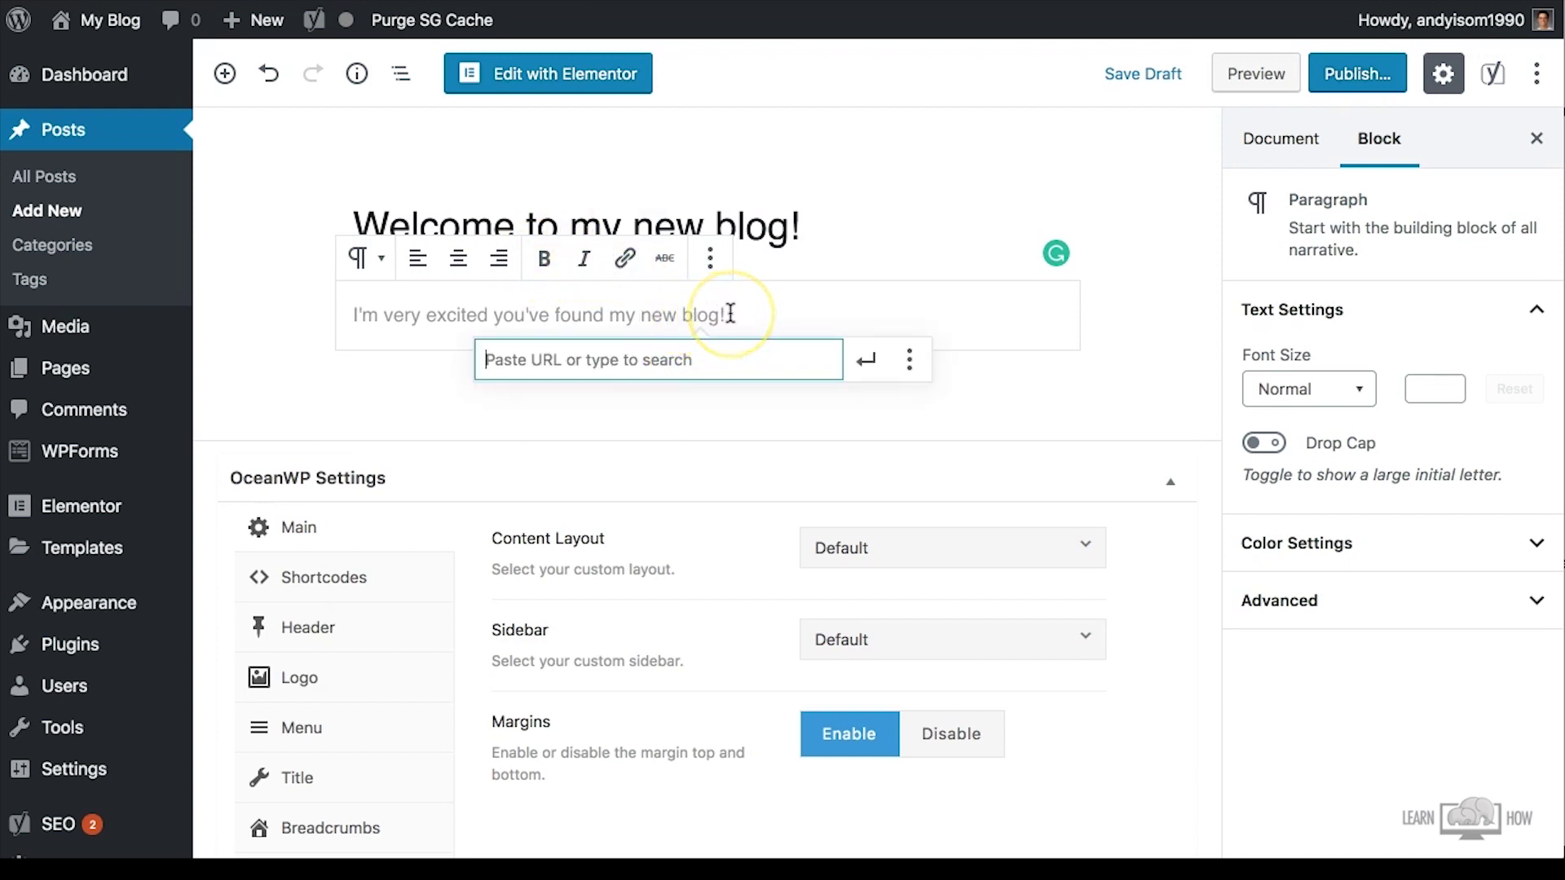
pyautogui.click(711, 260)
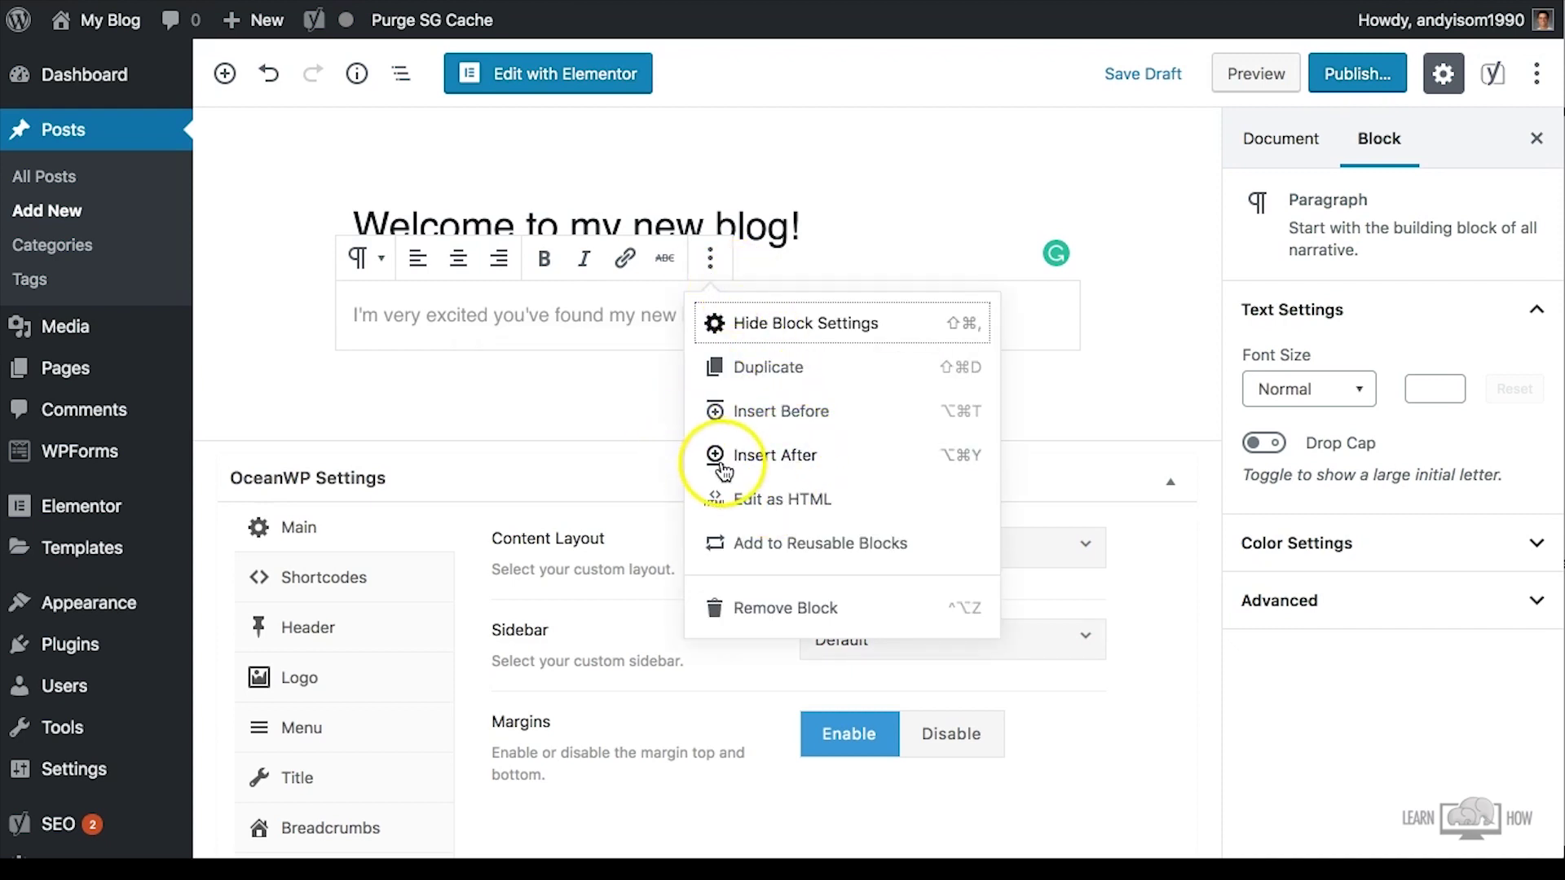
pyautogui.click(1128, 315)
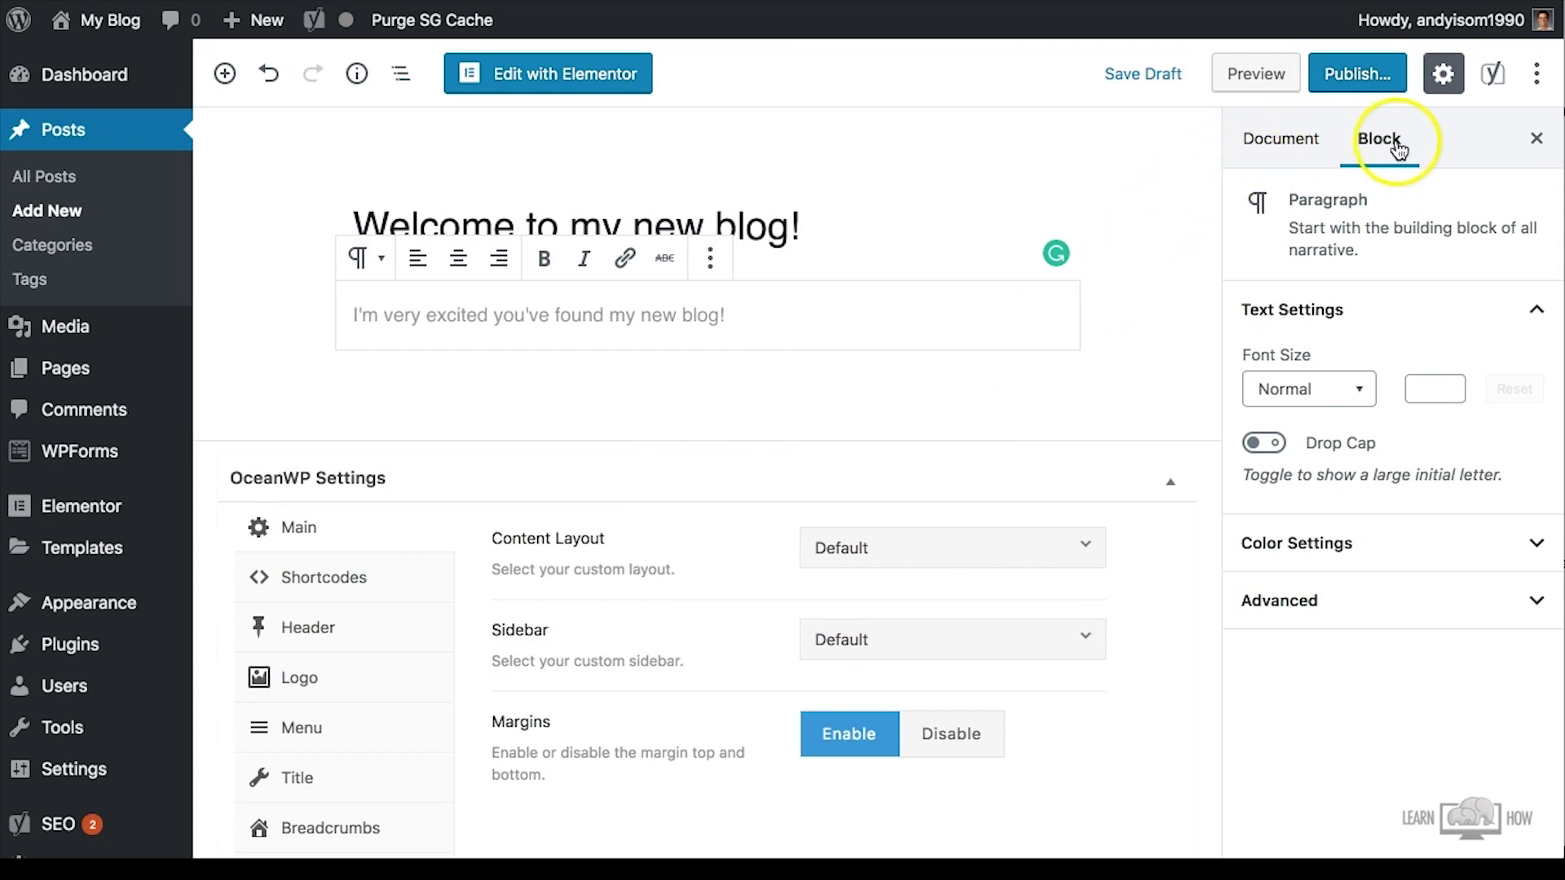
# Examine the post's Status & Visibility and Permalink settings, plus where the site-wide Permalinks option is found
pyautogui.click(1259, 146)
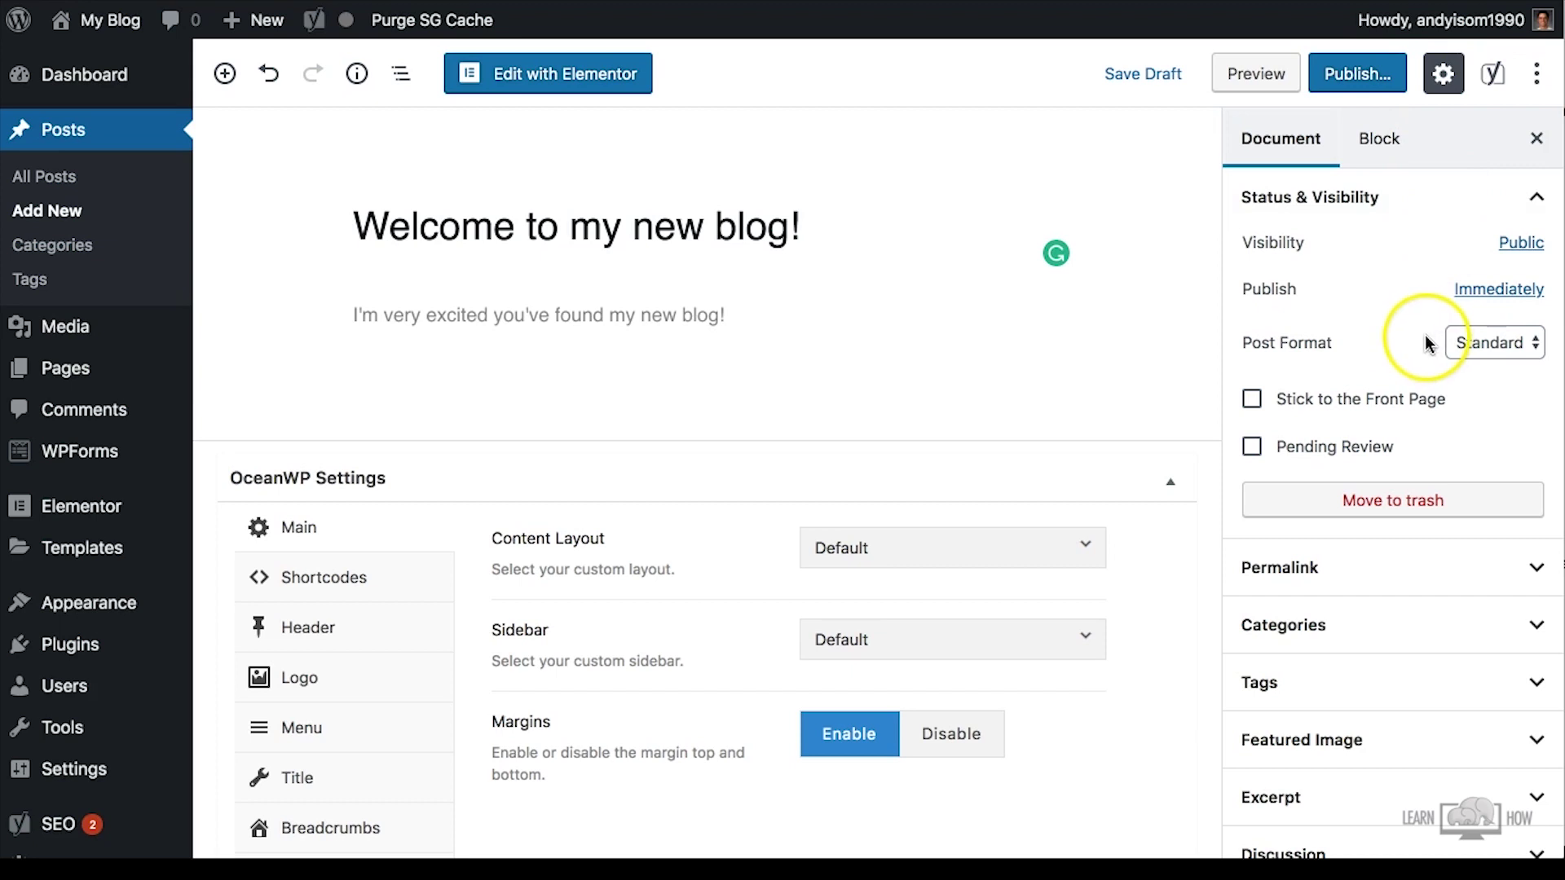
pyautogui.click(1536, 196)
pyautogui.click(1535, 255)
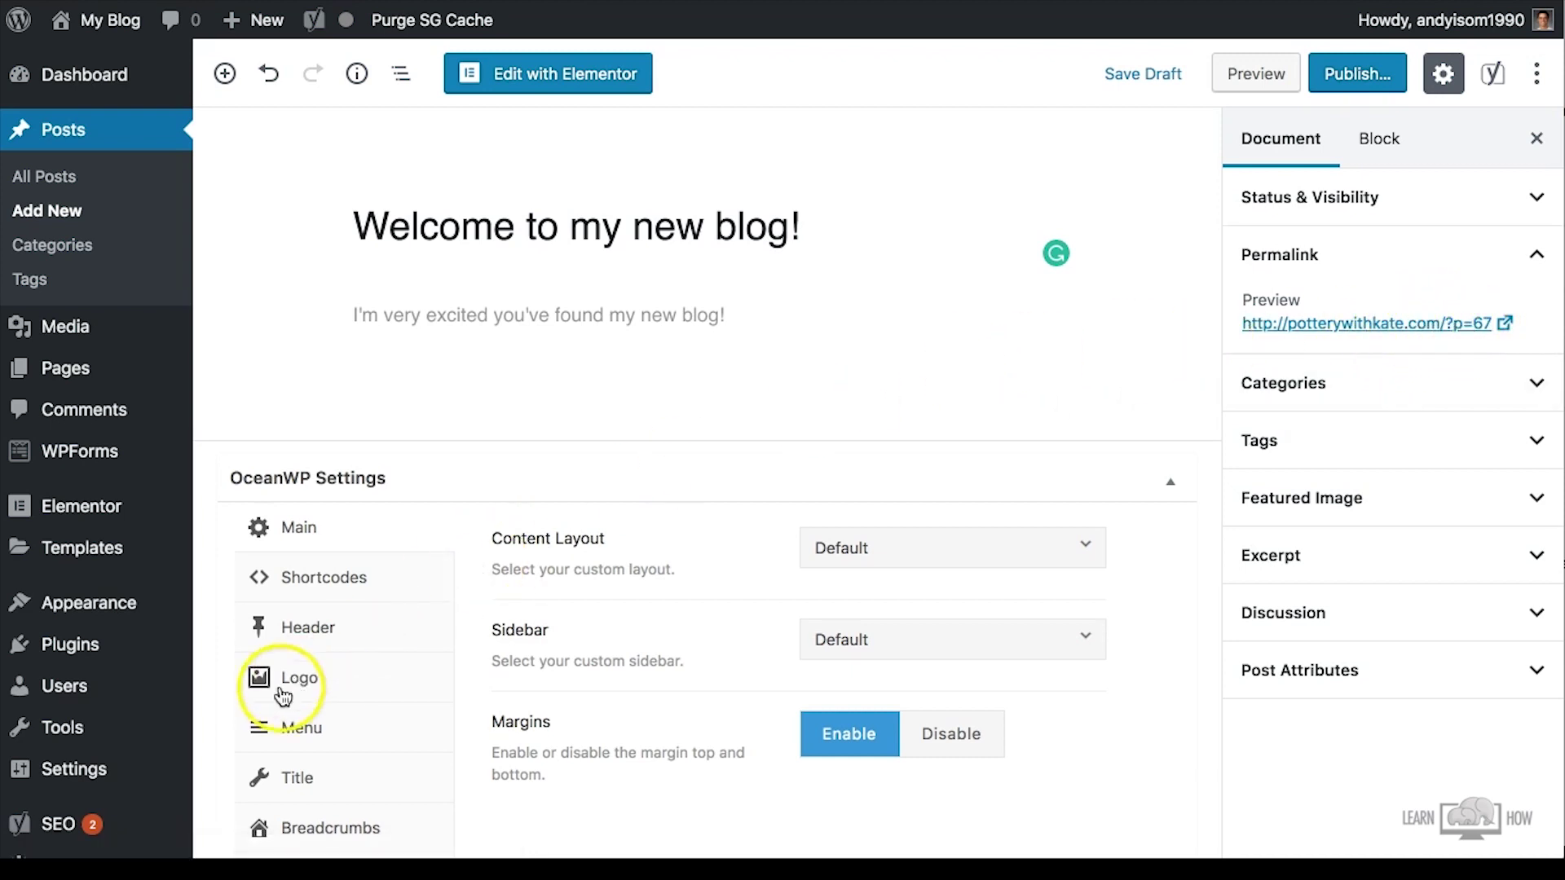
pyautogui.moveTo(77, 766)
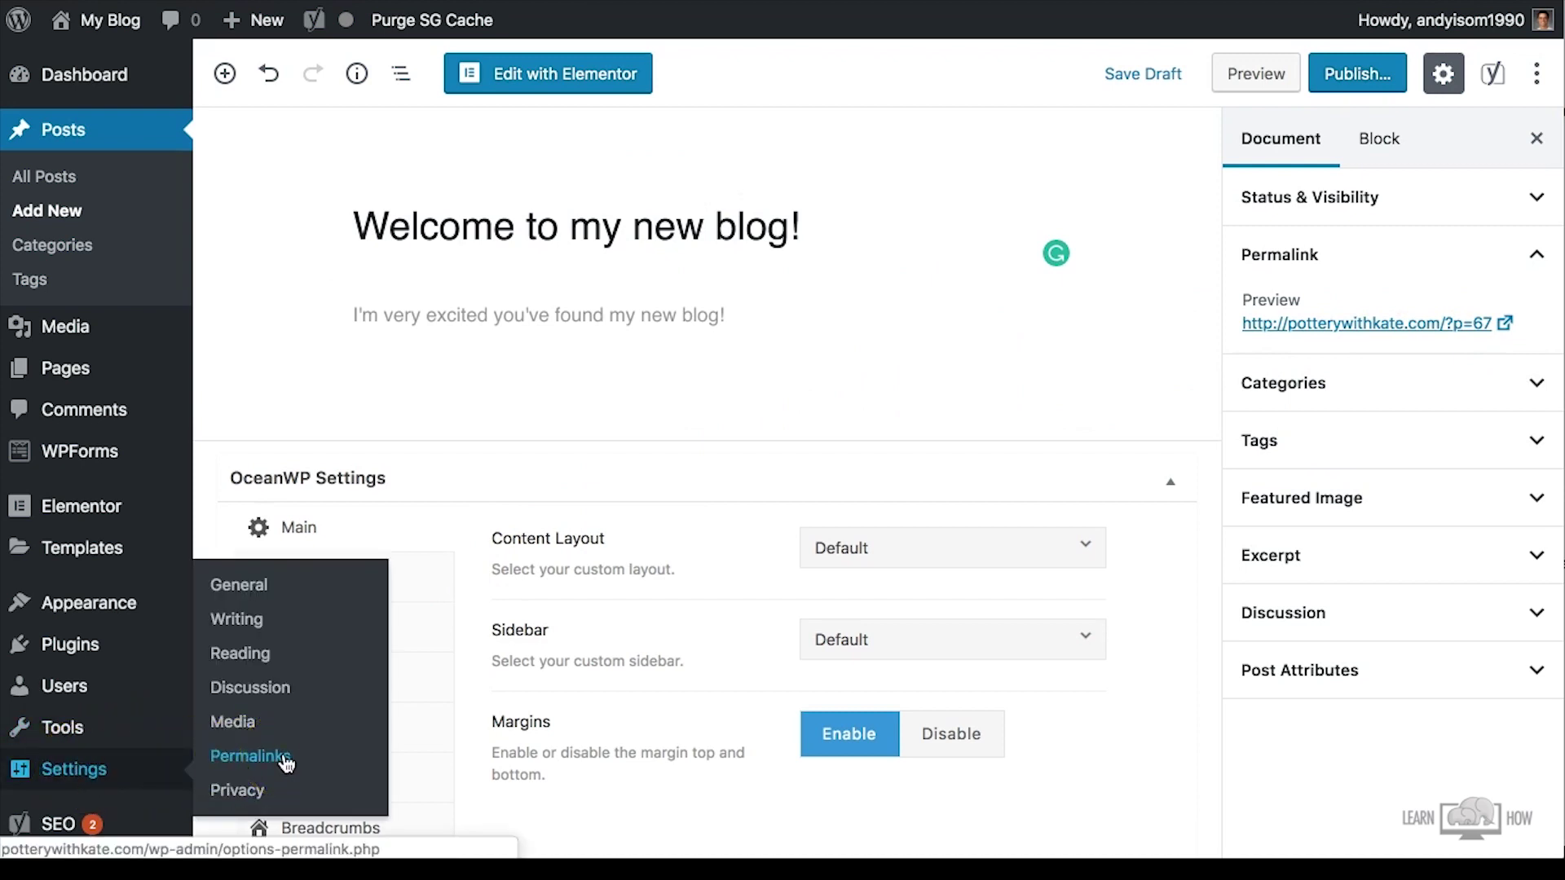
pyautogui.click(1536, 255)
# Examine the post's Categories, Tags, Featured Image and Excerpt settings, including the featured image upload dialog
pyautogui.click(1536, 312)
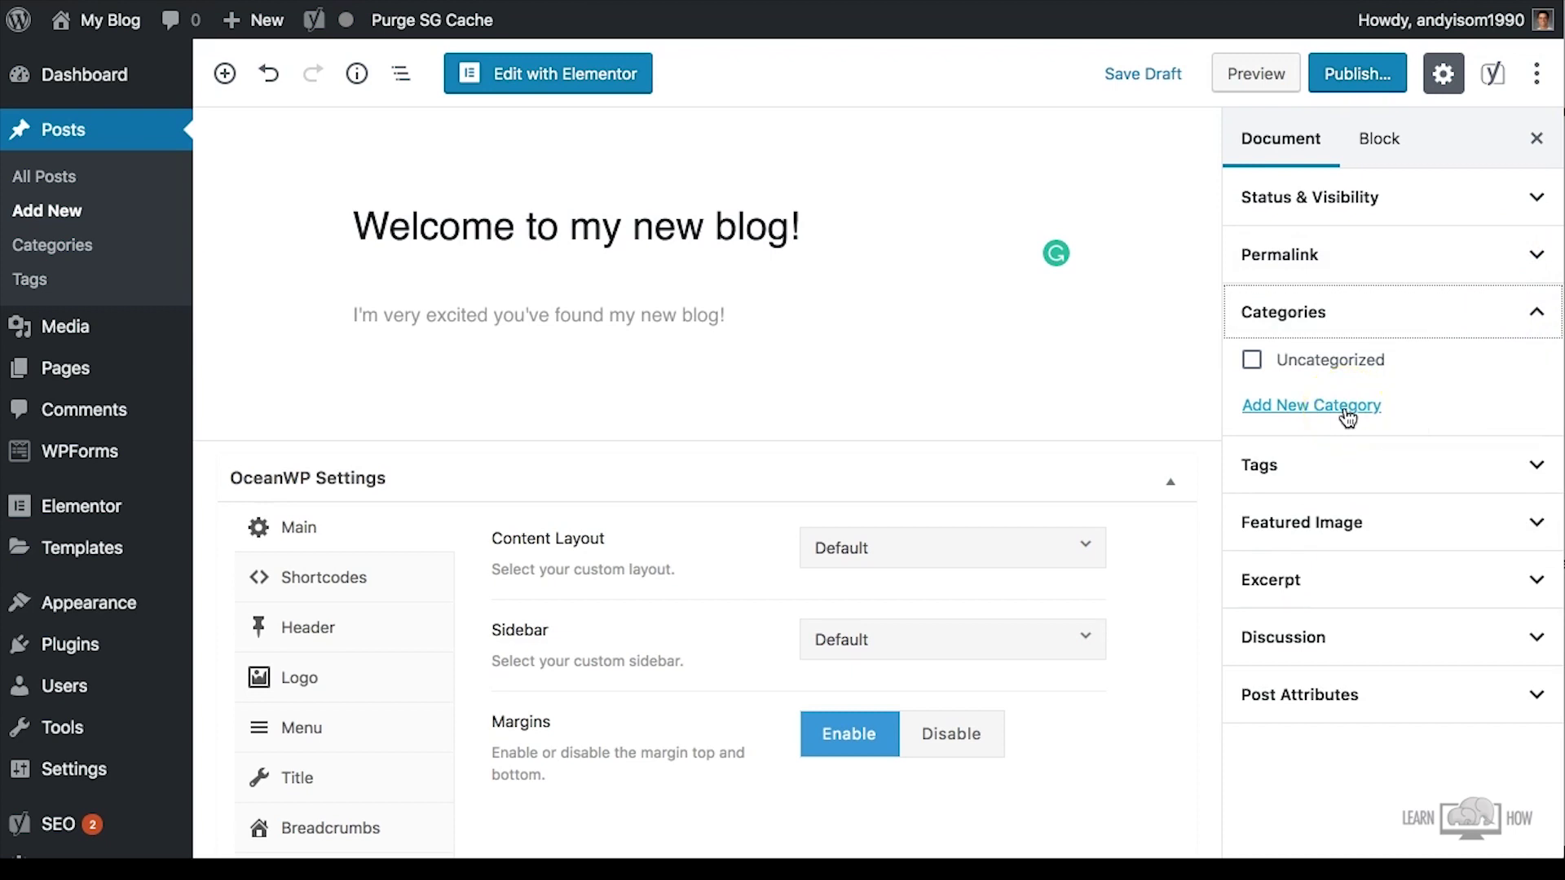
pyautogui.click(1537, 313)
pyautogui.click(1537, 369)
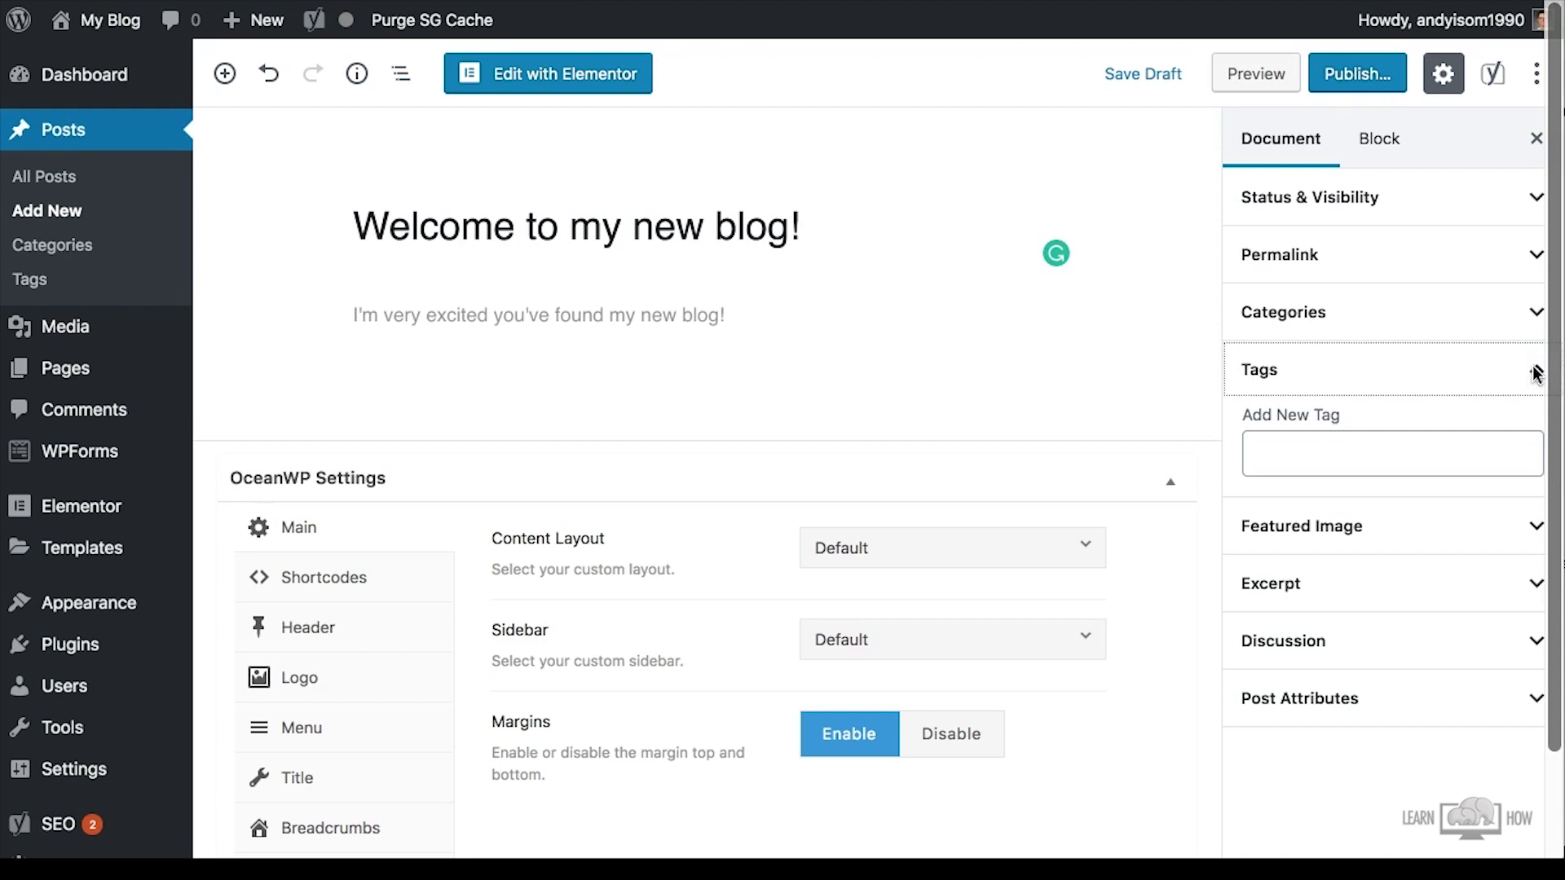
pyautogui.click(1537, 370)
pyautogui.click(1536, 427)
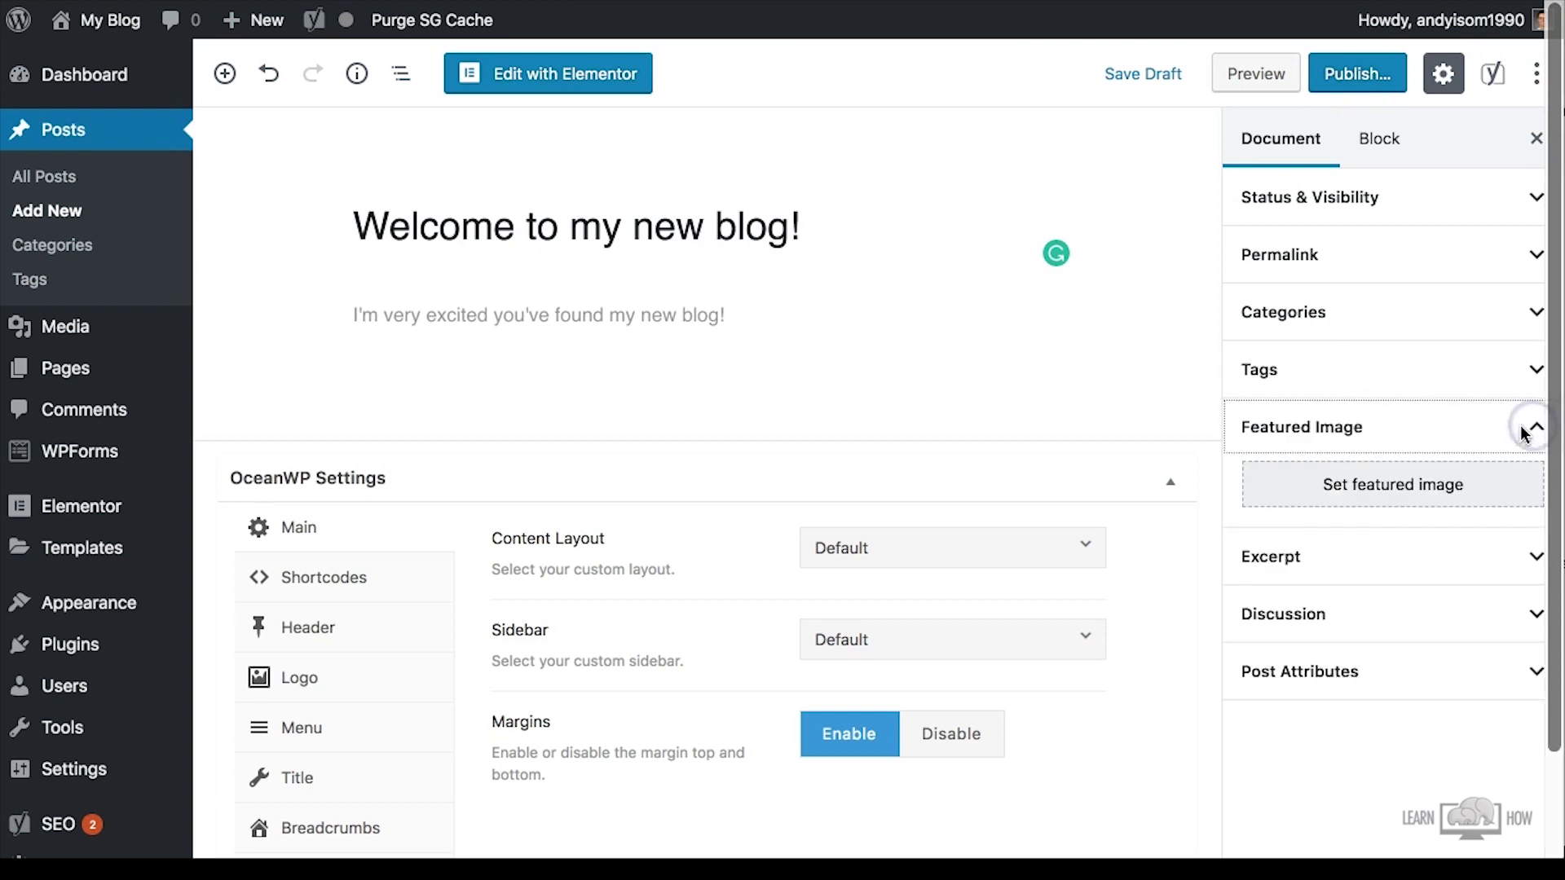
pyautogui.click(1452, 487)
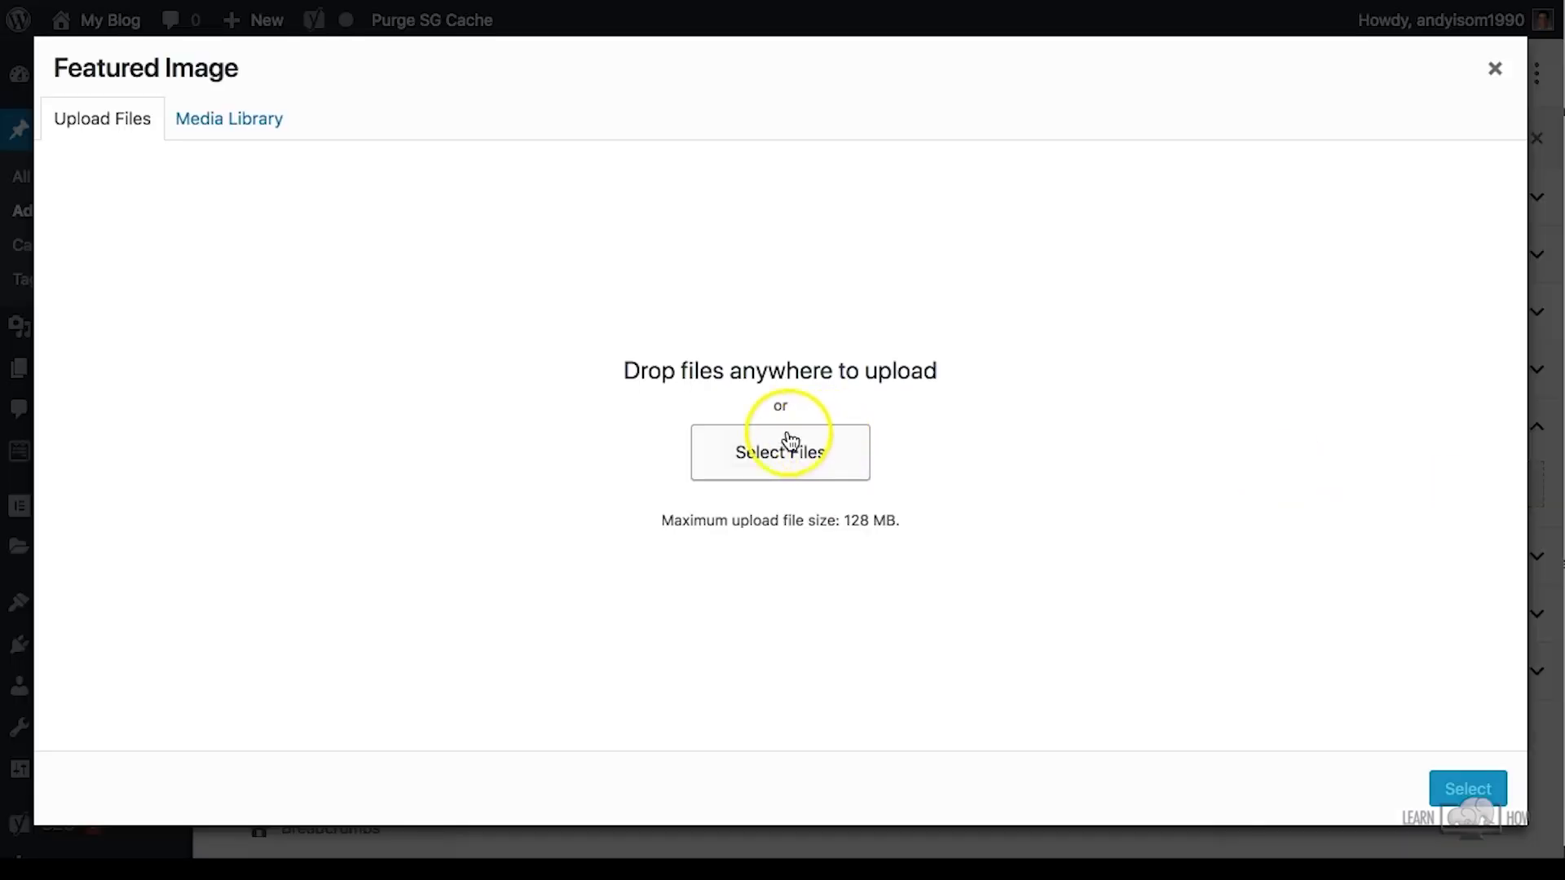
pyautogui.click(1494, 74)
pyautogui.click(1525, 555)
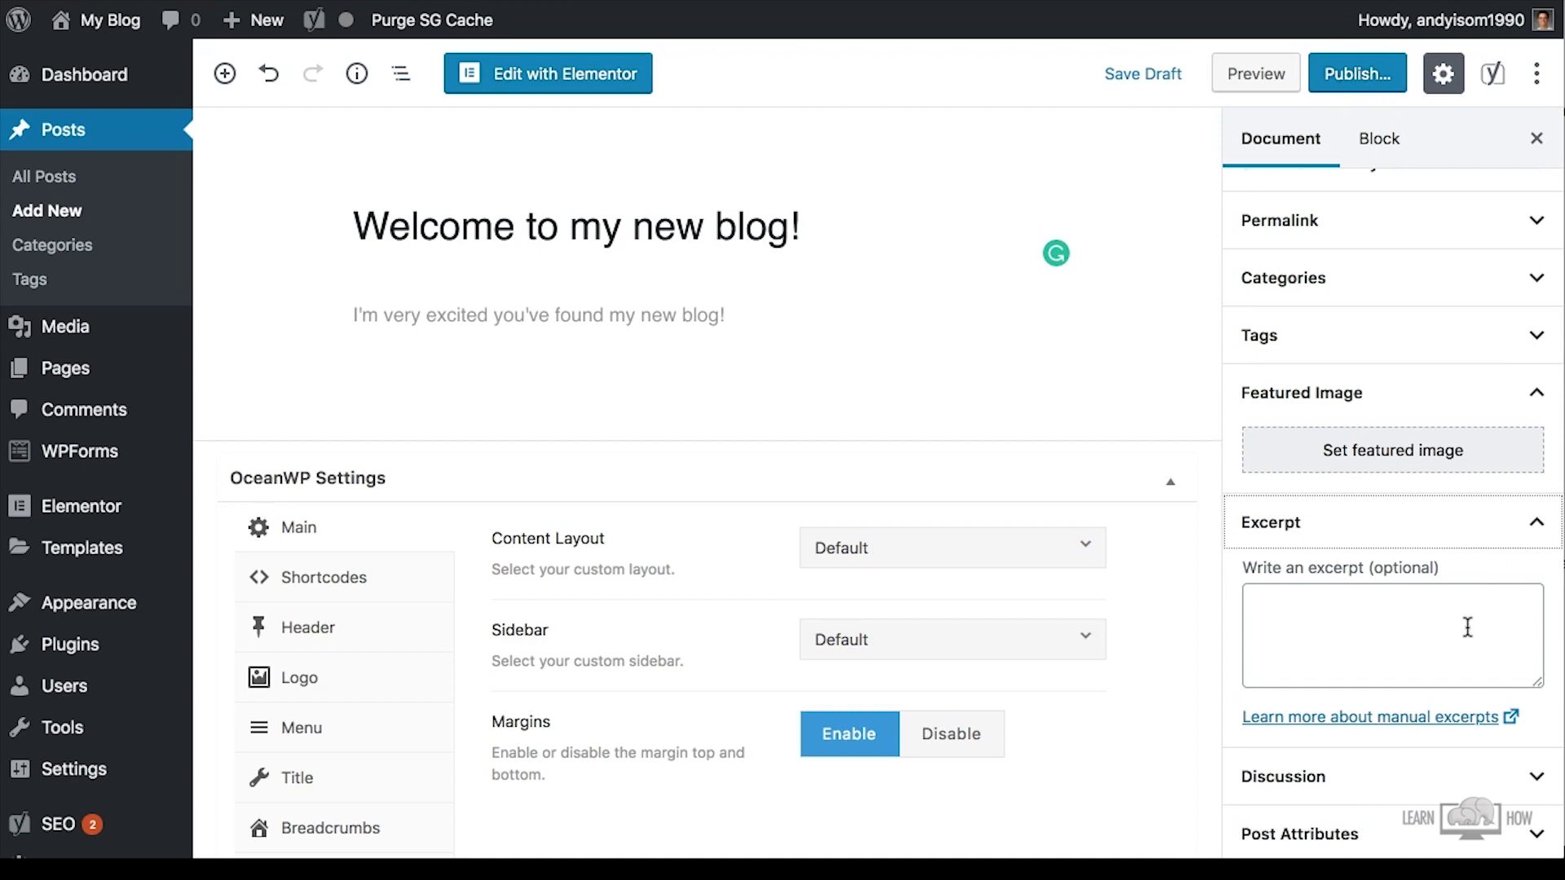
# Examine the post's Discussion settings and the template choices under Post Attributes
pyautogui.click(1535, 521)
pyautogui.click(1530, 544)
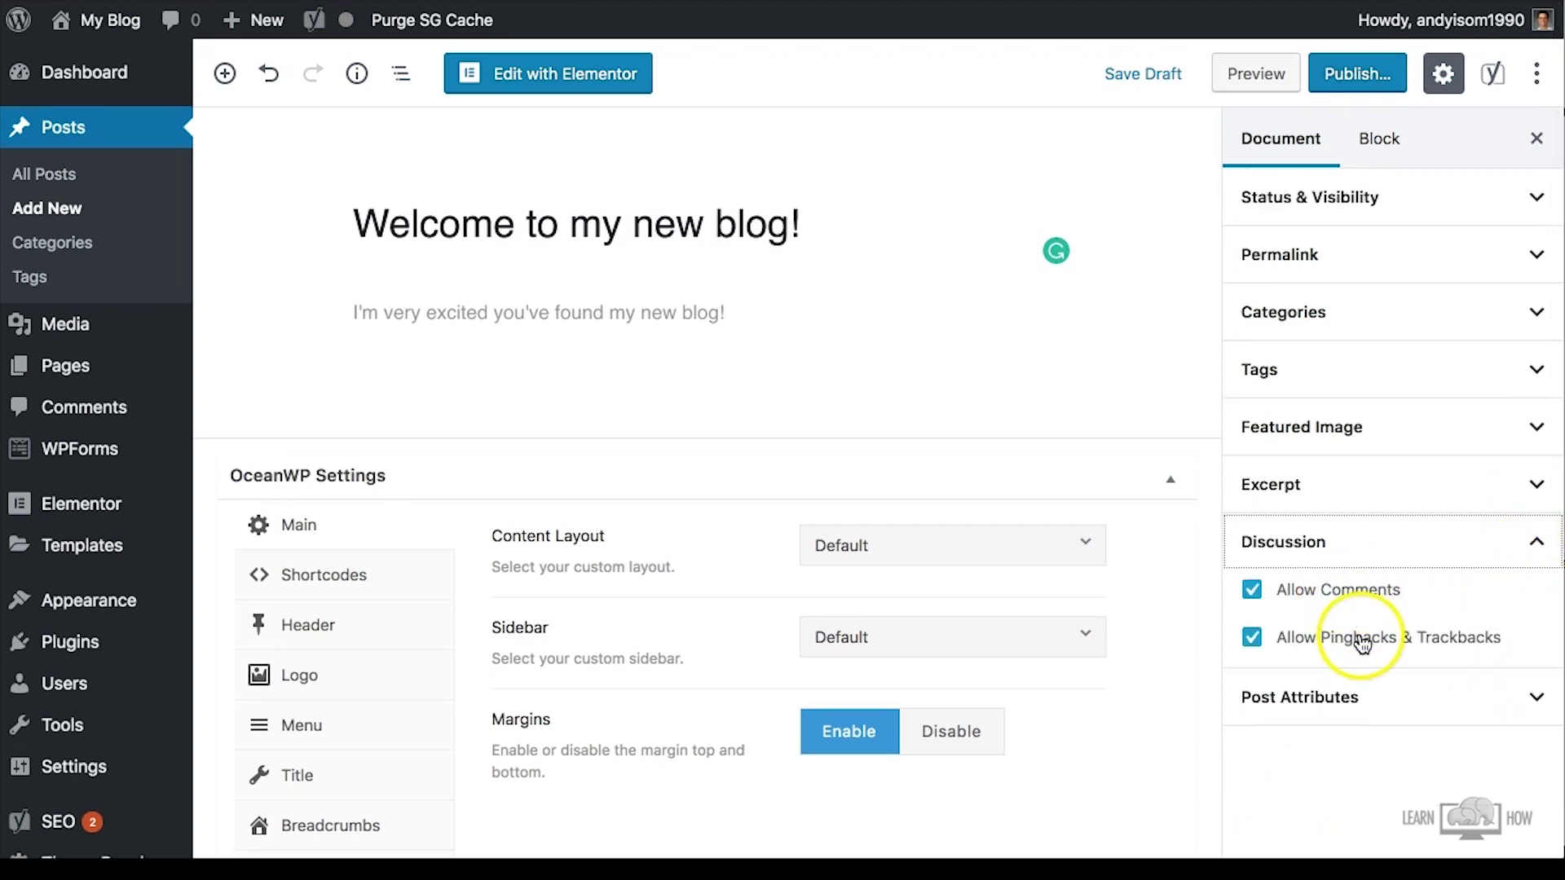
pyautogui.click(1535, 543)
pyautogui.click(1532, 598)
pyautogui.click(1509, 681)
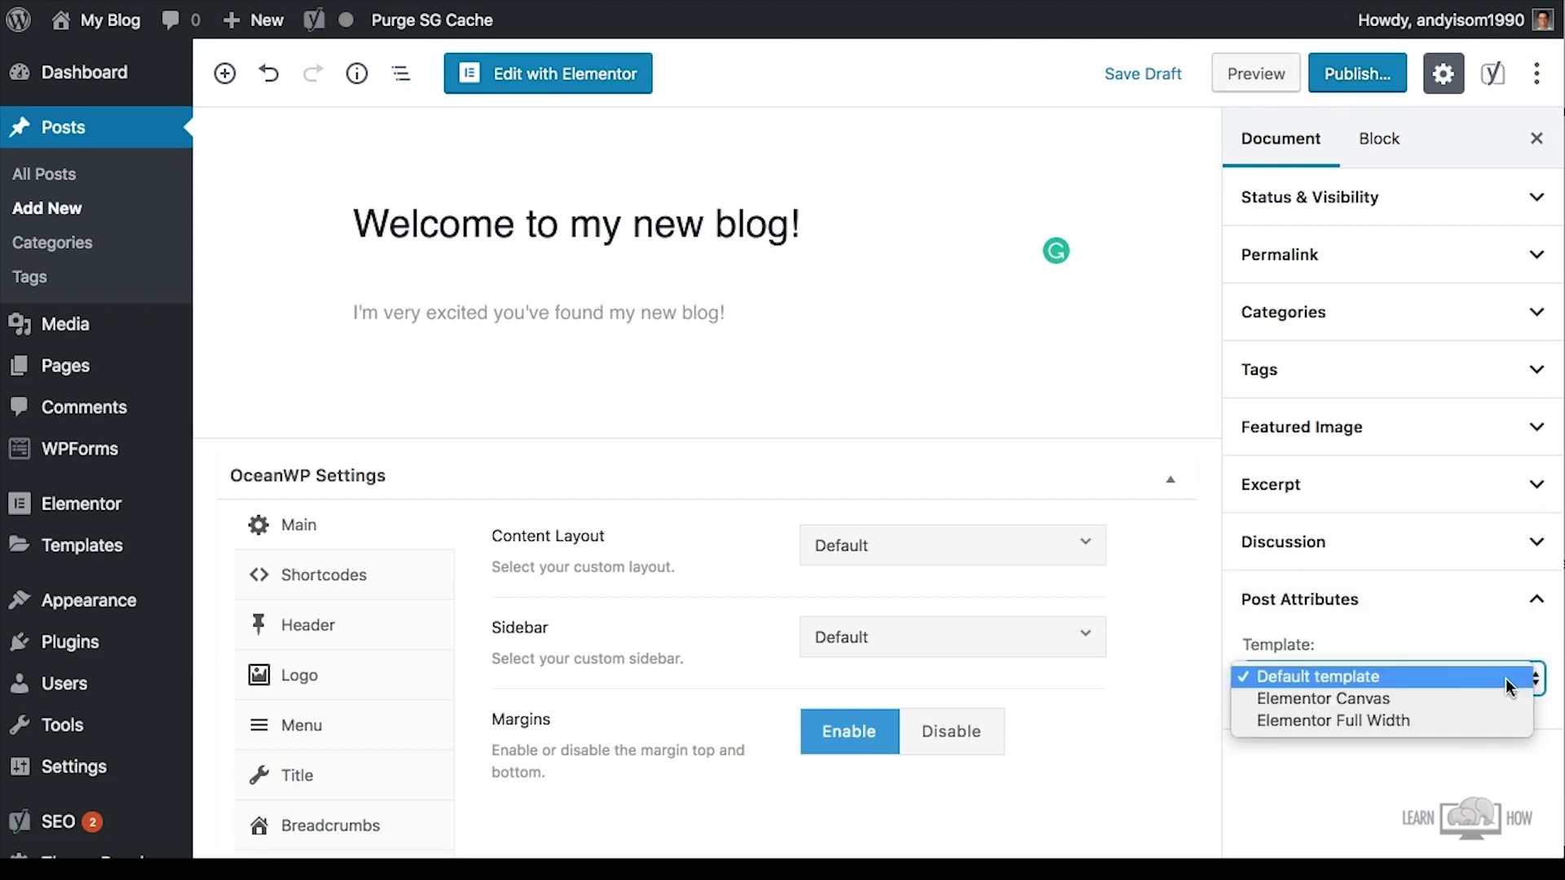
pyautogui.click(1472, 641)
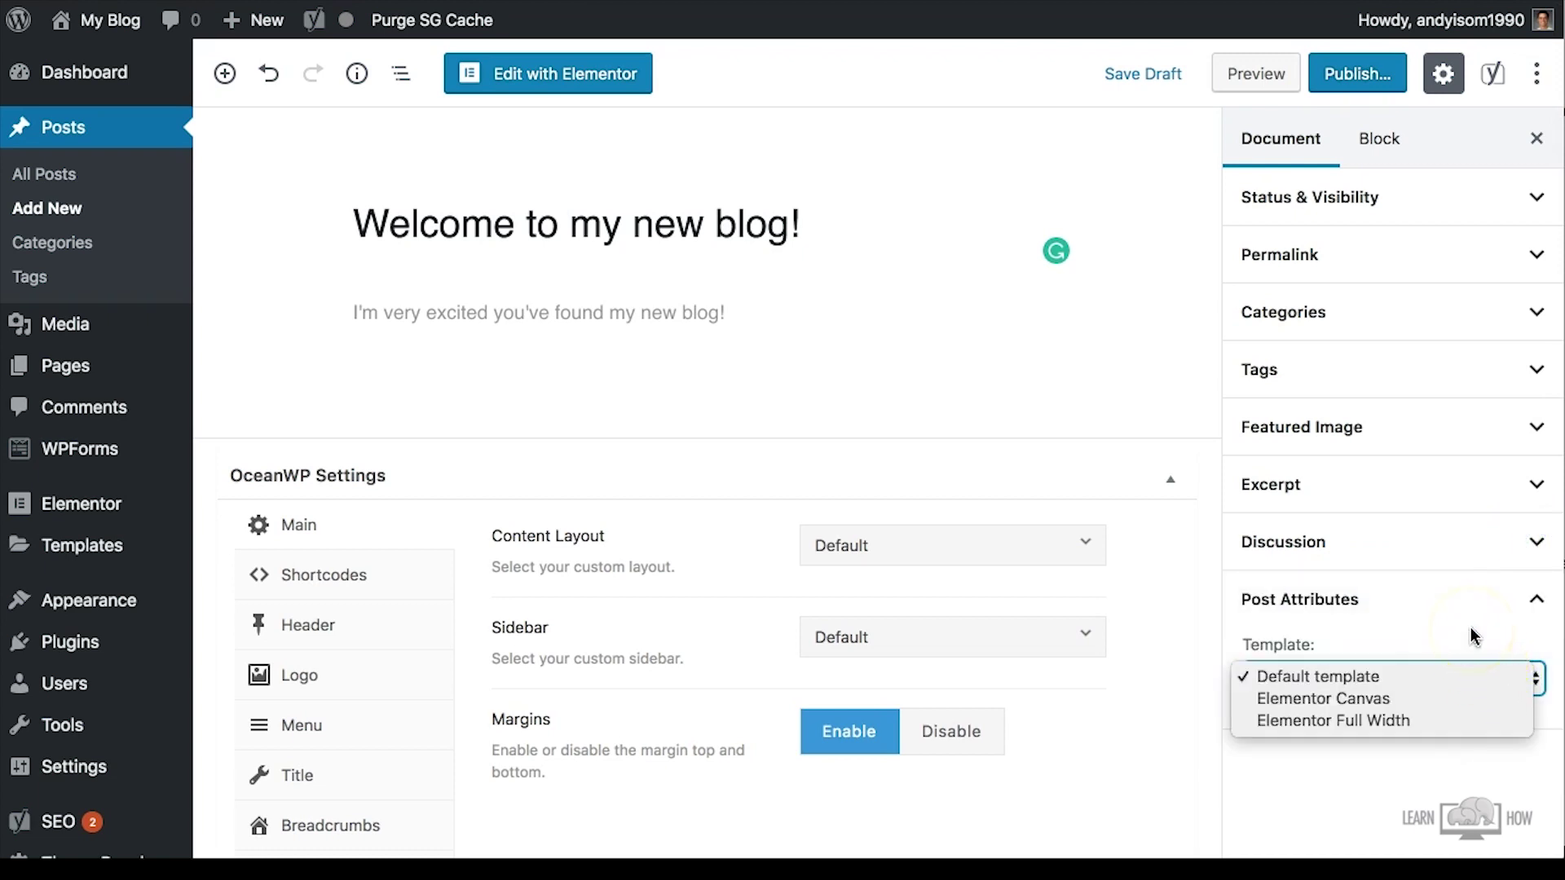
pyautogui.click(1352, 771)
# Examine the OceanWP Settings and Yoast SEO sections beneath the post content
pyautogui.scroll(-5, 1069, 587)
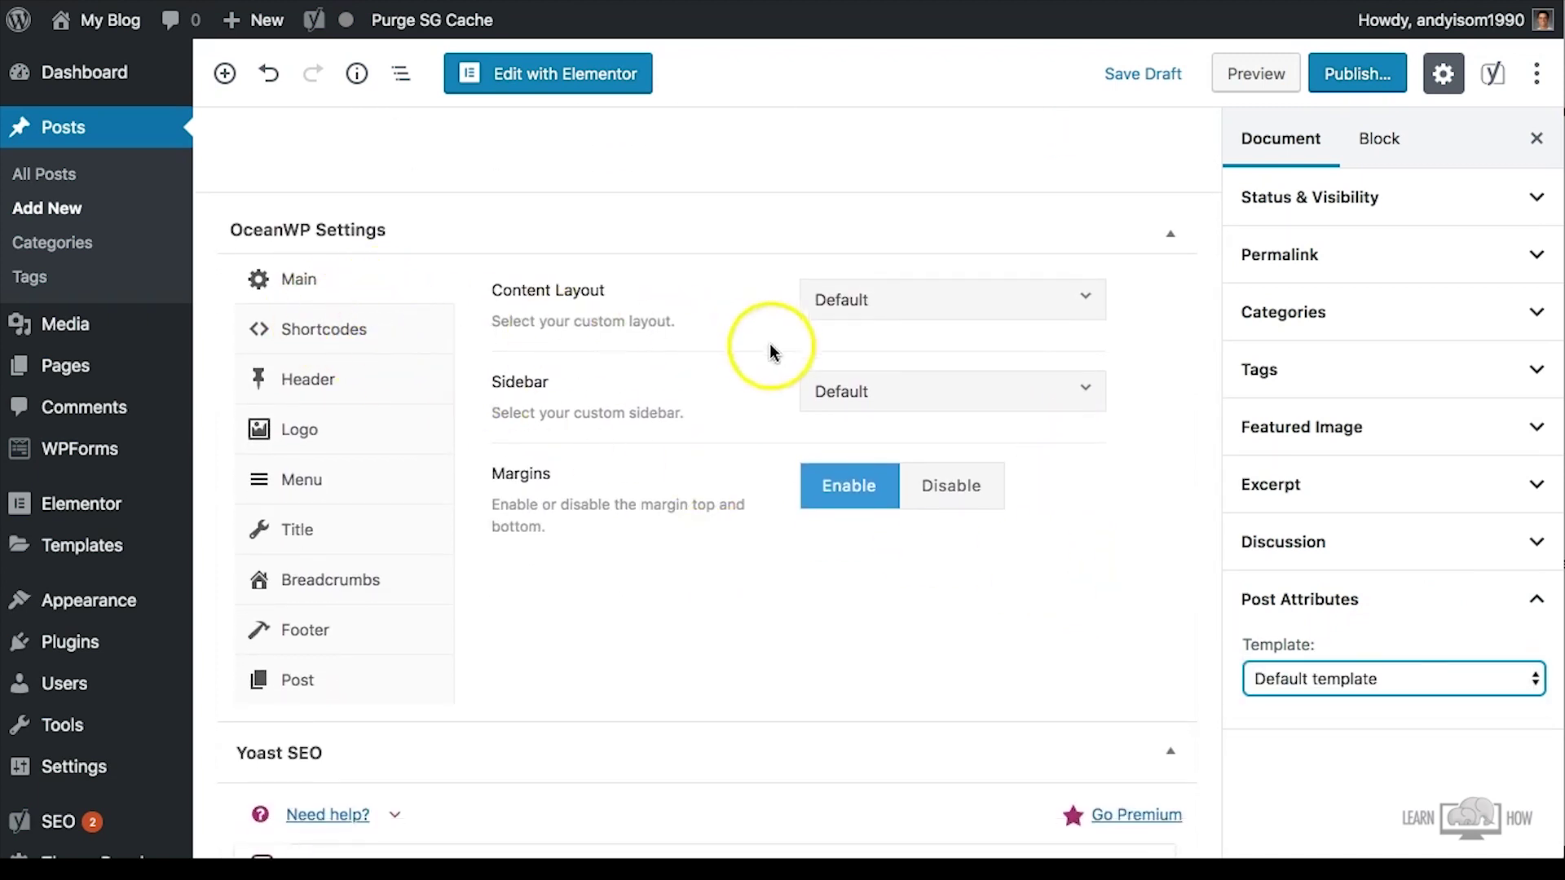
pyautogui.scroll(-5, 785, 529)
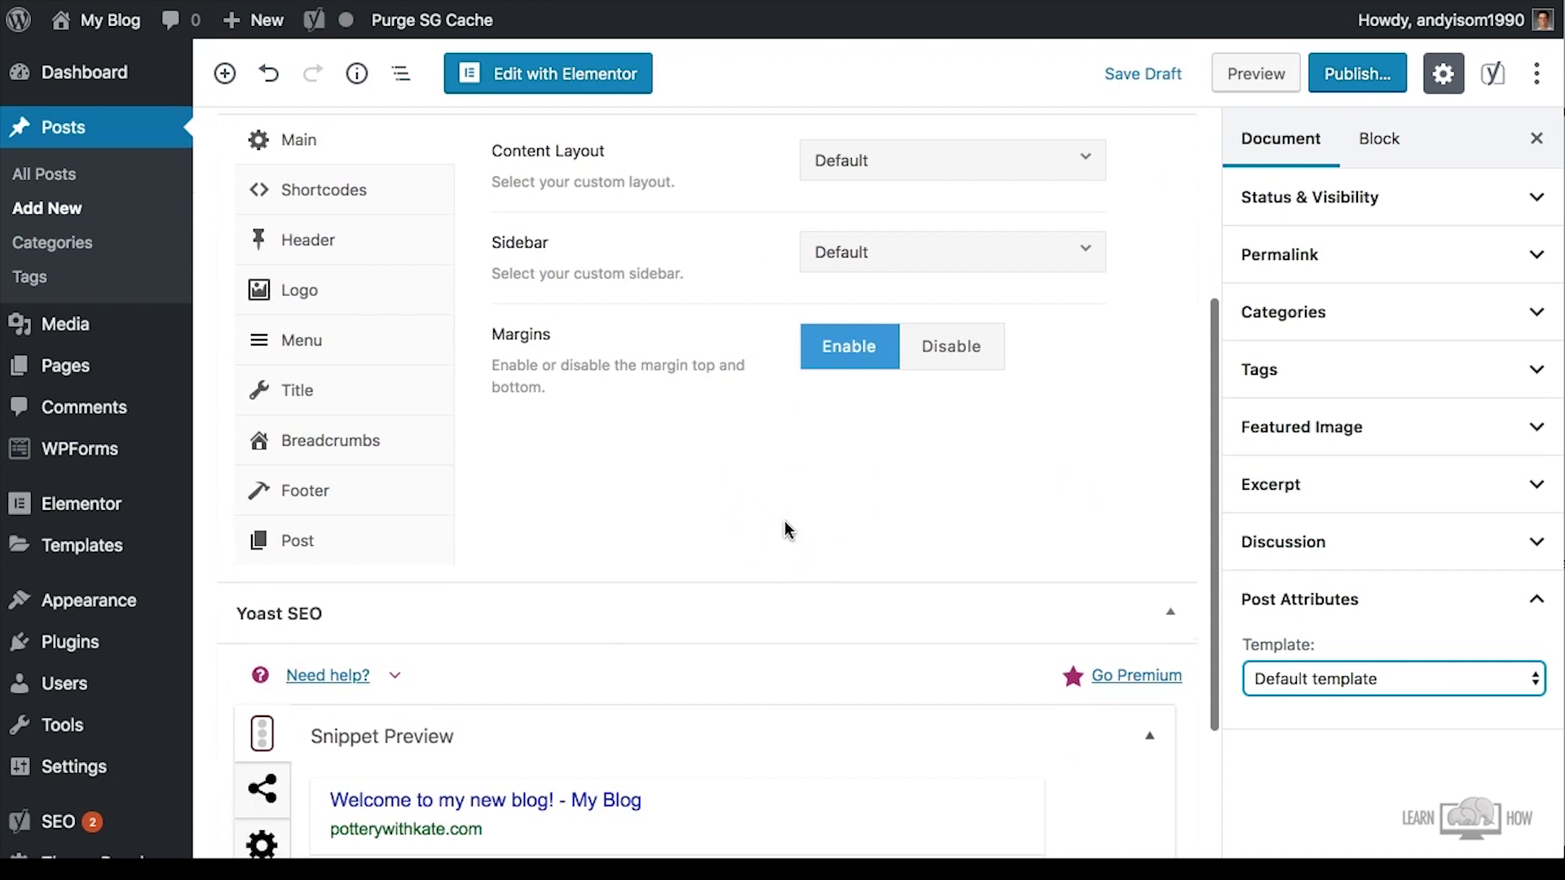
pyautogui.scroll(-3, 785, 528)
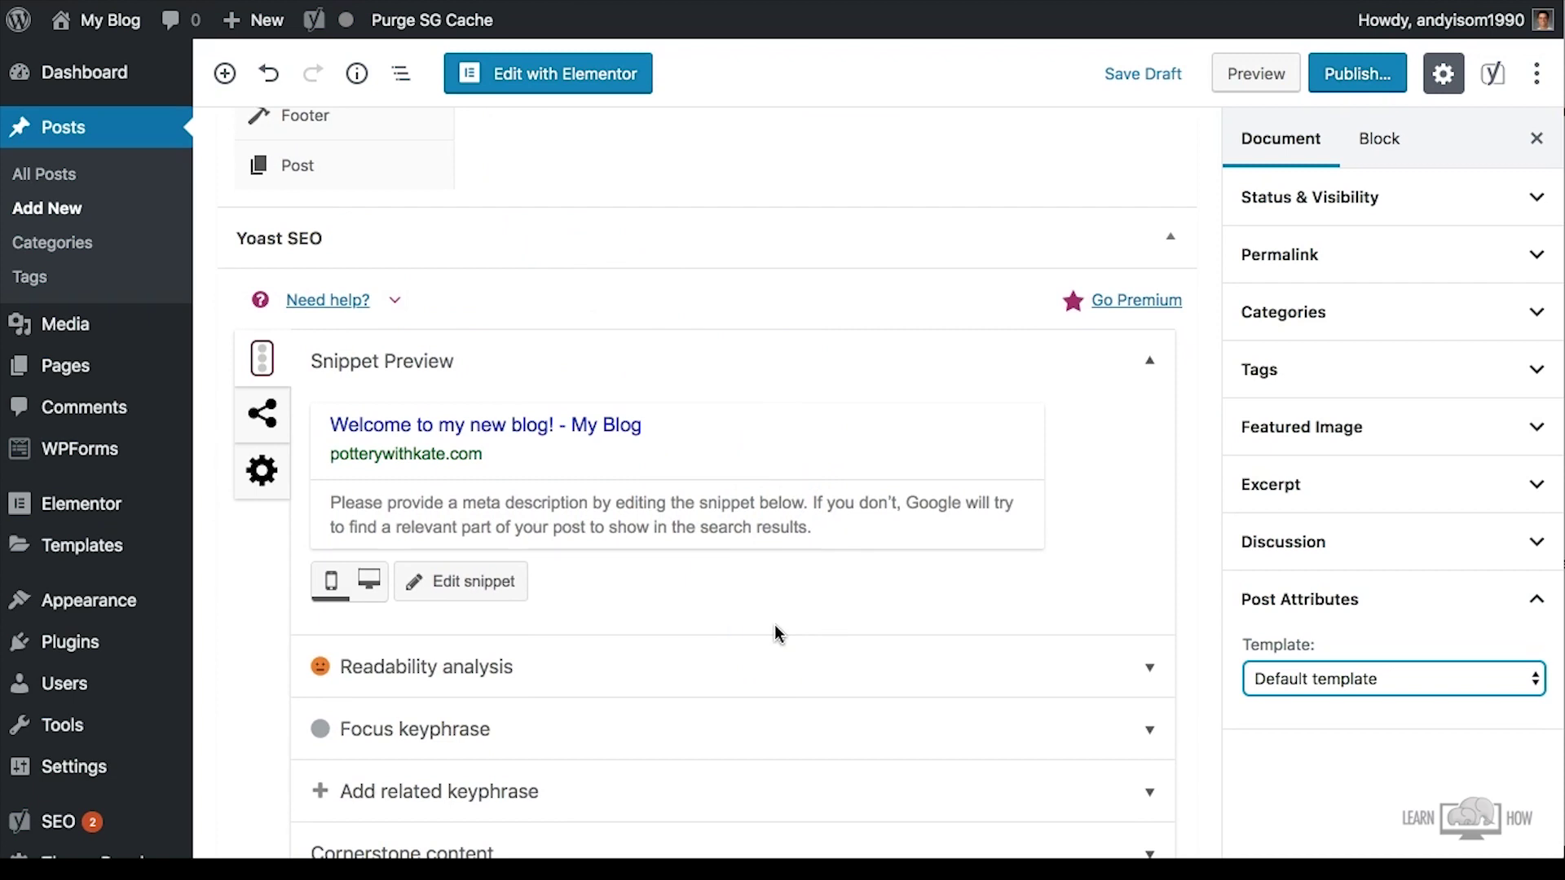
pyautogui.scroll(-2, 786, 589)
pyautogui.click(906, 568)
pyautogui.scroll(15, 978, 423)
# Examine the paragraph block's font size choices, Color Settings and Advanced settings
pyautogui.click(1385, 142)
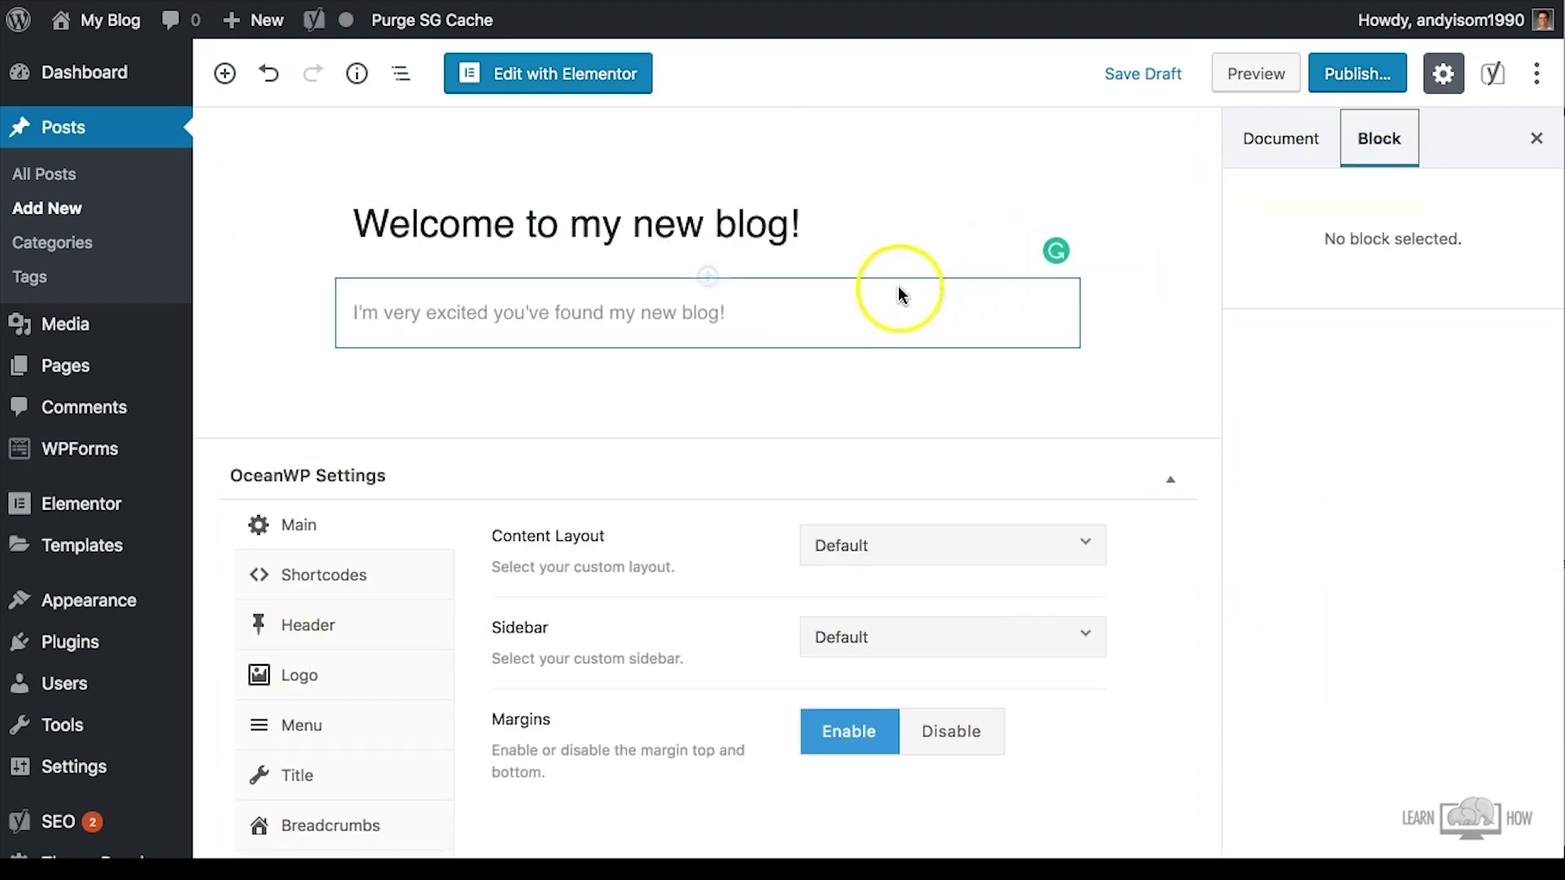
pyautogui.click(775, 313)
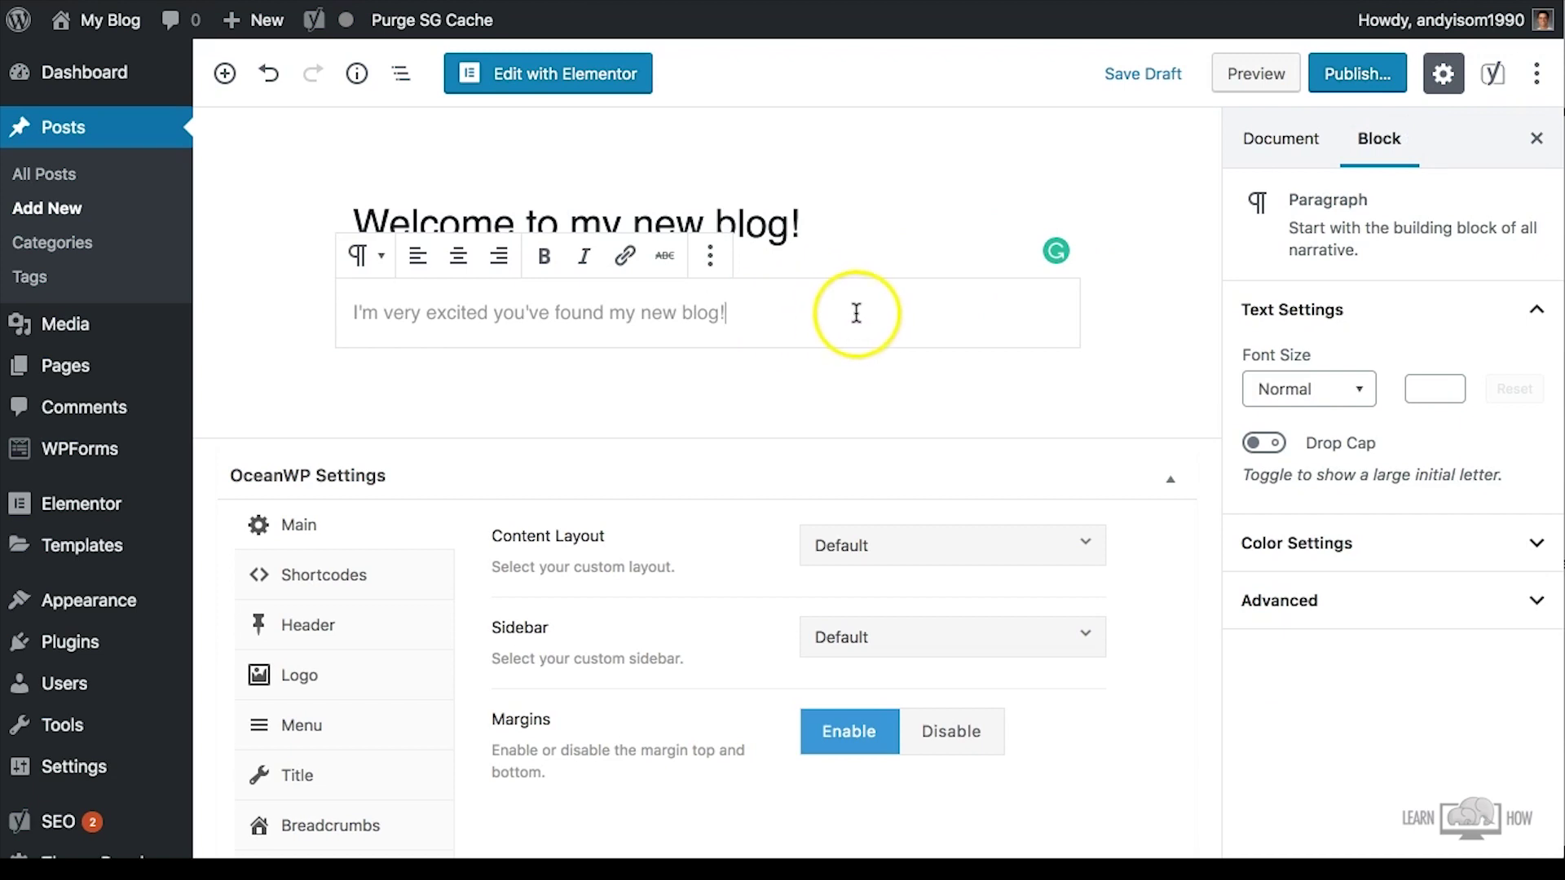
pyautogui.click(1373, 392)
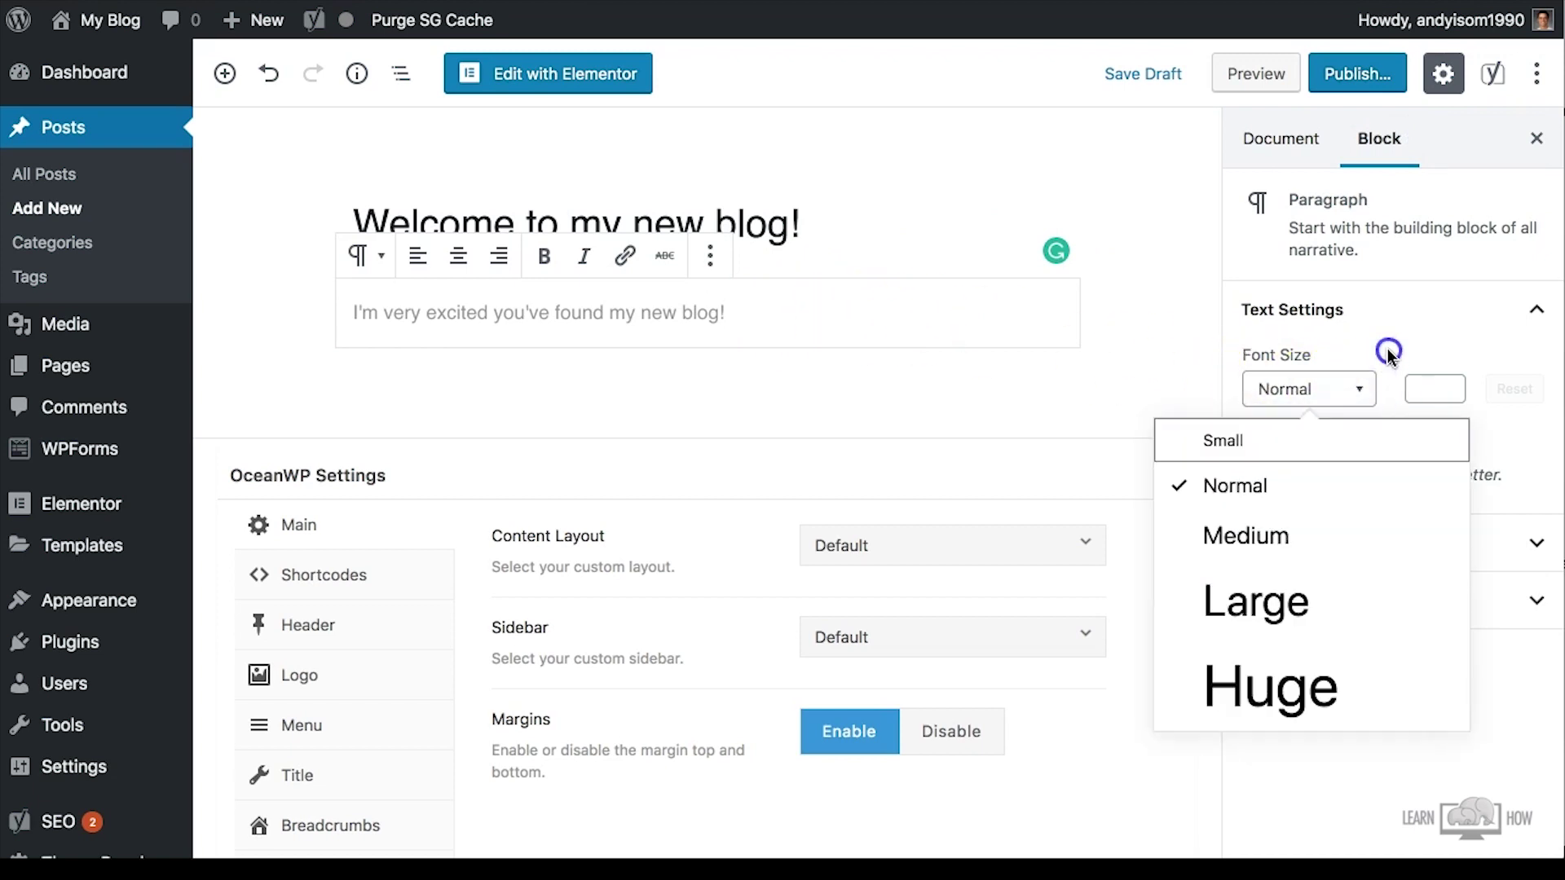
pyautogui.click(1391, 357)
pyautogui.click(1386, 545)
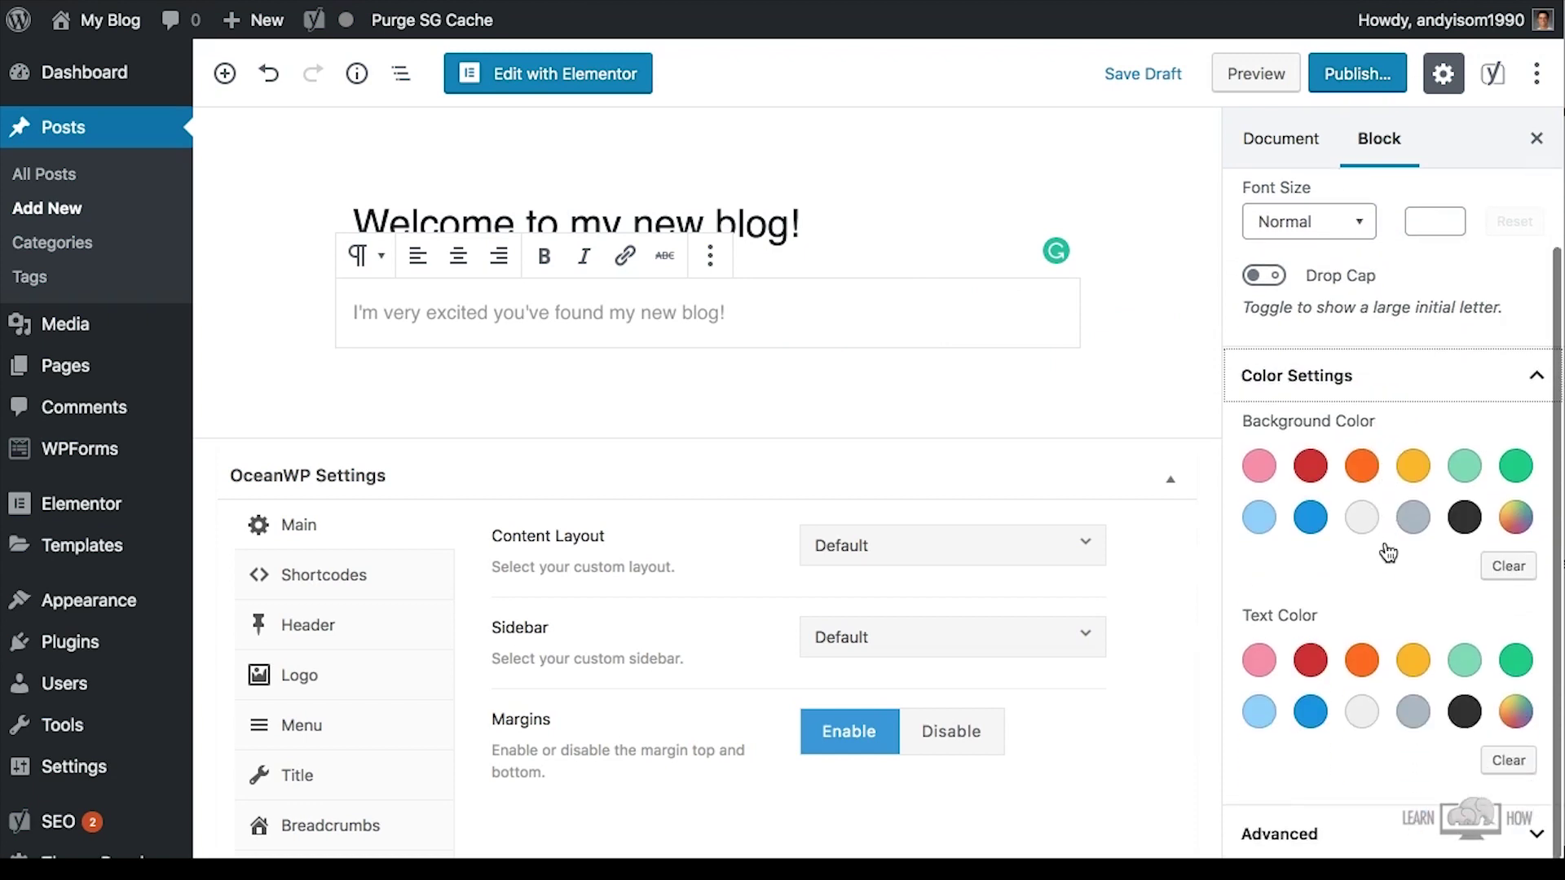
pyautogui.scroll(-3, 1388, 553)
pyautogui.scroll(4, 1387, 548)
pyautogui.click(1393, 541)
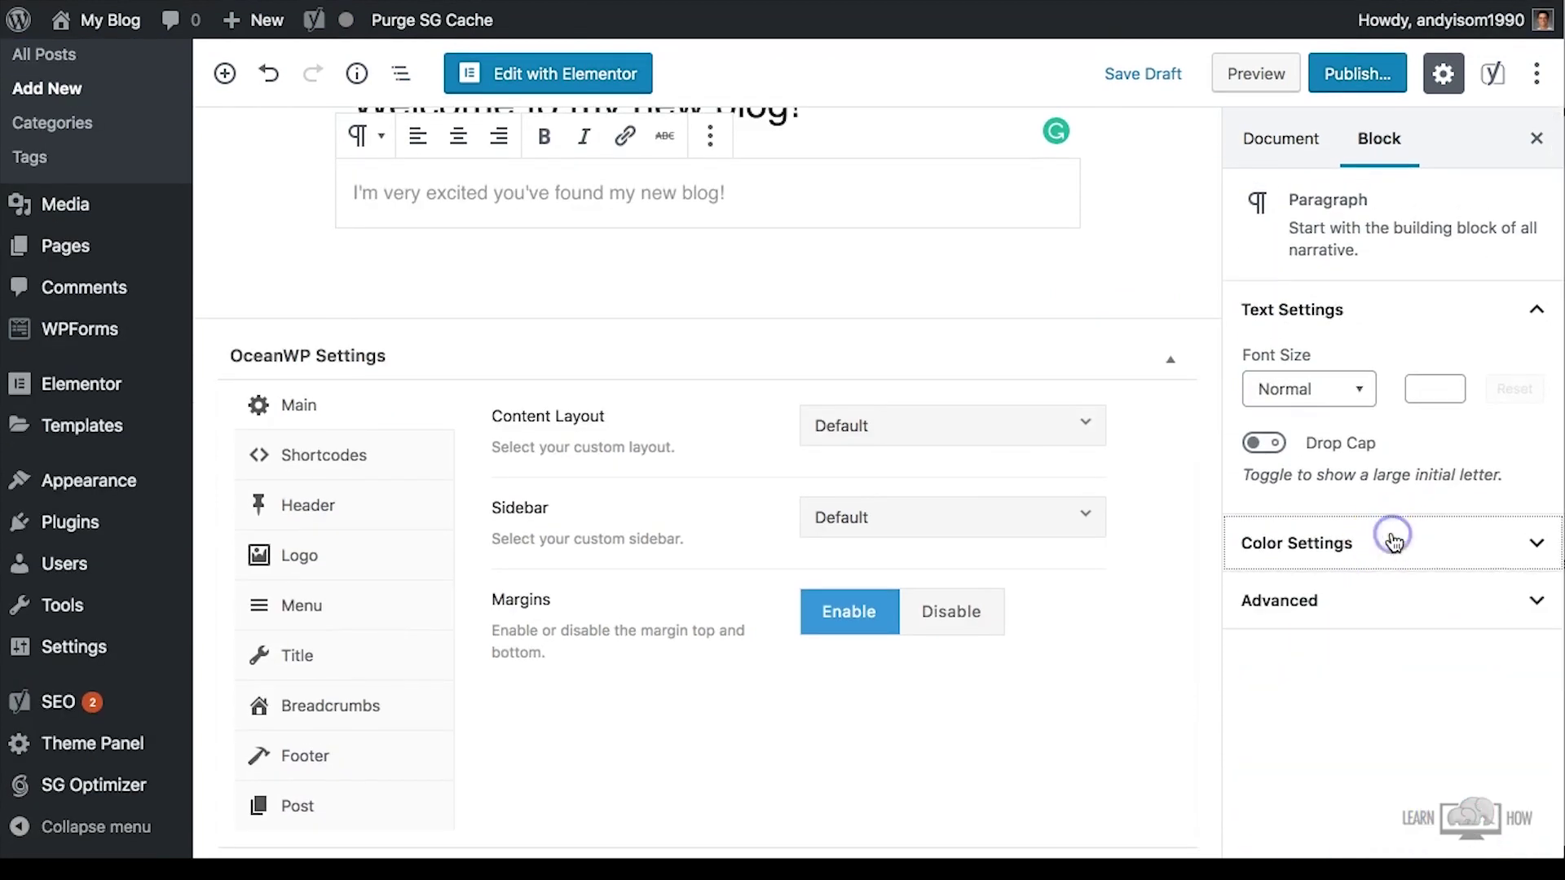
pyautogui.click(1390, 601)
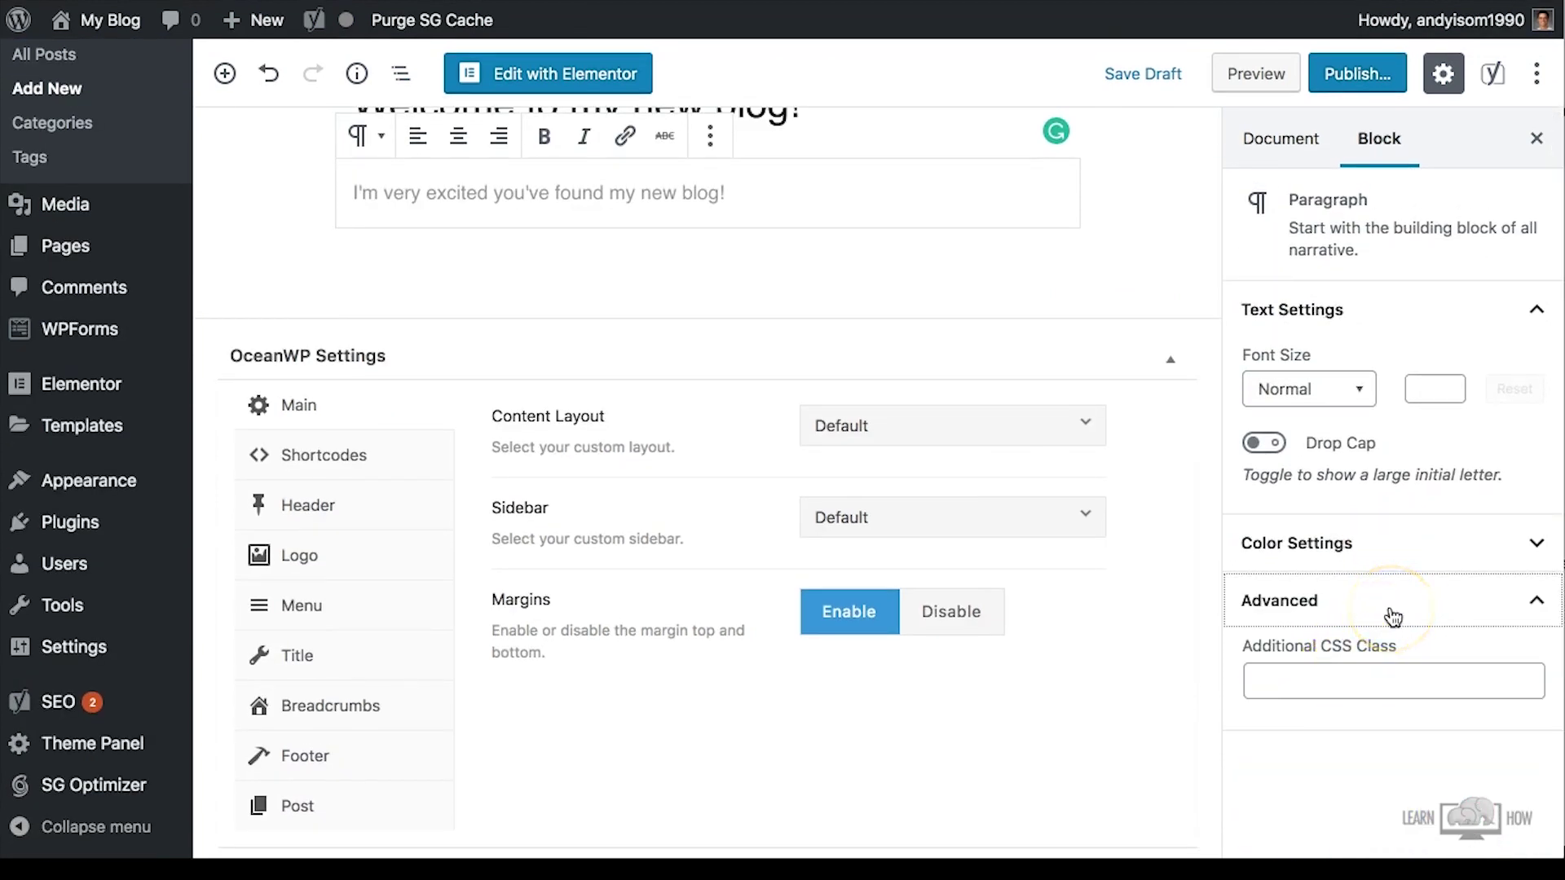
pyautogui.click(870, 269)
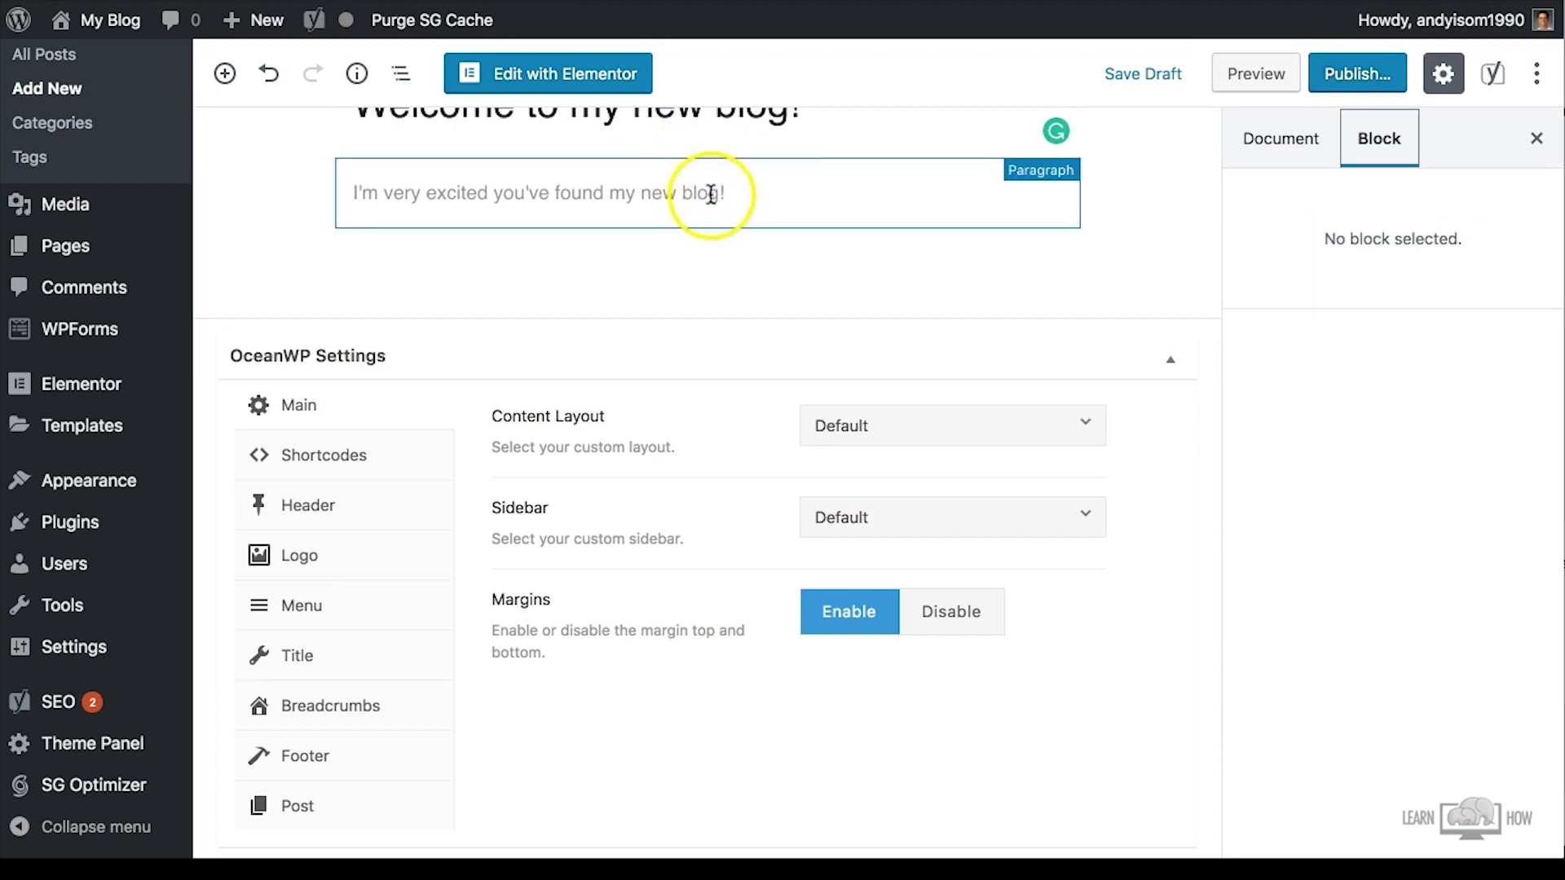
# Insert an image block with the media library's paint-and-palette photo and move it below the welcome paragraph
pyautogui.click(708, 159)
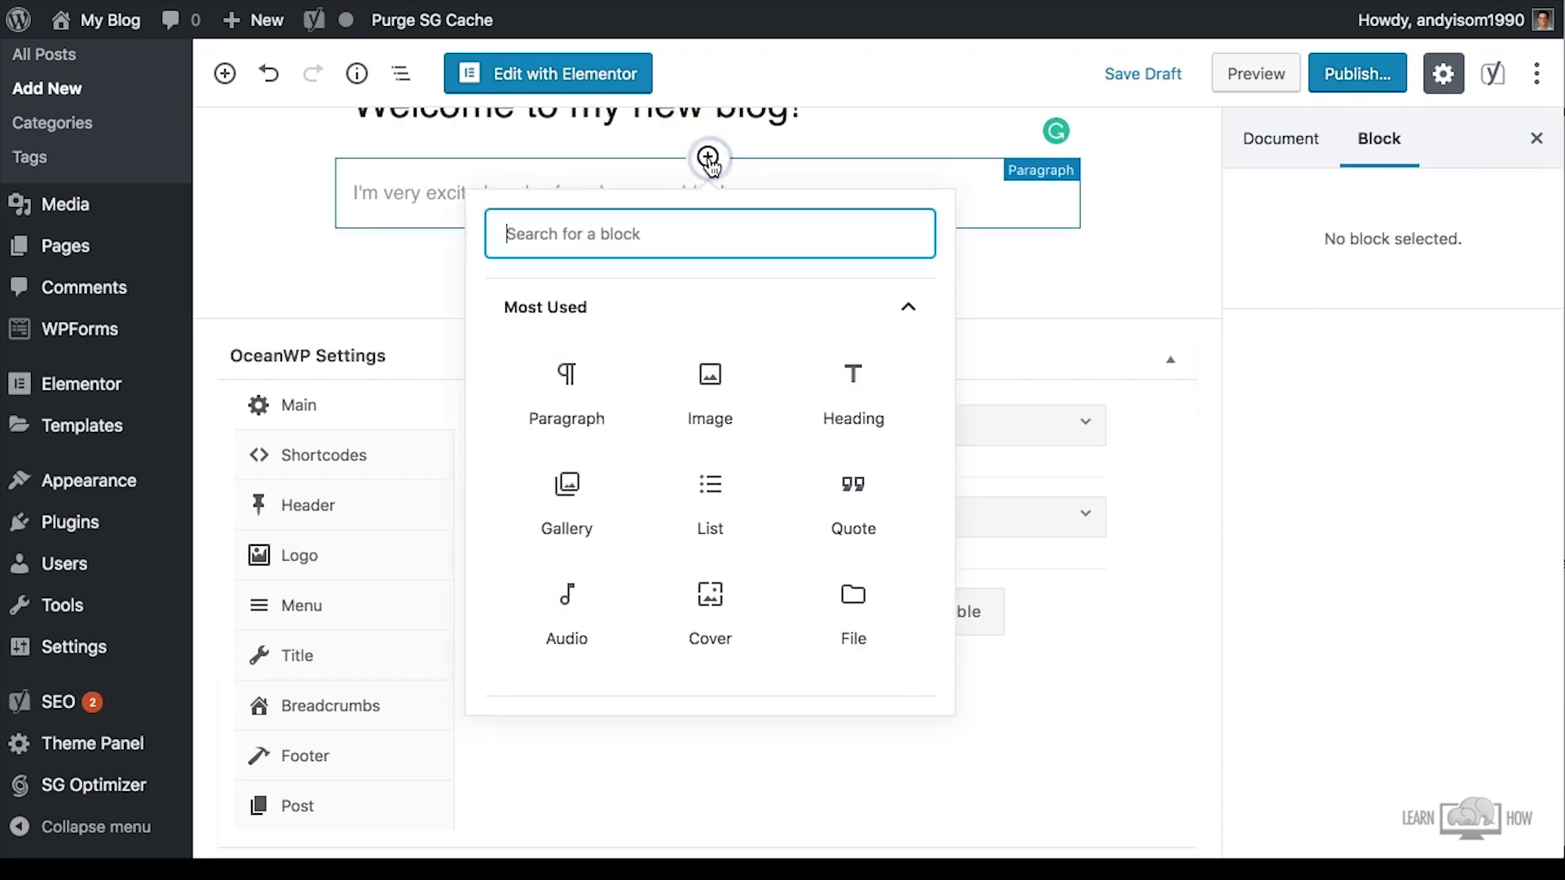
pyautogui.click(710, 371)
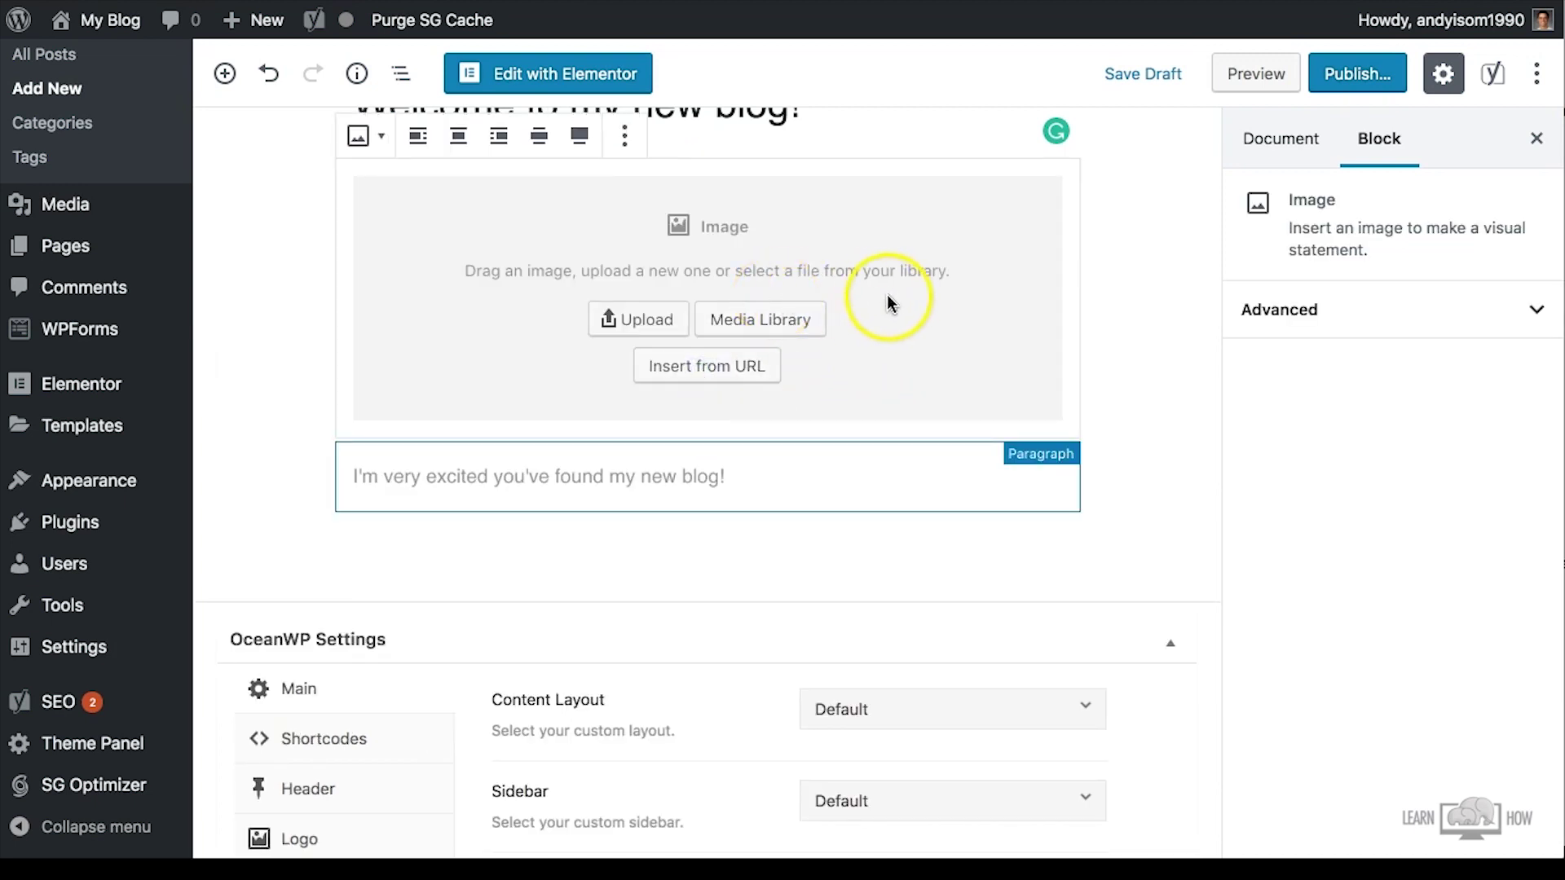
pyautogui.click(713, 311)
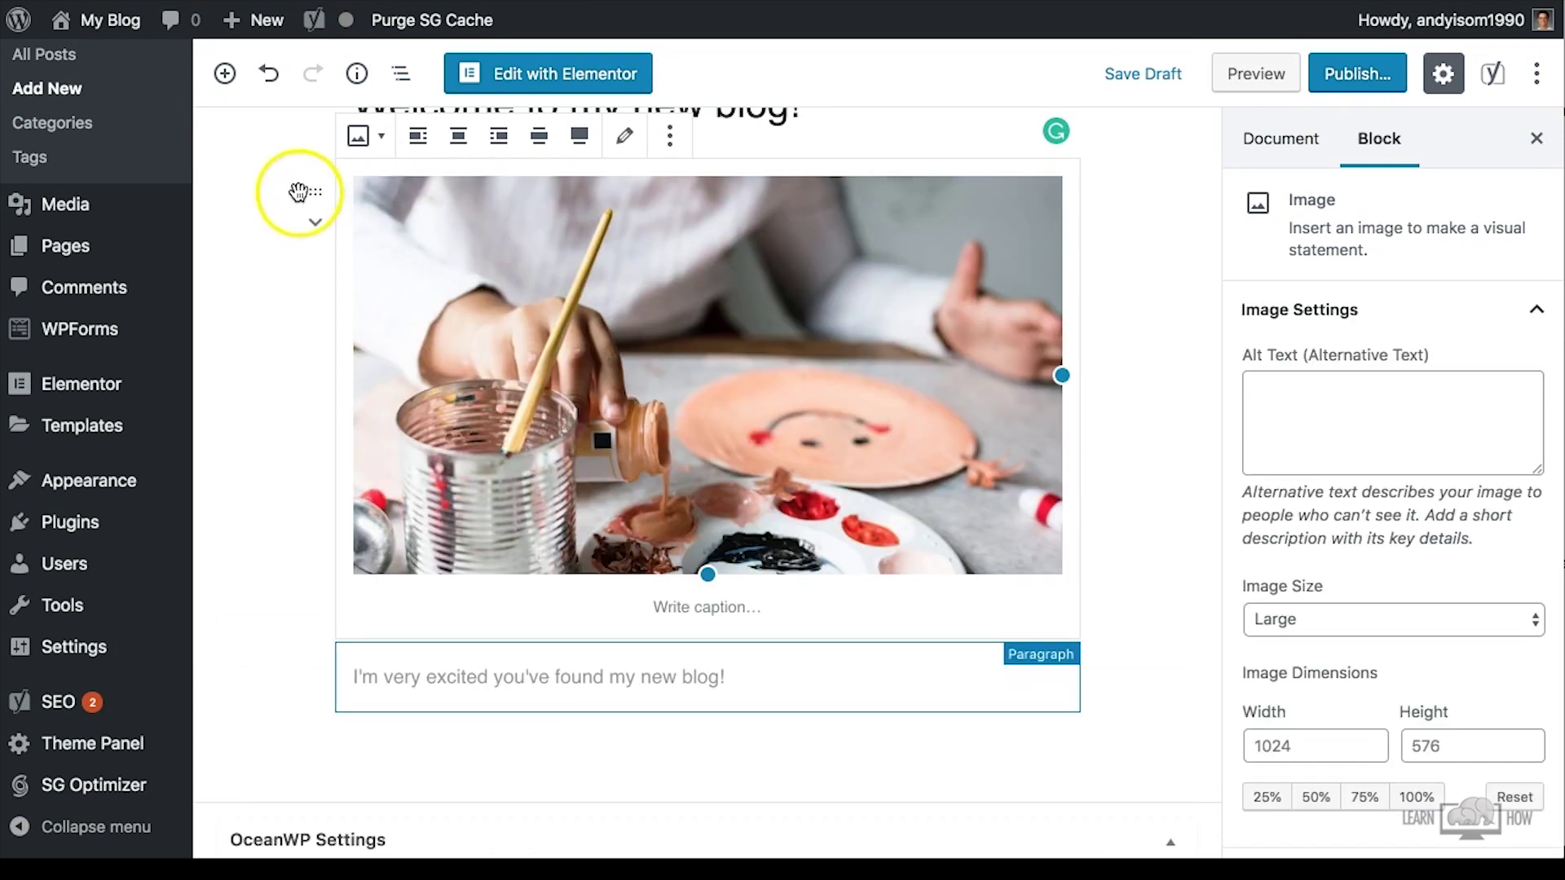
pyautogui.click(315, 221)
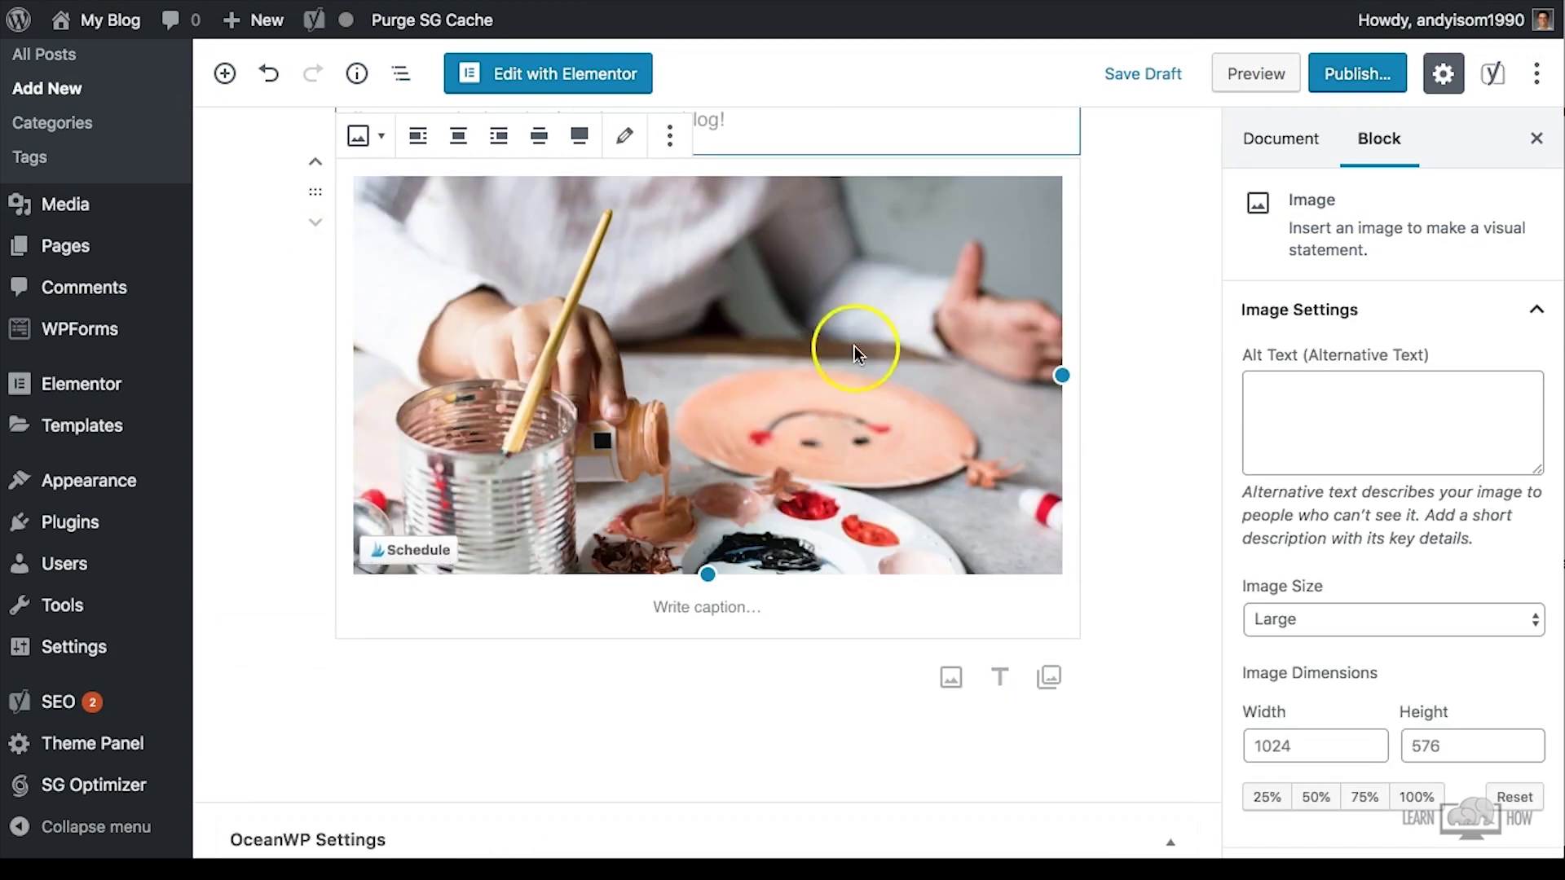
pyautogui.click(1139, 393)
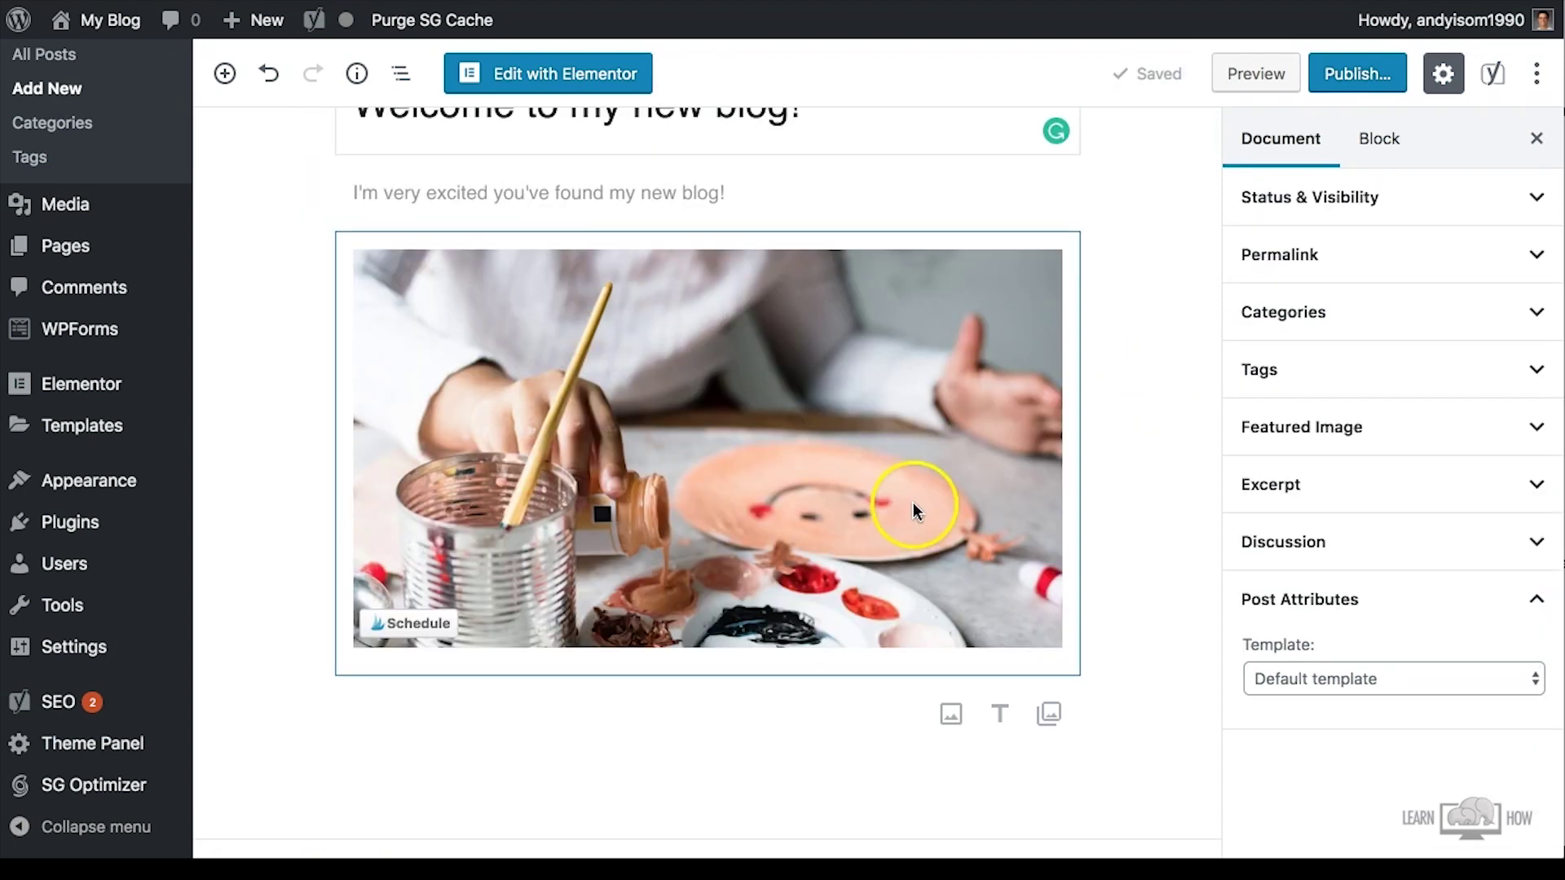
# Add a paragraph below the image reading "In this blog post I'll talk about what I'm doing with this website and how it can help you!"
pyautogui.click(224, 74)
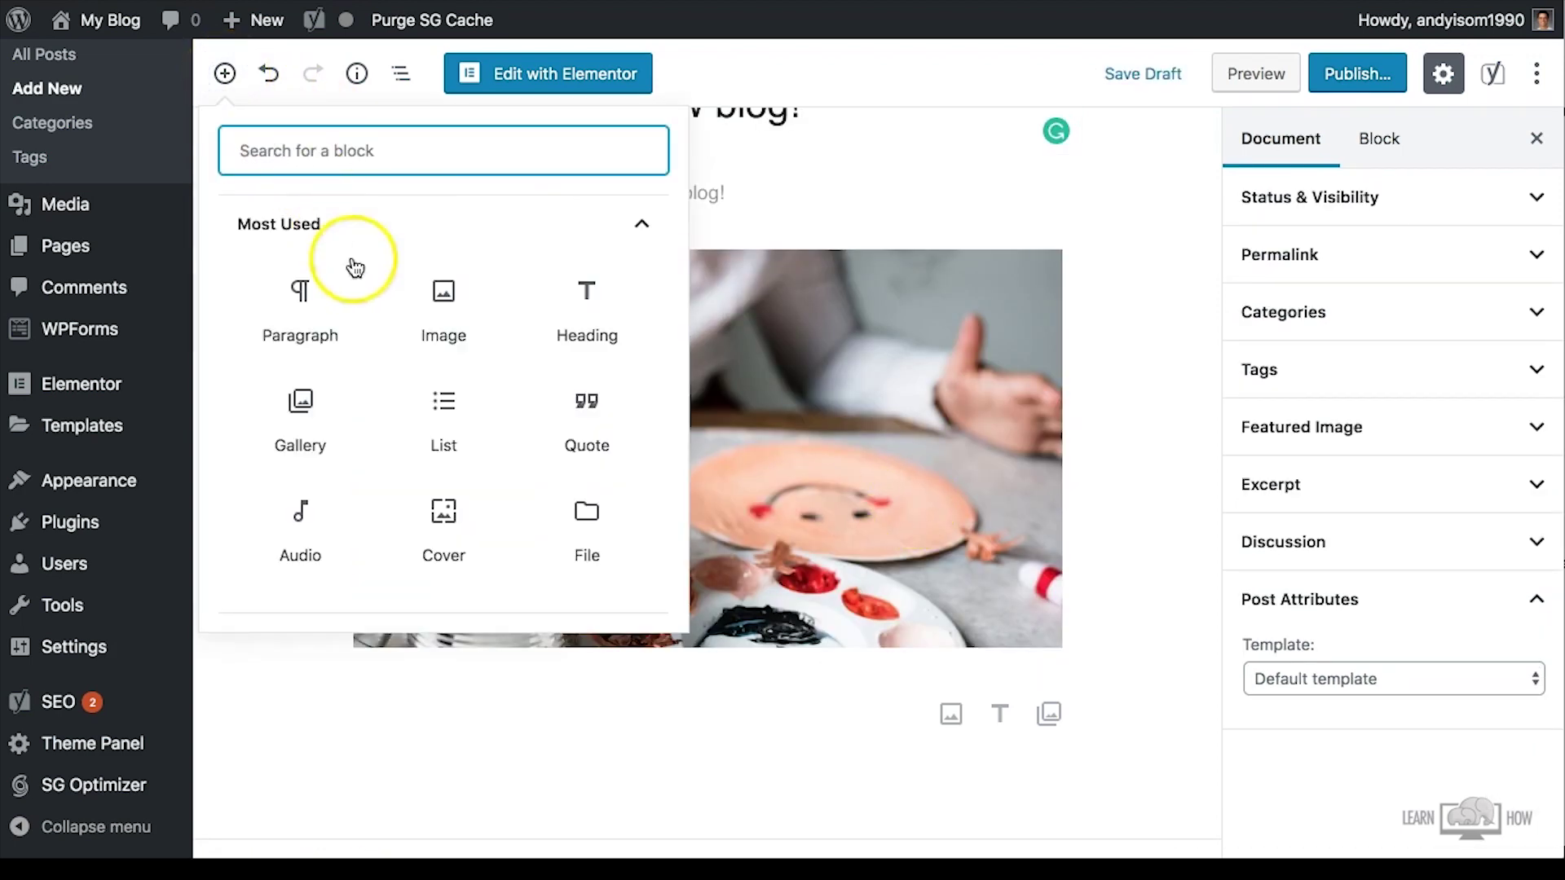
pyautogui.click(302, 326)
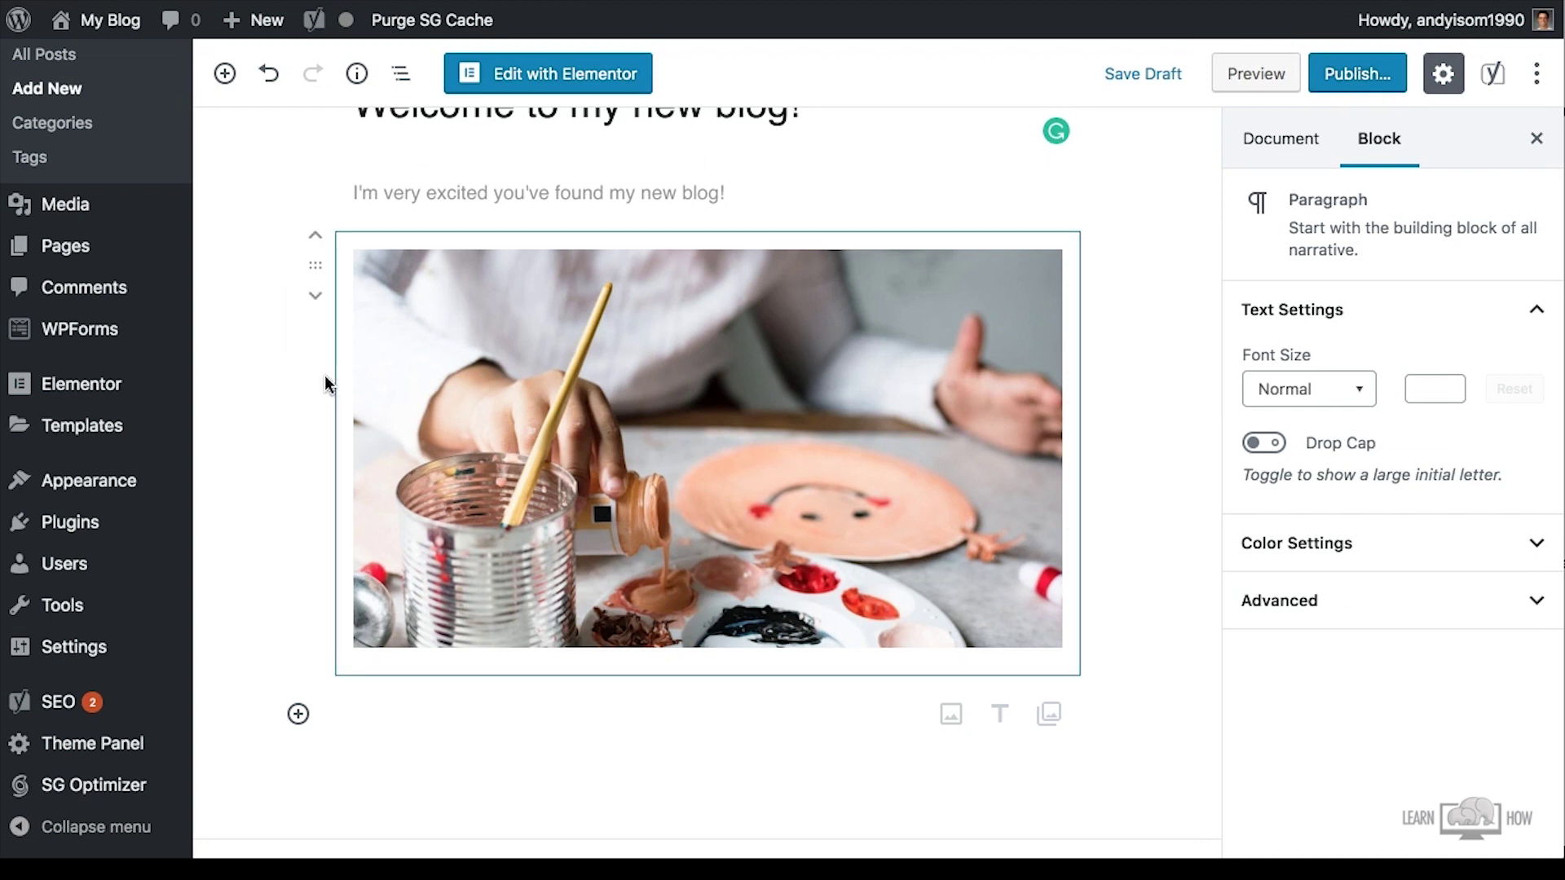
pyautogui.write("In this blog post I'll talk about what I'm doing with this website and how it can help you!")
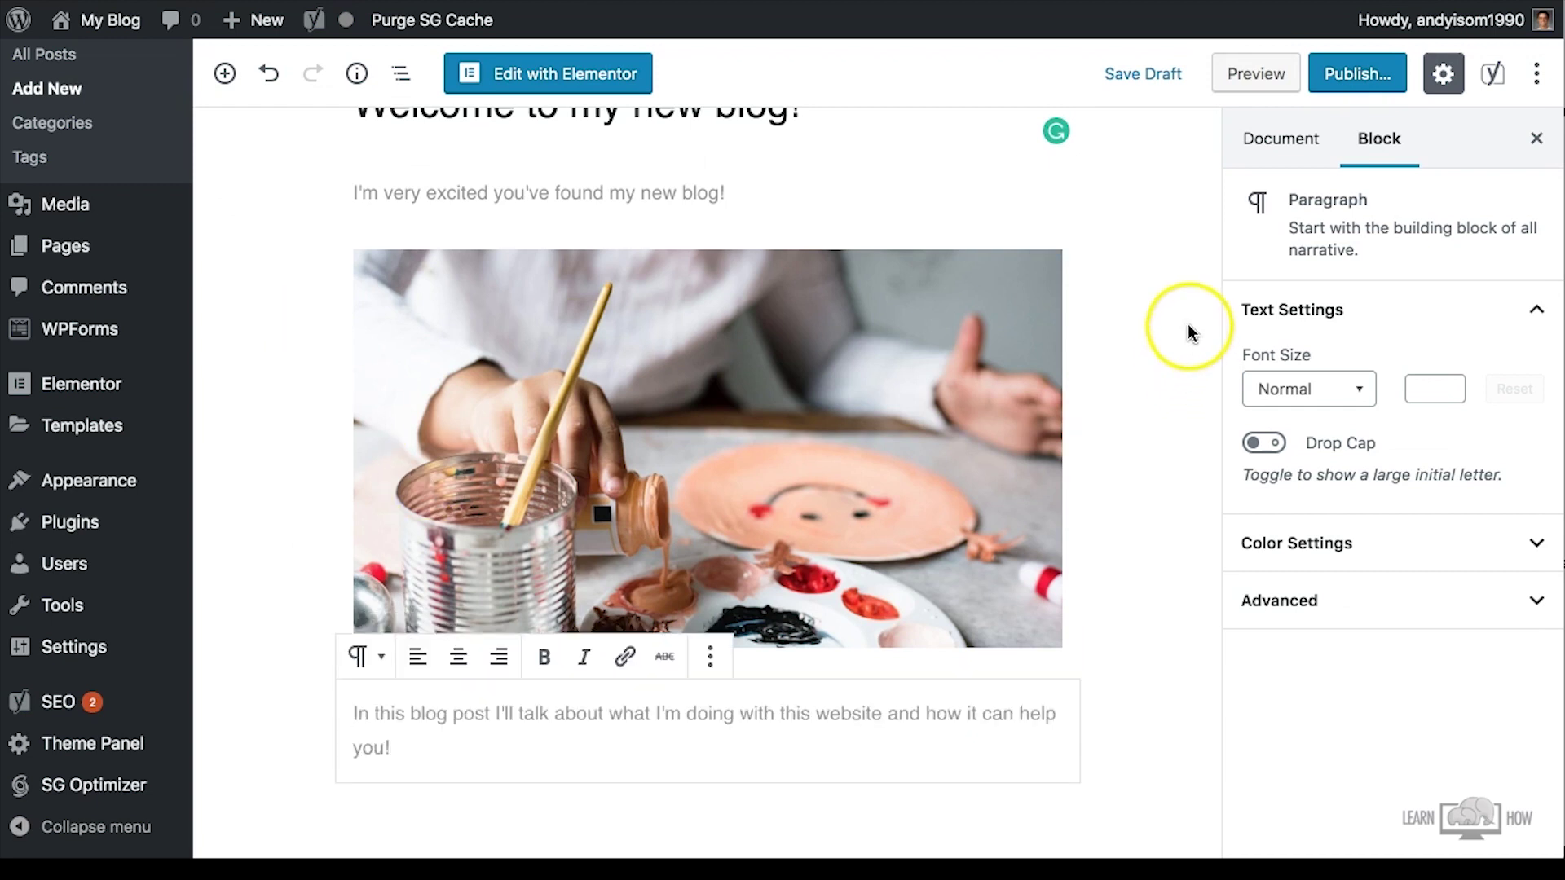
# Check the publish date options and publish the post immediately with public visibility
pyautogui.click(1374, 77)
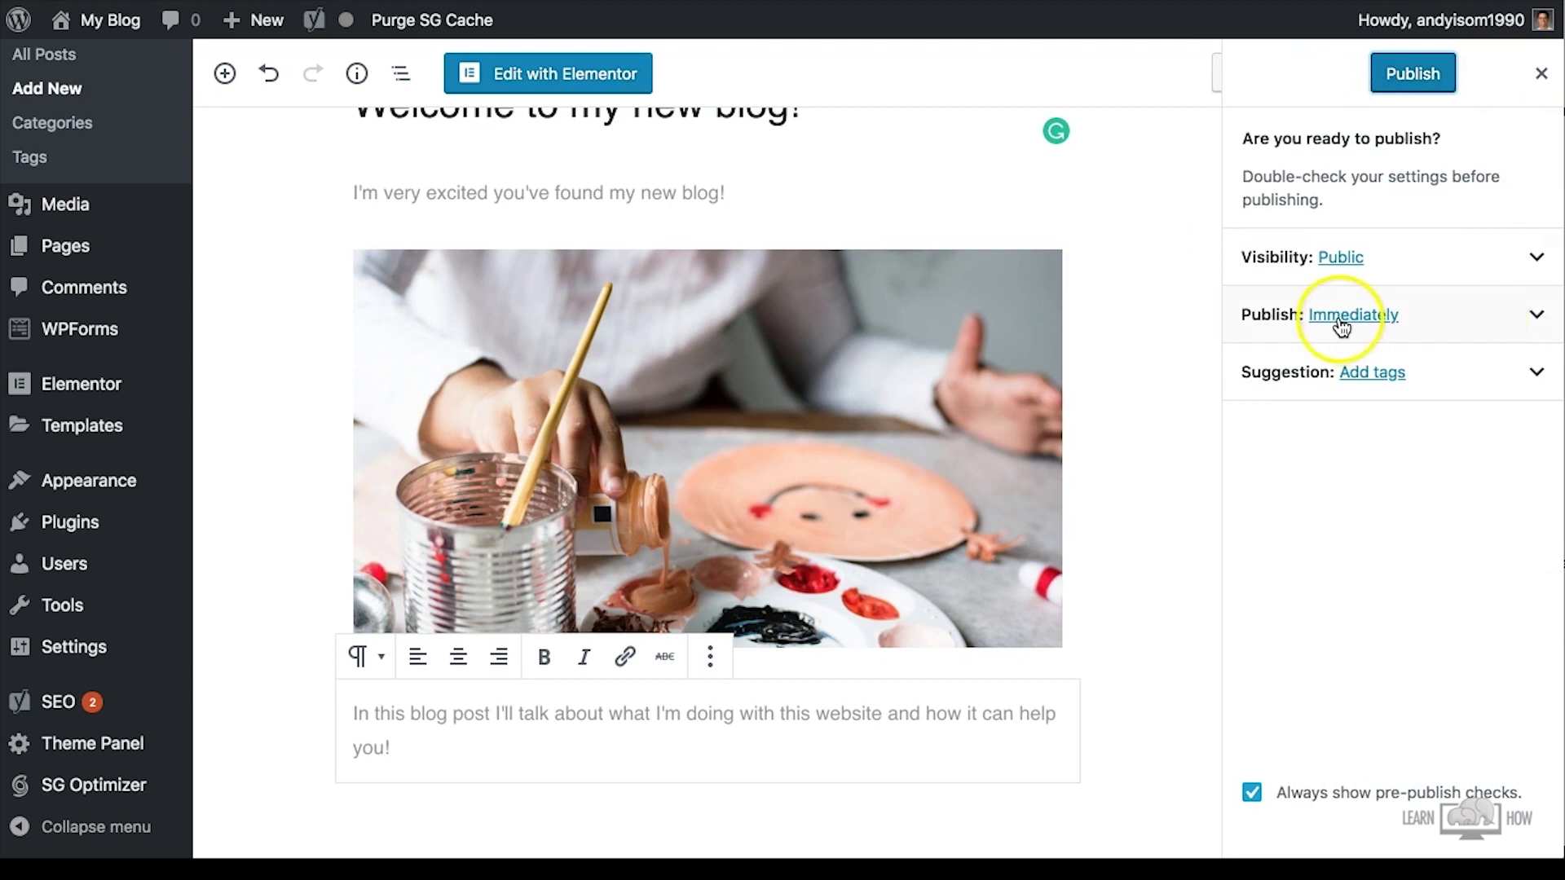
pyautogui.click(1536, 315)
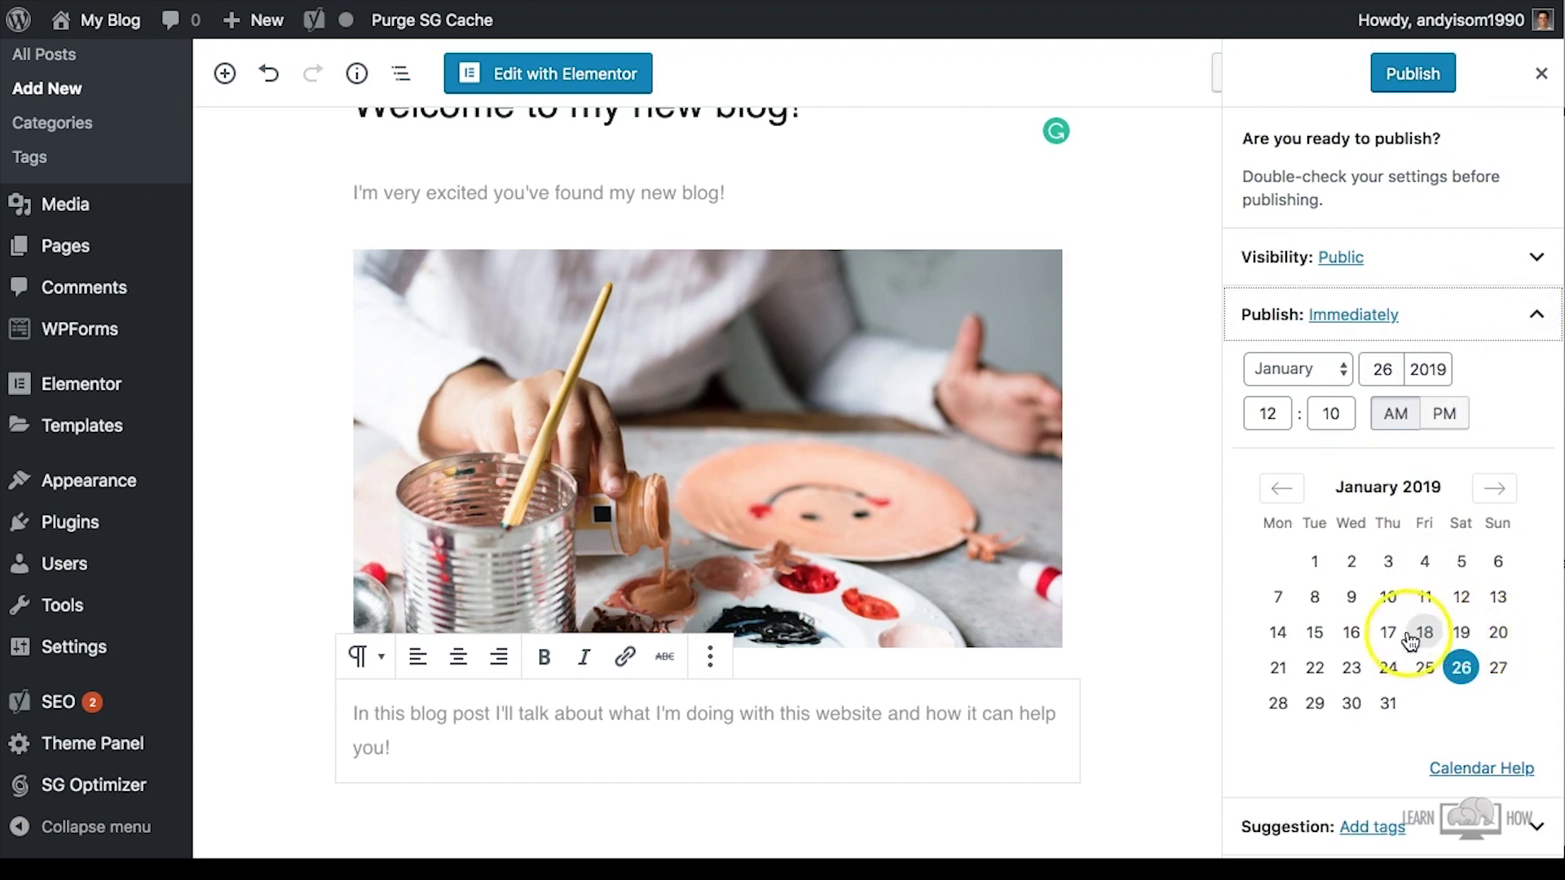
pyautogui.click(1536, 316)
pyautogui.click(1412, 73)
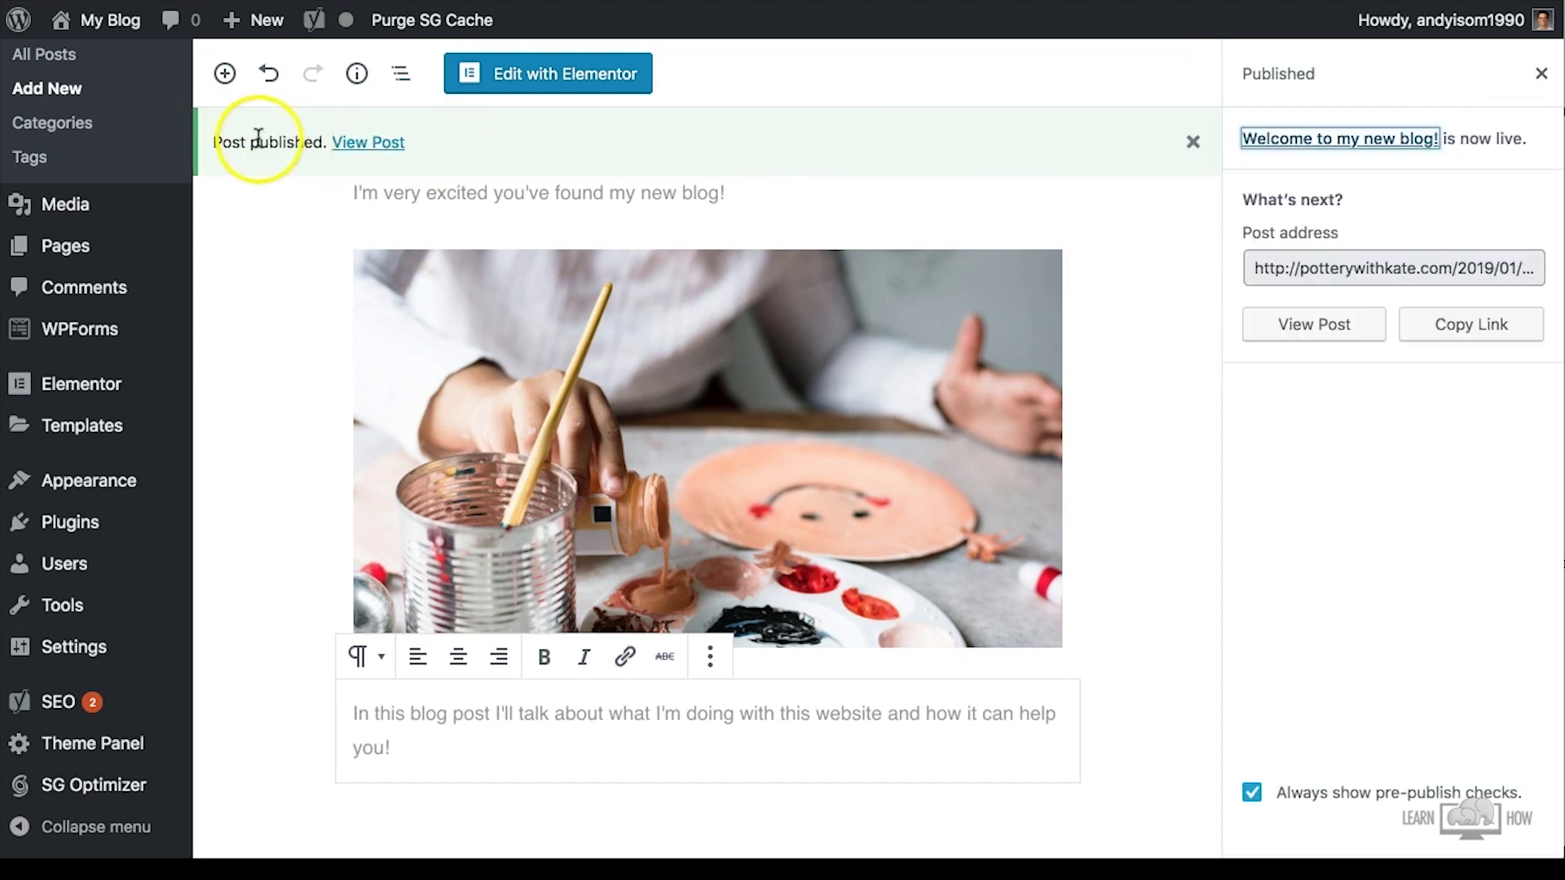
# View the published post on the live site and examine its content and sidebar
pyautogui.click(364, 147)
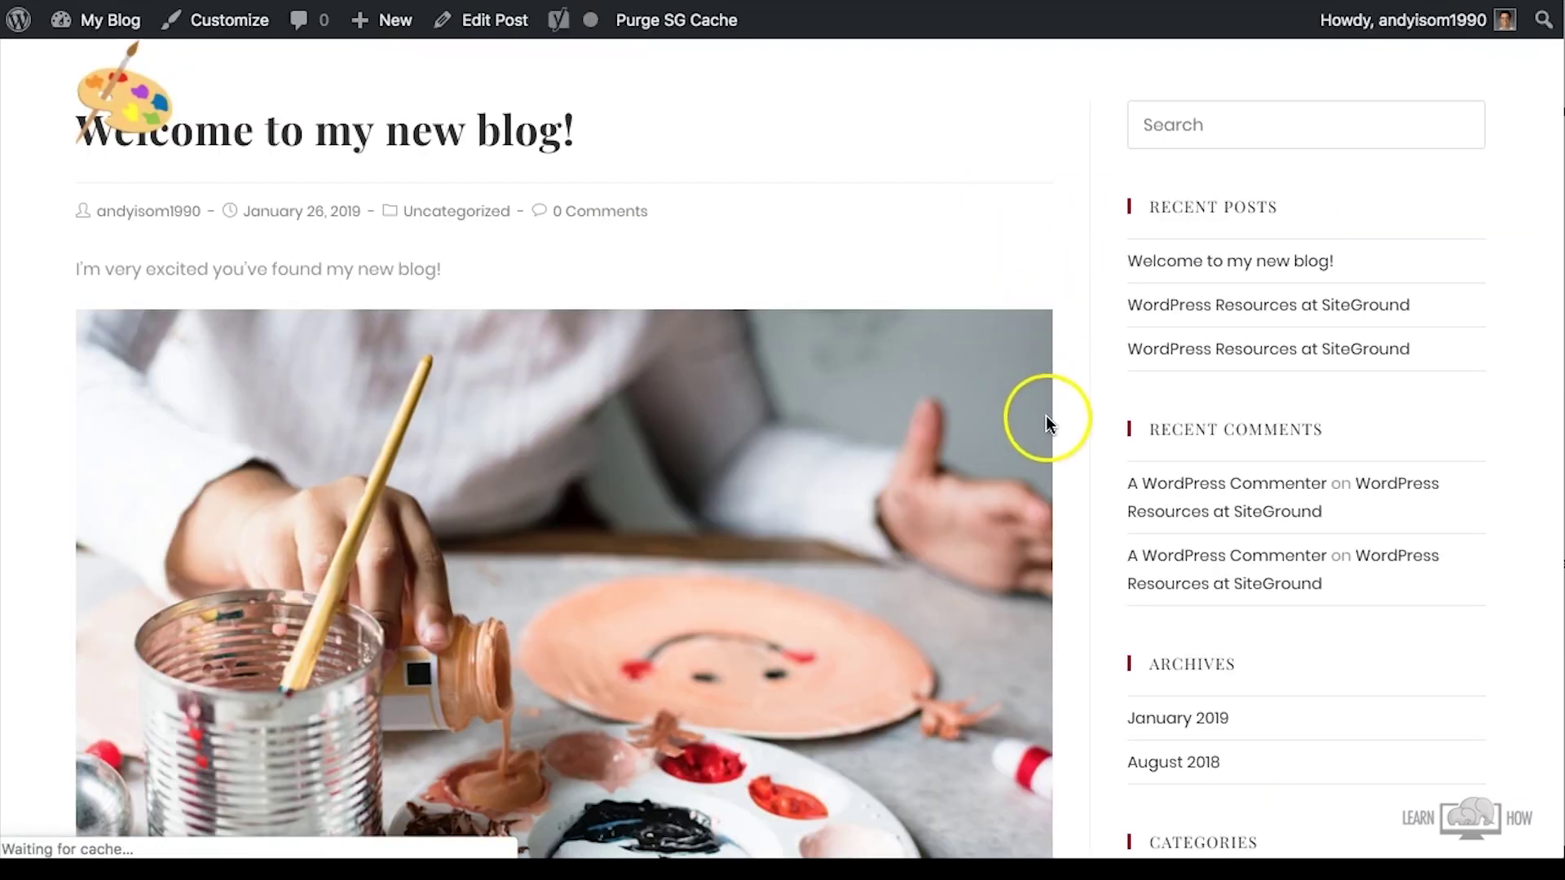
pyautogui.scroll(-2, 1075, 520)
pyautogui.scroll(2, 699, 400)
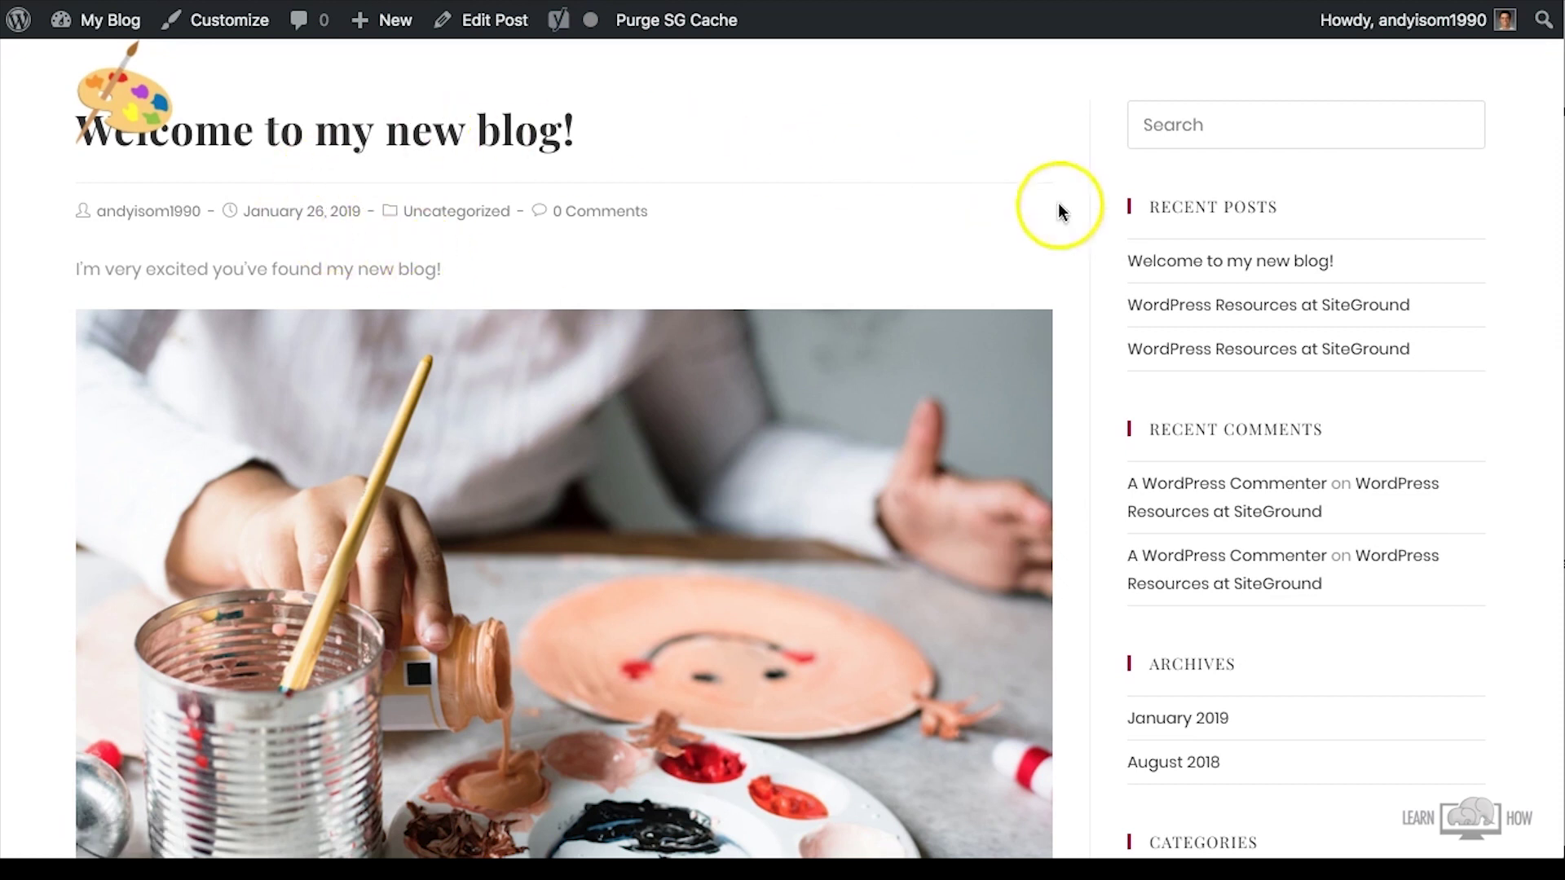
pyautogui.scroll(-1, 1092, 600)
pyautogui.scroll(1, 1092, 600)
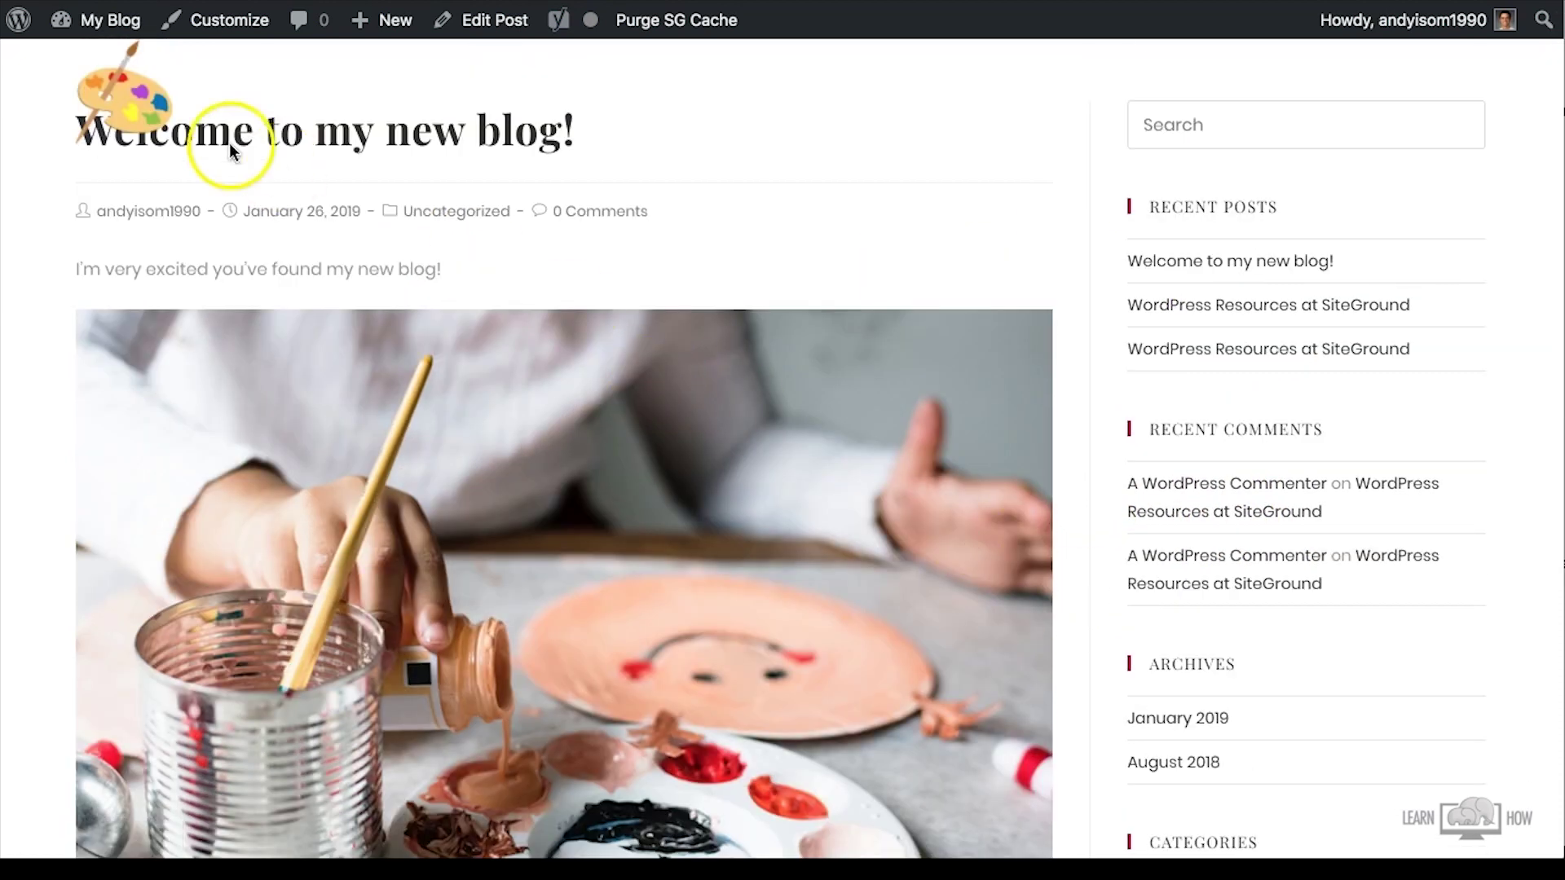
# Return to the site's dashboard and open the "Welcome to my new blog!" post for editing from the list of all posts
pyautogui.moveTo(98, 25)
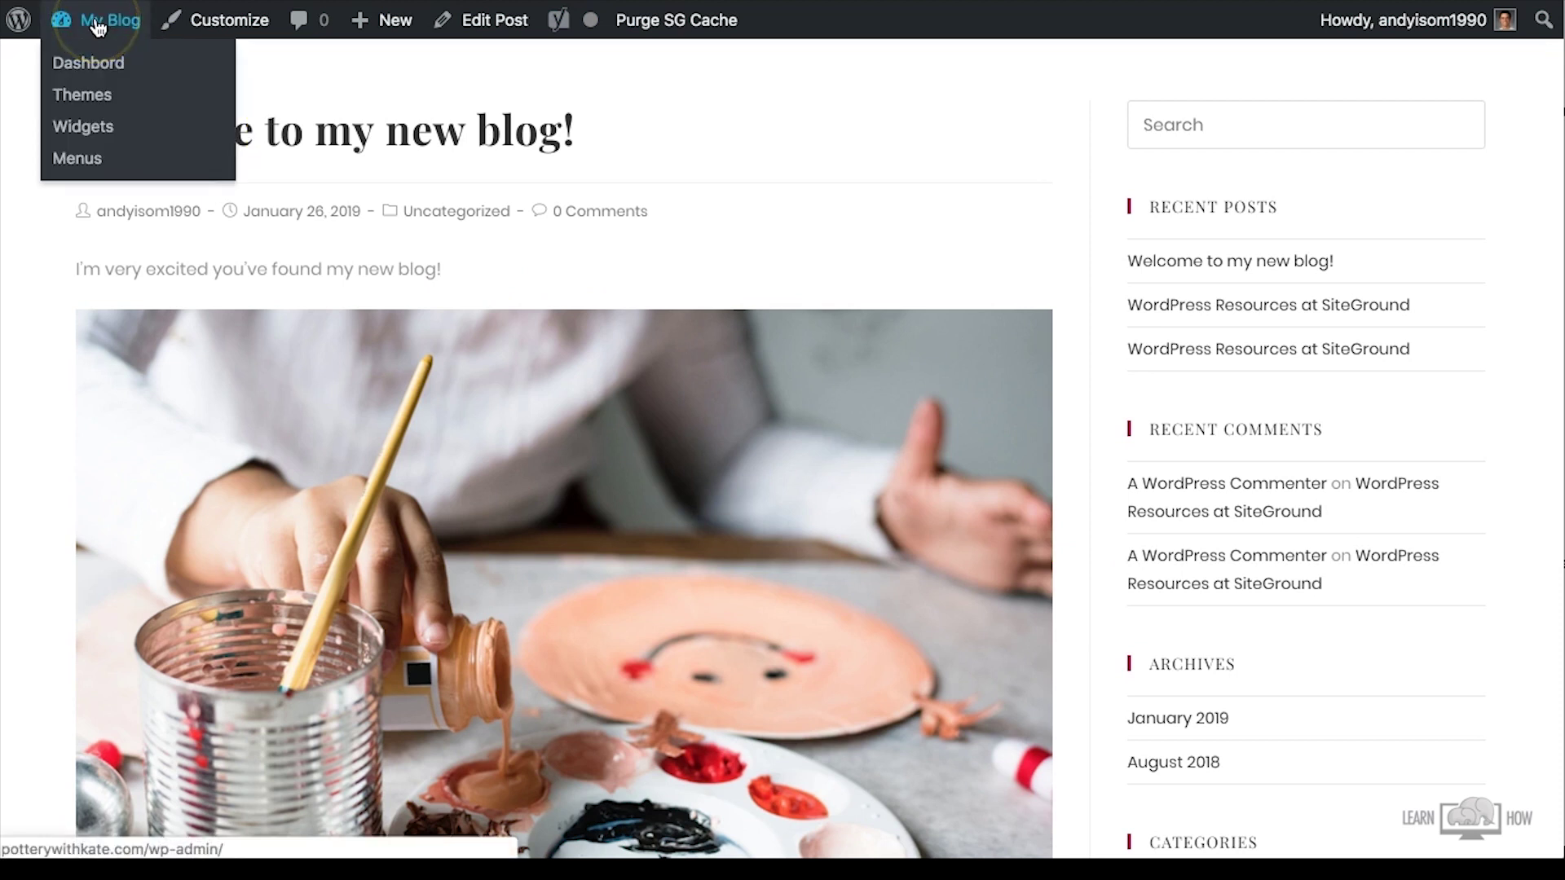
pyautogui.click(102, 65)
pyautogui.moveTo(73, 241)
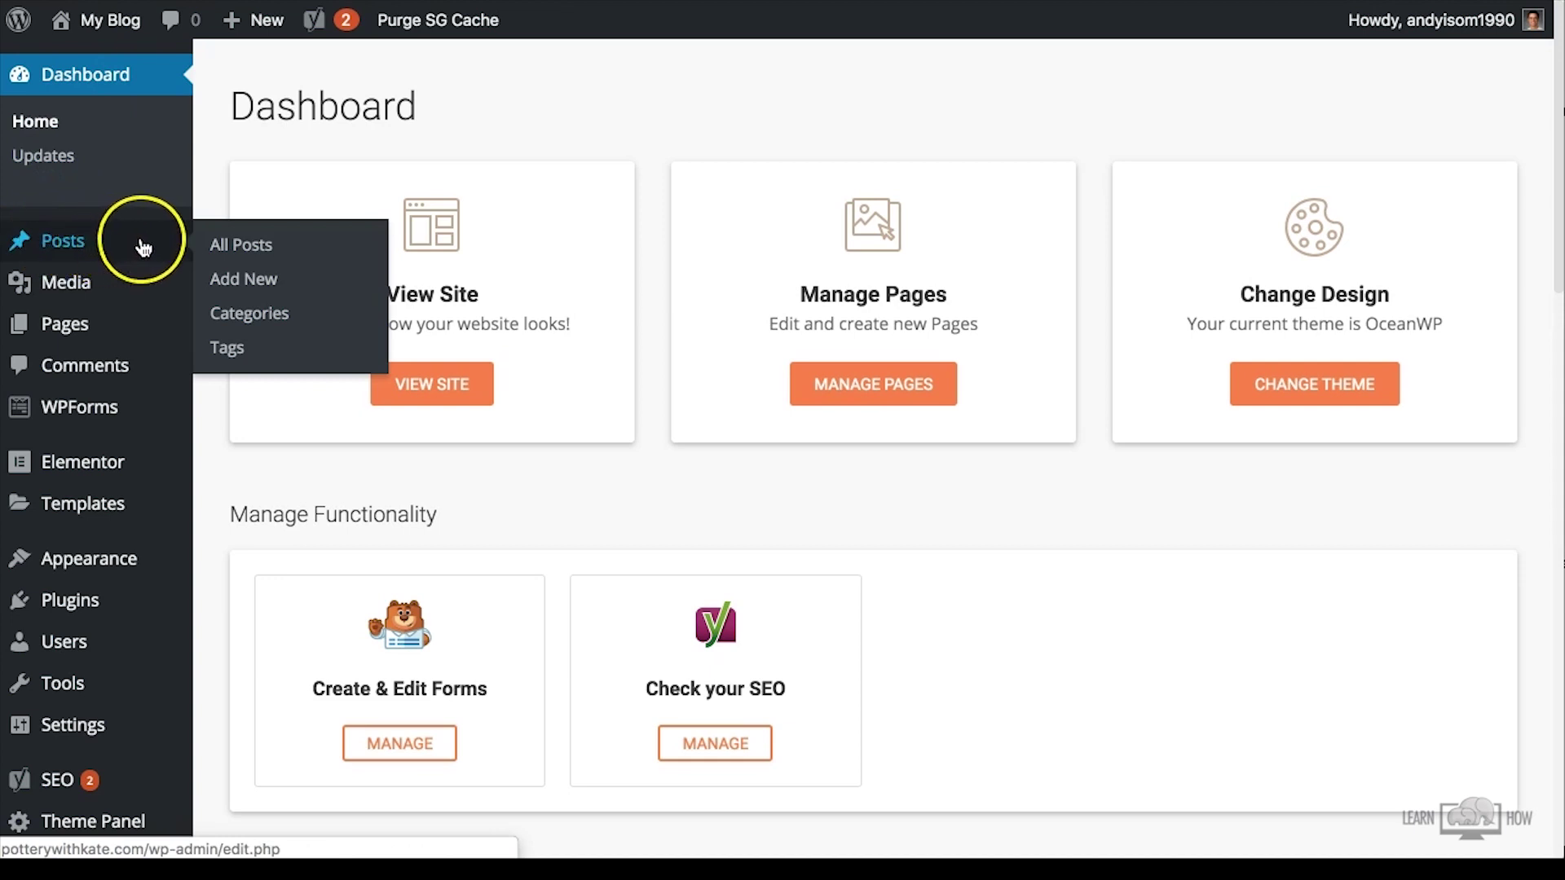
pyautogui.click(225, 246)
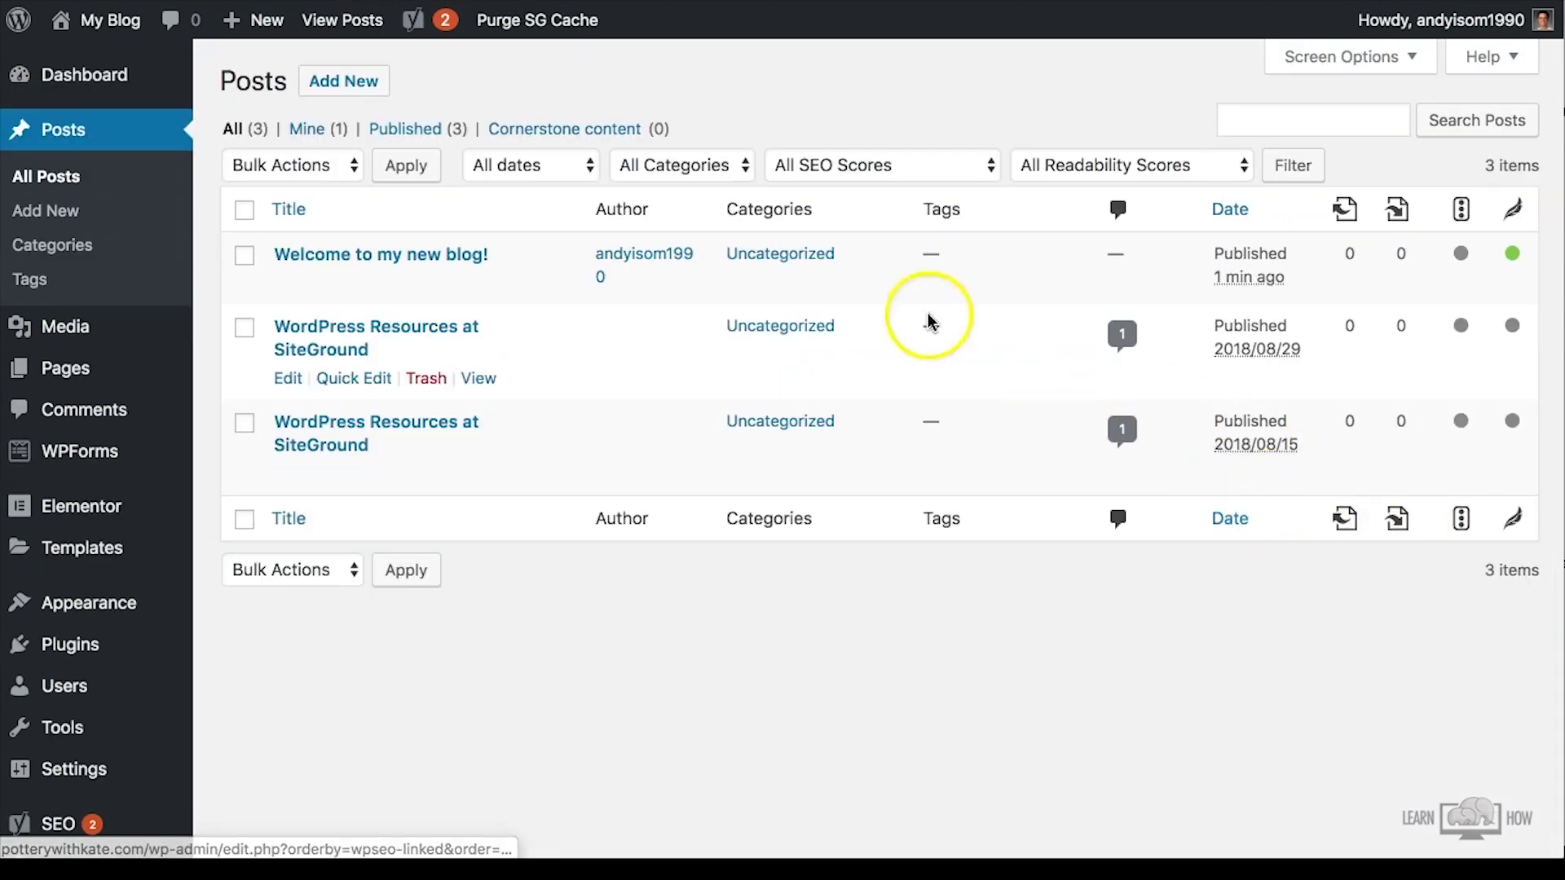
pyautogui.click(441, 256)
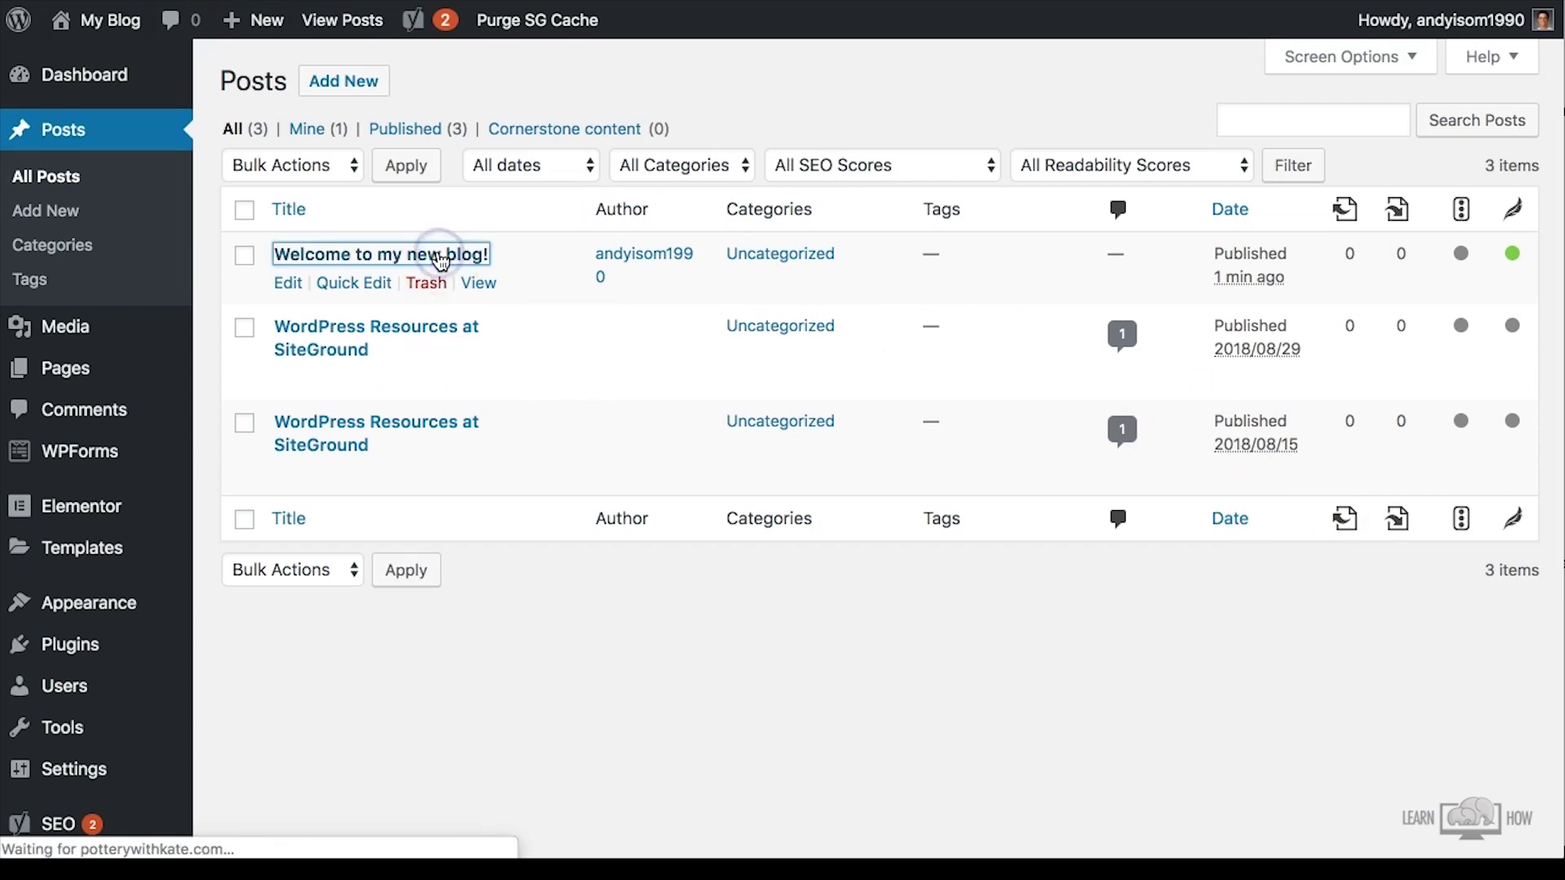